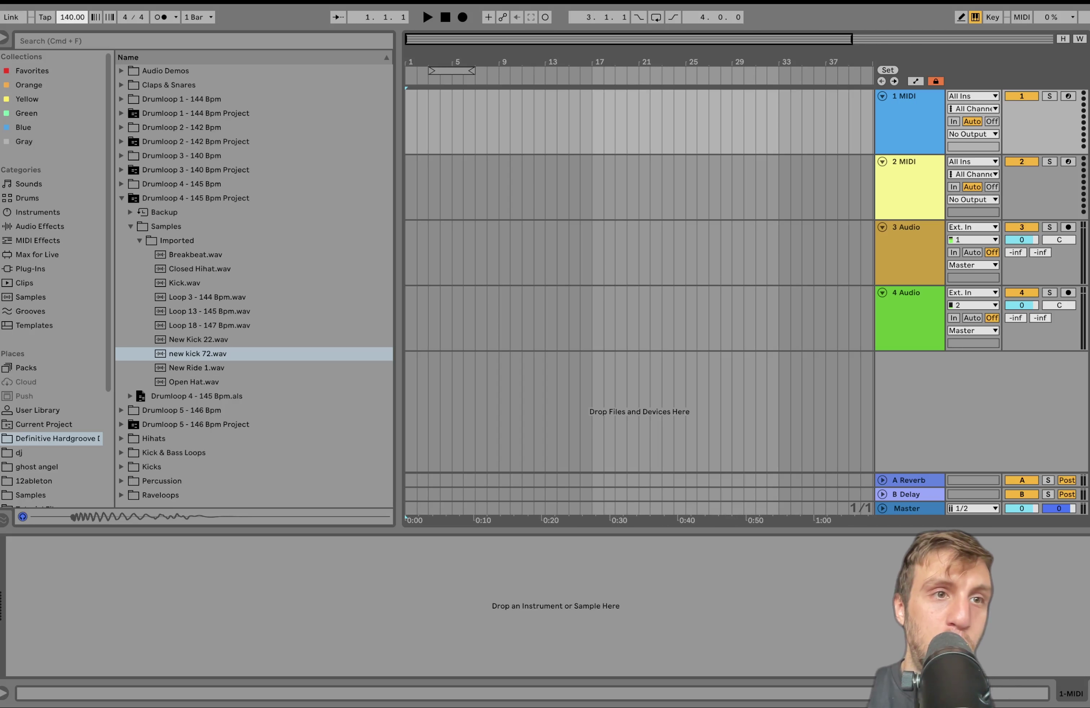
Set the tempo to 142 BPM and load BD 909 Harder MPC60 06.wav from the Drumloop 2 project's imported samples onto the first MIDI track
{"action": "key", "text": "Up"}
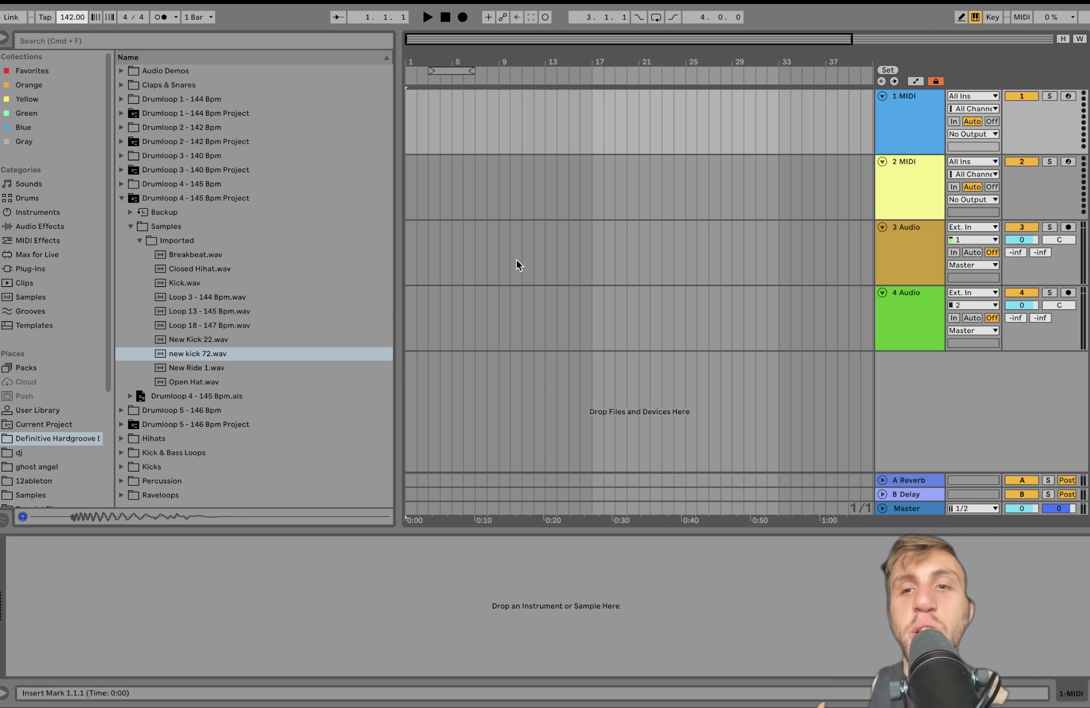
{"action": "left_click", "coordinate": [926, 142]}
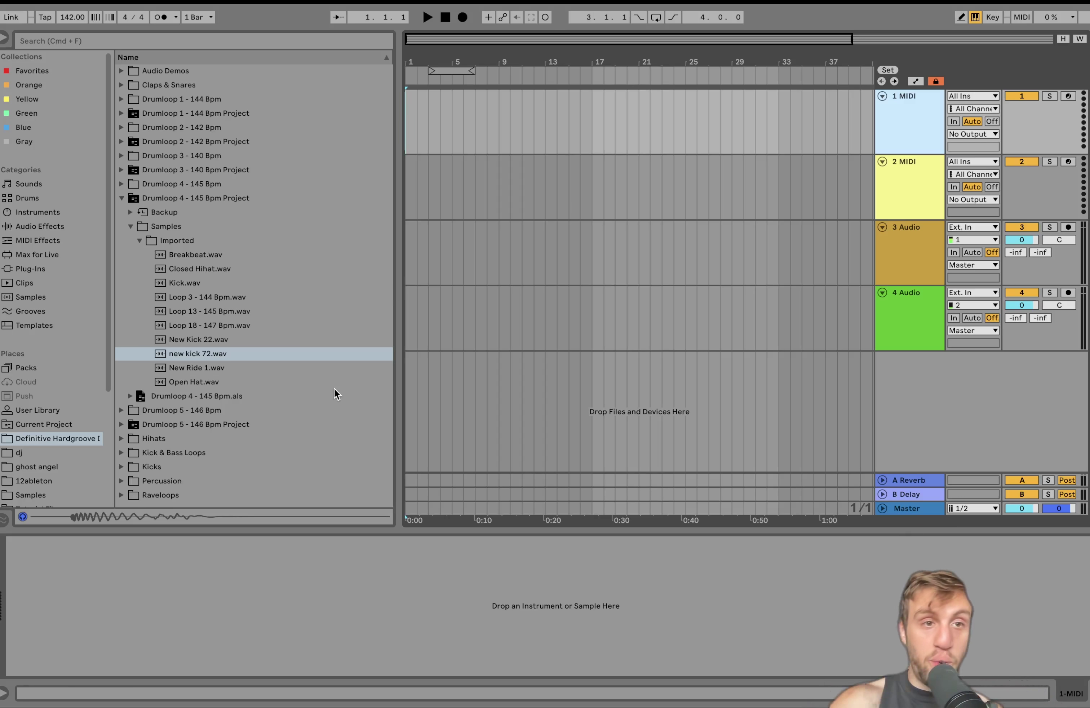
{"action": "left_click", "coordinate": [122, 142]}
{"action": "left_click", "coordinate": [131, 170]}
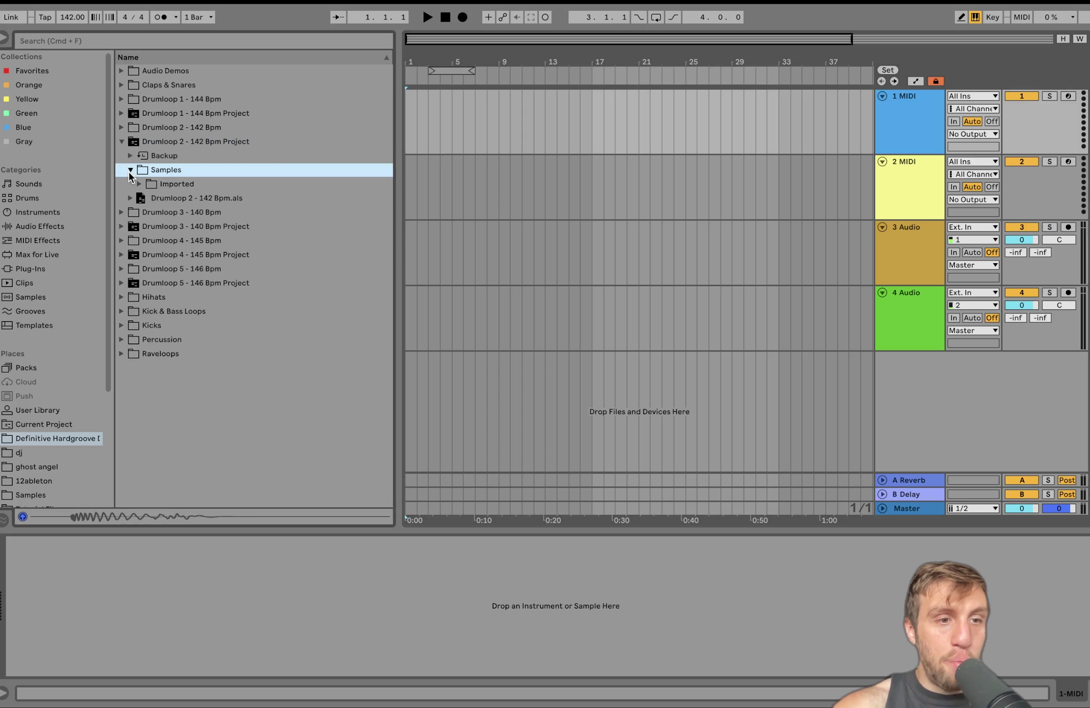
{"action": "left_click", "coordinate": [140, 184]}
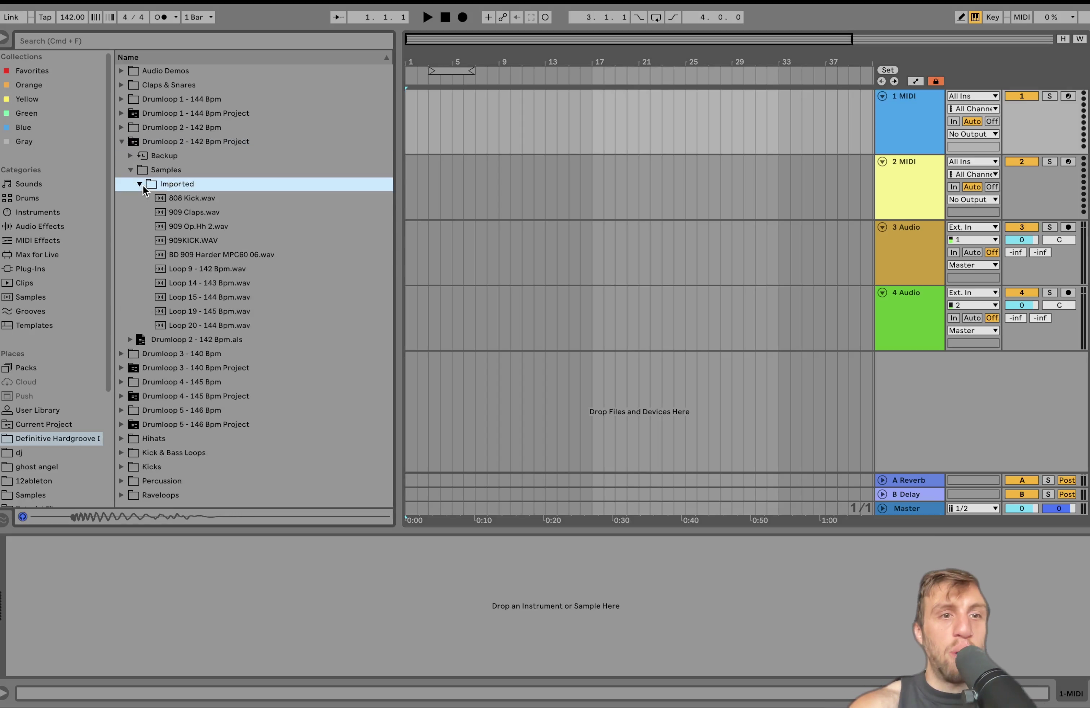
{"action": "left_click", "coordinate": [189, 241]}
{"action": "key", "text": "Down"}
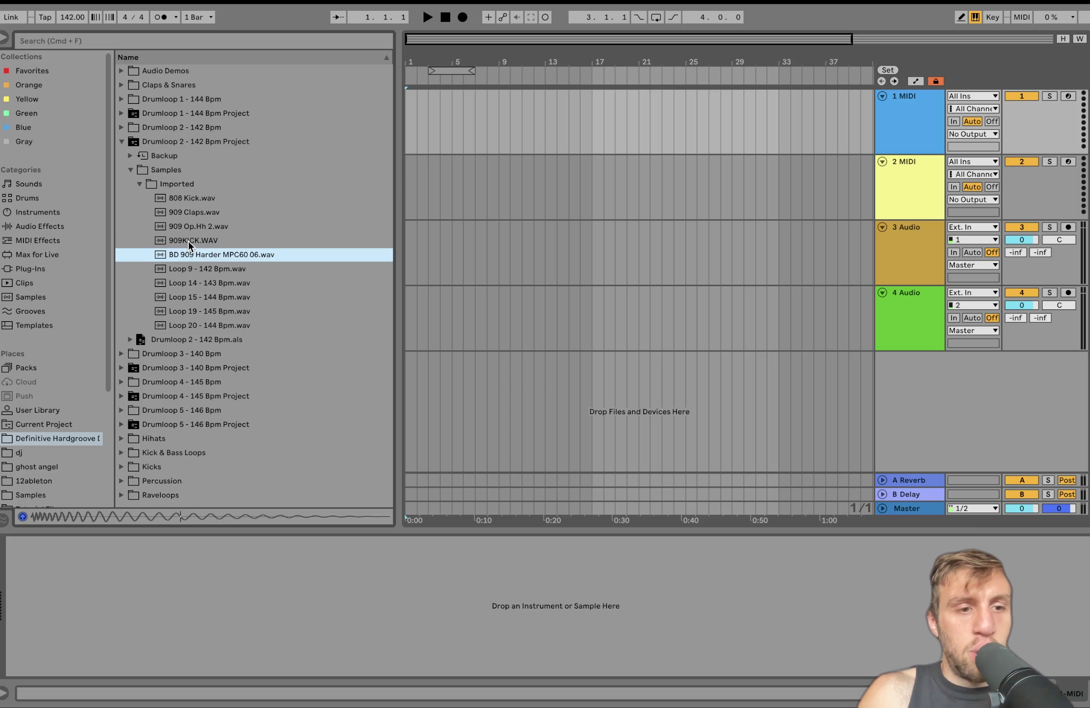
{"action": "key", "text": "Return"}
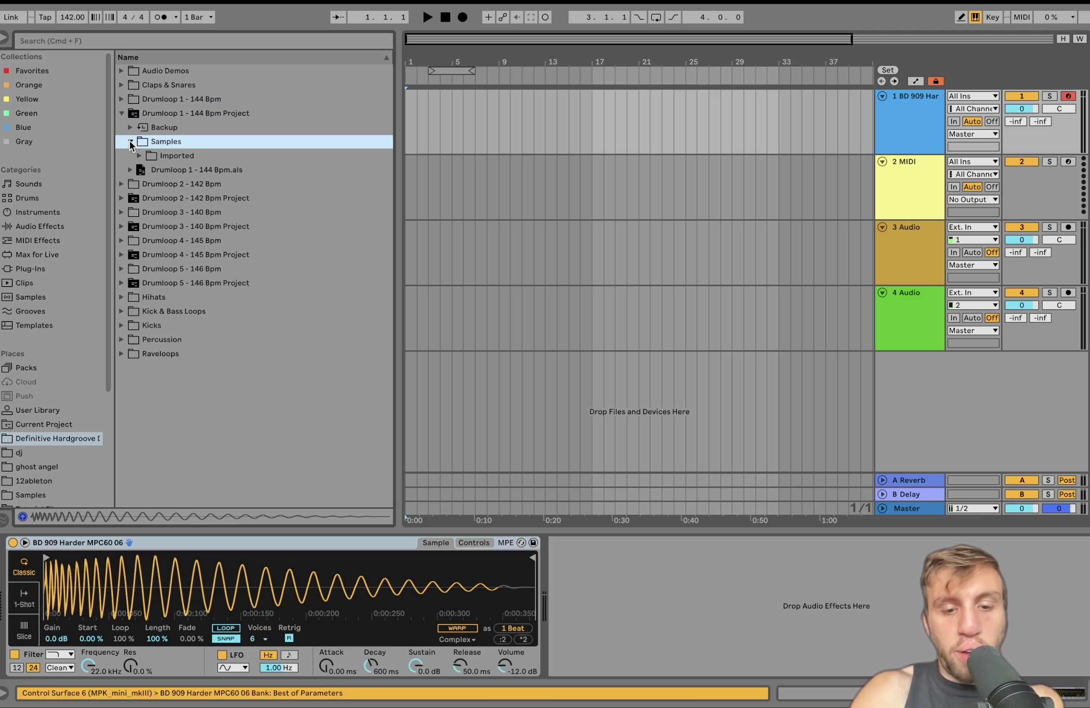
Add a second MIDI track and load 909 kick 15.wav onto it from the Drumloop 1 project's imported samples
{"action": "key", "text": "super+shift+t"}
{"action": "left_click", "coordinate": [139, 156]}
{"action": "left_click", "coordinate": [189, 170]}
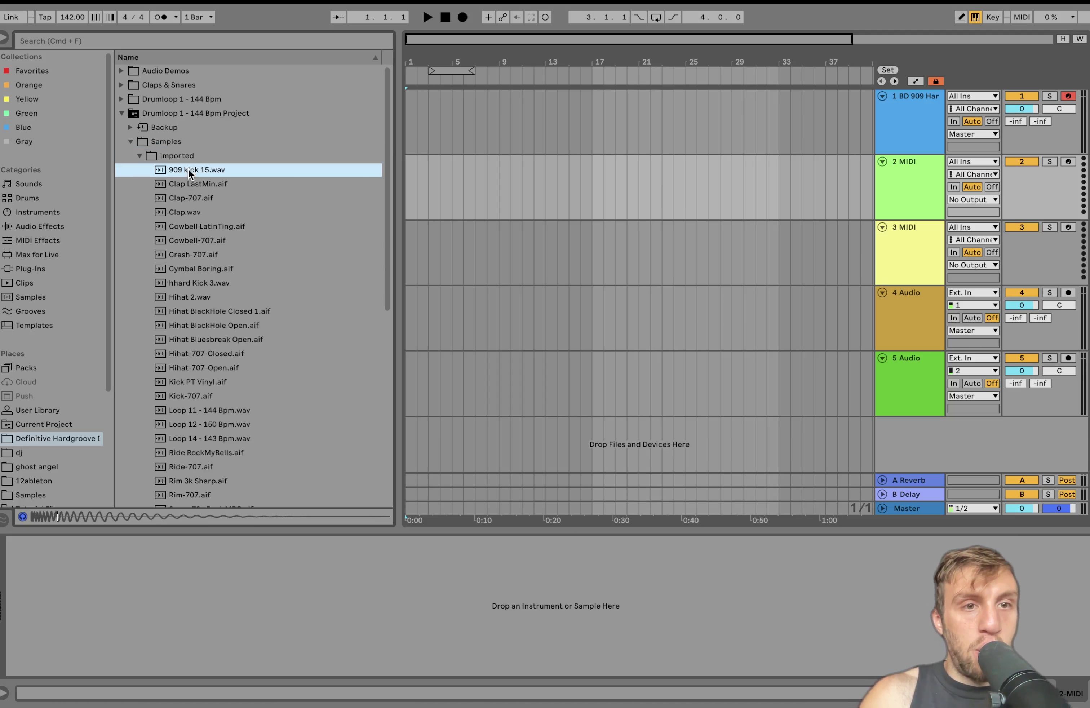
{"action": "key", "text": "Return"}
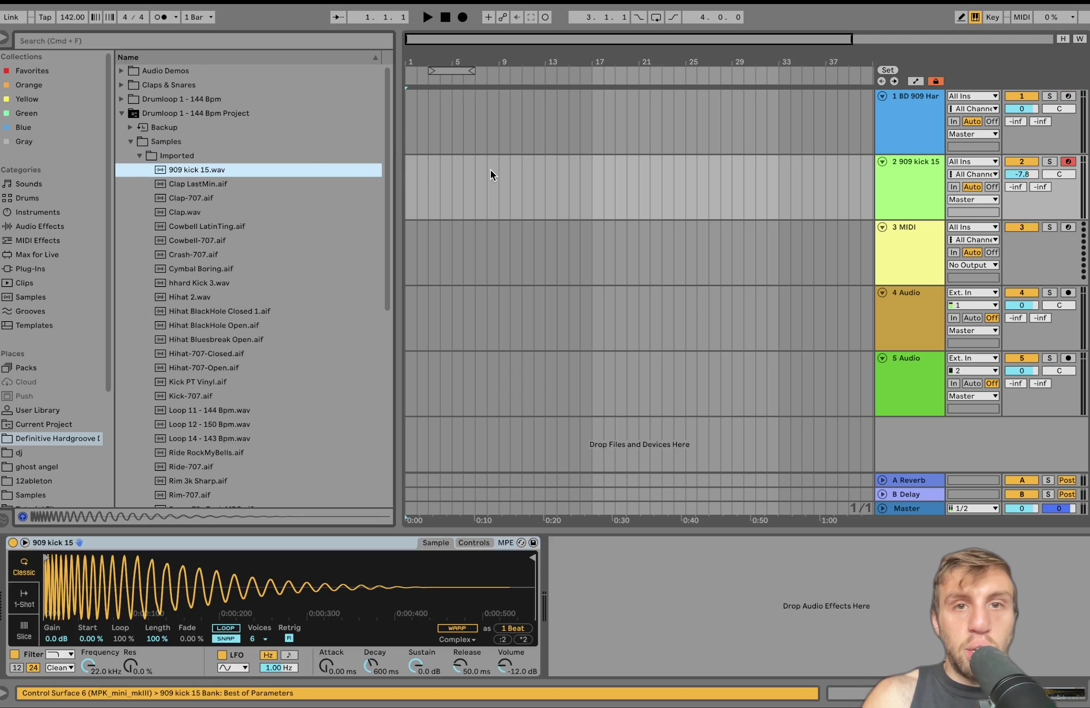
Create an eight-bar MIDI clip on the 909 kick 15 track and fill it with a C3 note on every beat
{"action": "left_click_drag", "start_coordinate": [490, 175], "coordinate": [407, 175]}
{"action": "key", "text": "super+shift+m"}
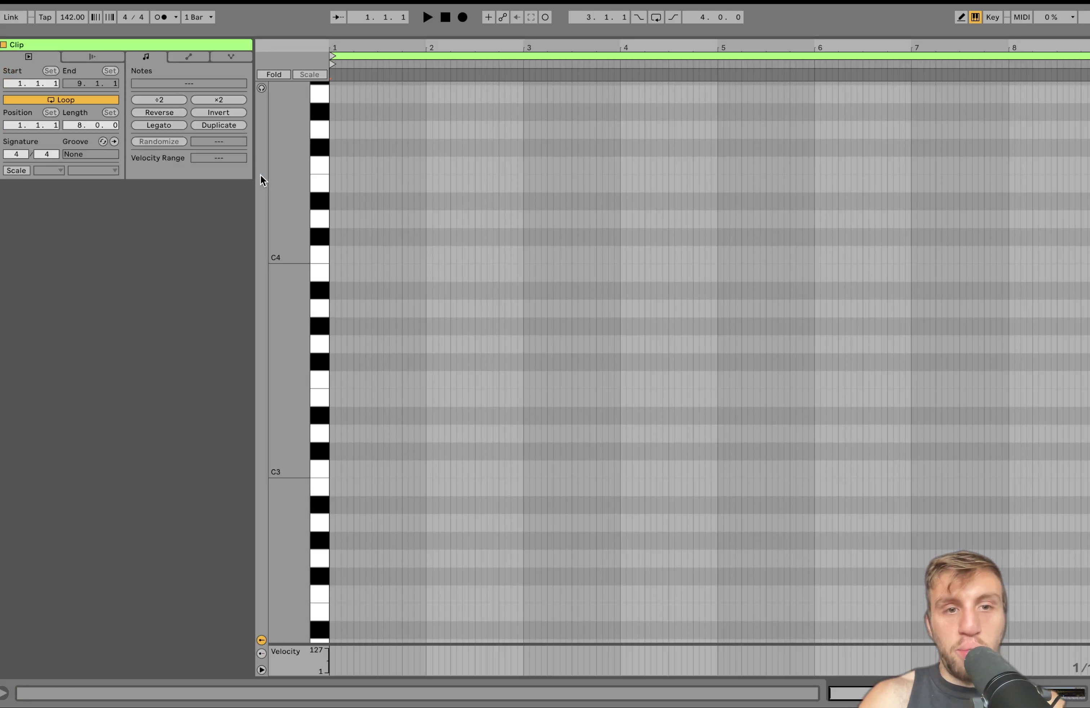
{"action": "double_click", "coordinate": [332, 470]}
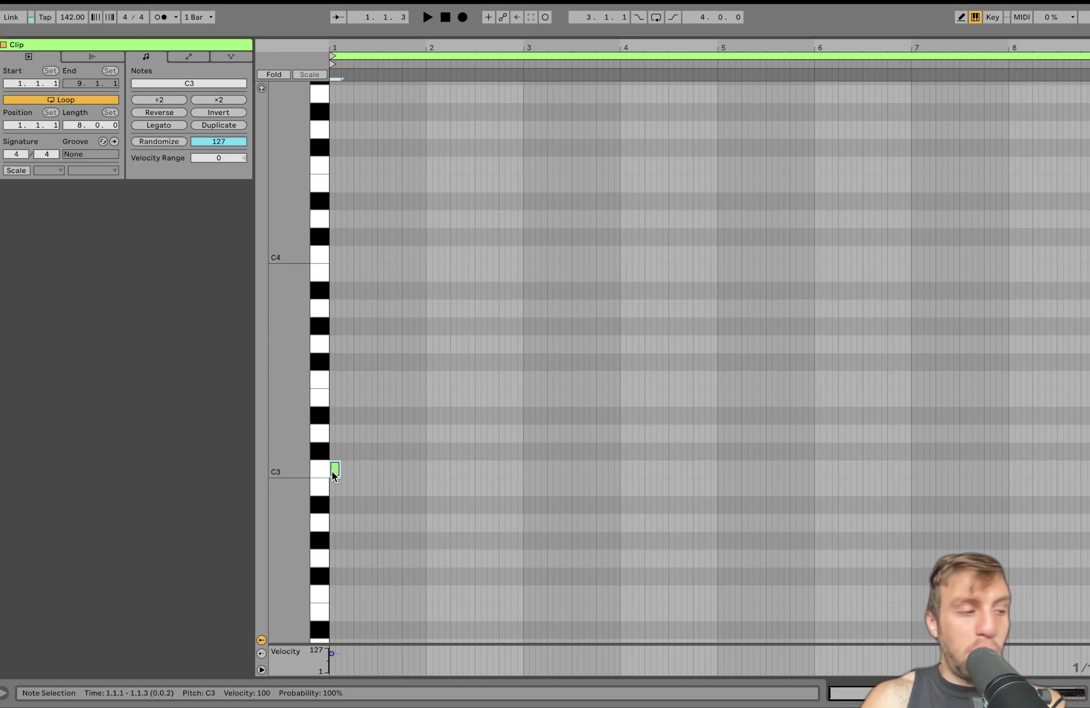
{"action": "key", "text": "super+d"}
{"action": "key", "text": "super+d"}
{"action": "key", "text": "super+d"}
{"action": "key", "text": "super+d"}
{"action": "key", "text": "super+d"}
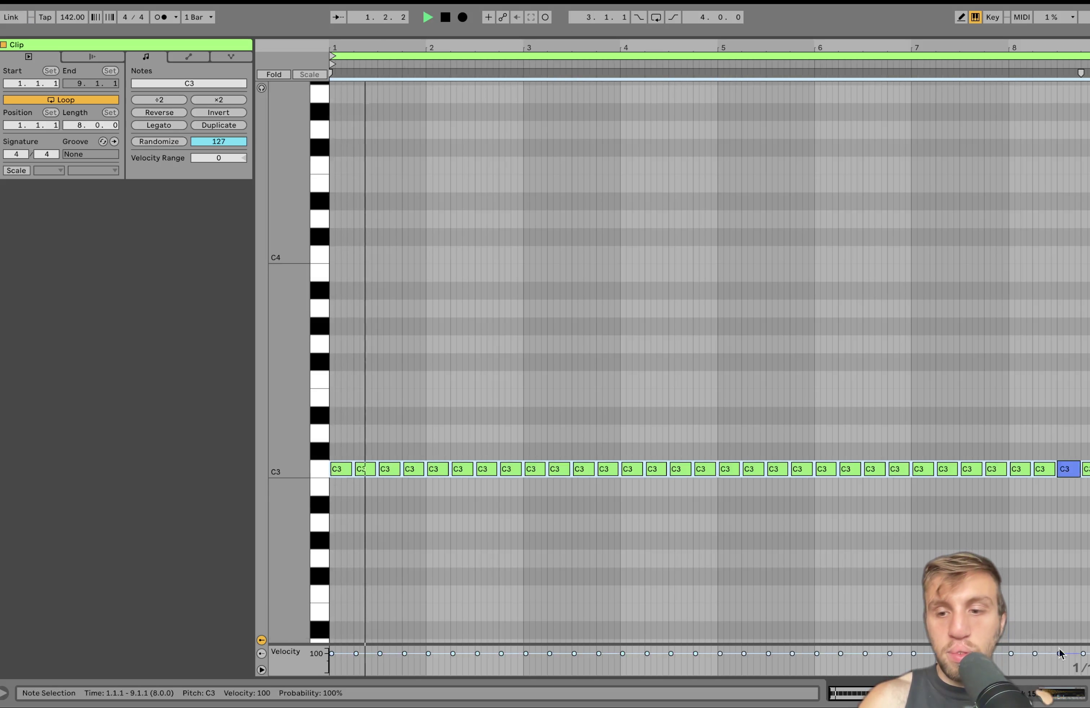
Set the 909 kick 15 sampler's volume to -8 dB and play back the kick pattern
{"action": "key", "text": "shift+Tab"}
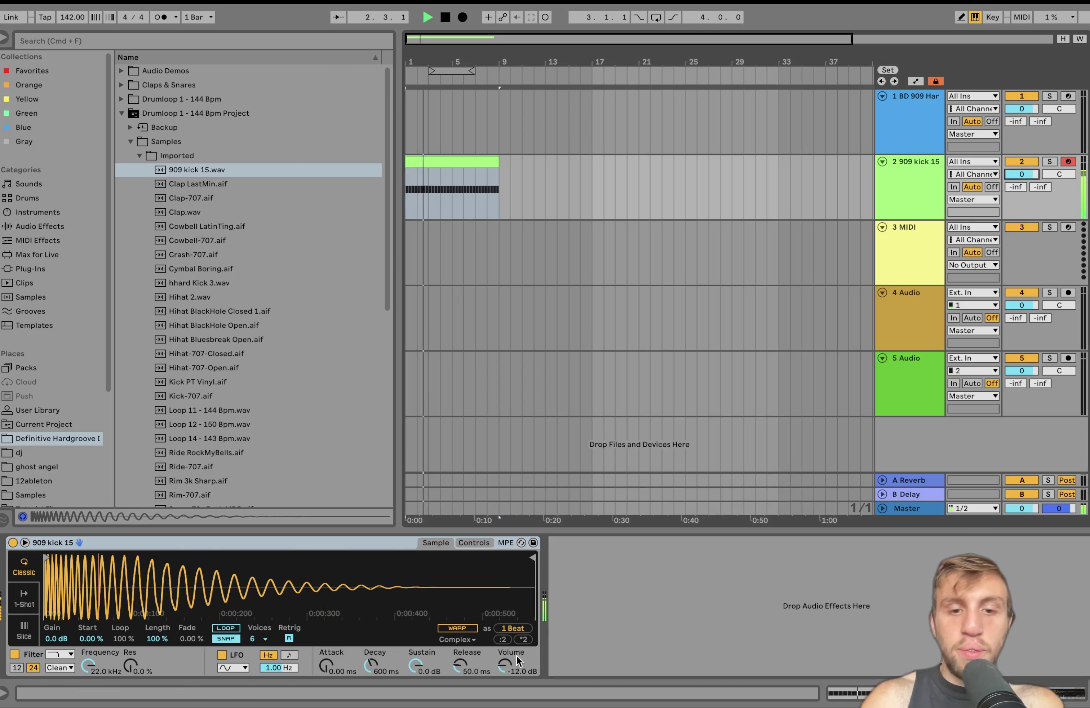
{"action": "left_click_drag", "start_coordinate": [506, 665], "coordinate": [506, 656]}
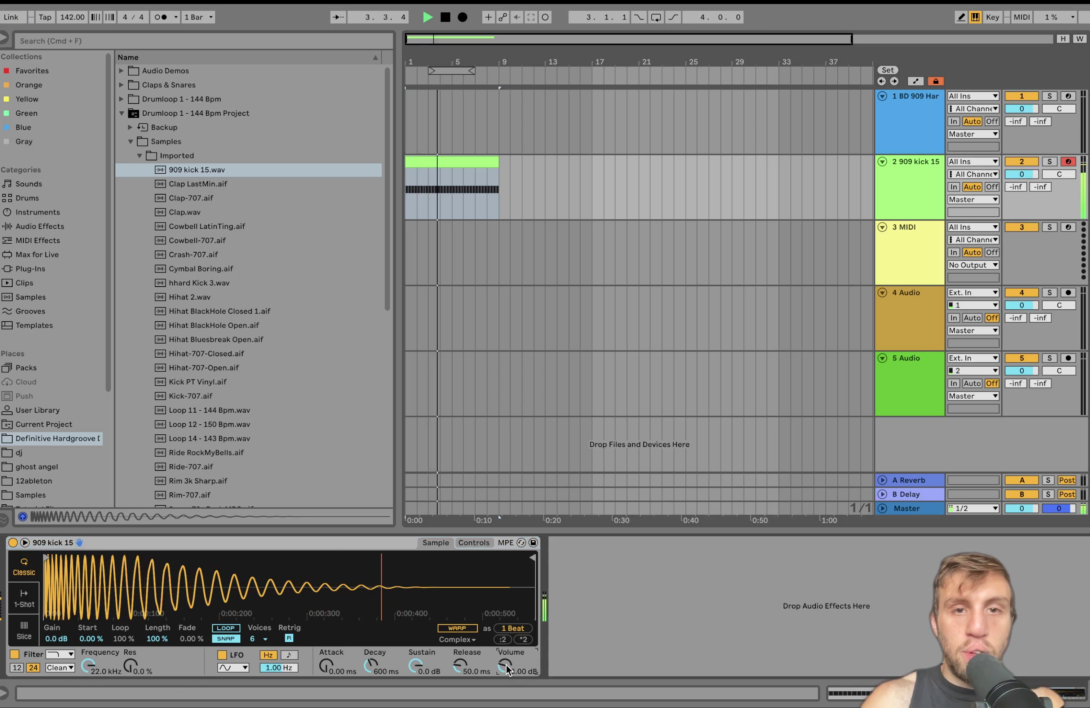
{"action": "key", "text": "space"}
{"action": "key", "text": "space"}
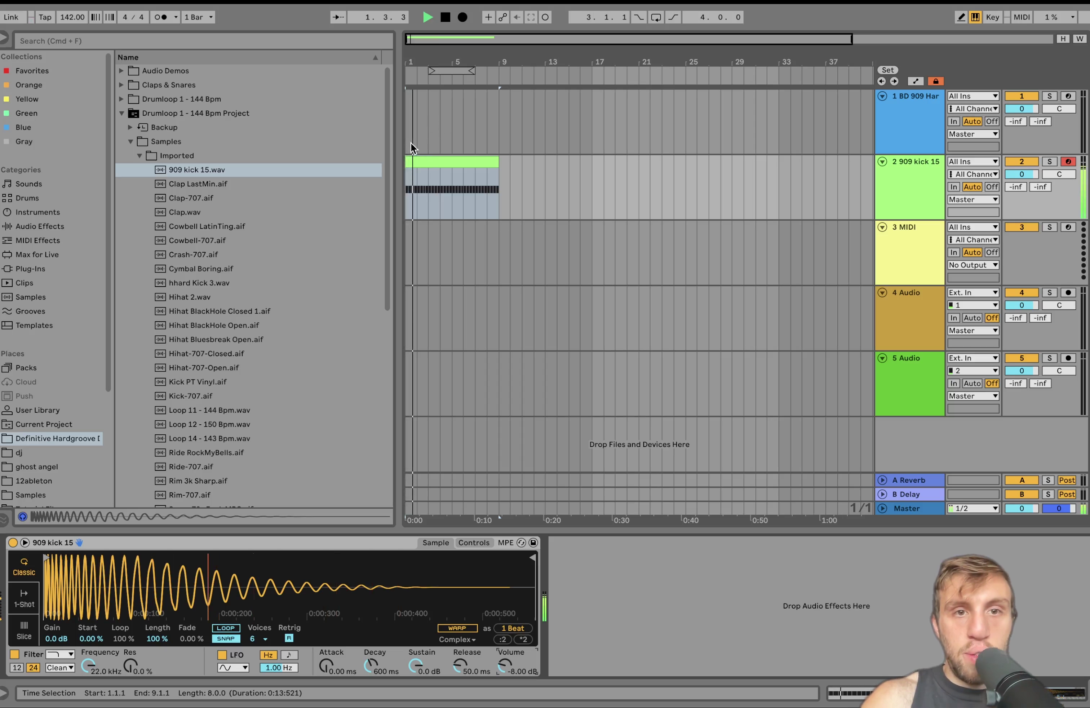
{"action": "key", "text": "space"}
Create a four-bar MIDI clip on the BD 909 track with a G#2 note trimmed to start slightly after 1.1.2 and a C3 at 1.1.3
{"action": "left_click", "coordinate": [405, 135]}
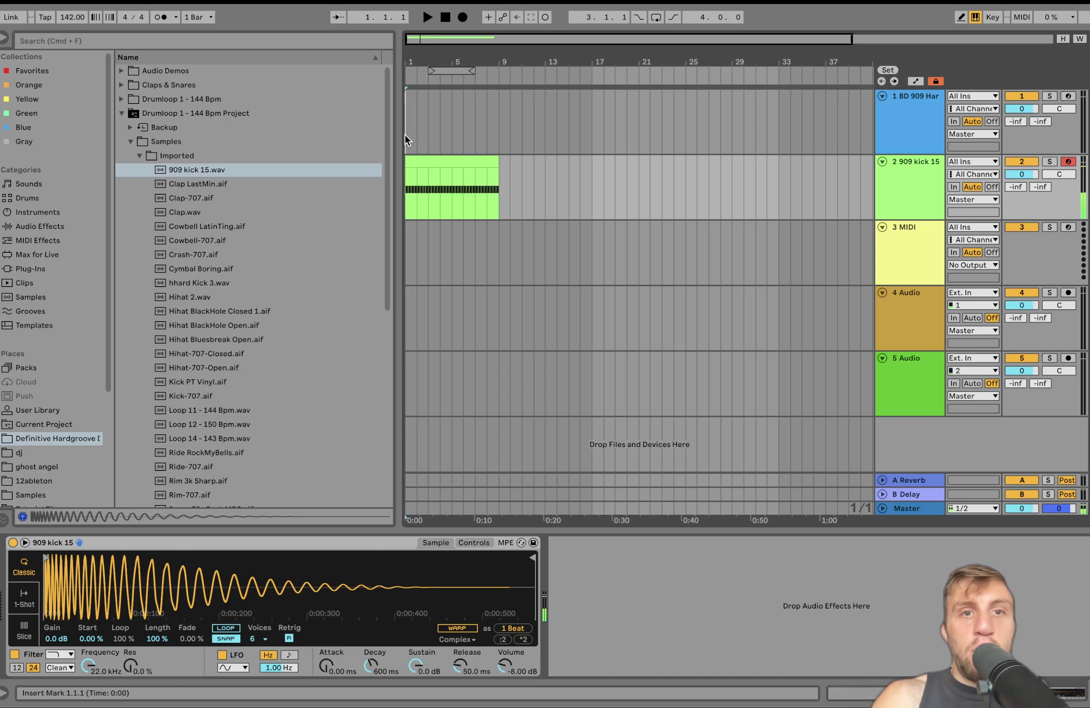
{"action": "left_click_drag", "start_coordinate": [414, 134], "coordinate": [453, 134]}
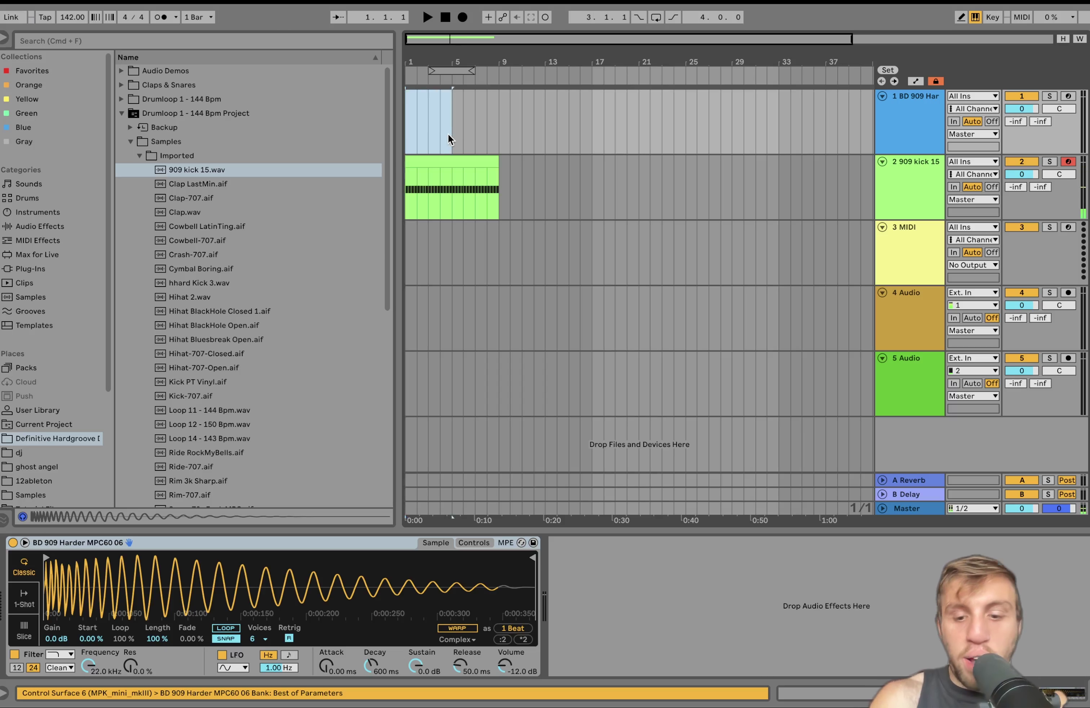
{"action": "key", "text": "super+shift+m"}
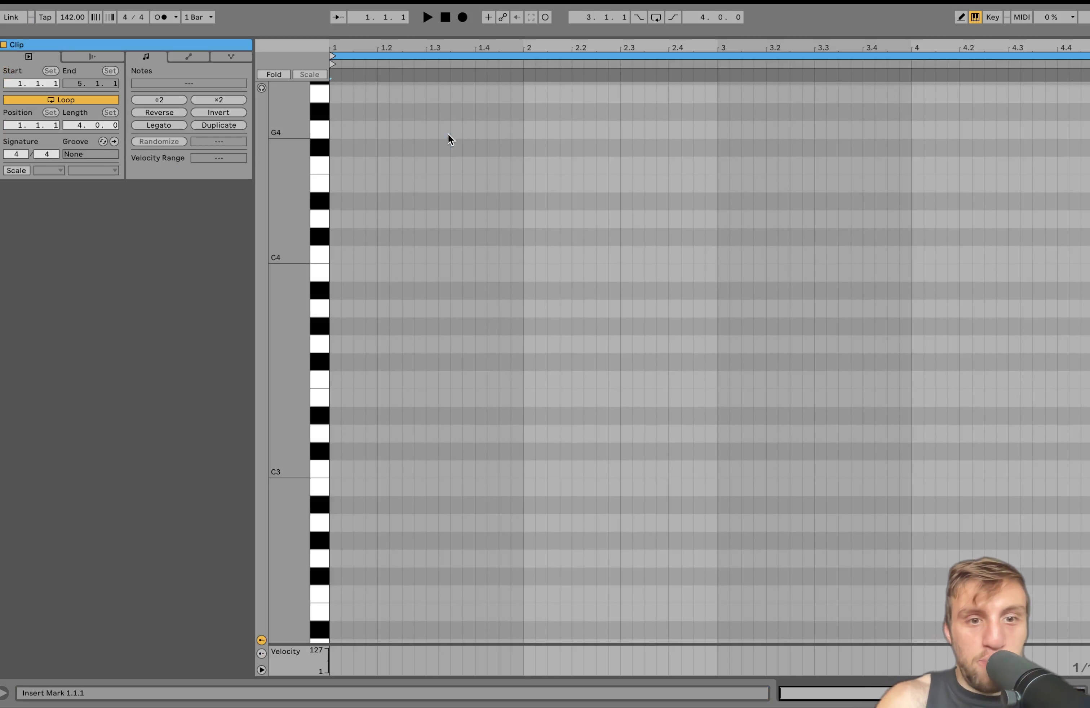
{"action": "scroll", "coordinate": [403, 469], "scroll_direction": "down", "scroll_amount": 3}
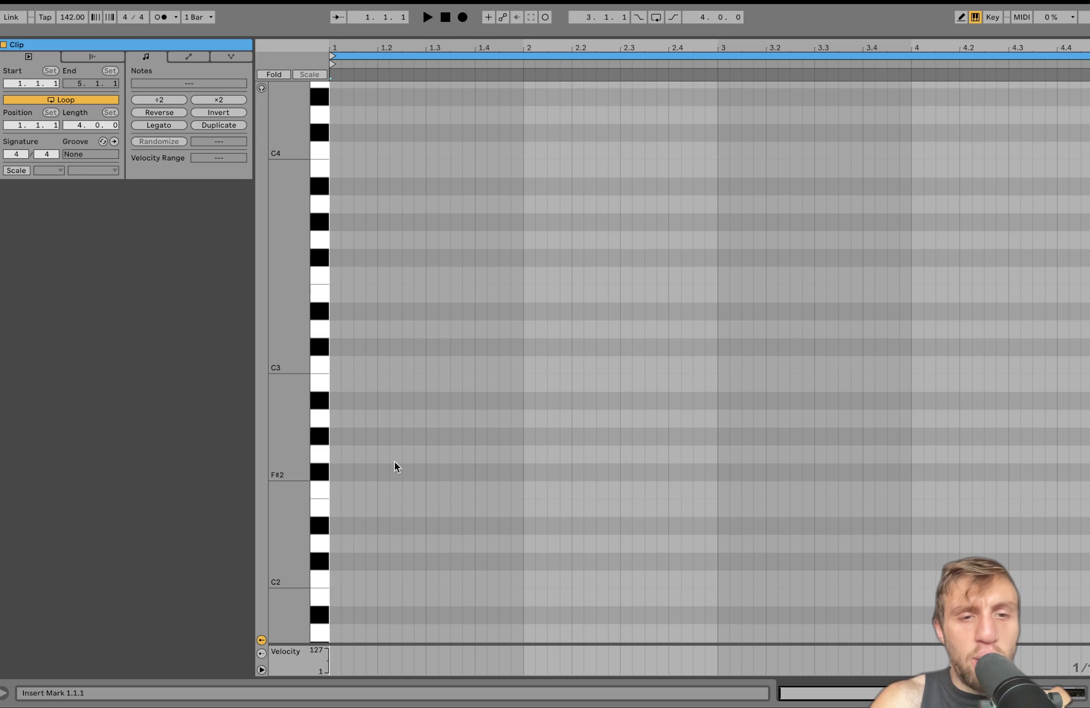
{"action": "double_click", "coordinate": [350, 434]}
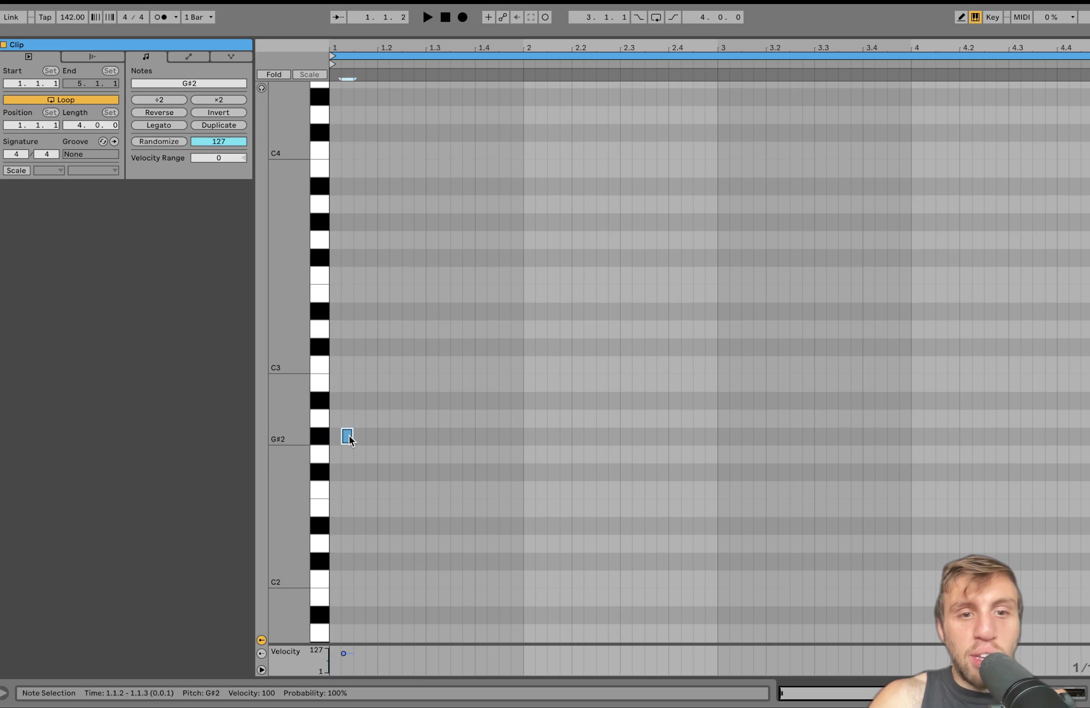
{"action": "double_click", "coordinate": [361, 366]}
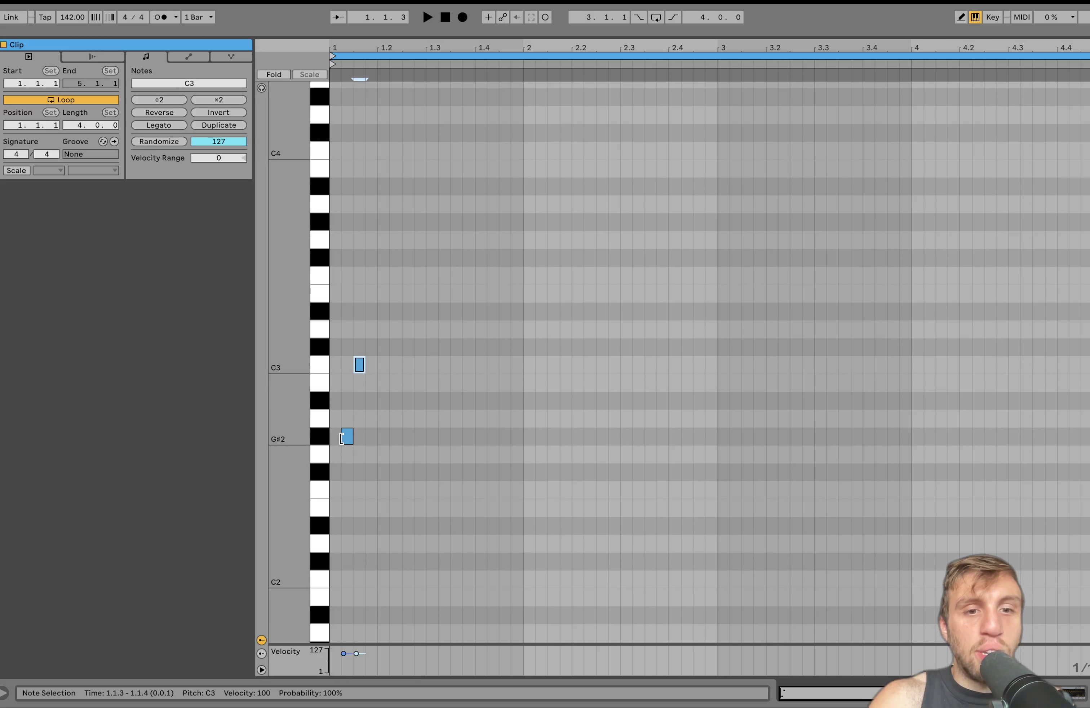
{"action": "left_click_drag", "start_coordinate": [342, 437], "coordinate": [347, 437]}
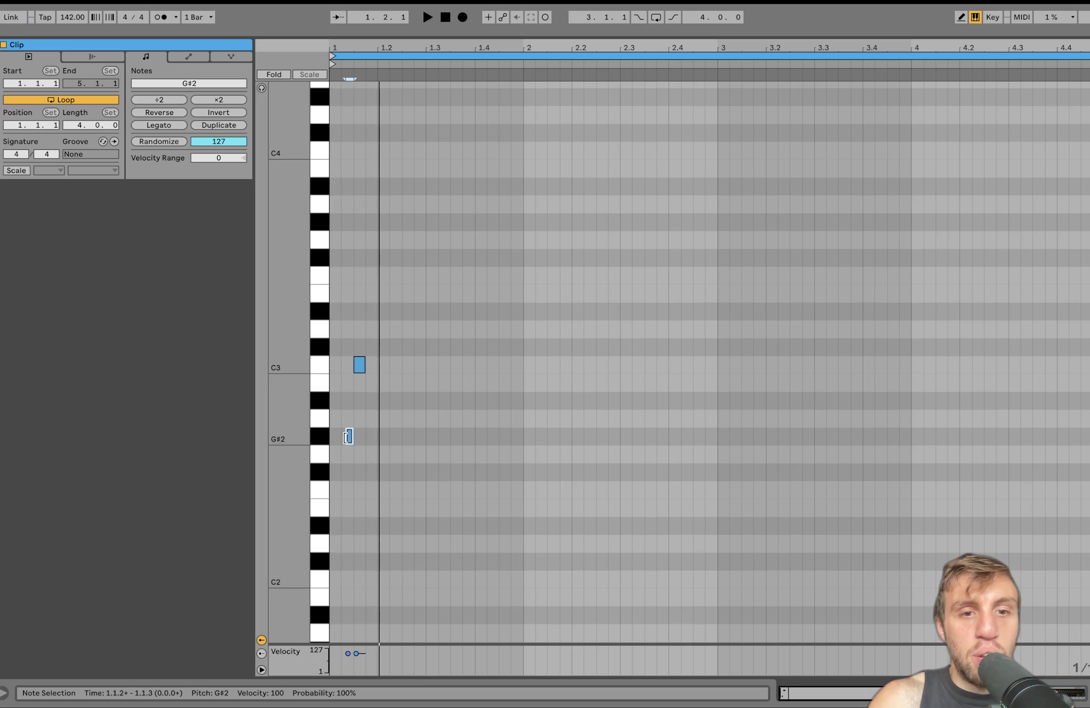
{"action": "key", "text": "space"}
Add a D#2 note slightly after 1.1.4, copy it to just after 1.2.2, and audition the pattern
{"action": "double_click", "coordinate": [371, 527]}
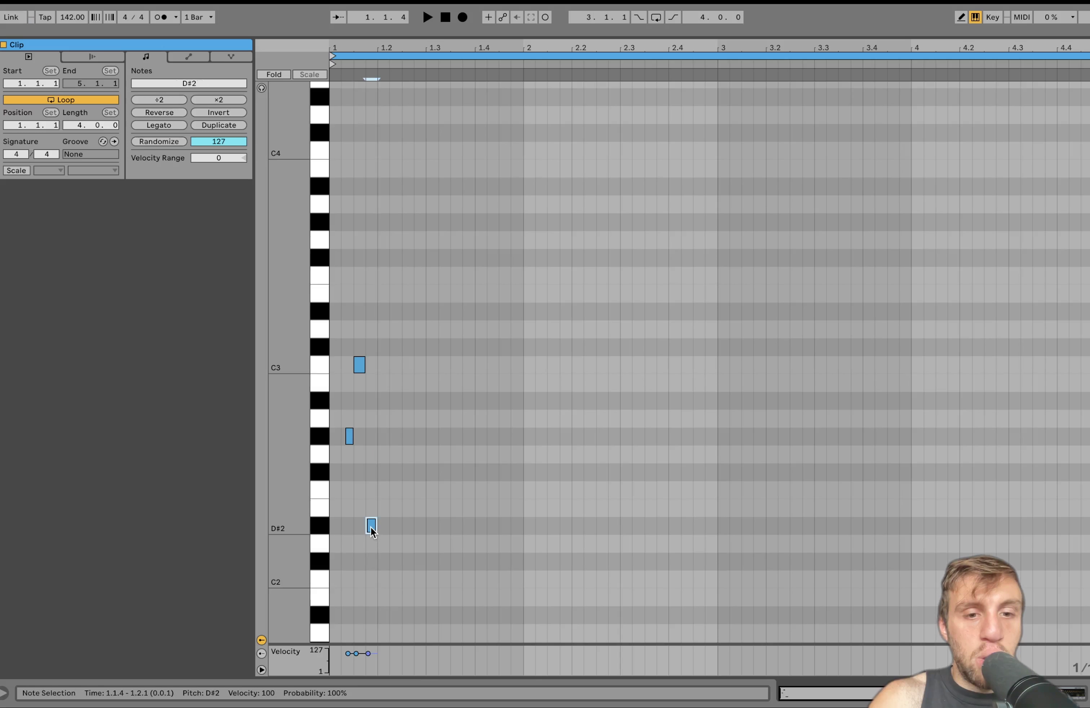
{"action": "key", "text": "space"}
{"action": "key", "text": "space"}
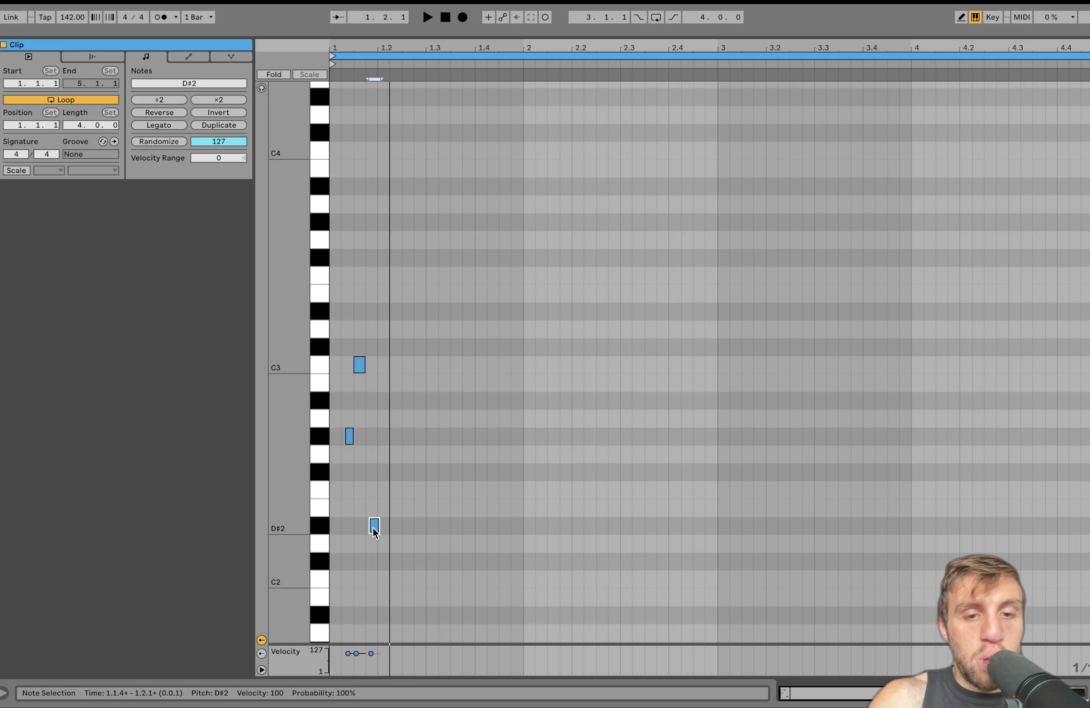
{"action": "left_click_drag", "start_coordinate": [371, 530], "coordinate": [399, 527]}
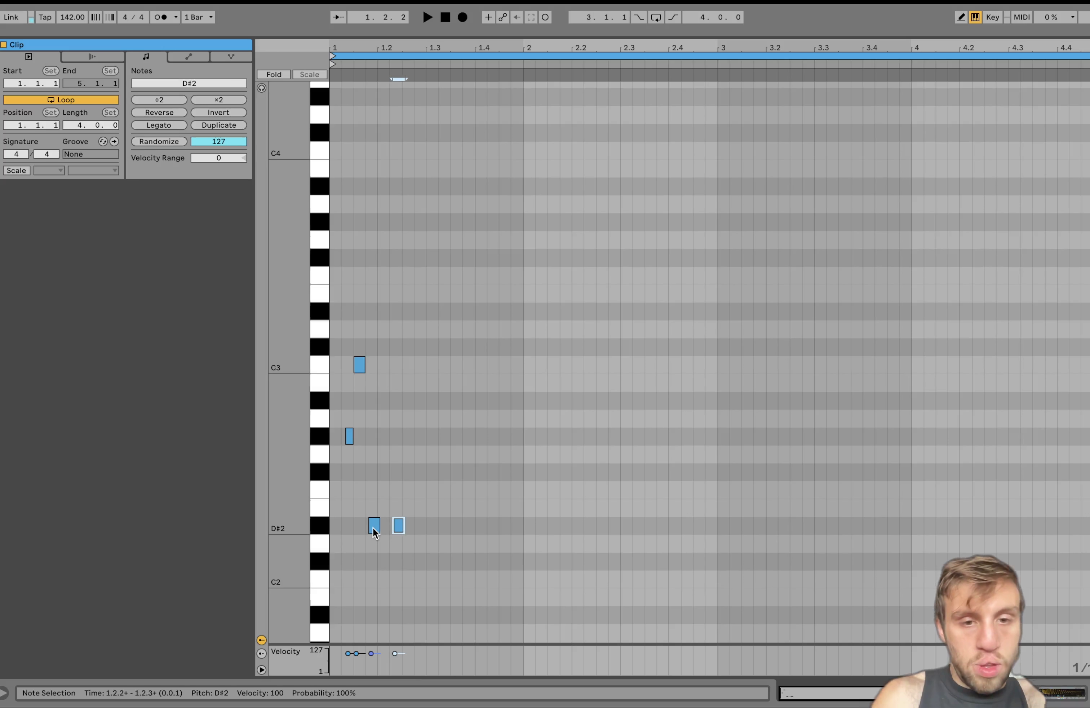
{"action": "key", "text": "space"}
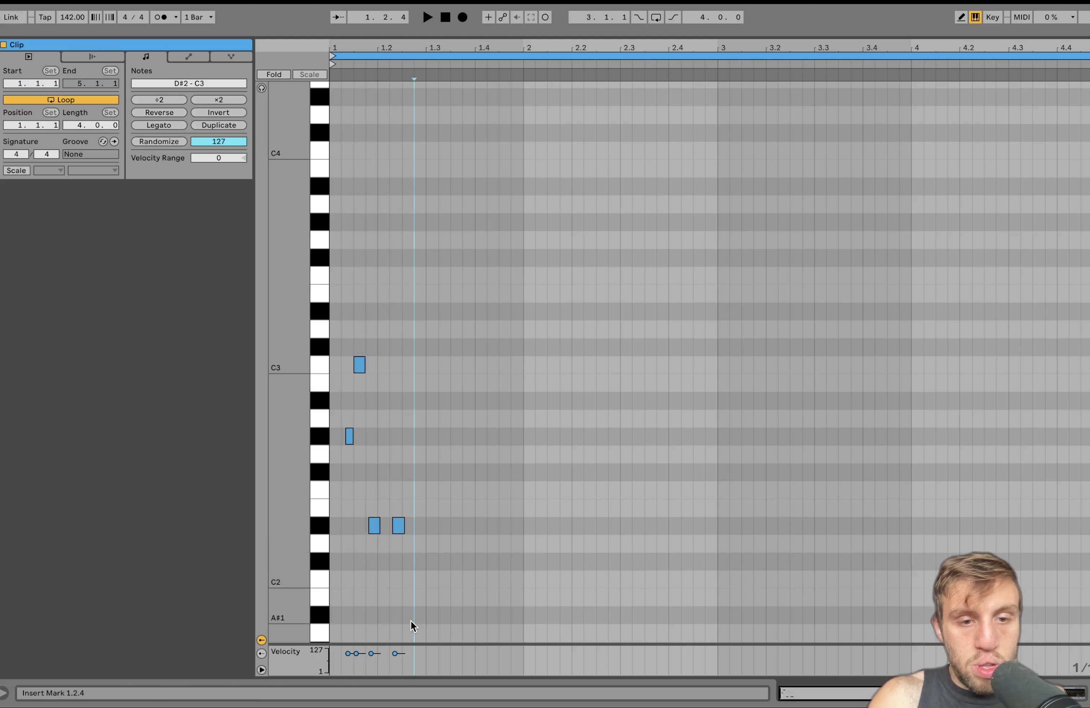
Add an A#1 note at 1.2.3 and a D#2 note with its start trimmed slightly past 1.2.4
{"action": "double_click", "coordinate": [410, 618]}
{"action": "scroll", "coordinate": [411, 619], "scroll_direction": "down", "scroll_amount": 3}
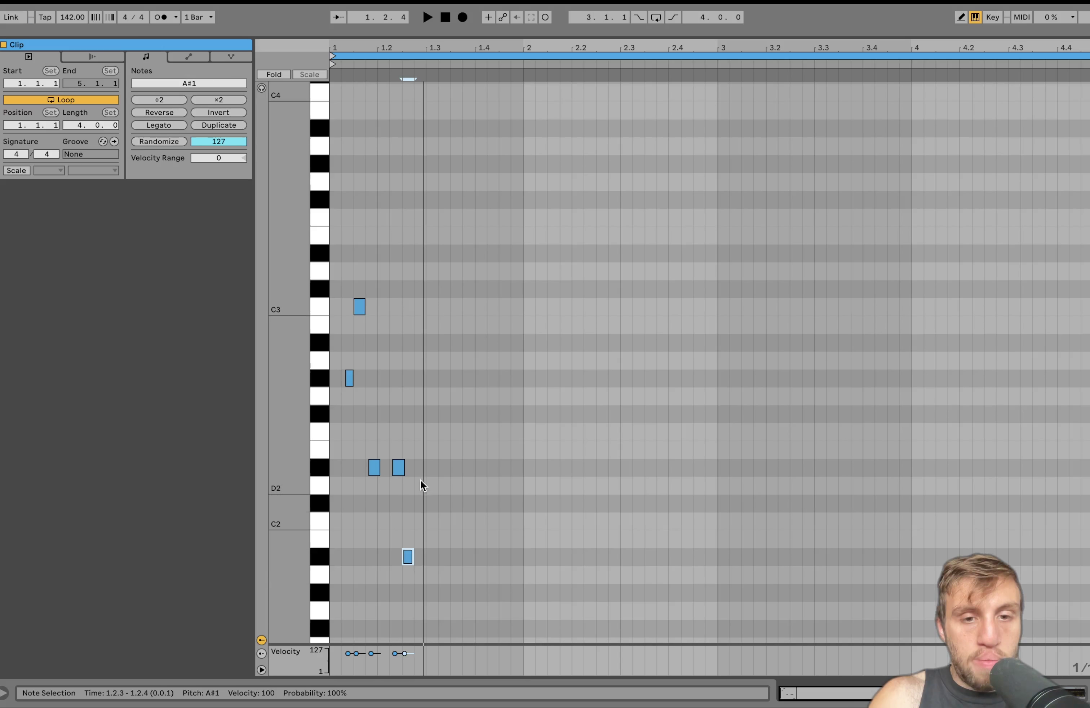
{"action": "key", "text": "space"}
{"action": "double_click", "coordinate": [416, 468]}
{"action": "left_click_drag", "start_coordinate": [416, 468], "coordinate": [418, 468]}
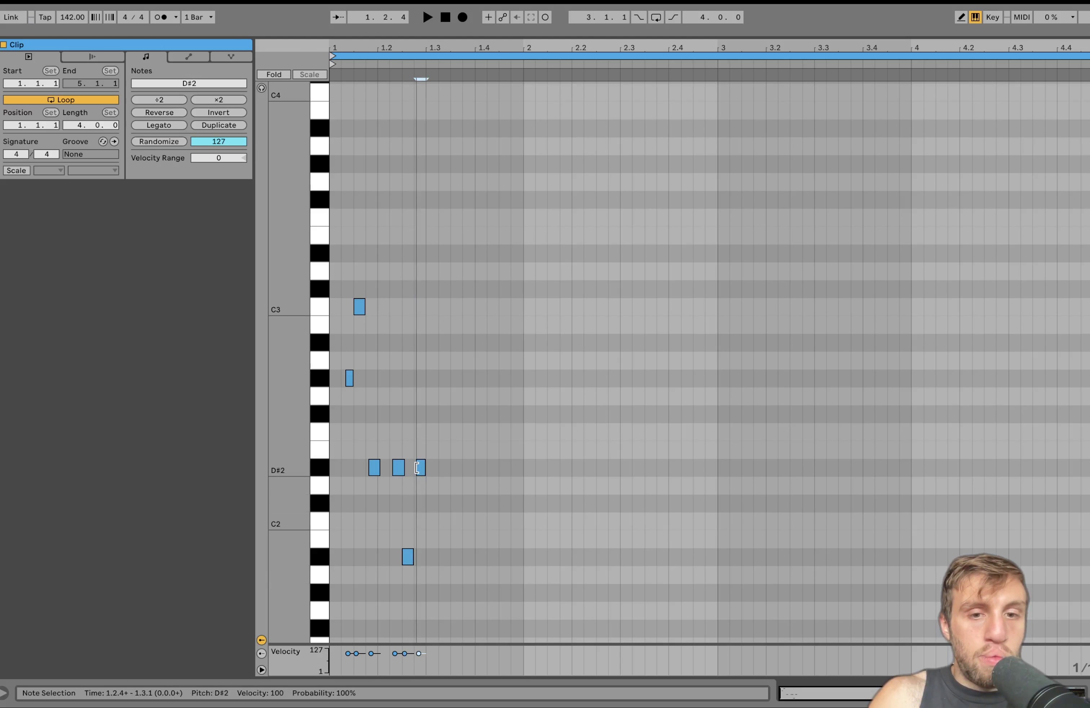
Try the last D#2 note one octave lower, play the pattern, and move the note back up an octave
{"action": "key", "text": "shift+Down"}
{"action": "key", "text": "space"}
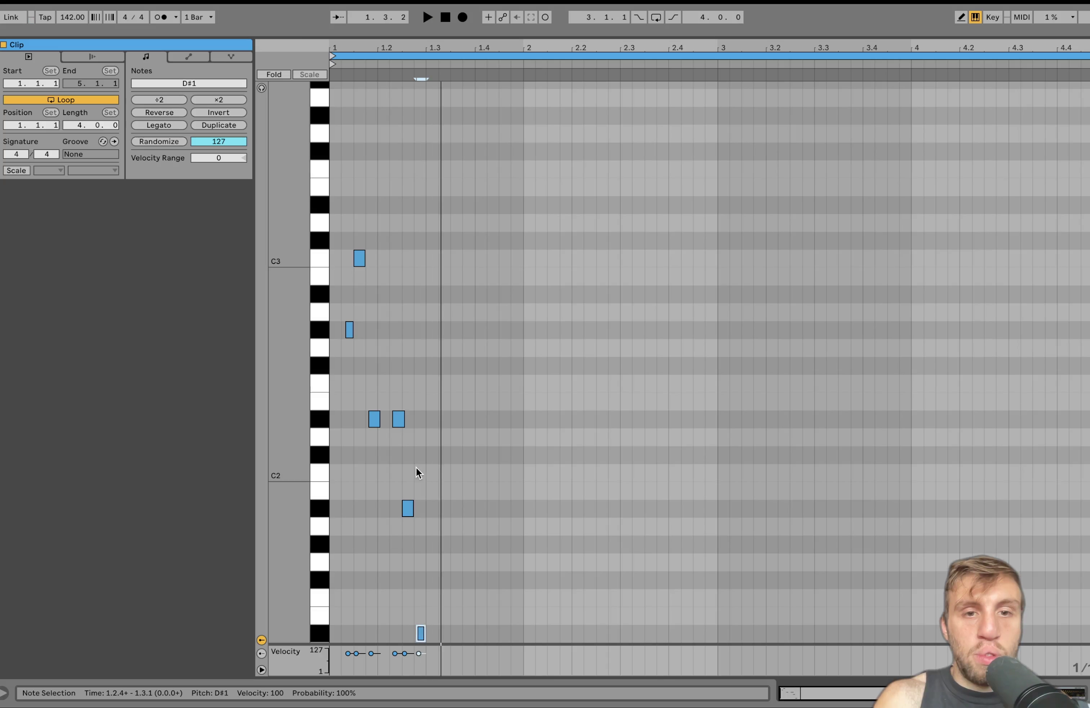
{"action": "key", "text": "space"}
{"action": "key", "text": "shift+Up"}
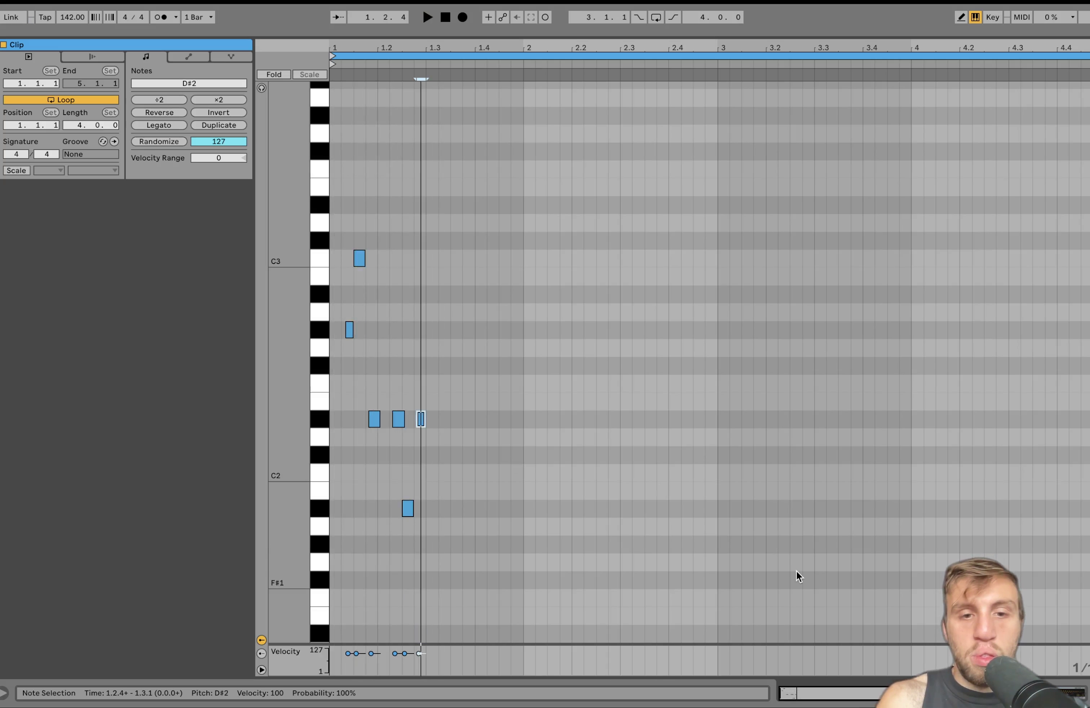
Lower the last D#2 note's velocity to about 70 and play back the pattern
{"action": "key", "text": "space"}
{"action": "key", "text": "space"}
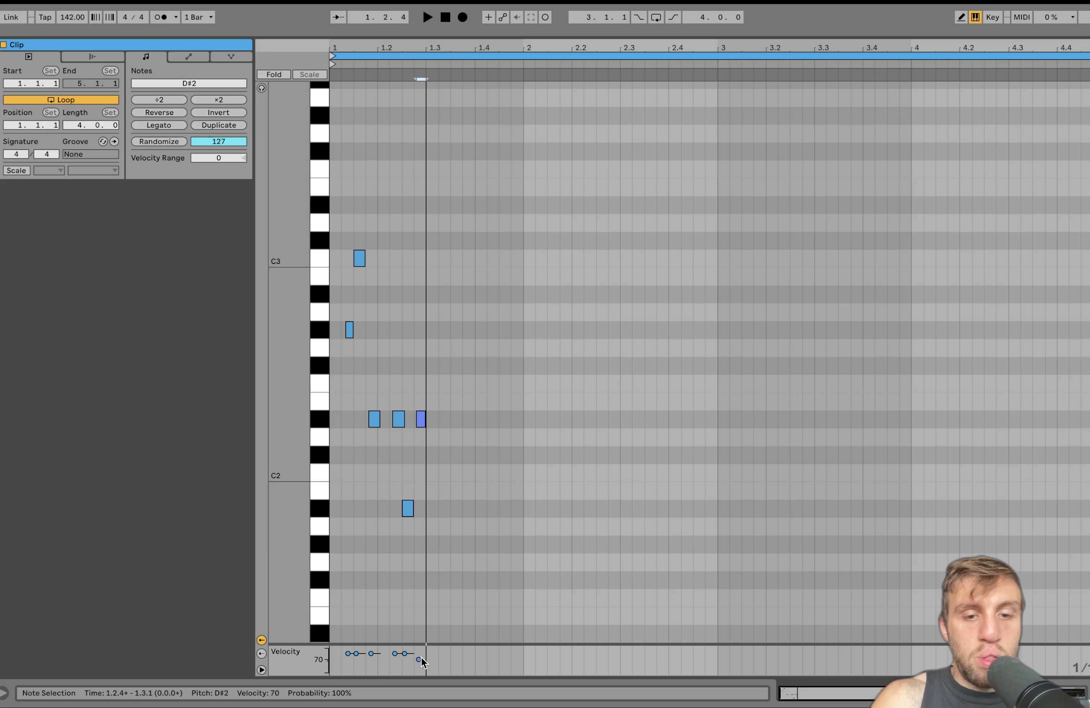
{"action": "left_click_drag", "start_coordinate": [421, 658], "coordinate": [421, 660]}
{"action": "key", "text": "space"}
{"action": "key", "text": "space"}
{"action": "key", "text": "space"}
{"action": "key", "text": "space"}
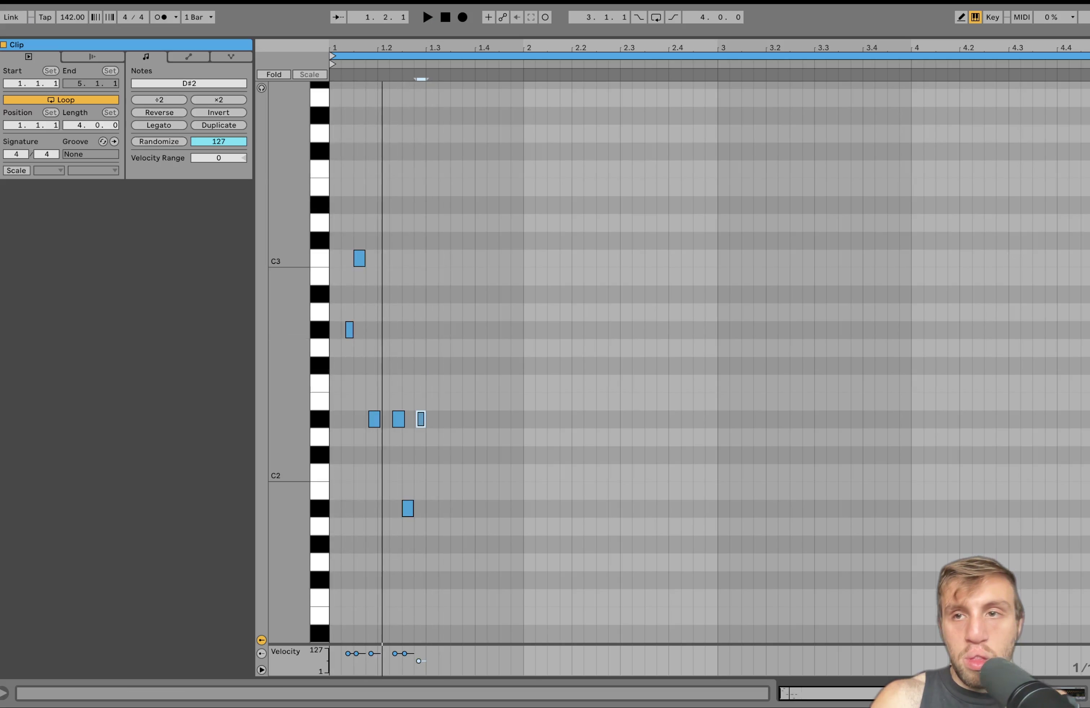
Repeat the BD 909 pattern across an eight-bar clip and loop the arrangement over those eight bars
{"action": "left_click_drag", "start_coordinate": [331, 119], "coordinate": [499, 98]}
{"action": "key", "text": "space"}
{"action": "key", "text": "shift+Tab"}
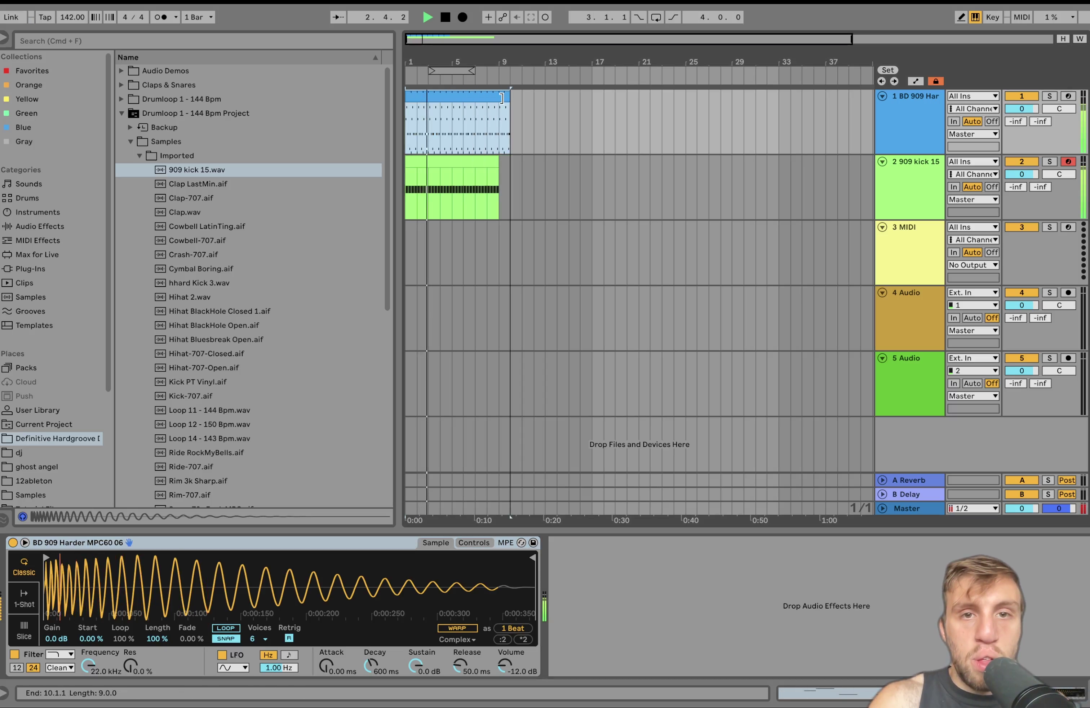
{"action": "key", "text": "super+l"}
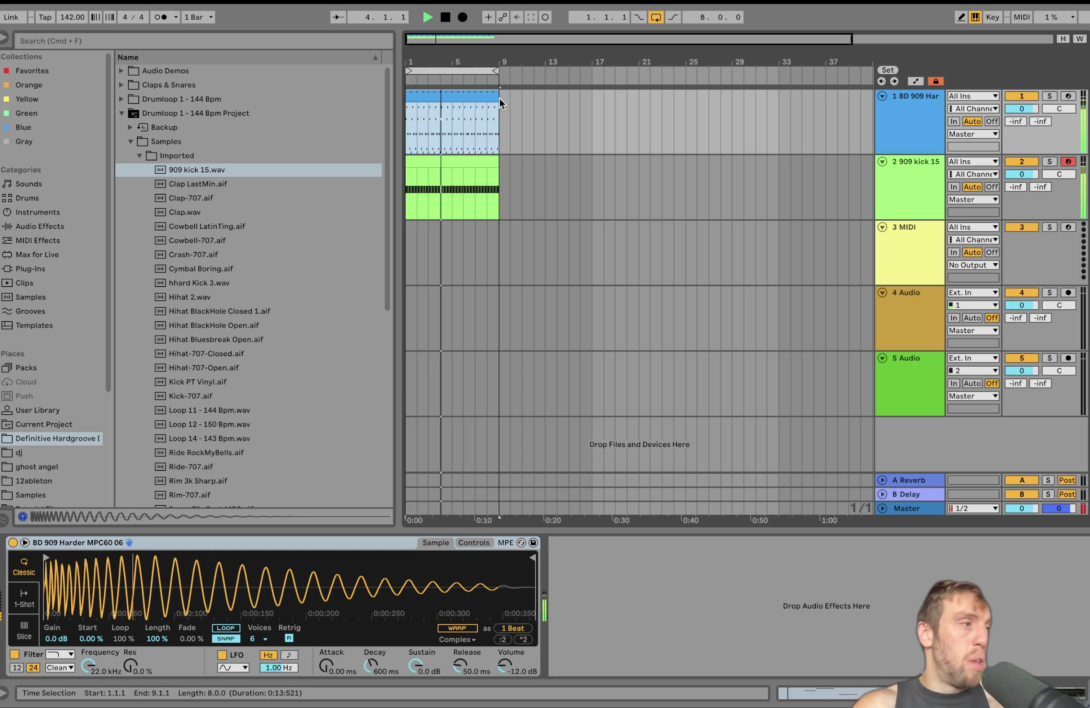
{"action": "key", "text": "space"}
Select all tracks and lower their volumes together to -4.6 dB
{"action": "left_click", "coordinate": [928, 131]}
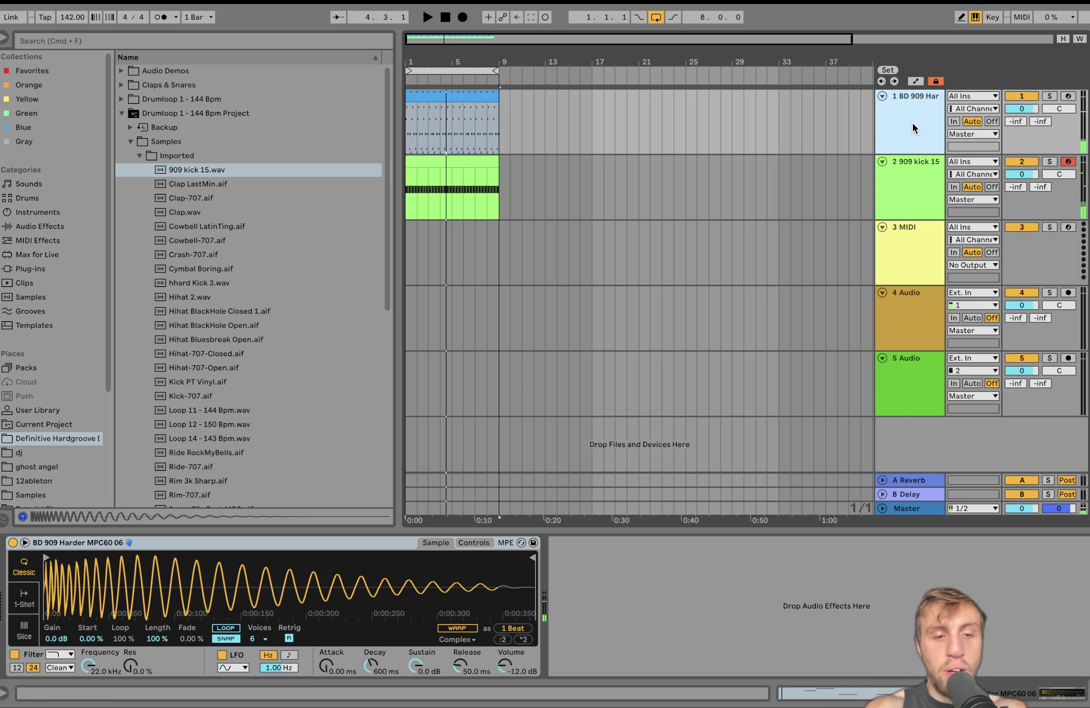
{"action": "key", "text": "super+a"}
{"action": "left_click_drag", "start_coordinate": [1019, 113], "coordinate": [1018, 129]}
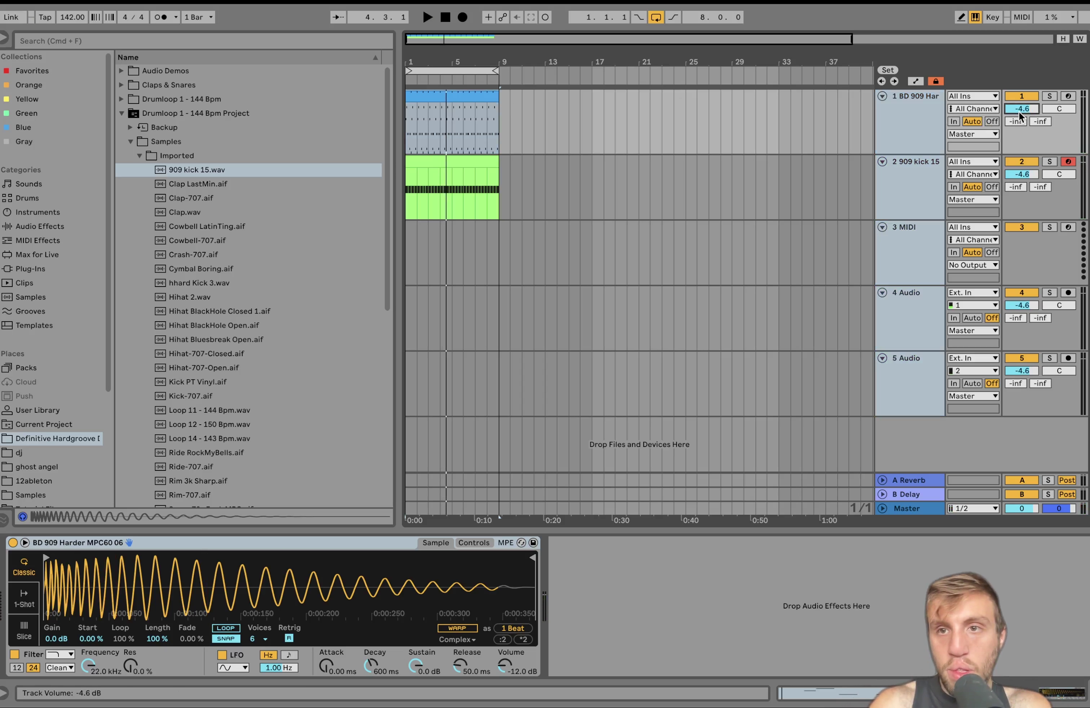
Add an inverted Auto Pan to the BD 909 track at rate 1/4, phase 0°, amount 73.4% and shape 39.7%, checking it during playback
{"action": "key", "text": "space"}
{"action": "left_click", "coordinate": [908, 182]}
{"action": "left_click", "coordinate": [908, 125]}
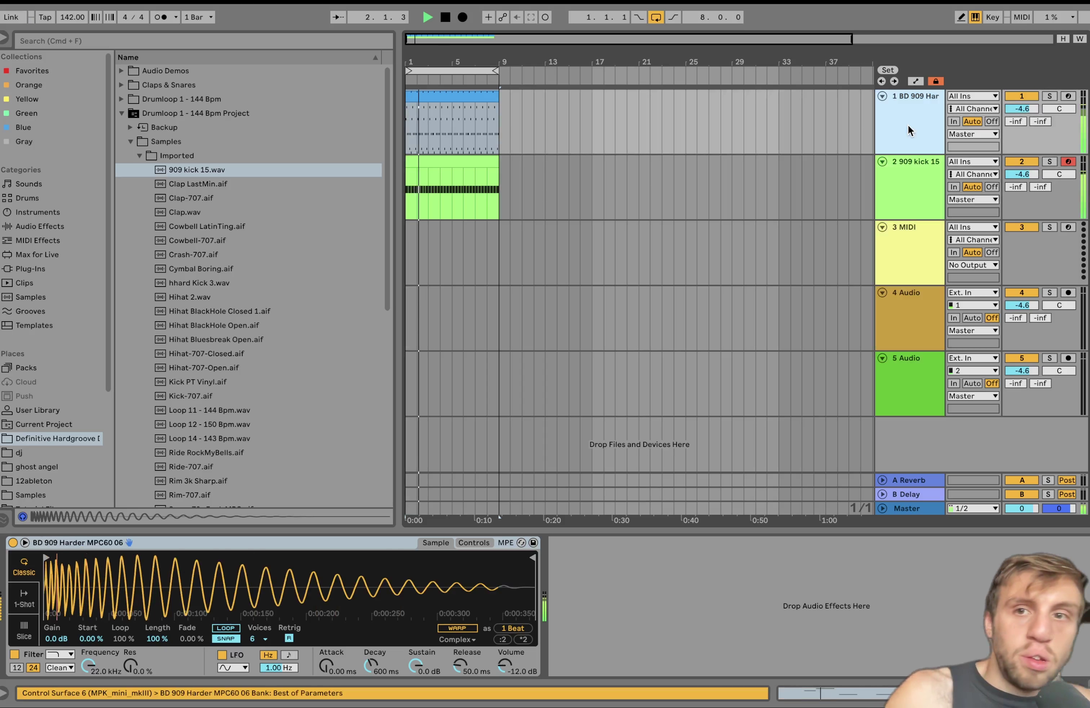
{"action": "left_click", "coordinate": [46, 224]}
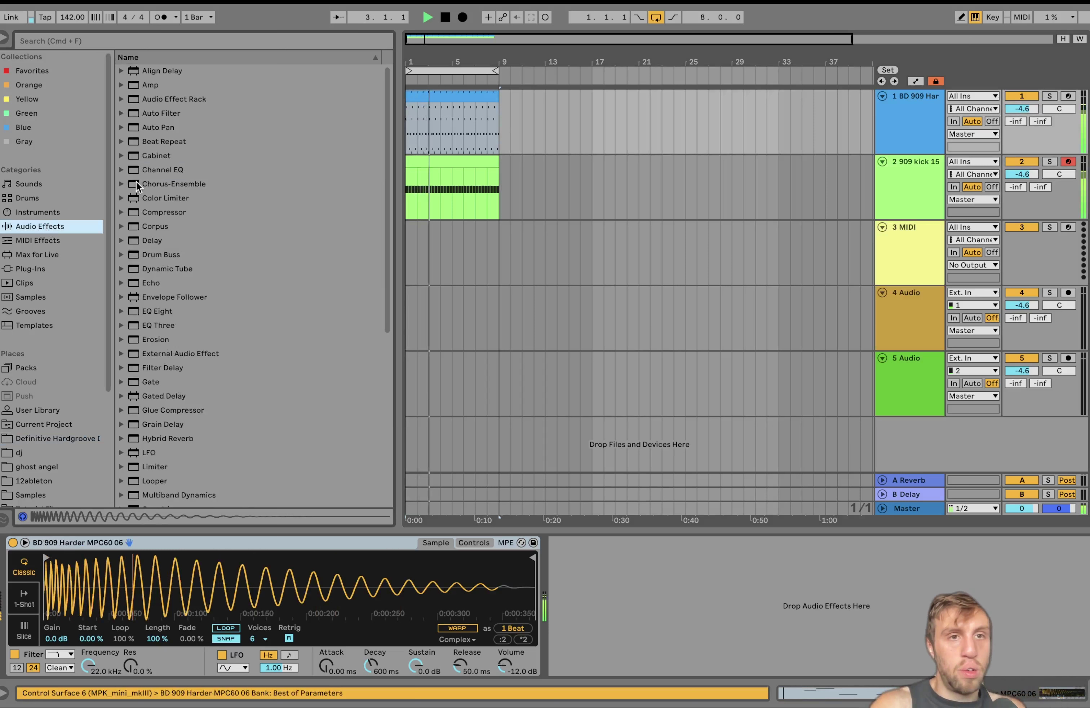
{"action": "double_click", "coordinate": [145, 127]}
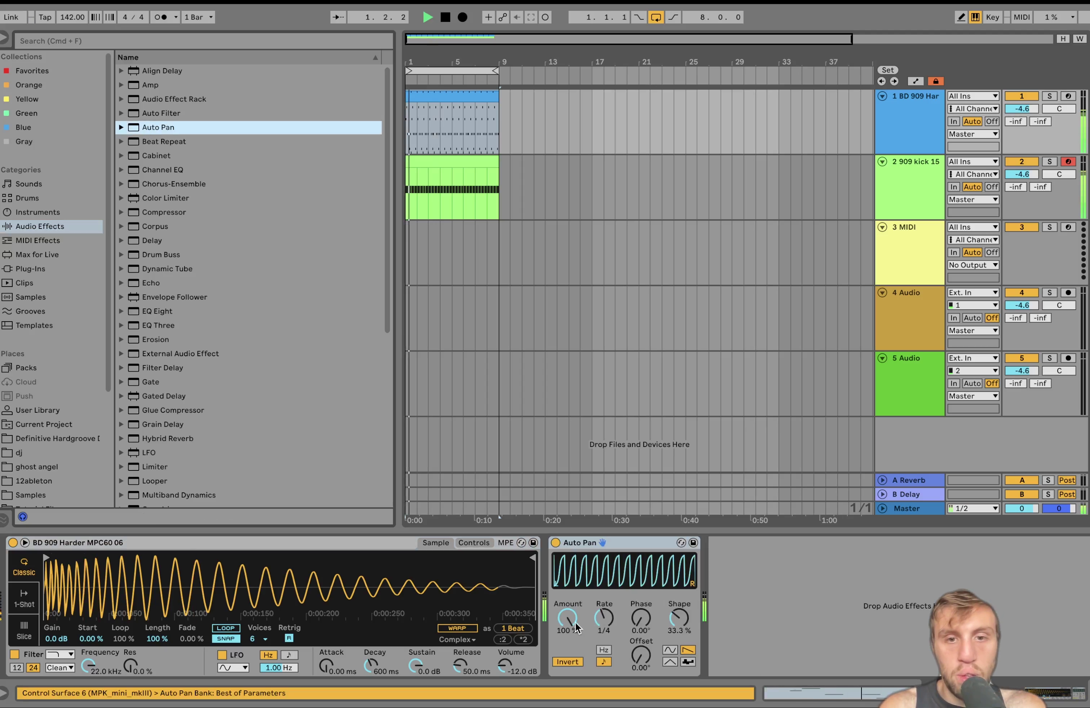
{"action": "left_click_drag", "start_coordinate": [567, 617], "coordinate": [568, 634]}
{"action": "left_click_drag", "start_coordinate": [679, 617], "coordinate": [679, 606]}
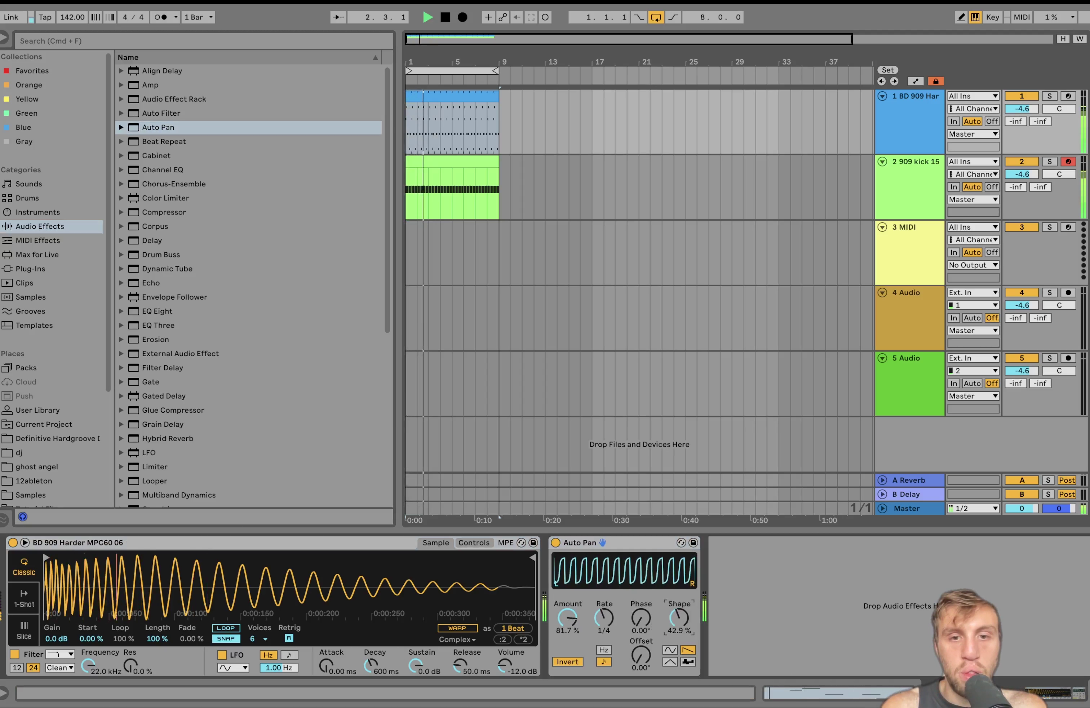
{"action": "left_click_drag", "start_coordinate": [569, 627], "coordinate": [569, 637]}
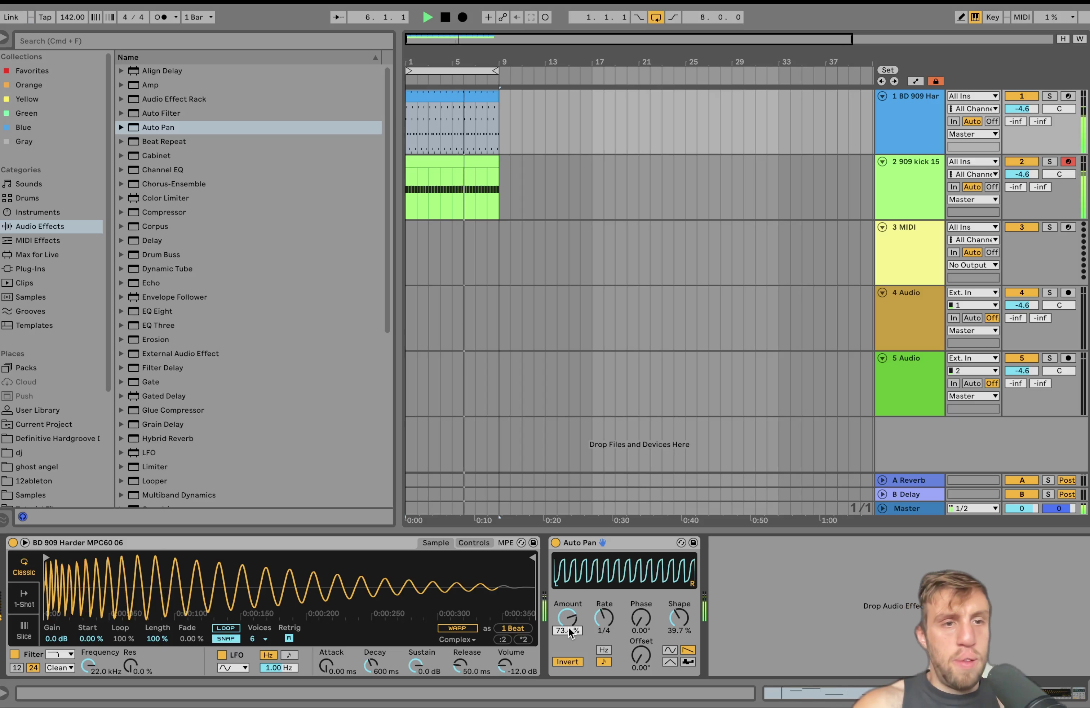
{"action": "key", "text": "space"}
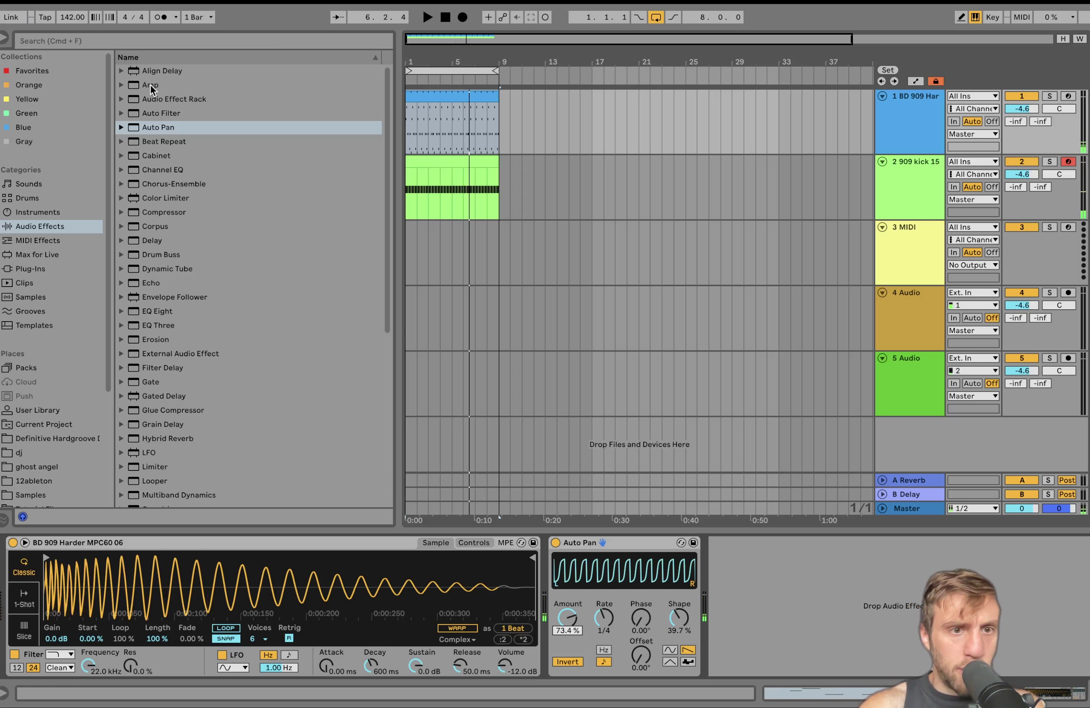
Insert an Amp before the Auto Pan and set it to Rock with 42.1% dry/wet while the loop plays
{"action": "left_click_drag", "start_coordinate": [151, 88], "coordinate": [190, 100]}
{"action": "left_click_drag", "start_coordinate": [540, 550], "coordinate": [565, 598]}
{"action": "key", "text": "space"}
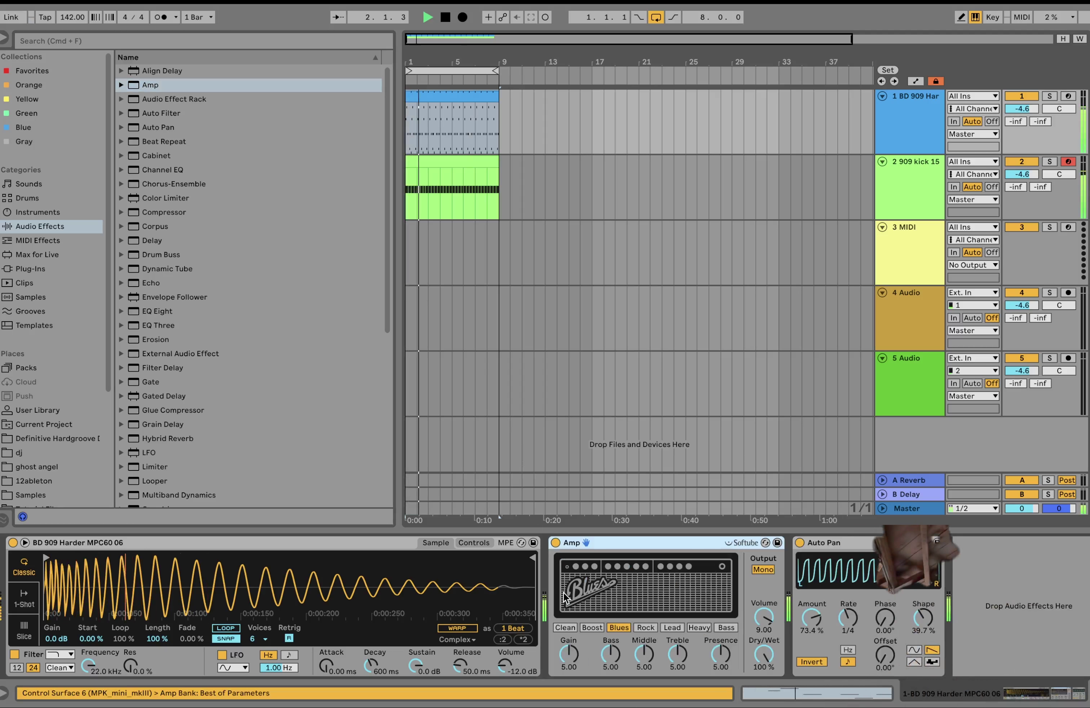
{"action": "left_click", "coordinate": [646, 627]}
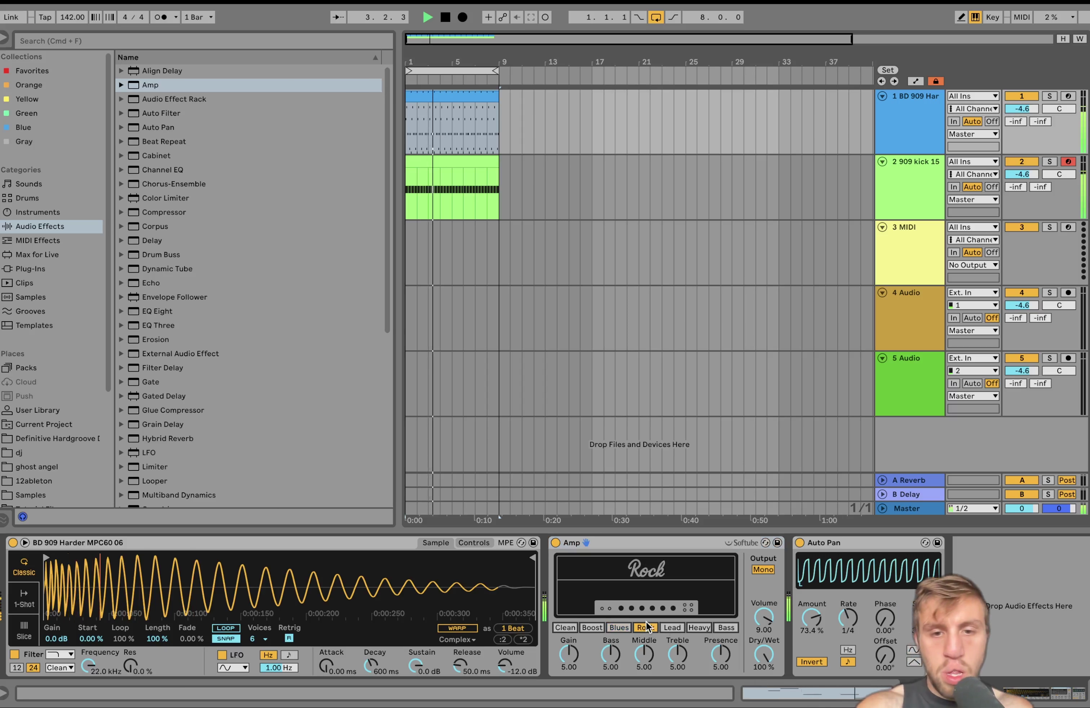
{"action": "left_click_drag", "start_coordinate": [764, 654], "coordinate": [764, 680]}
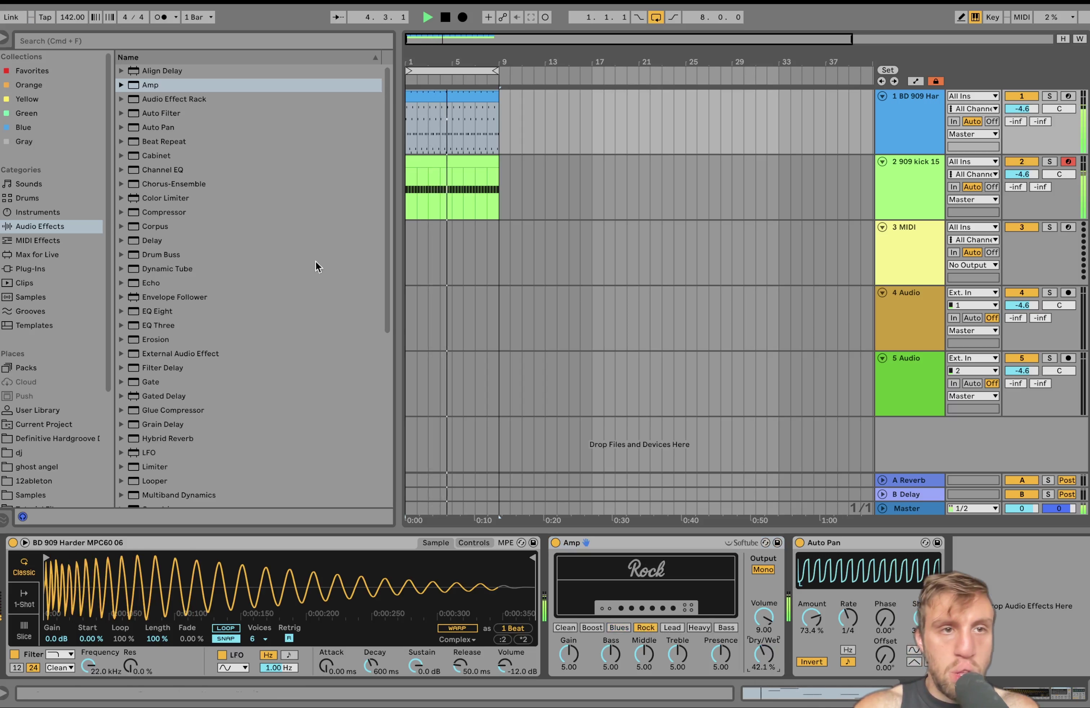
Add a 532 Hz low-pass Auto Filter between the Amp and Auto Pan, and a low-cut high-pass Auto Filter after the Auto Pan
{"action": "double_click", "coordinate": [161, 113]}
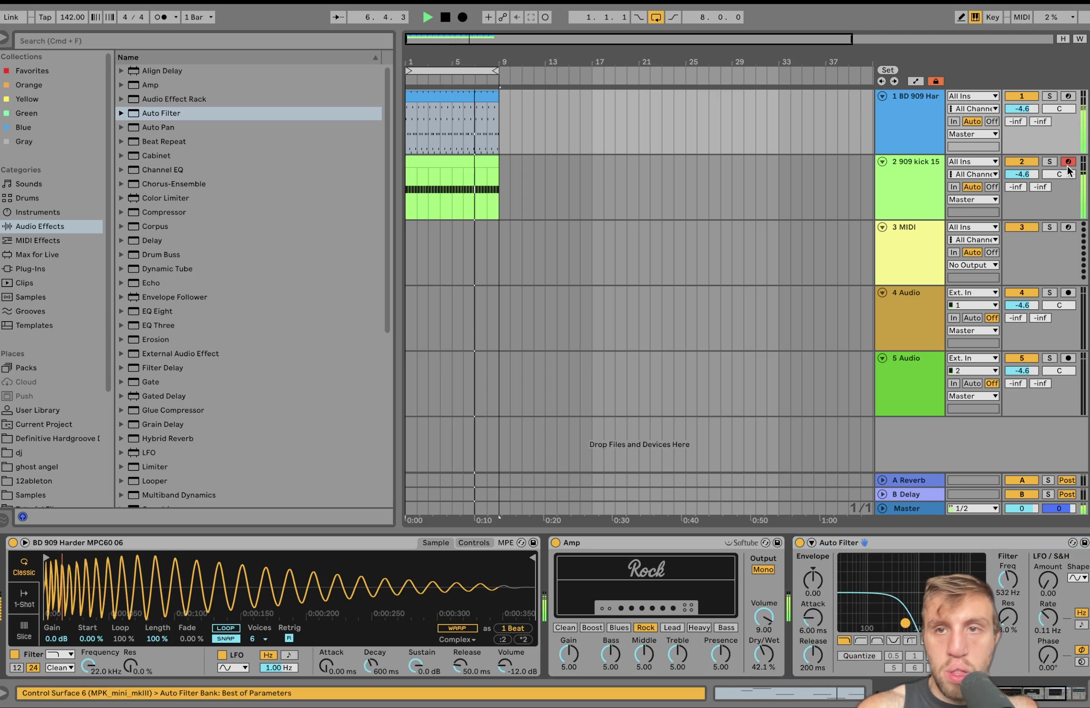
{"action": "double_click", "coordinate": [181, 115]}
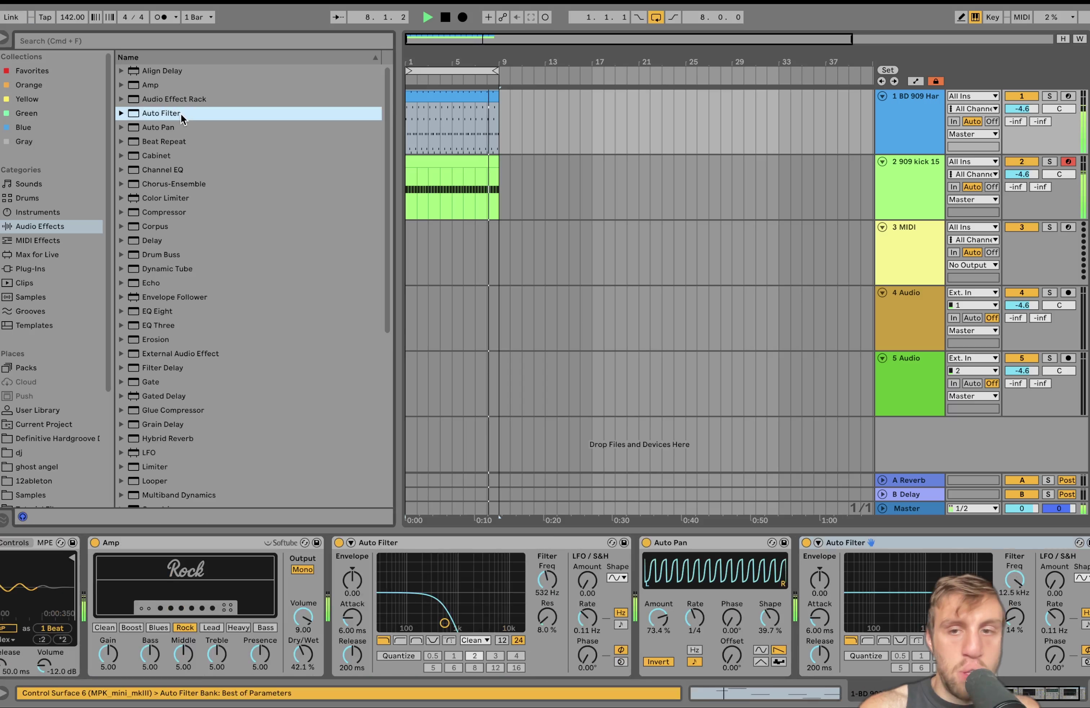
{"action": "left_click", "coordinate": [834, 578]}
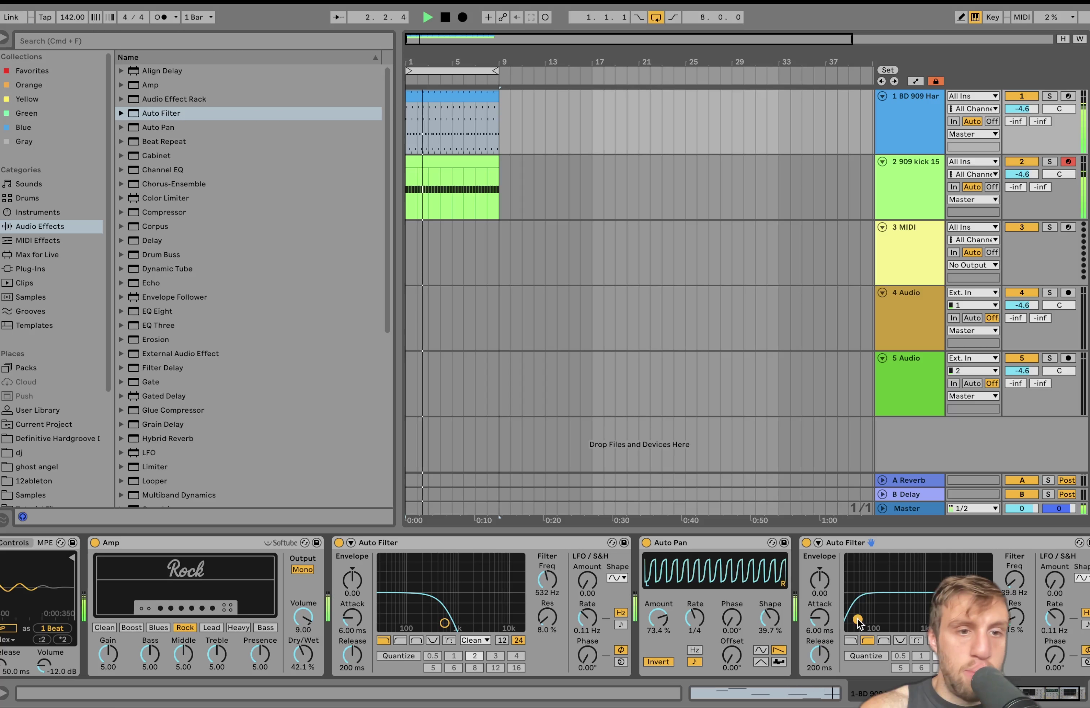
Trim the start of the BD 909 sample slightly and raise its track volume to -1.9 dB
{"action": "scroll", "coordinate": [195, 434], "scroll_direction": "down", "scroll_amount": 7}
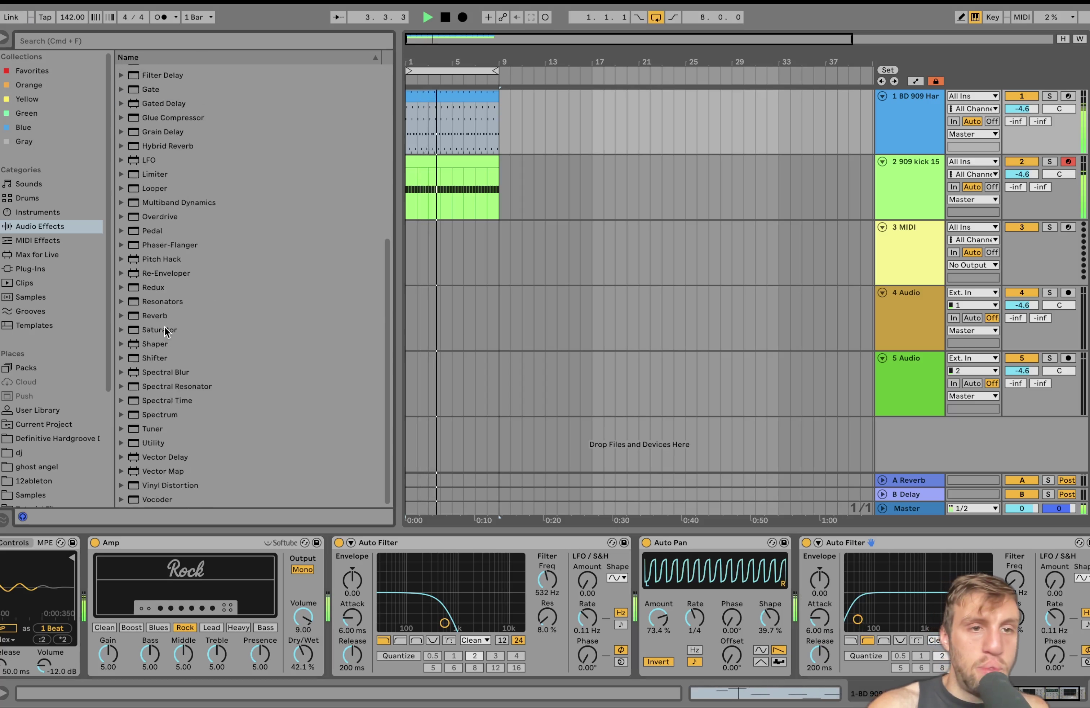
{"action": "scroll", "coordinate": [203, 571], "scroll_direction": "left", "scroll_amount": 5}
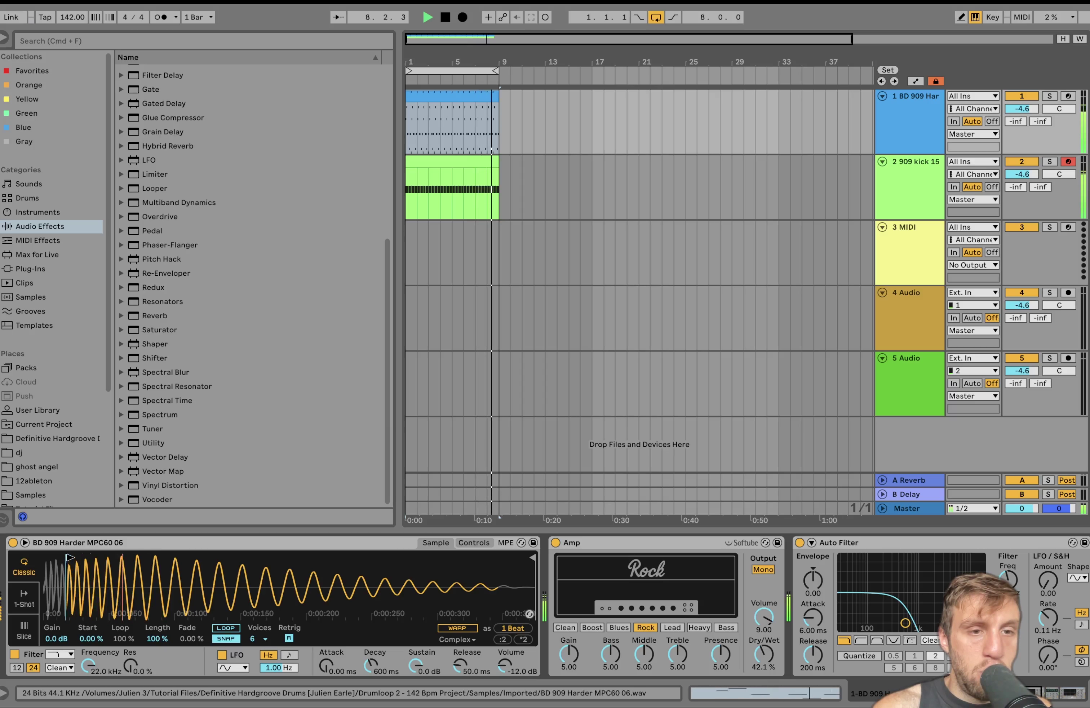
{"action": "left_click", "coordinate": [1021, 109]}
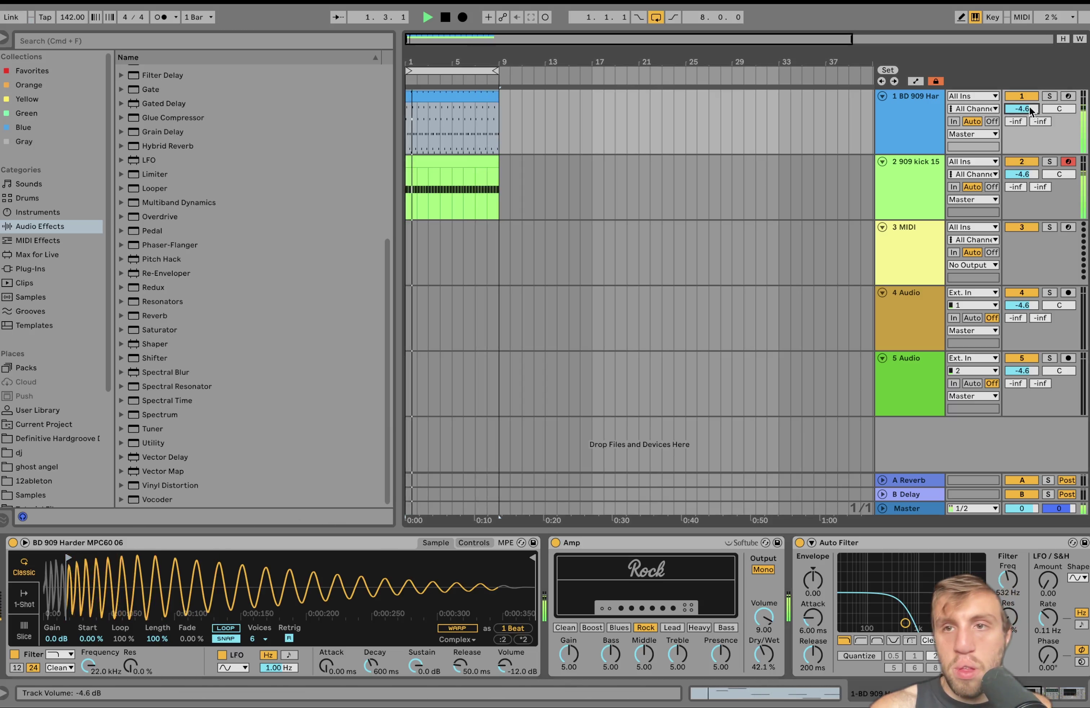
{"action": "key", "text": "Delete"}
{"action": "left_click_drag", "start_coordinate": [1028, 109], "coordinate": [1028, 114]}
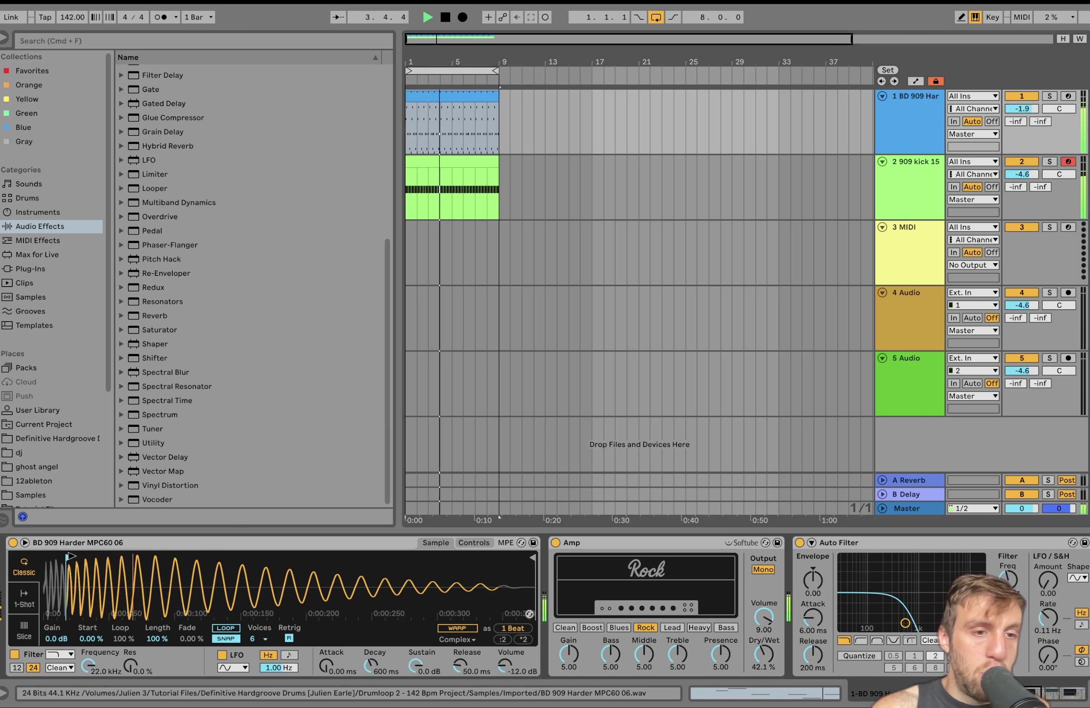
Insert a Reverb before the Amp with size 0.74 and decay 517 ms, and lower the low-pass Auto Filter to 243 Hz with 0% resonance
{"action": "left_click_drag", "start_coordinate": [56, 557], "coordinate": [597, 588]}
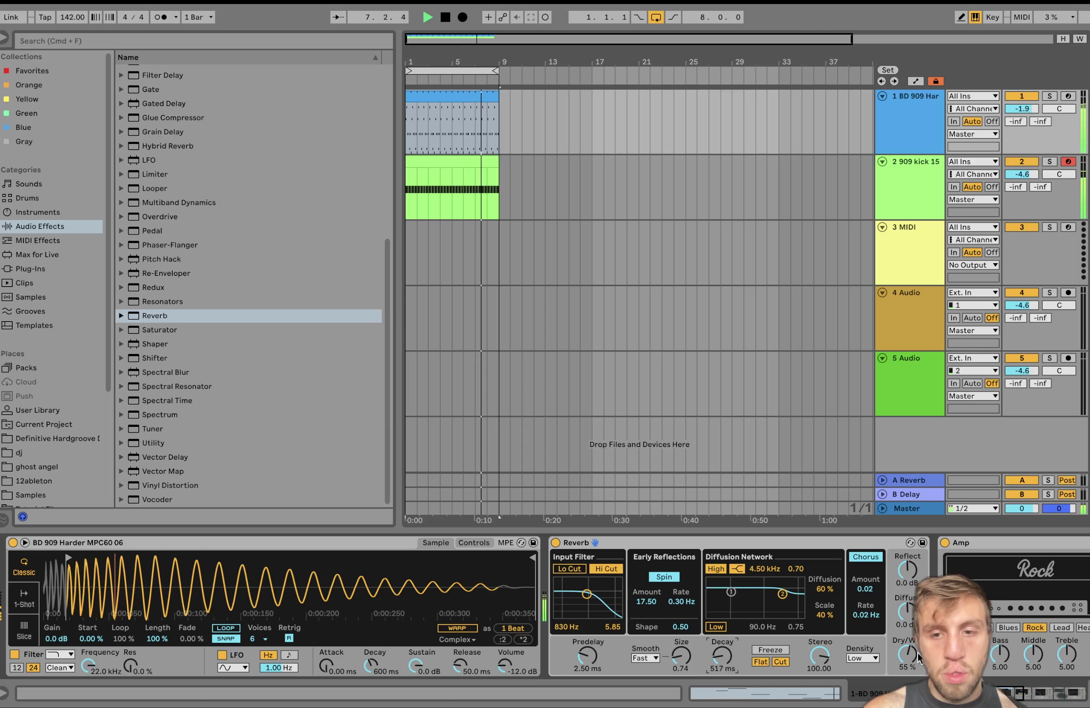
{"action": "scroll", "coordinate": [912, 655], "scroll_direction": "right", "scroll_amount": 15}
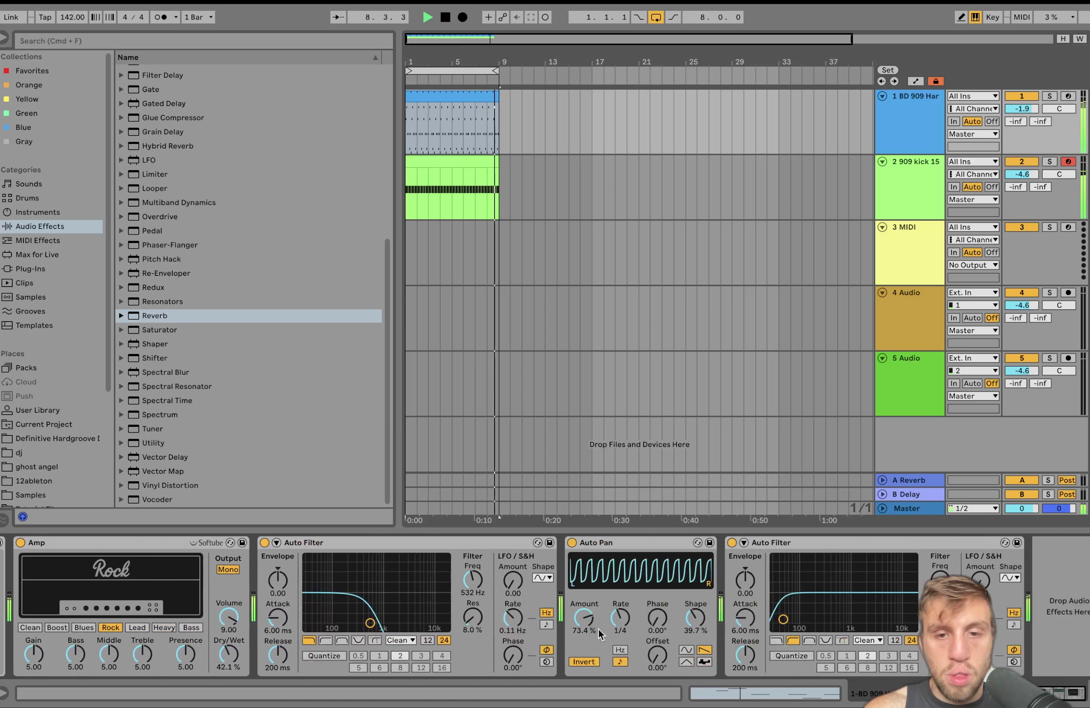
{"action": "left_click", "coordinate": [352, 629]}
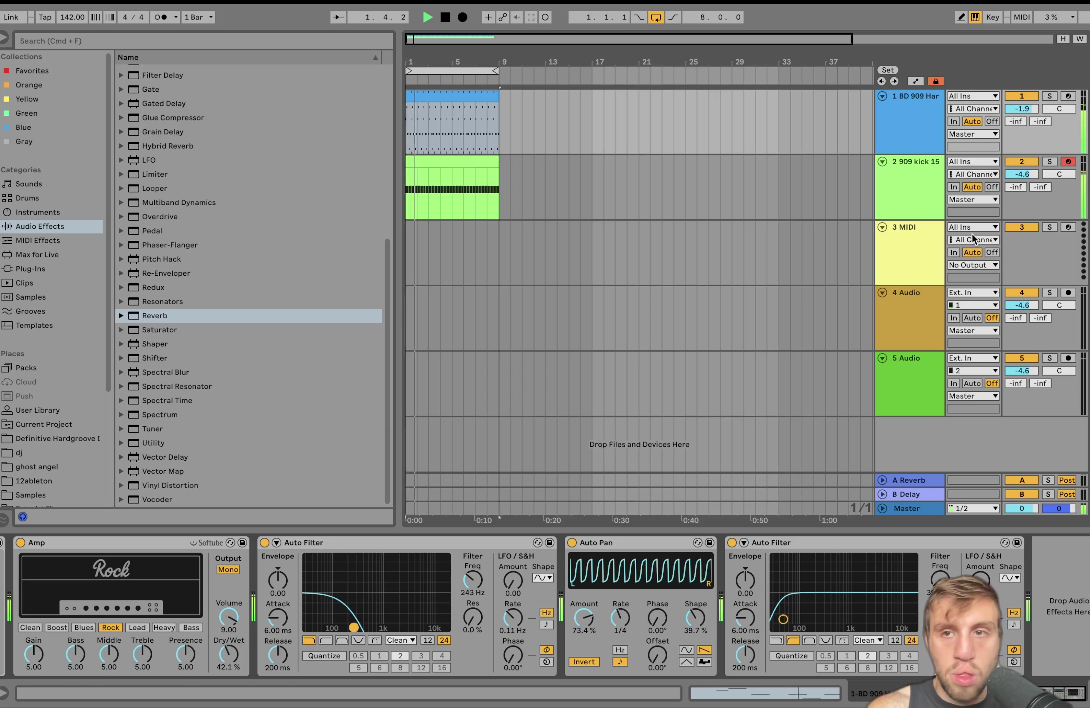
Raise the 909 kick track's volume to -1.0 dB and transpose its sample up 3 semitones
{"action": "mouse_move", "coordinate": [1027, 171]}
{"action": "left_mouse_down"}
{"action": "mouse_move", "coordinate": [1027, 161]}
{"action": "mouse_move", "coordinate": [1027, 175]}
{"action": "left_mouse_up"}
{"action": "left_click", "coordinate": [917, 171]}
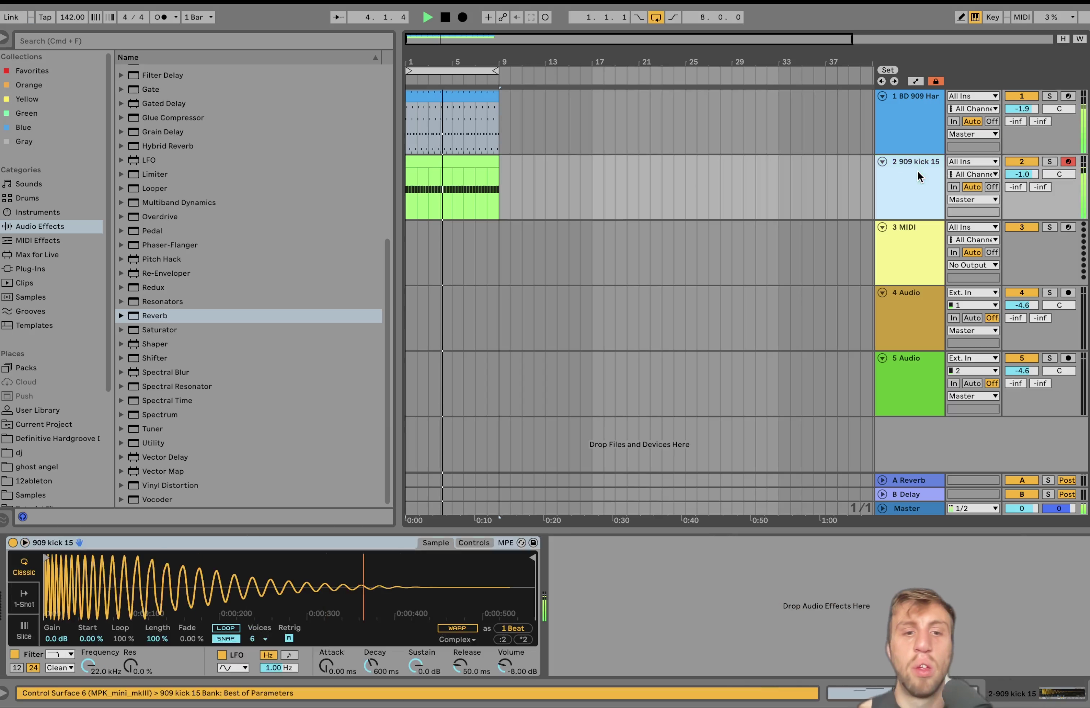
{"action": "left_click", "coordinate": [475, 542]}
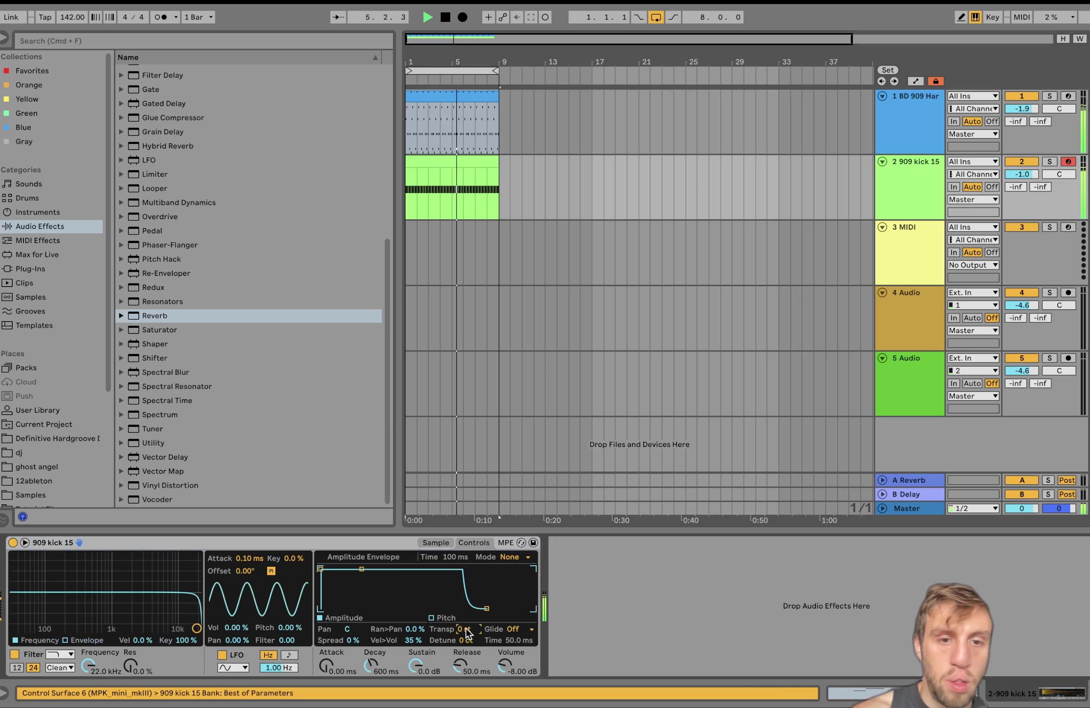
{"action": "left_click_drag", "start_coordinate": [467, 633], "coordinate": [467, 626]}
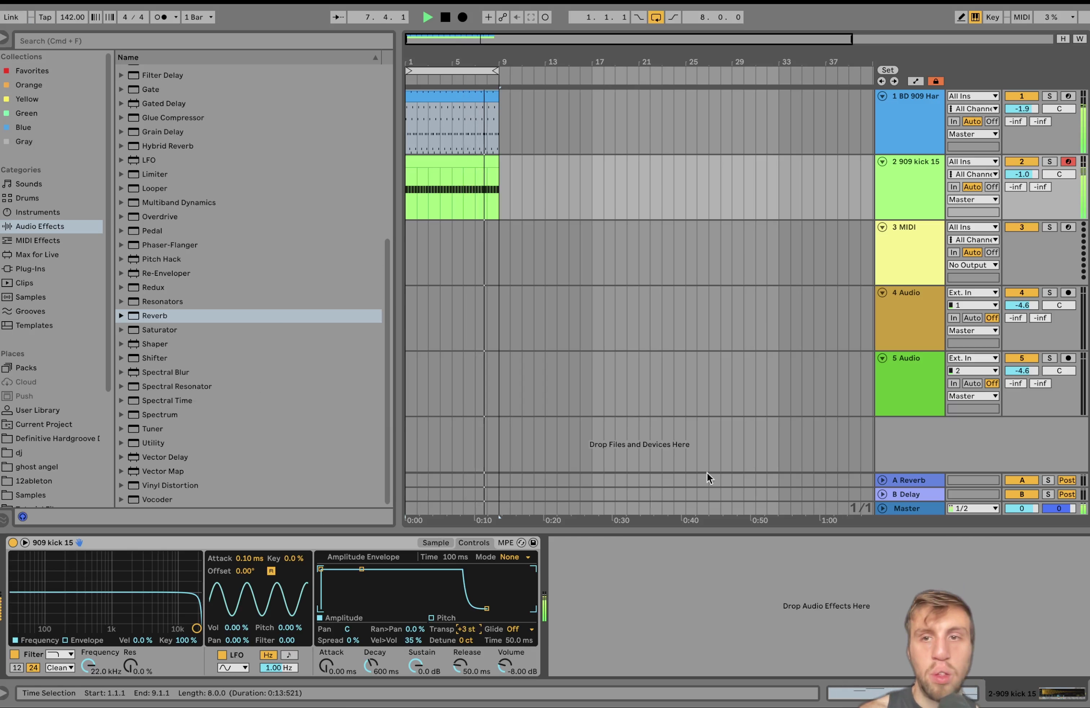
Compare the kick with its transposition reset to 0 st, and raise it step by step to +3 st during playback
{"action": "key", "text": "space"}
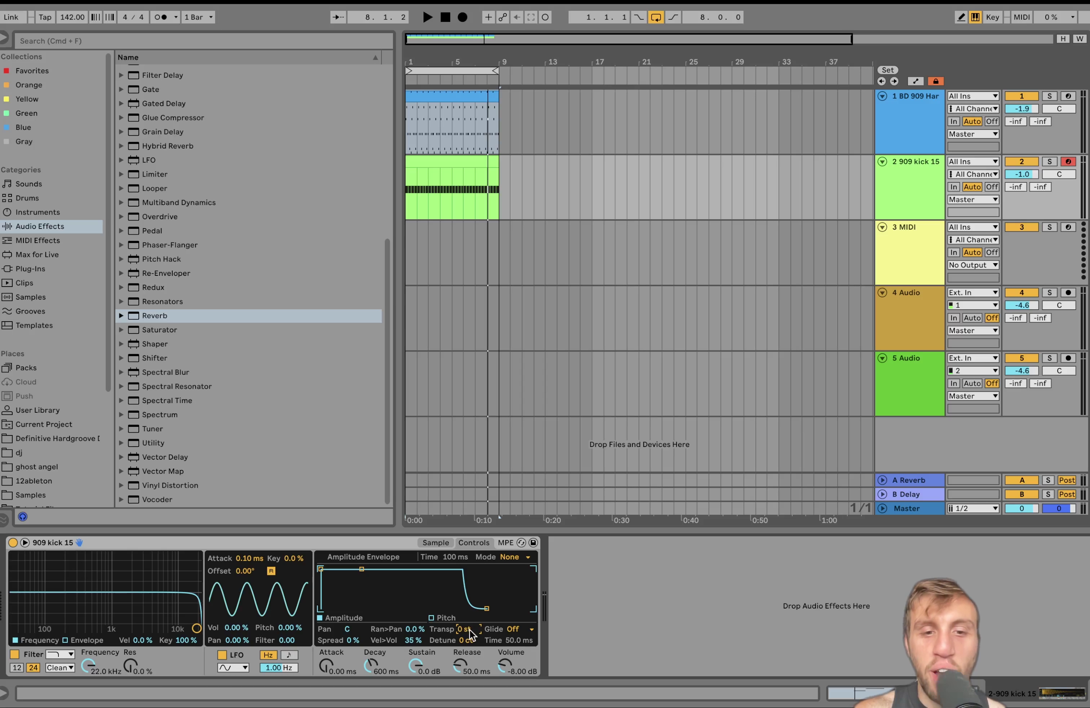
{"action": "key", "text": "space"}
{"action": "key", "text": "Up"}
{"action": "key", "text": "Up"}
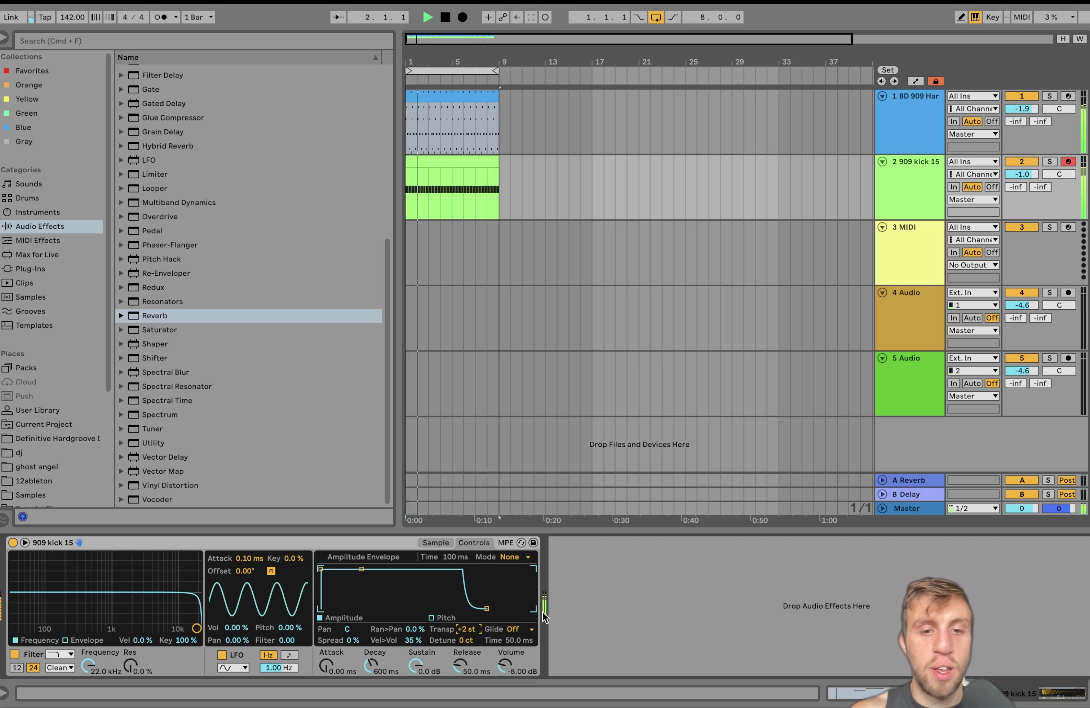
{"action": "key", "text": "Up"}
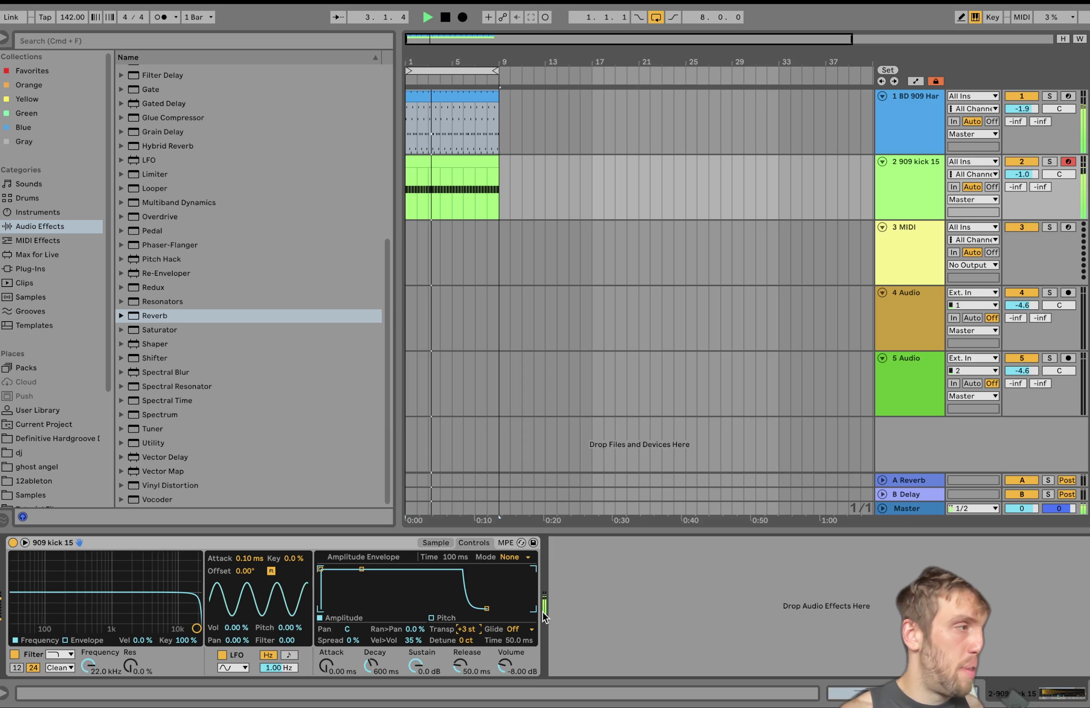
Lower the 909 kick track's volume to -1.4 dB and stop playback
{"action": "left_click", "coordinate": [1021, 174]}
{"action": "left_click_drag", "start_coordinate": [1027, 176], "coordinate": [1026, 176]}
{"action": "key", "text": "space"}
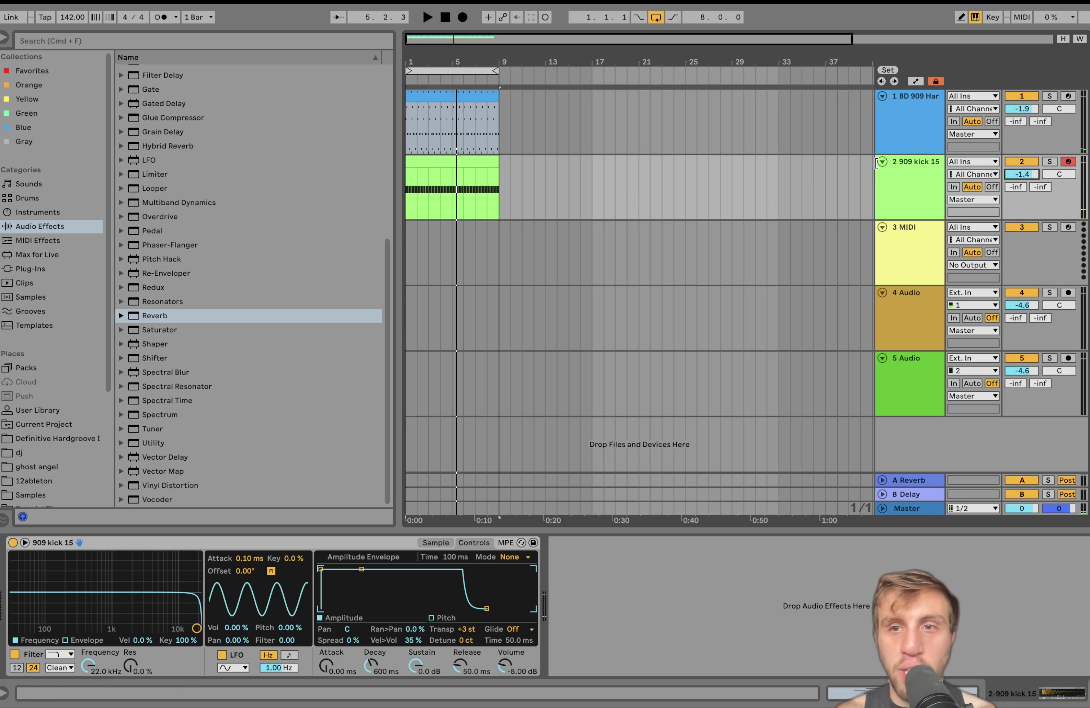
Solo the 909 kick and add a Drum Buss: Medium, drive 32%, crunch 55%, damp 20 kHz, transients -1.00, dry/wet 19%
{"action": "left_click", "coordinate": [1049, 162]}
{"action": "scroll", "coordinate": [258, 225], "scroll_direction": "up", "scroll_amount": 10}
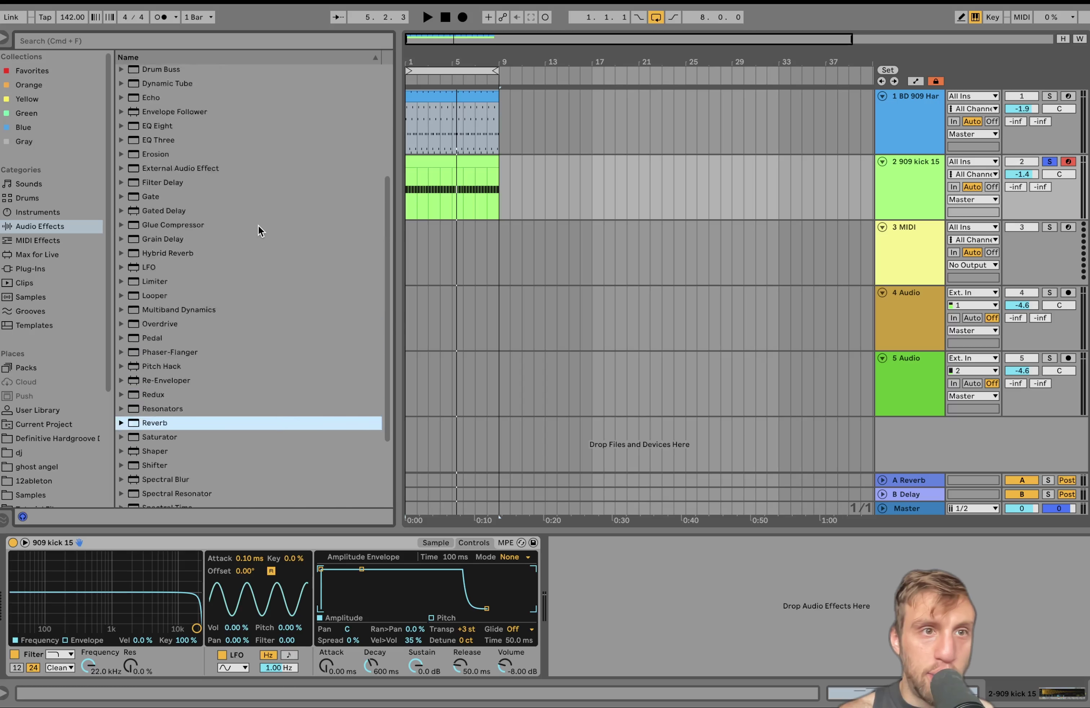
{"action": "double_click", "coordinate": [158, 256]}
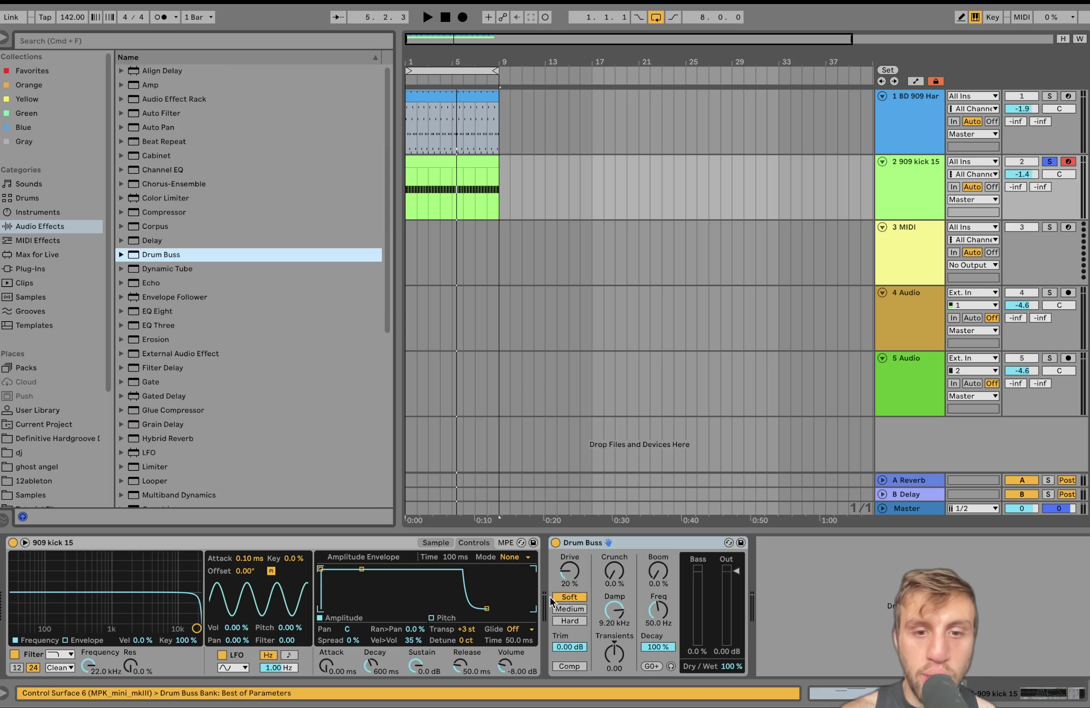
{"action": "left_click", "coordinate": [568, 611]}
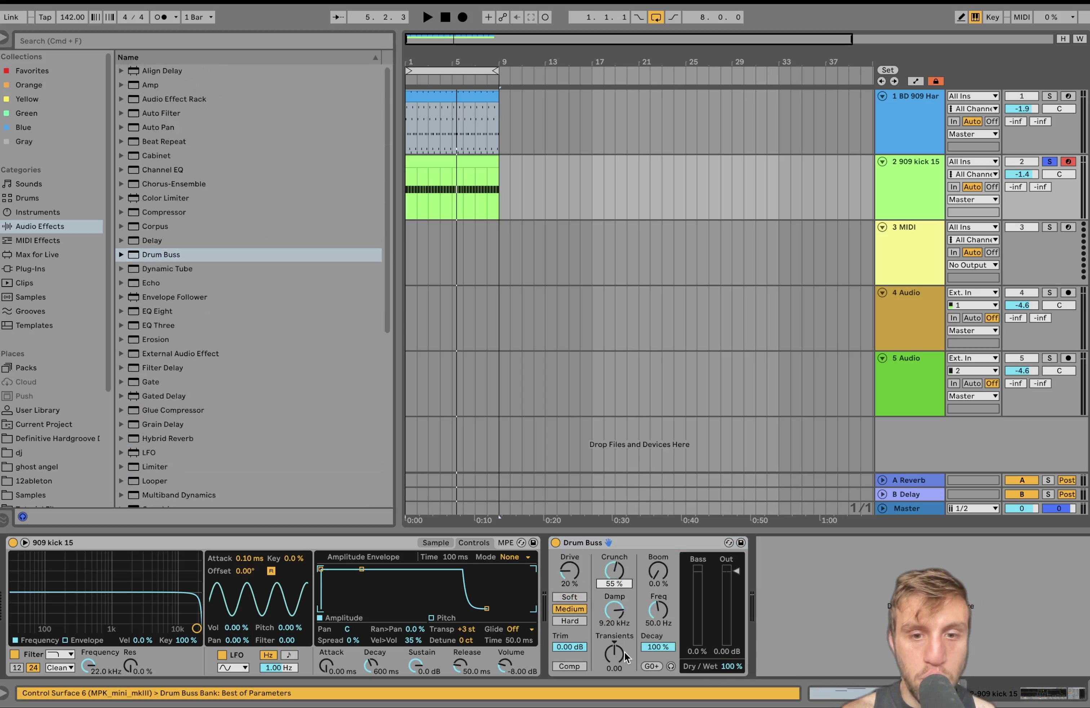
{"action": "left_click_drag", "start_coordinate": [626, 658], "coordinate": [625, 676]}
{"action": "key", "text": "space"}
{"action": "left_click_drag", "start_coordinate": [615, 611], "coordinate": [568, 611]}
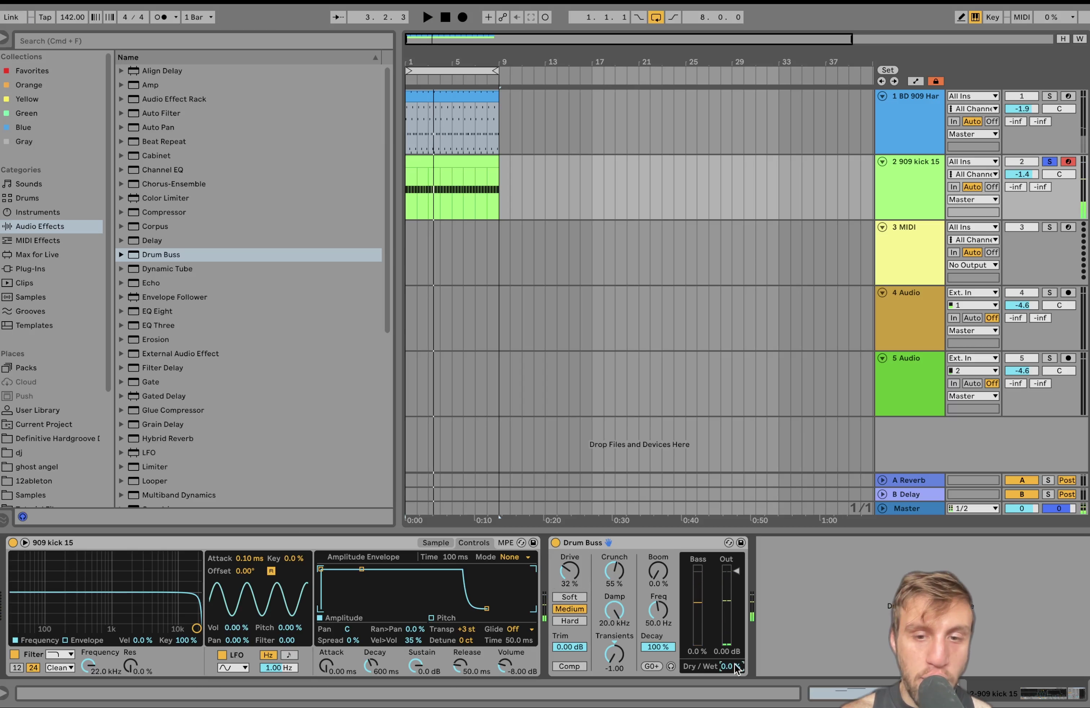
{"action": "key", "text": "space"}
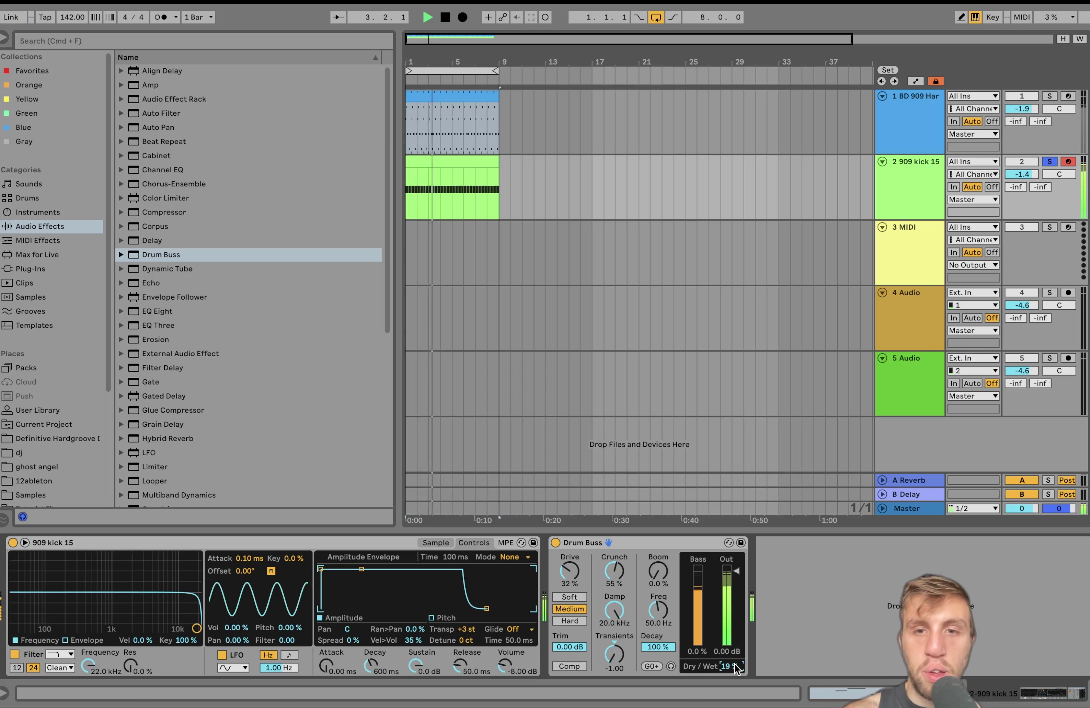
Unsolo the 909 kick, raise its track volume to -0.3 dB in the mix, and stop playback
{"action": "left_click", "coordinate": [1050, 161]}
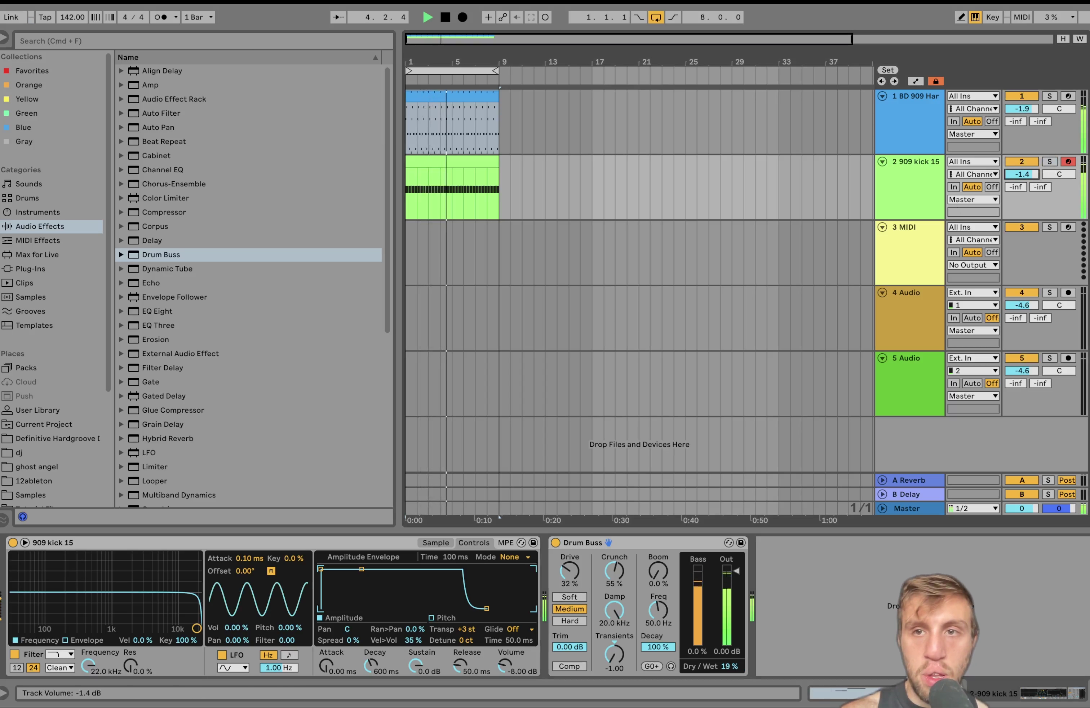
{"action": "left_click_drag", "start_coordinate": [1012, 174], "coordinate": [1012, 161]}
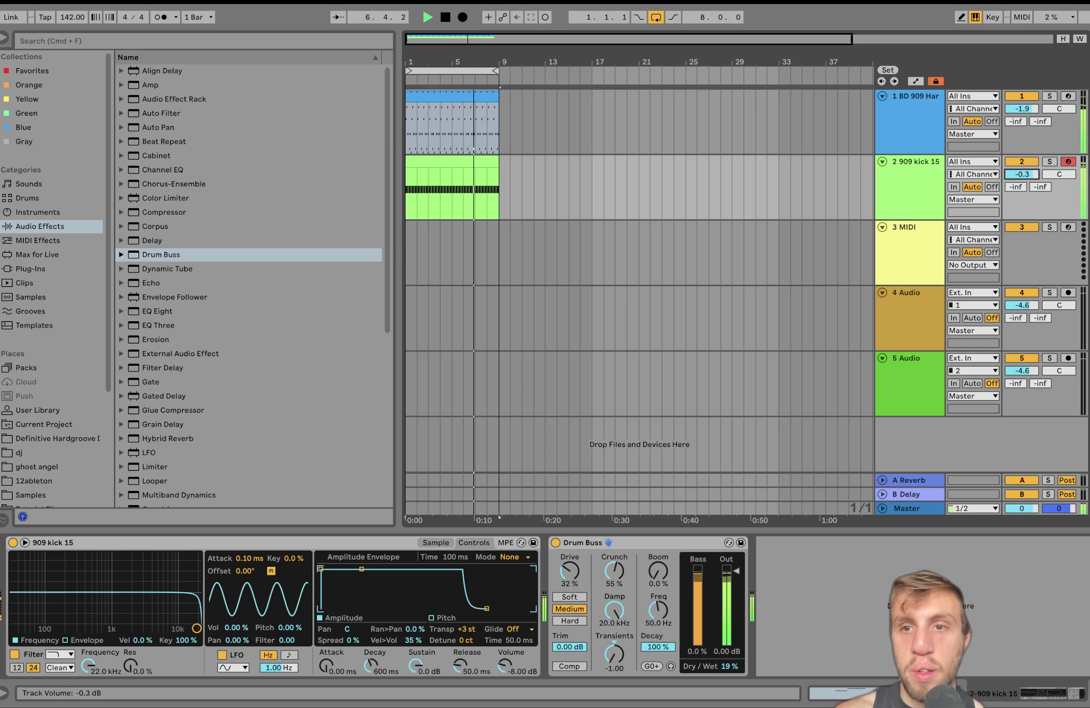
{"action": "key", "text": "space"}
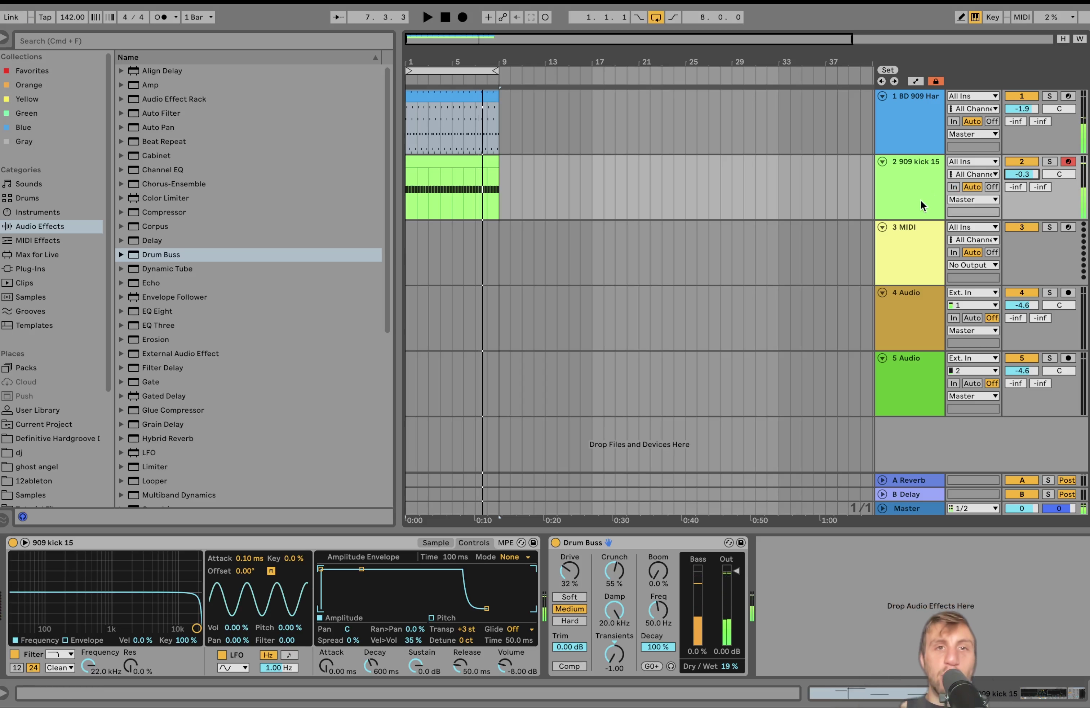
{"action": "left_click", "coordinate": [921, 200]}
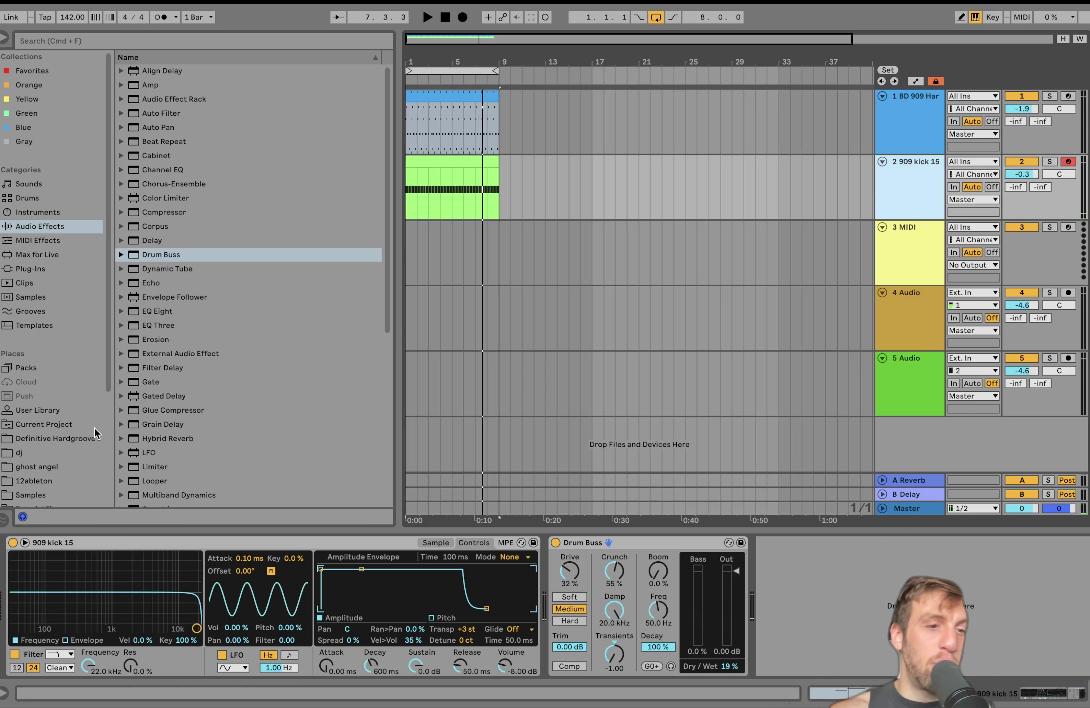
Audition the samples in the Hihats folder of the Definitive Hardgroove library and load Hihats & Cymbals 9.wav onto MIDI track 3
{"action": "left_click", "coordinate": [95, 438]}
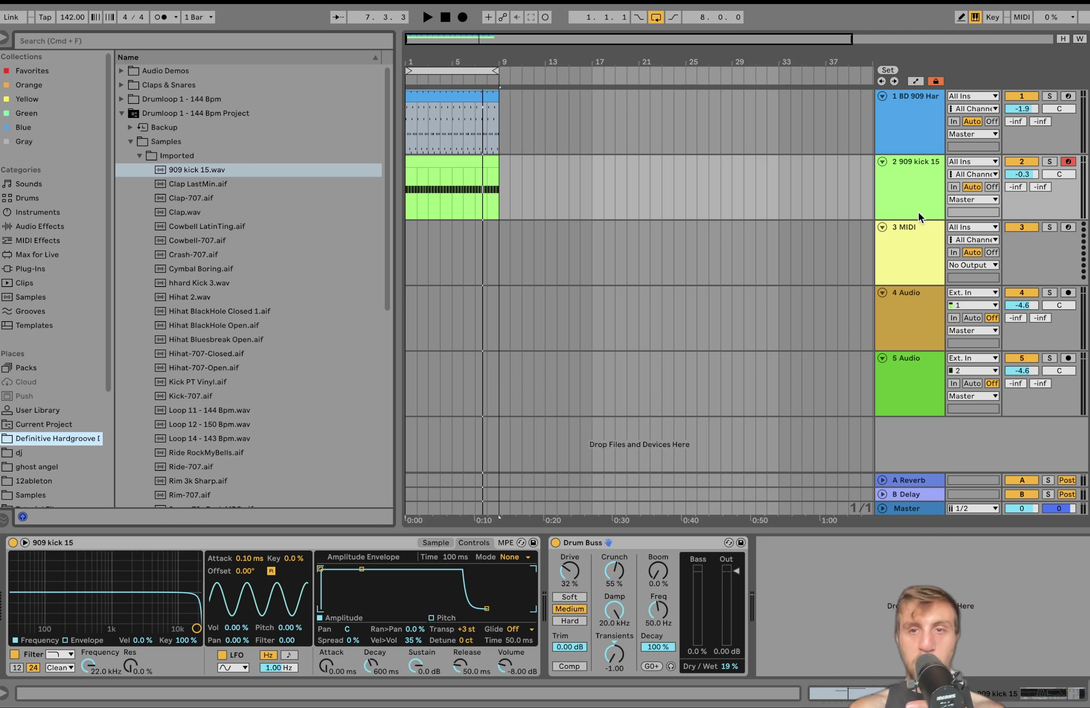
{"action": "left_click", "coordinate": [910, 238]}
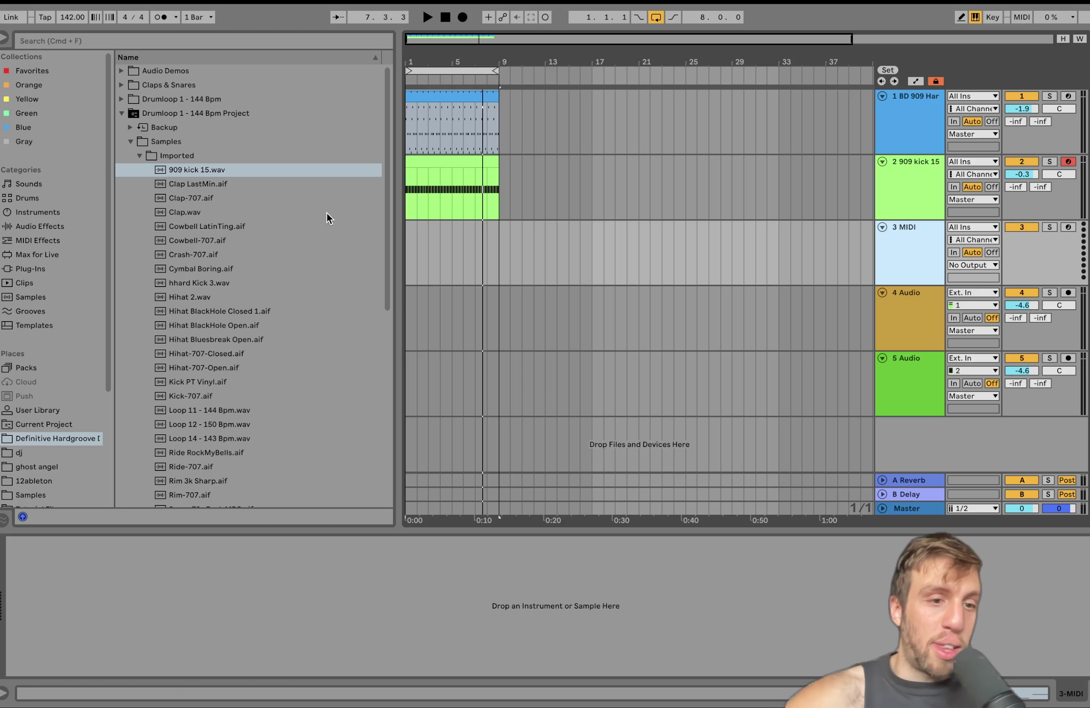
{"action": "scroll", "coordinate": [327, 214], "scroll_direction": "down", "scroll_amount": 10}
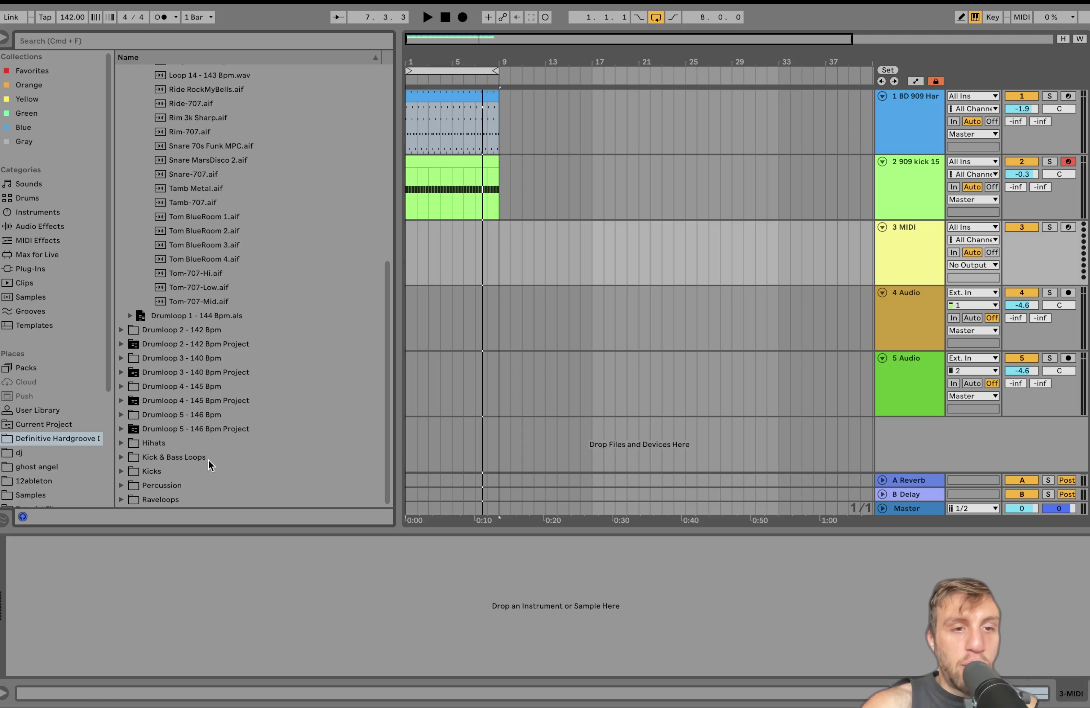
{"action": "left_click", "coordinate": [184, 443]}
{"action": "left_click", "coordinate": [209, 340]}
{"action": "key", "text": "Down"}
{"action": "key", "text": "Down"}
{"action": "key", "text": "Down"}
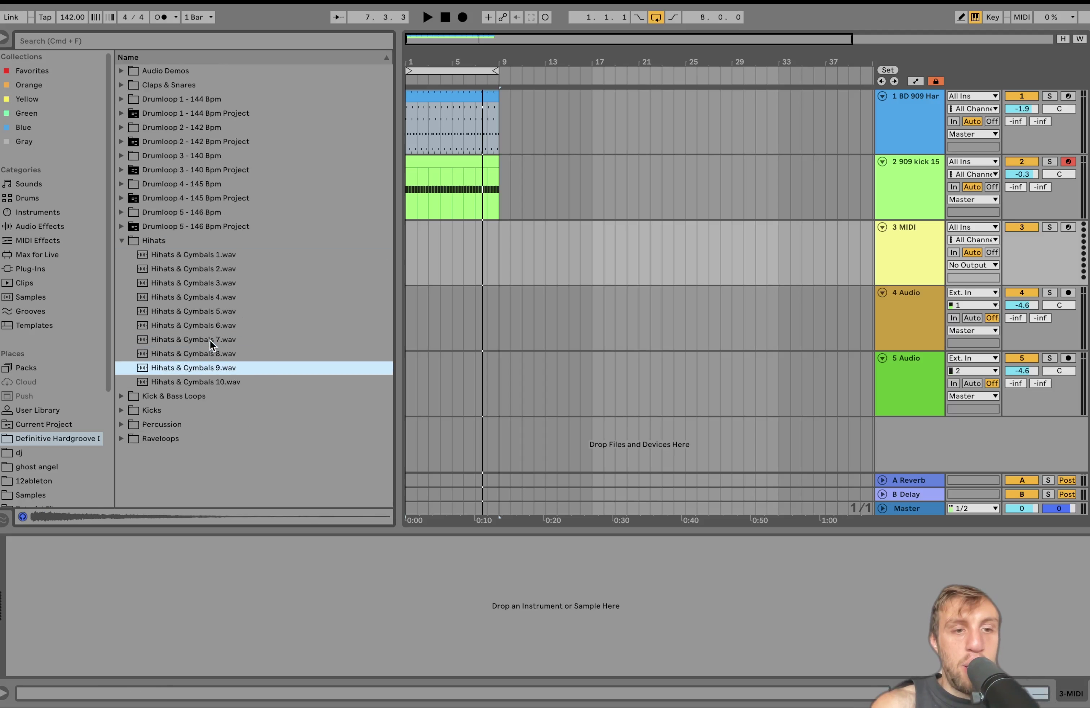
{"action": "key", "text": "Up"}
{"action": "key", "text": "Return"}
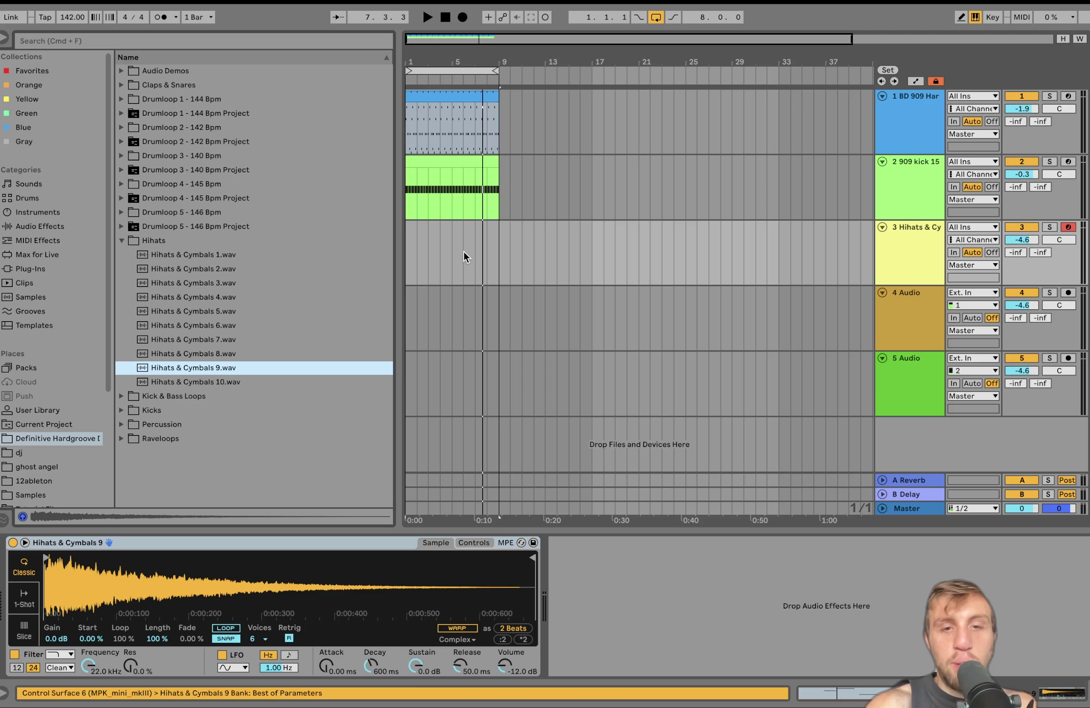
Create an eight-bar MIDI clip on the hi-hat track with a C3 note at 1.1.3, and shorten its loop to one beat
{"action": "left_click_drag", "start_coordinate": [501, 258], "coordinate": [378, 266]}
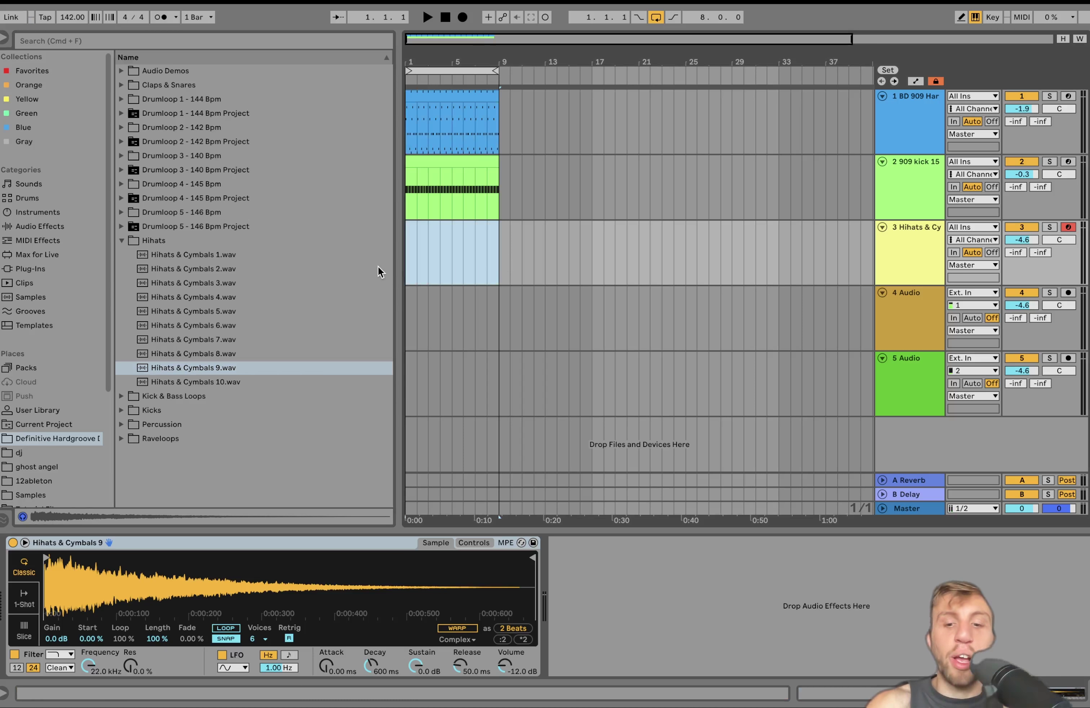
{"action": "key", "text": "super+shift+m"}
{"action": "double_click", "coordinate": [344, 469]}
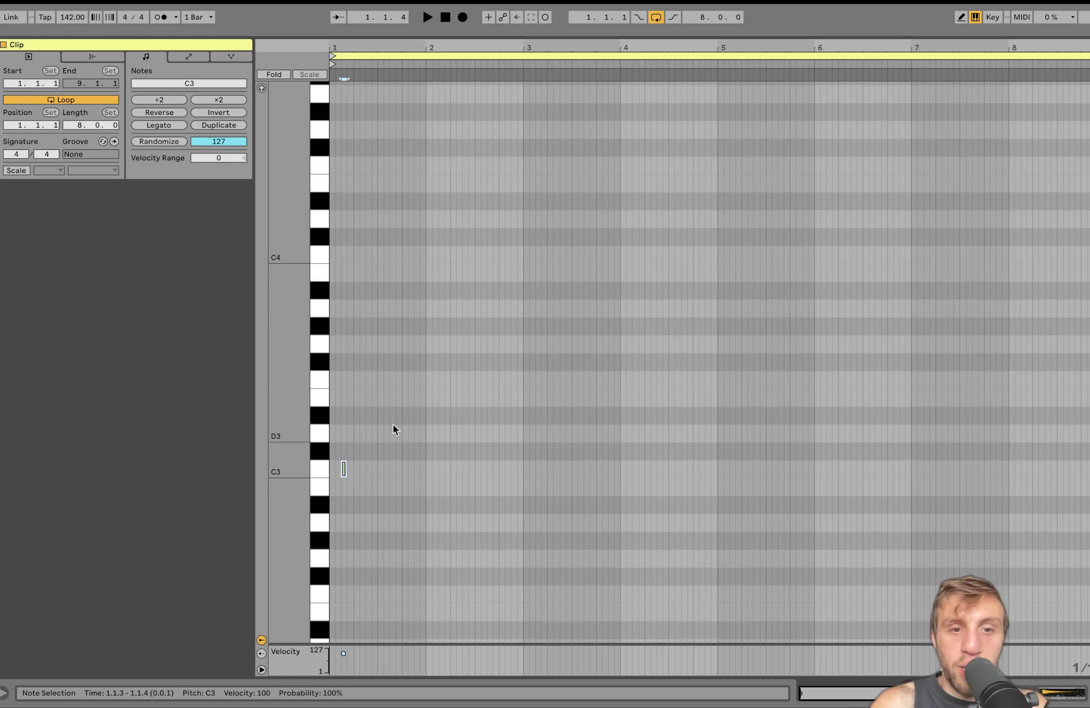
{"action": "left_click_drag", "start_coordinate": [1089, 56], "coordinate": [351, 205]}
{"action": "key", "text": "z"}
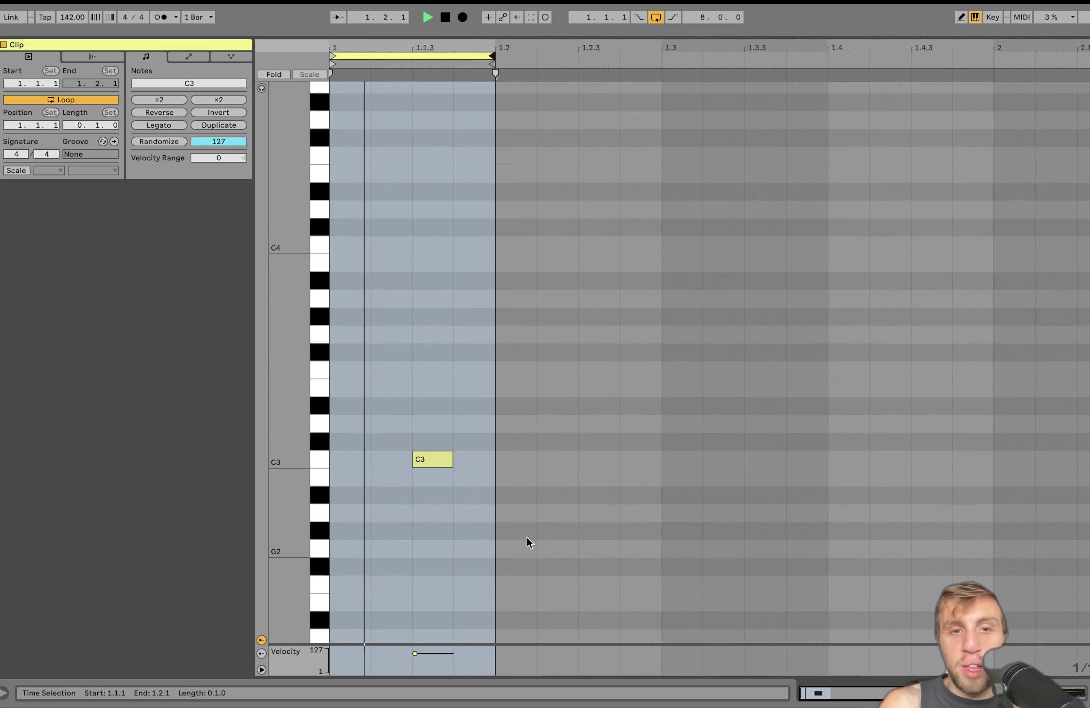
Lengthen the C3 note to end just before 1.2, set the hi-hat track's volume to -2.6 dB, and stop playback
{"action": "left_click", "coordinate": [449, 459]}
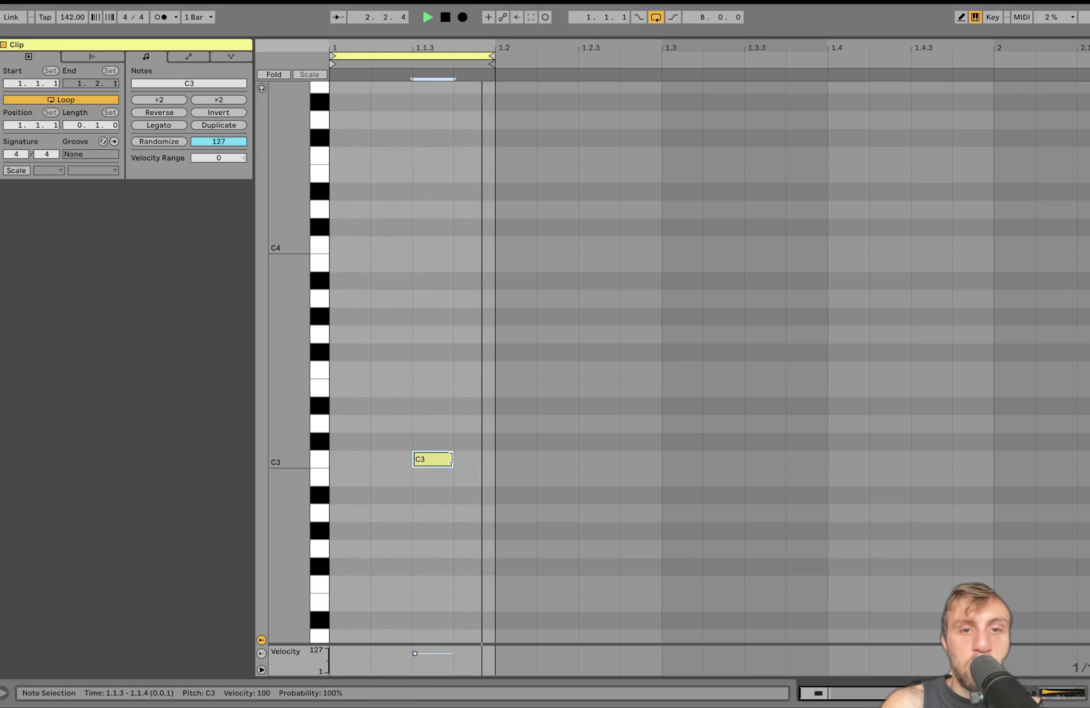
{"action": "left_click_drag", "start_coordinate": [450, 459], "coordinate": [481, 459]}
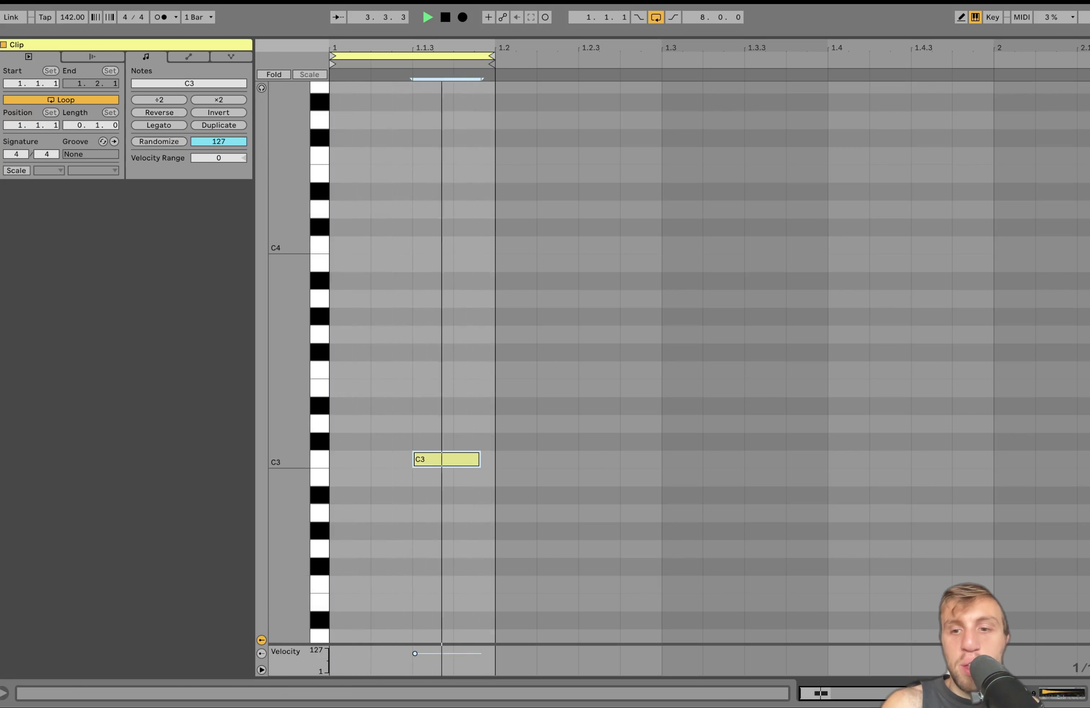
{"action": "left_click", "coordinate": [1062, 693]}
{"action": "left_click", "coordinate": [1028, 239]}
{"action": "left_click_drag", "start_coordinate": [1028, 236], "coordinate": [1027, 248]}
{"action": "key", "text": "space"}
Duplicate the hi-hat track and replace the copy's sample with Hihats & Cymbals 6.wav after auditioning its neighbours
{"action": "left_click", "coordinate": [913, 253]}
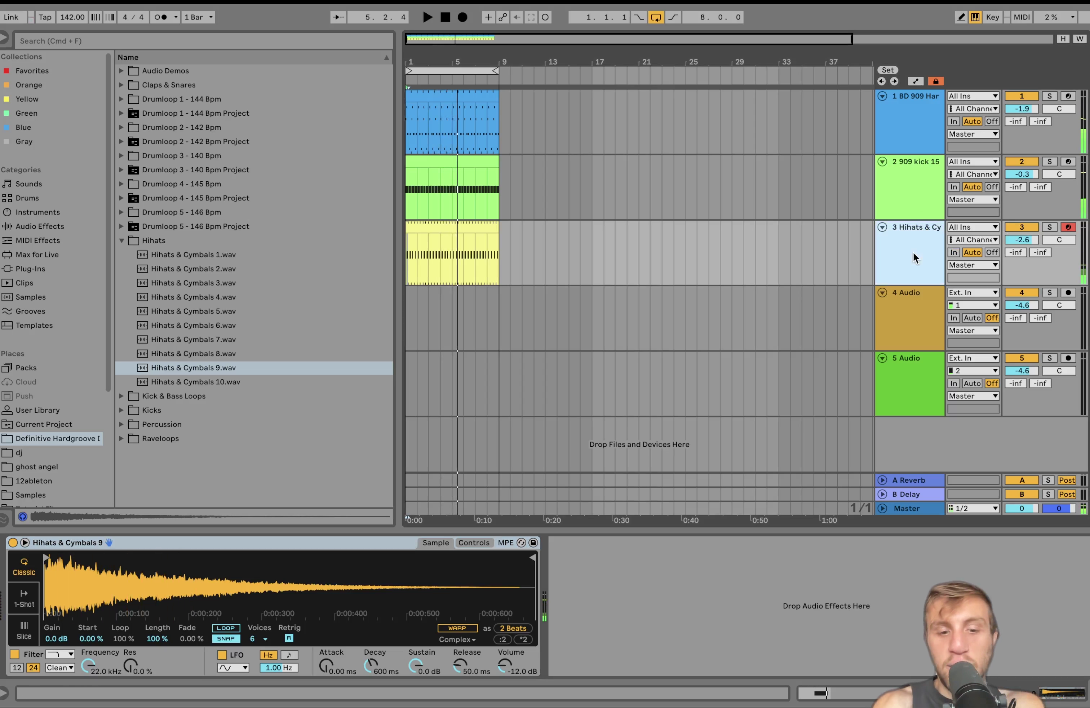
{"action": "key", "text": "super+d"}
{"action": "left_click", "coordinate": [182, 354]}
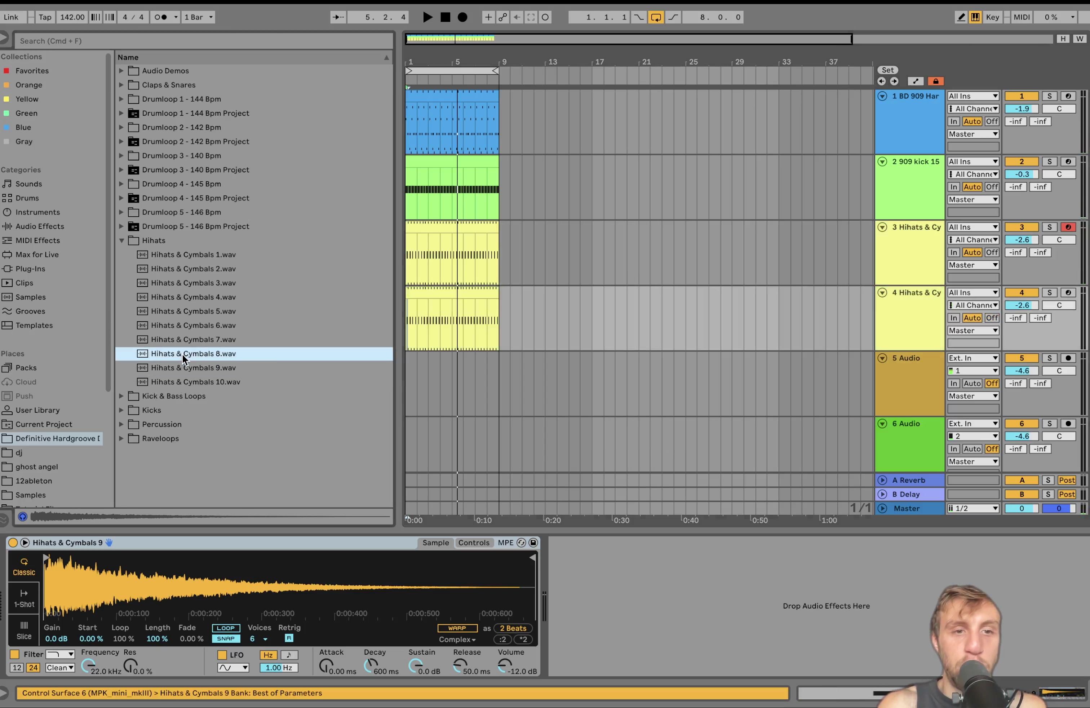
{"action": "key", "text": "Up"}
{"action": "key", "text": "Up"}
{"action": "key", "text": "Down"}
{"action": "key", "text": "Up"}
{"action": "key", "text": "Return"}
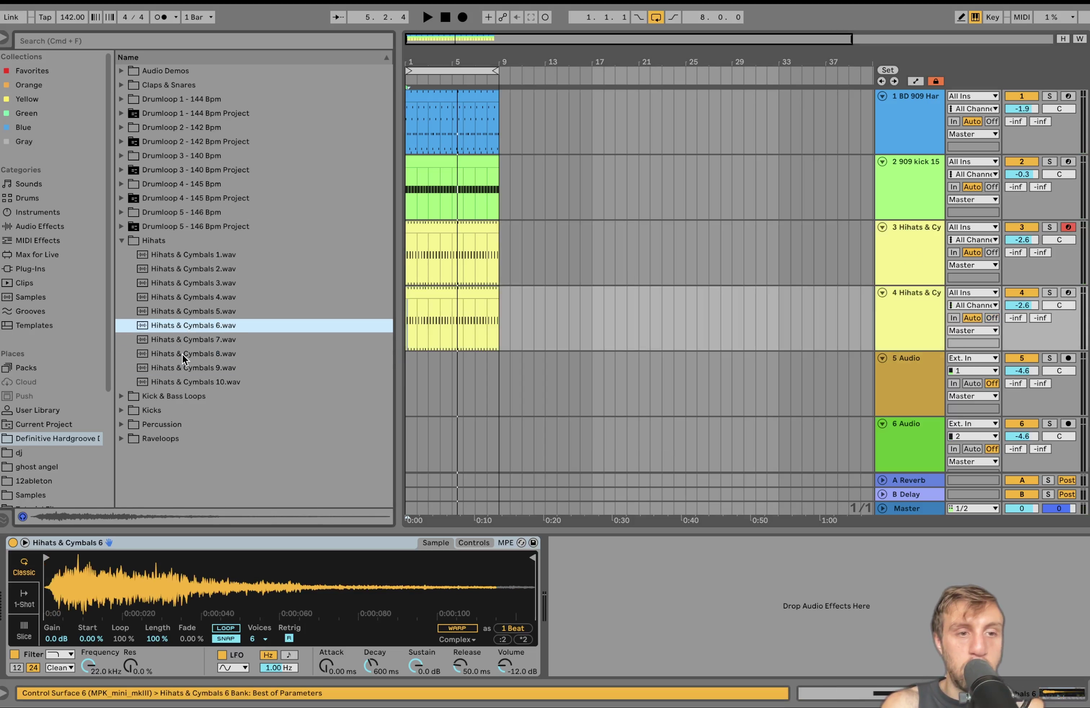
Play the loop, set the duplicated hi-hat track's volume to -1.8 dB, and stop playback
{"action": "key", "text": "space"}
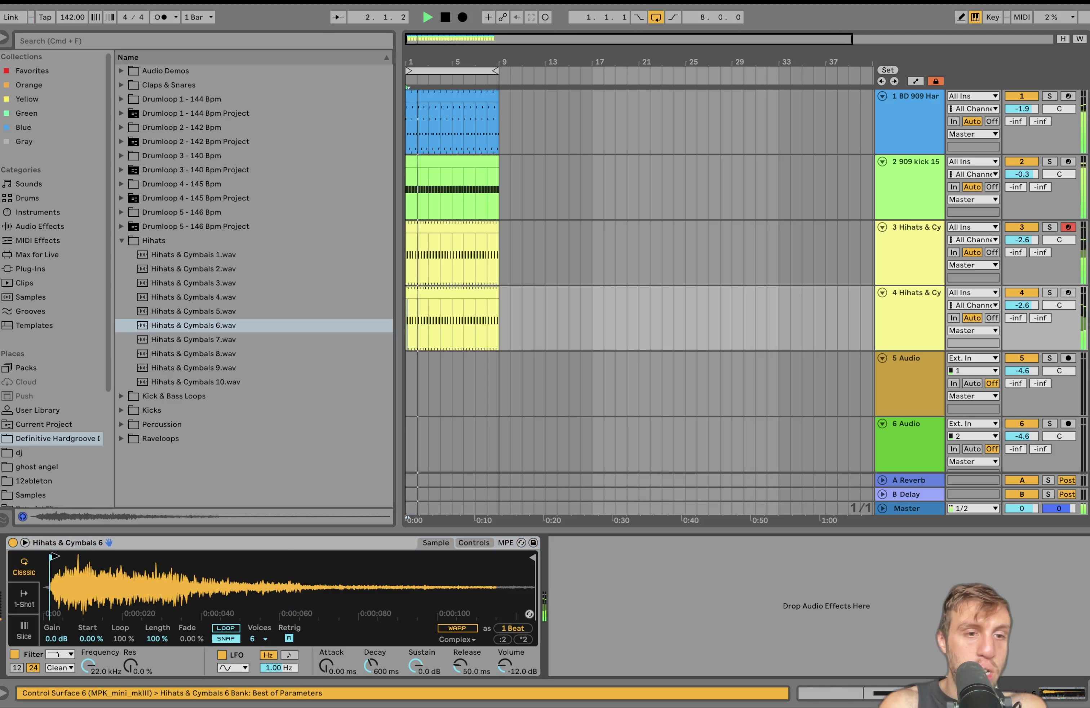
{"action": "scroll", "coordinate": [1023, 307], "scroll_direction": "up", "scroll_amount": 3}
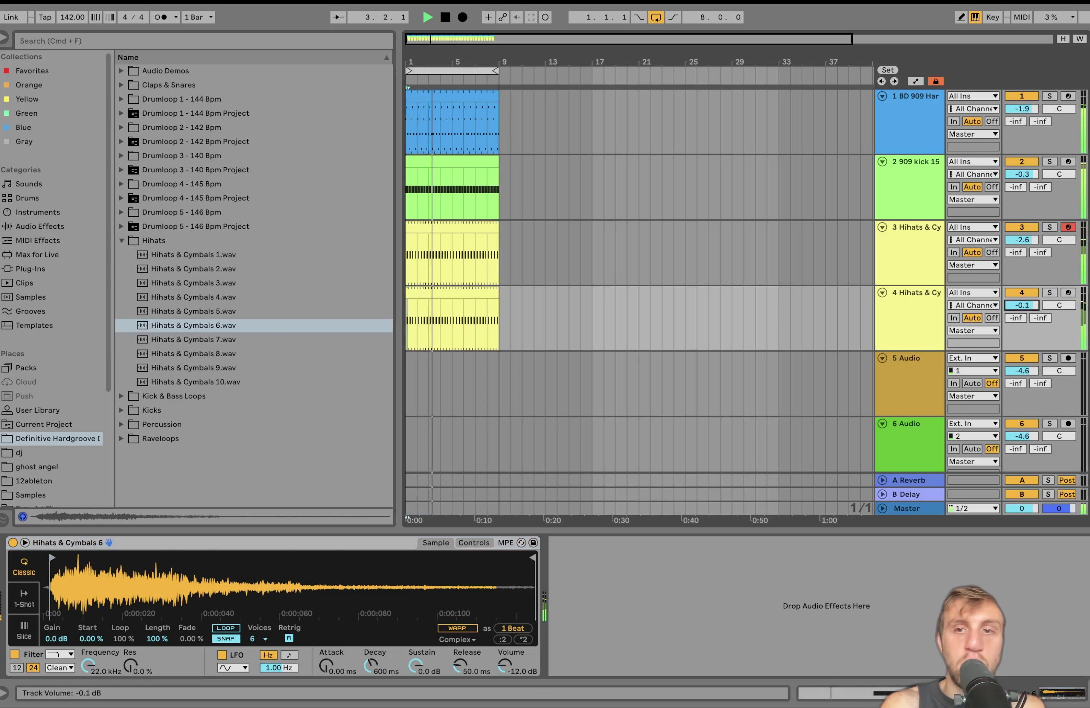
{"action": "scroll", "coordinate": [1023, 307], "scroll_direction": "down", "scroll_amount": 2}
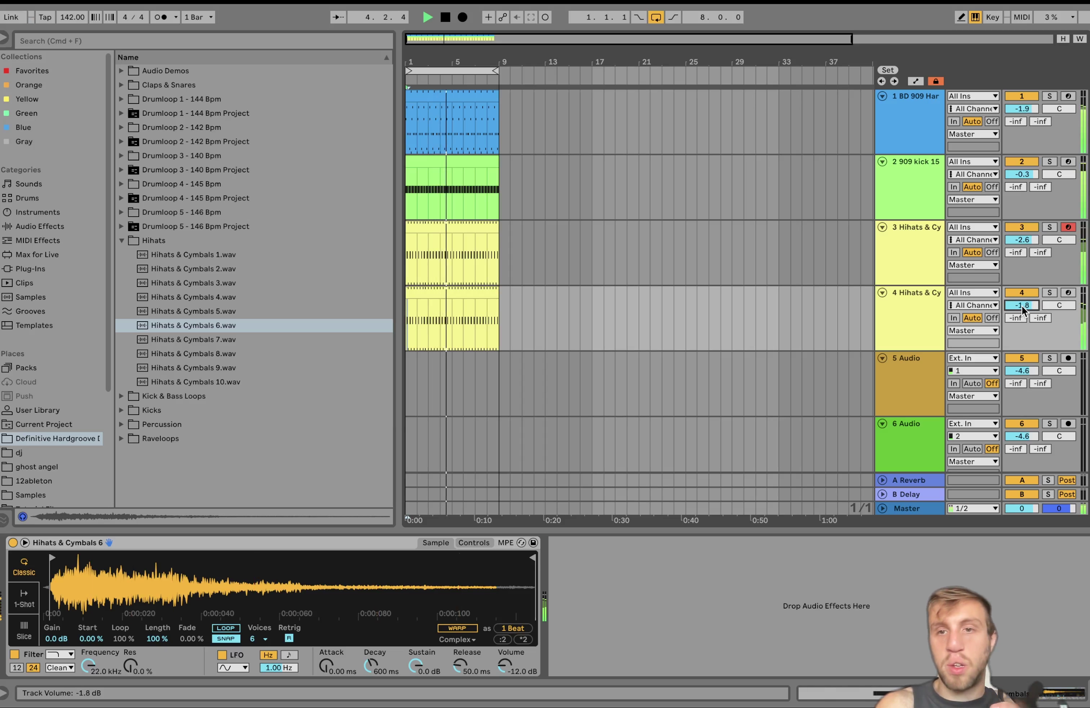
{"action": "key", "text": "space"}
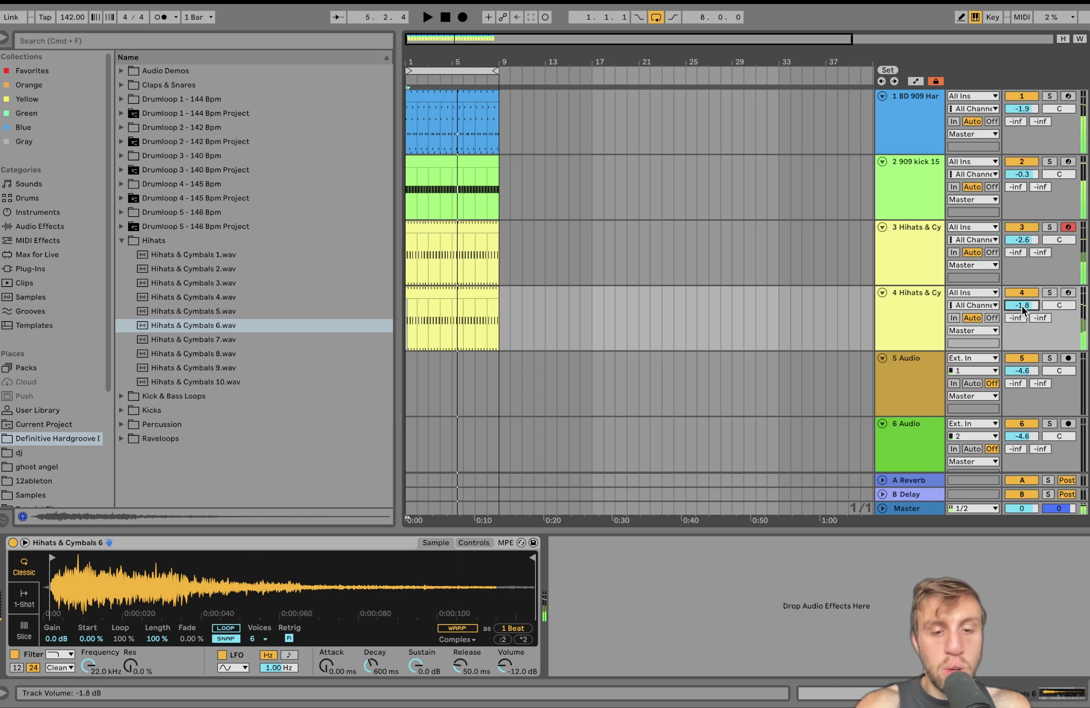
Insert a MIDI track below the two hi-hats, load Hihats & Cymbals 7.wav onto it, and set its sustain to -18 dB
{"action": "key", "text": "super+shift+t"}
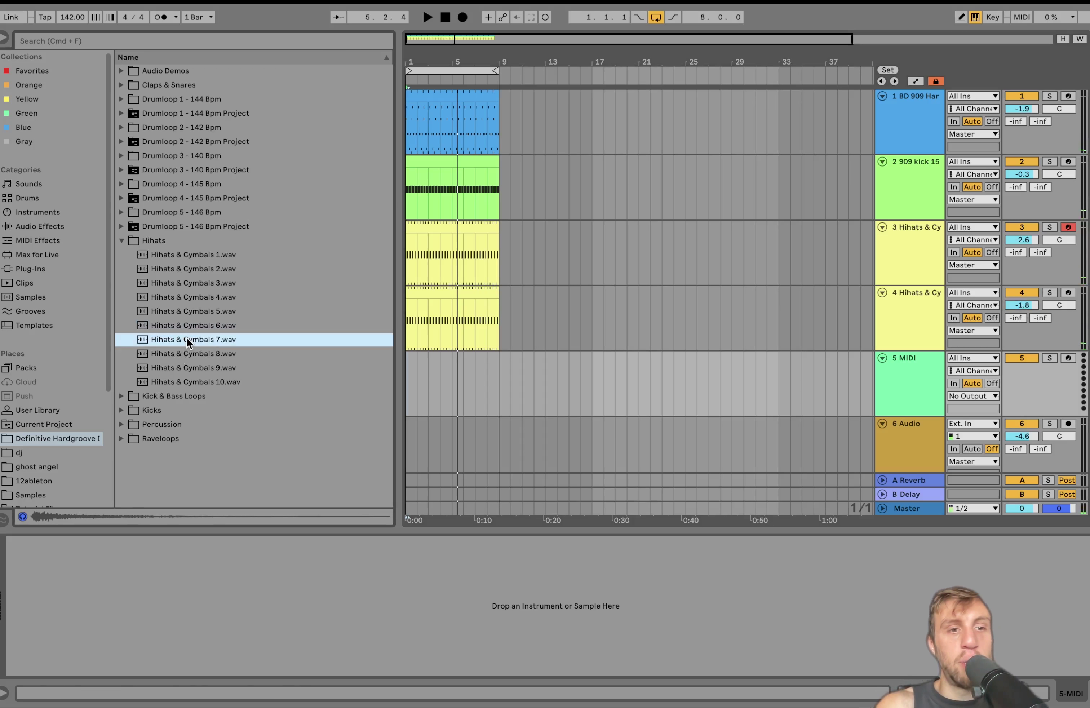
{"action": "double_click", "coordinate": [188, 340]}
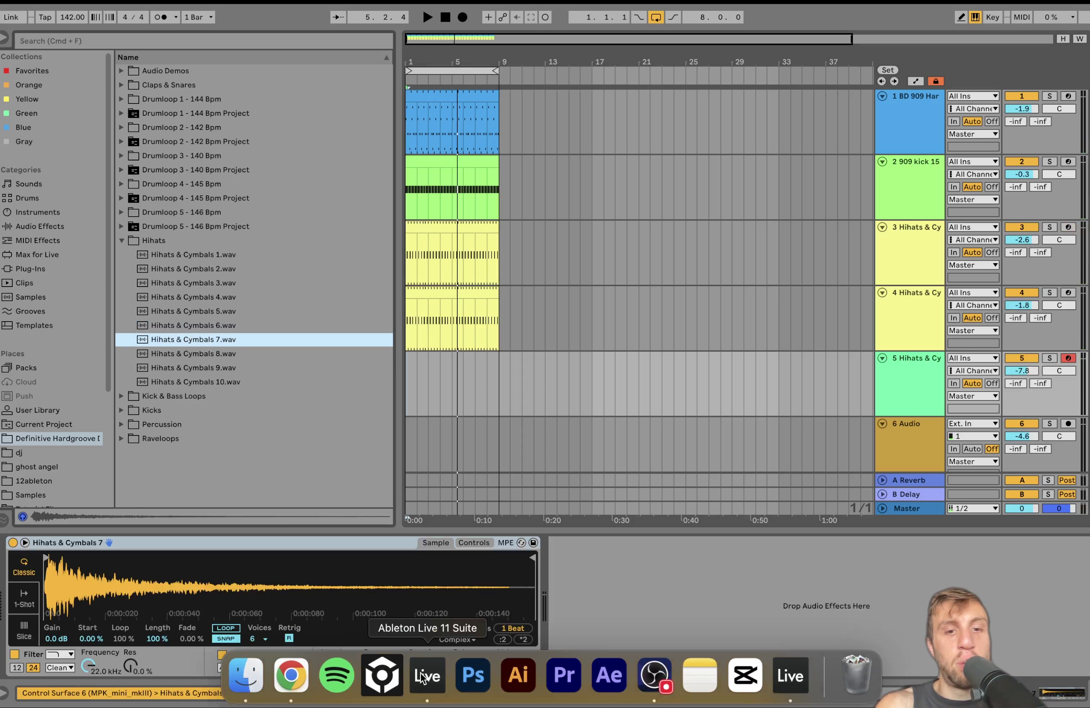
{"action": "left_click_drag", "start_coordinate": [416, 665], "coordinate": [416, 679]}
Create a four-bar clip on track 5 with a C3 sixteenth at 1.1.1 and a longer, slightly late C3 after 1.1.2
{"action": "left_click", "coordinate": [457, 372]}
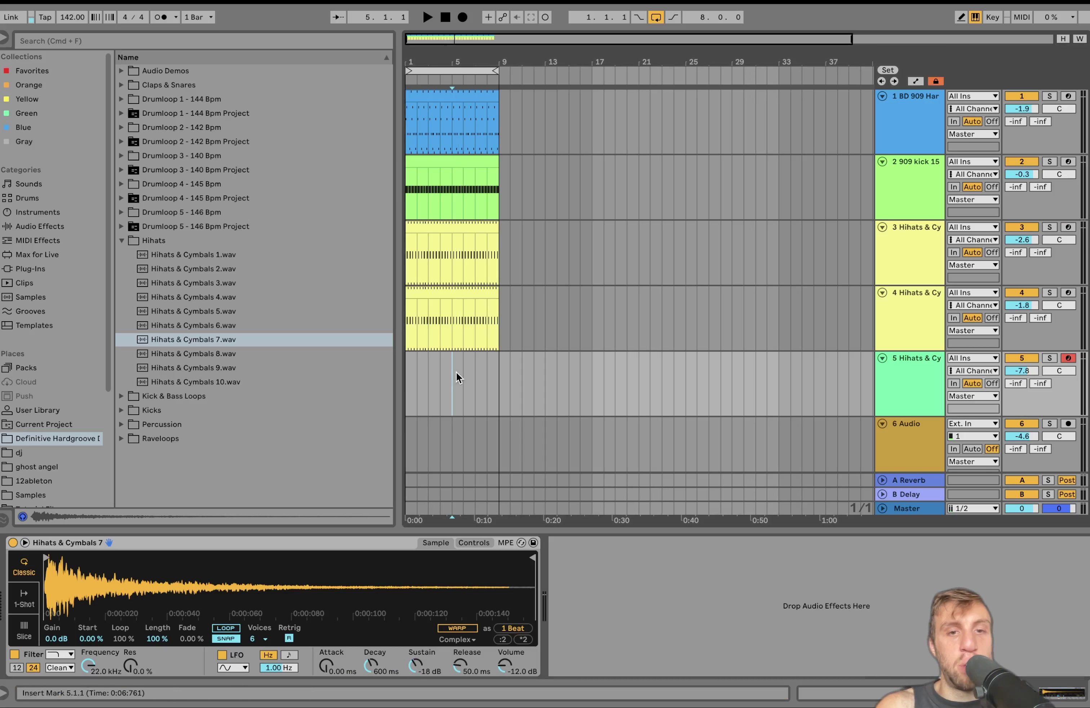
{"action": "key", "text": "super+shift+m"}
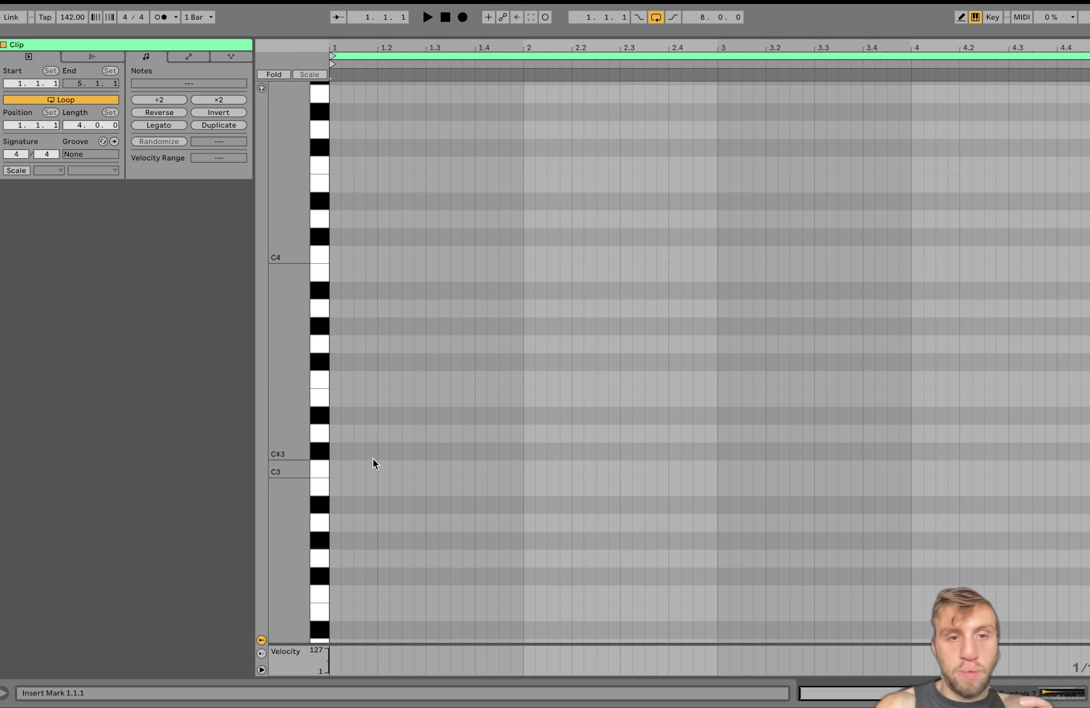
{"action": "double_click", "coordinate": [333, 469]}
{"action": "key", "text": "super+d"}
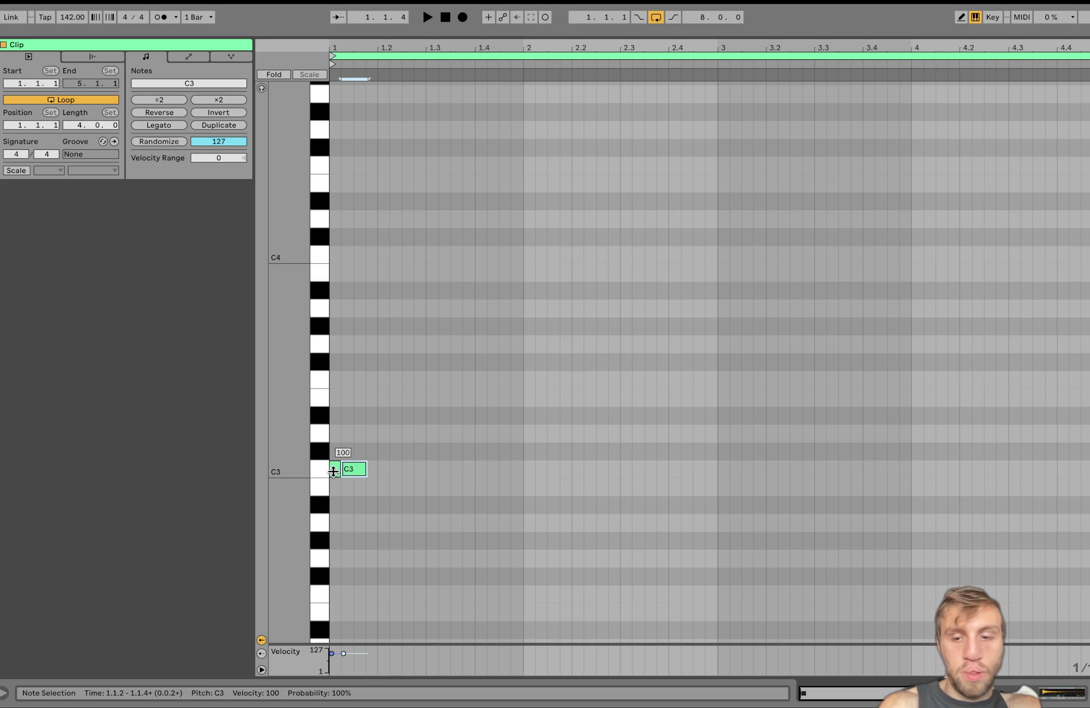
{"action": "key", "text": "super+Right"}
{"action": "key", "text": "Escape"}
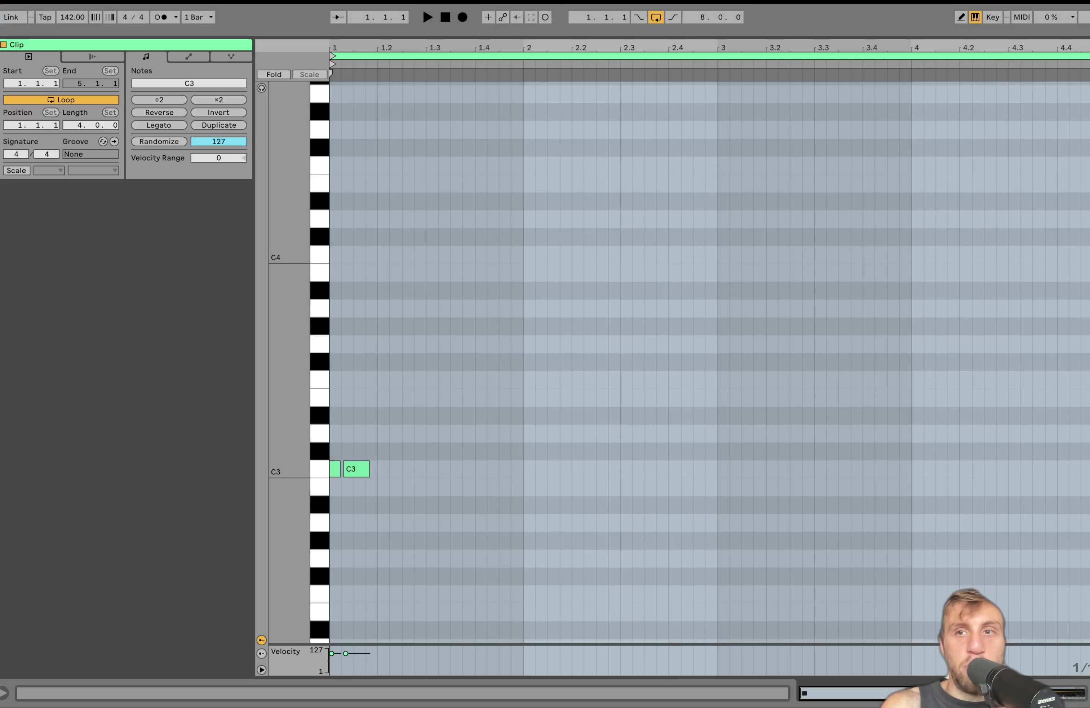
Shorten the new hi-hat clip's loop to 0.0.2 and play it with the beat
{"action": "left_click_drag", "start_coordinate": [1089, 56], "coordinate": [356, 155]}
{"action": "key", "text": "space"}
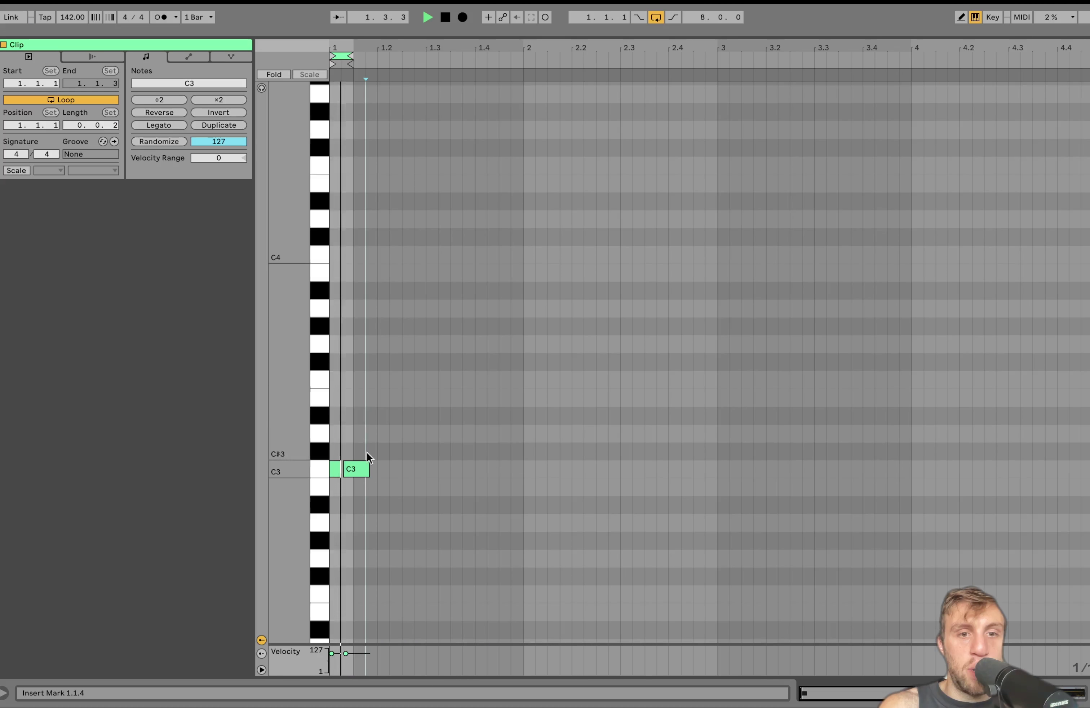
{"action": "left_click", "coordinate": [354, 471]}
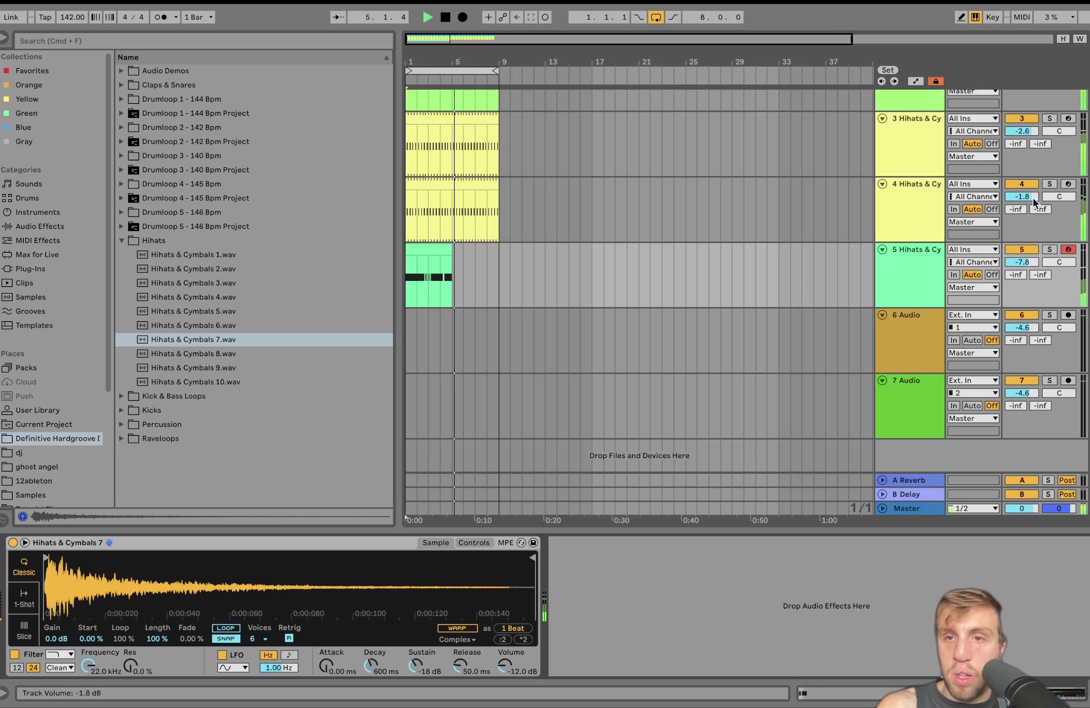
Extend the Hihats & Cymbals 7 clip to bar 9 and set its track volume to -5.4 dB
{"action": "key", "text": "Delete"}
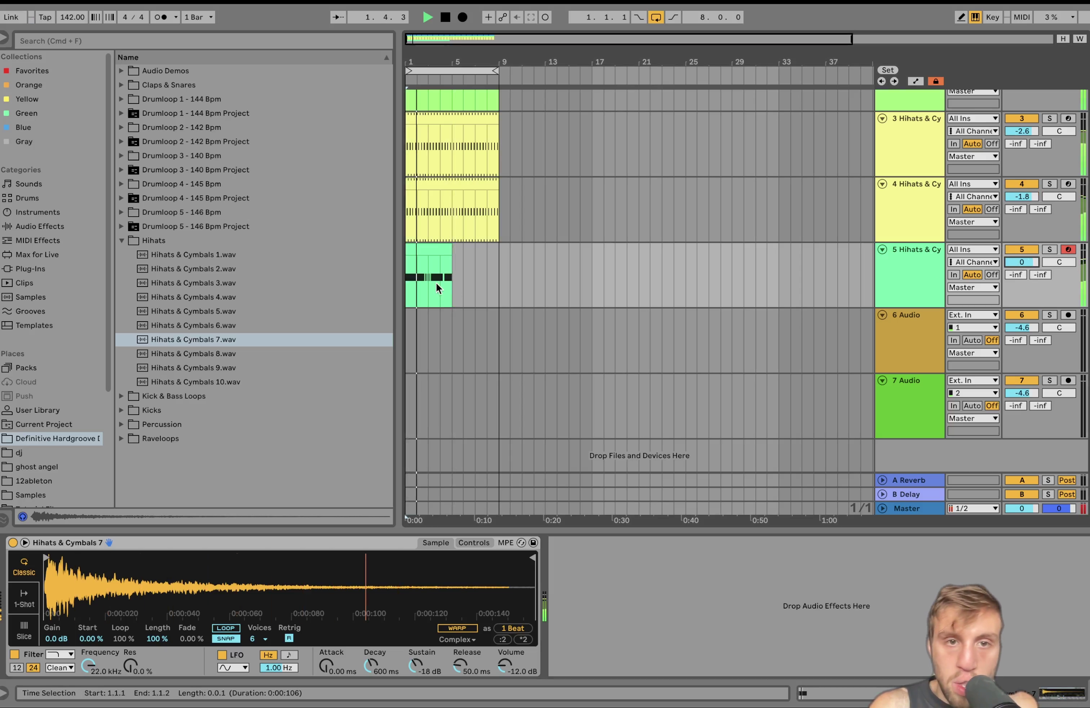
{"action": "left_click_drag", "start_coordinate": [452, 250], "coordinate": [500, 251]}
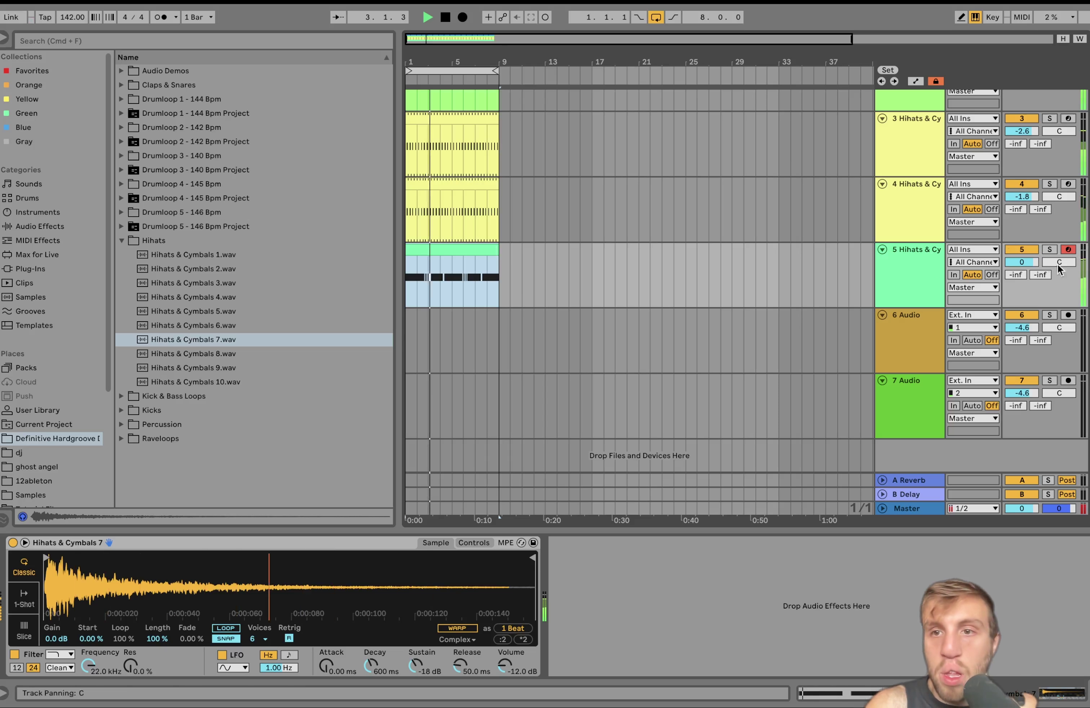
{"action": "left_click_drag", "start_coordinate": [1022, 262], "coordinate": [1022, 268]}
Transpose the Hihats & Cymbals 9 sampler by +1 st and shape its amplitude envelope to 520 ms decay and -9.1 dB sustain
{"action": "left_click", "coordinate": [909, 129]}
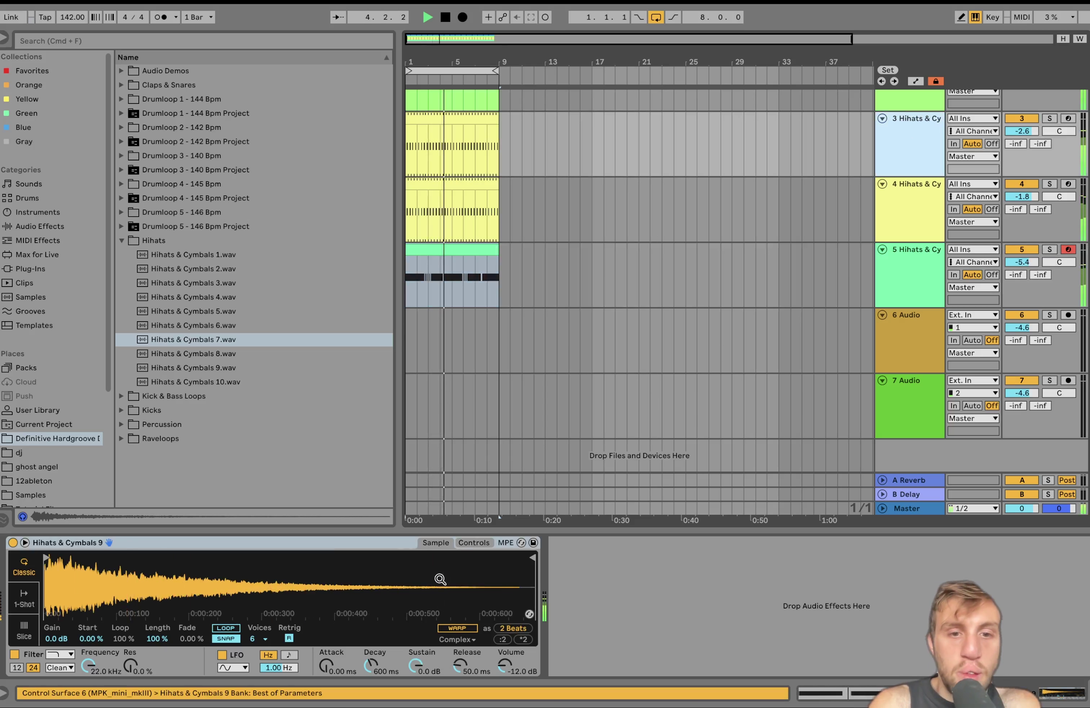
{"action": "left_click", "coordinate": [473, 543]}
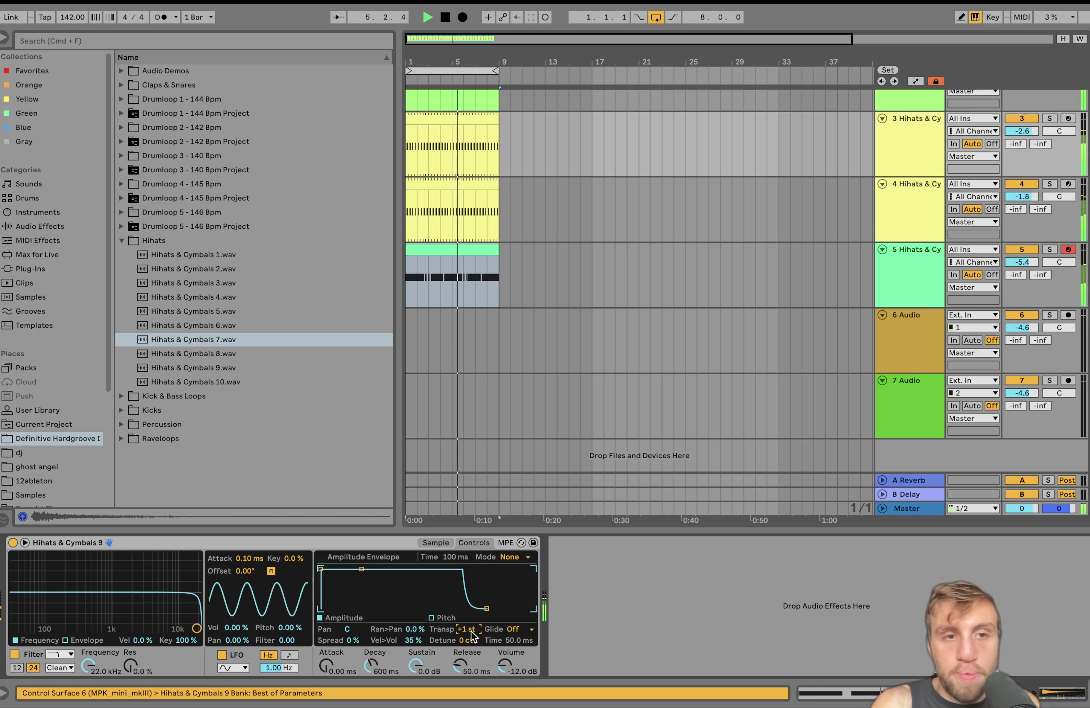
{"action": "left_click_drag", "start_coordinate": [465, 629], "coordinate": [465, 624]}
{"action": "key", "text": "Down"}
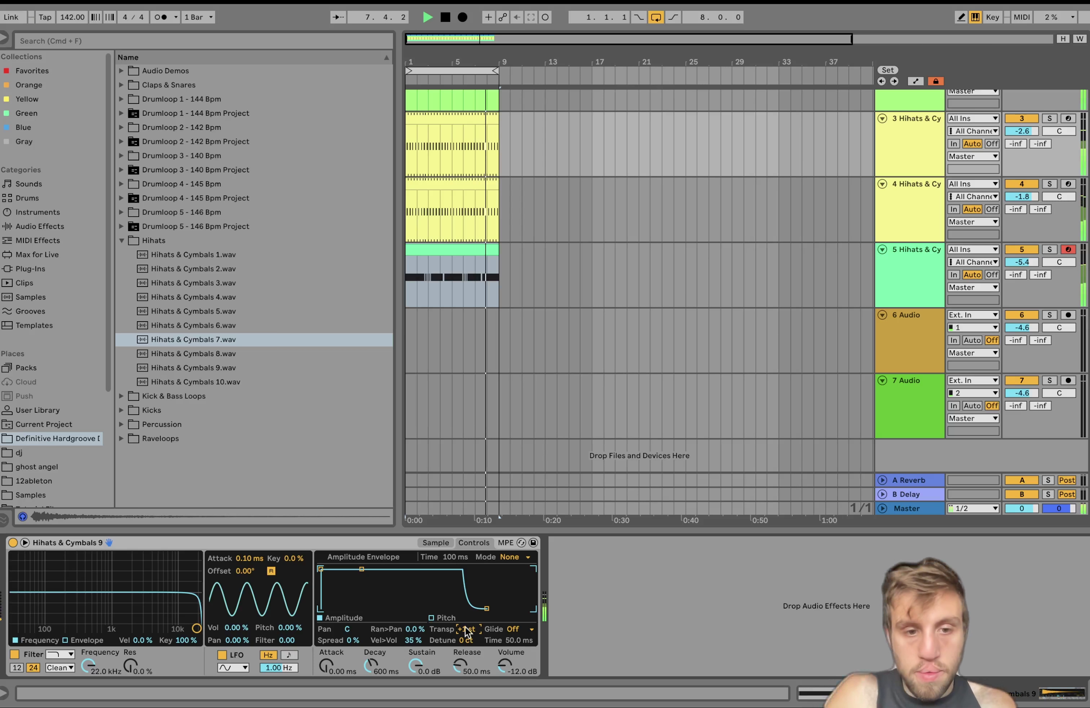
{"action": "left_click_drag", "start_coordinate": [362, 569], "coordinate": [361, 578]}
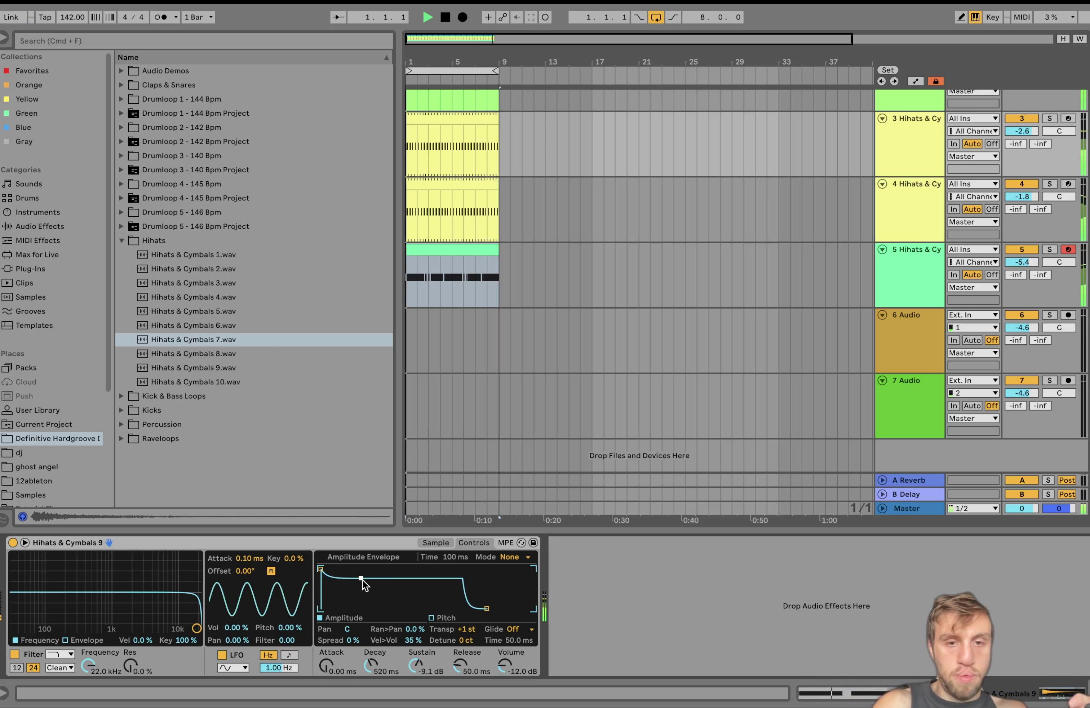
Balance the three hi-hat tracks at 0.1 dB, -2.0 dB and -6.9 dB from first to third, and stop playback
{"action": "left_click_drag", "start_coordinate": [1031, 134], "coordinate": [1030, 130]}
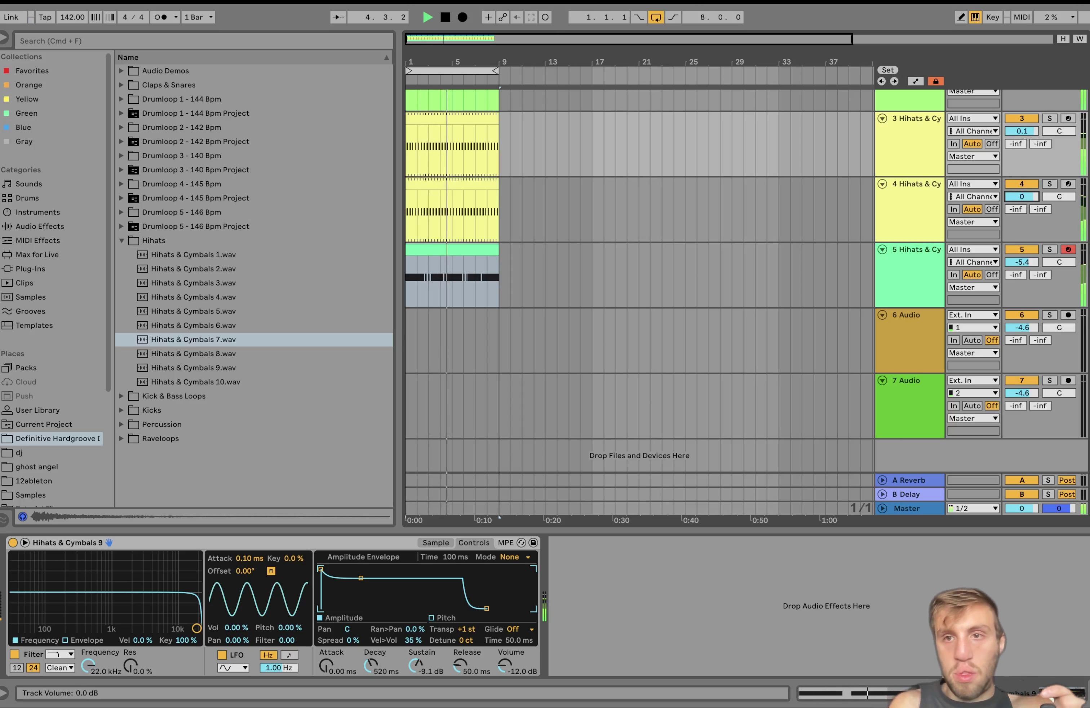
{"action": "left_click_drag", "start_coordinate": [1023, 195], "coordinate": [1023, 195]}
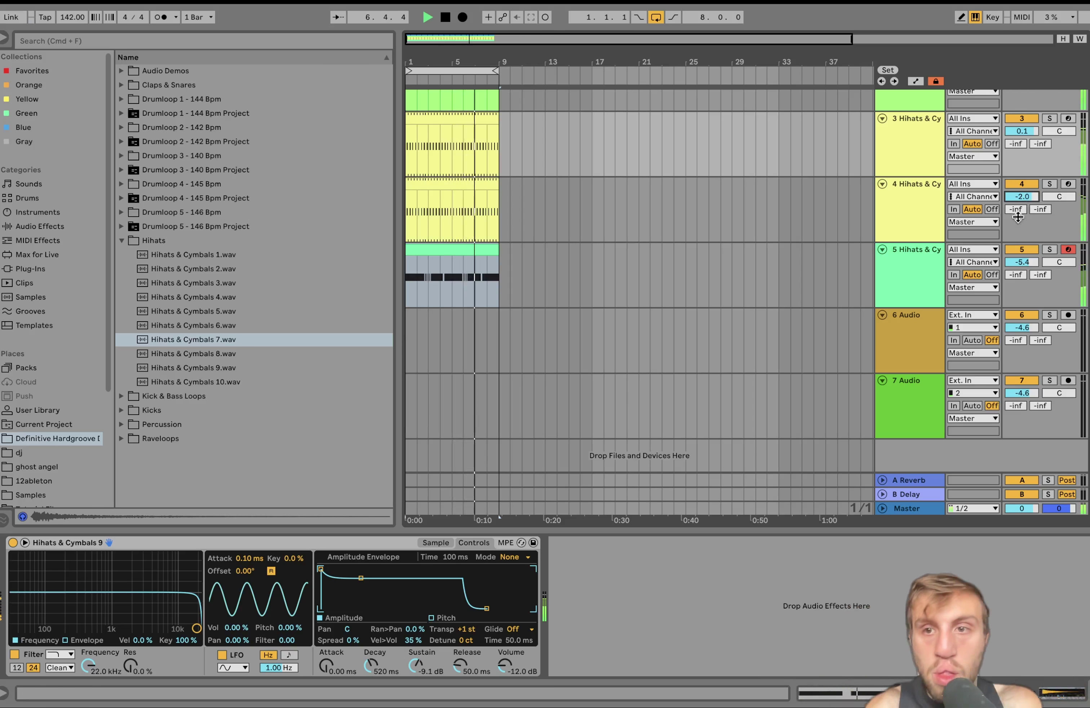
{"action": "left_click_drag", "start_coordinate": [1022, 262], "coordinate": [1025, 264]}
{"action": "key", "text": "space"}
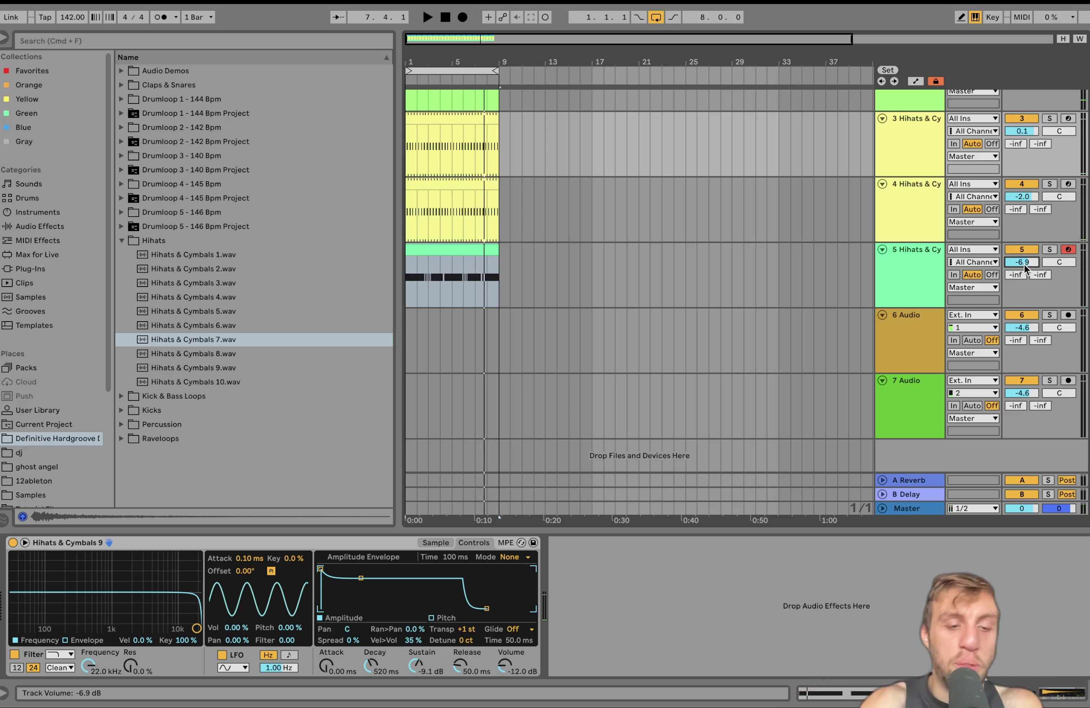
Add a MIDI track below the first hi-hat track and load Claps & Snares 3.wav into it
{"action": "key", "text": "super+shift+t"}
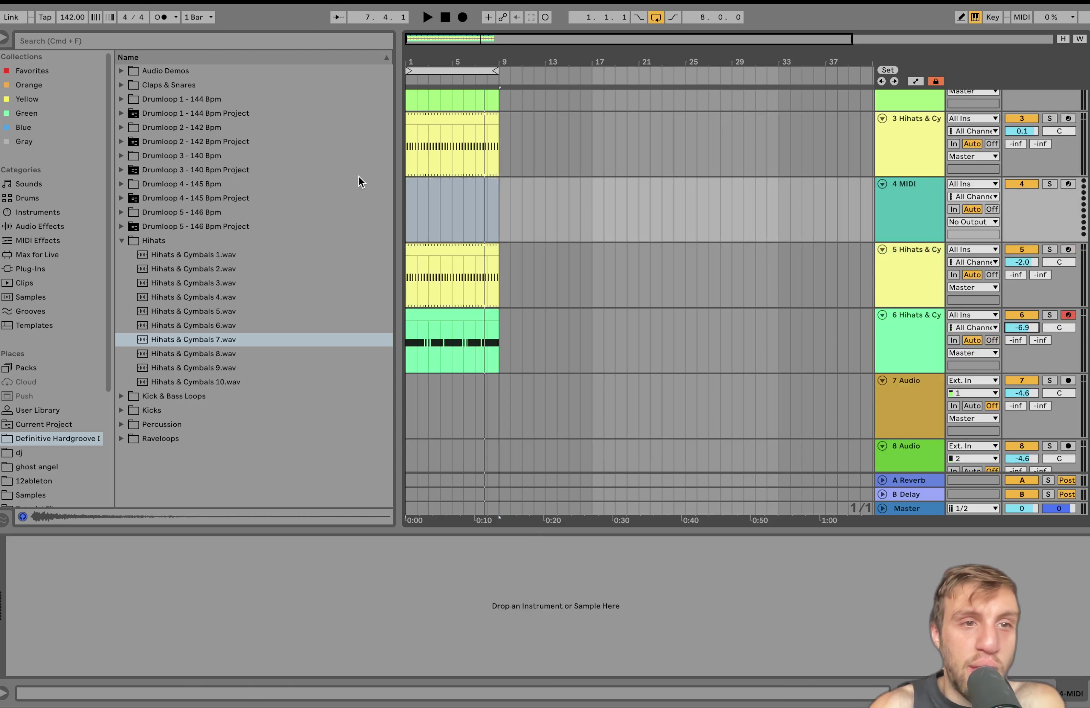
{"action": "left_click", "coordinate": [124, 85]}
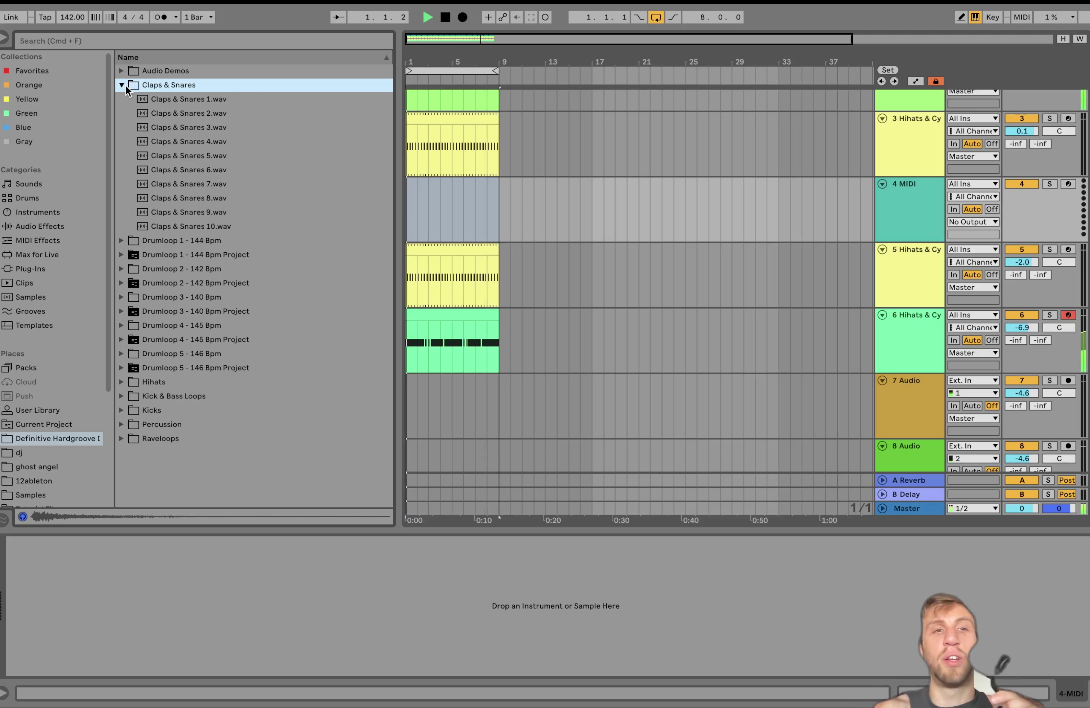
{"action": "left_click", "coordinate": [200, 110]}
{"action": "key", "text": "Down"}
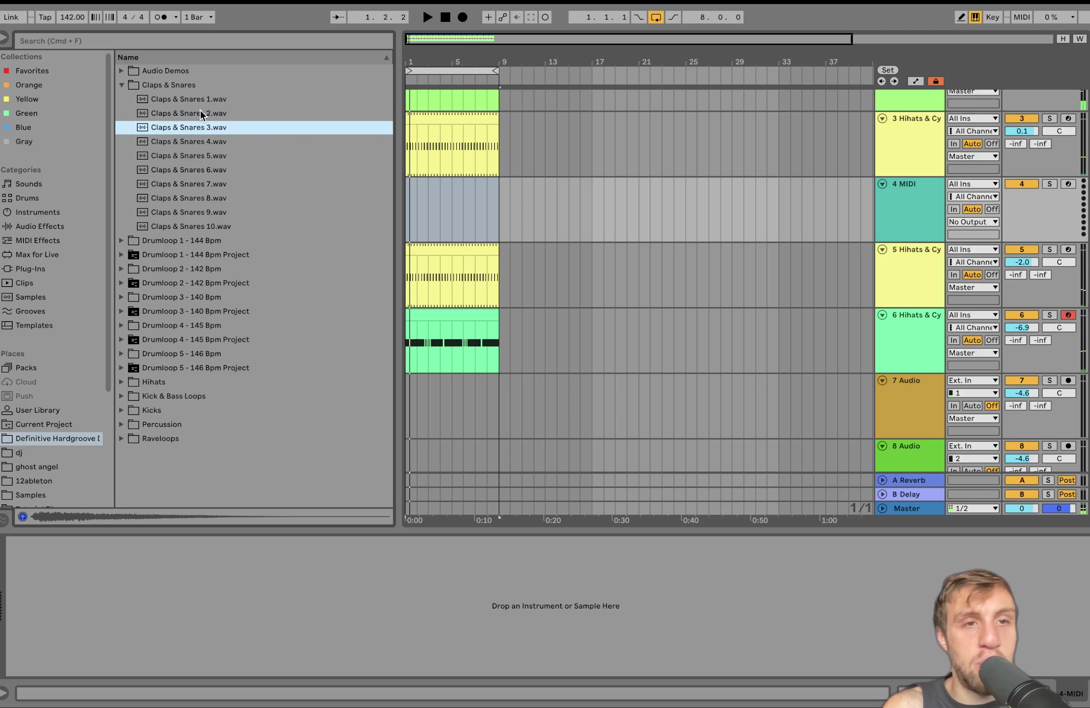
{"action": "key", "text": "Return"}
Create an eight-bar clip on the clap track, place one C3 note just after 1.2.2, and play it with the beat
{"action": "left_click", "coordinate": [501, 222]}
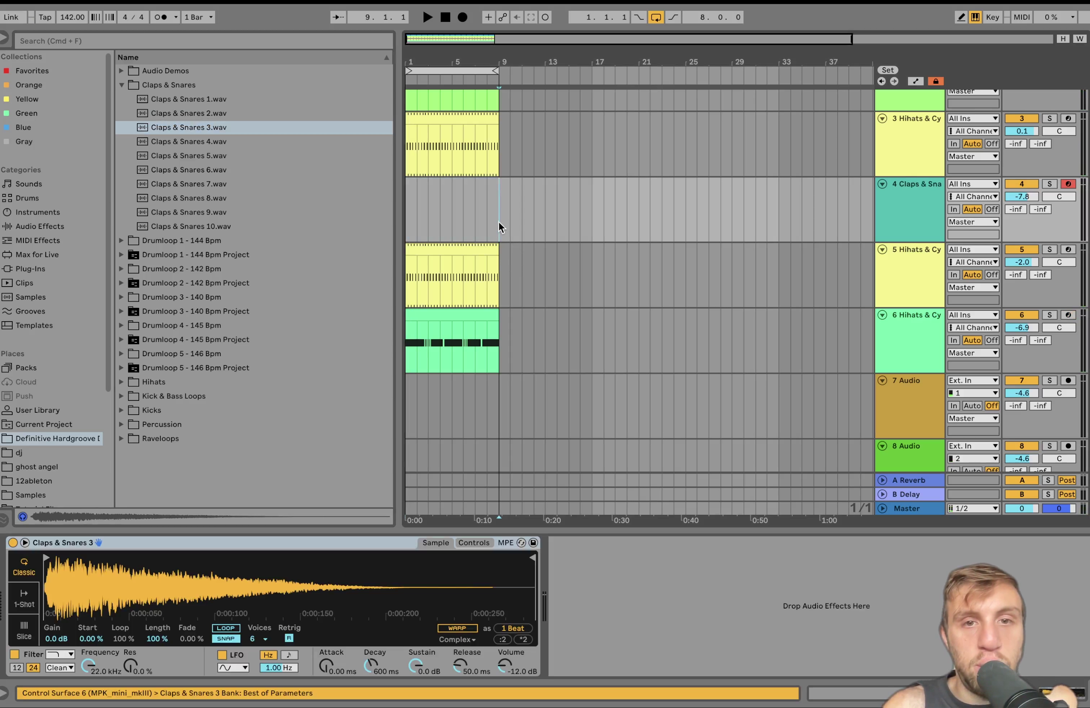
{"action": "left_click_drag", "start_coordinate": [500, 222], "coordinate": [371, 220]}
{"action": "key", "text": "super+shift+m"}
{"action": "key", "text": "space"}
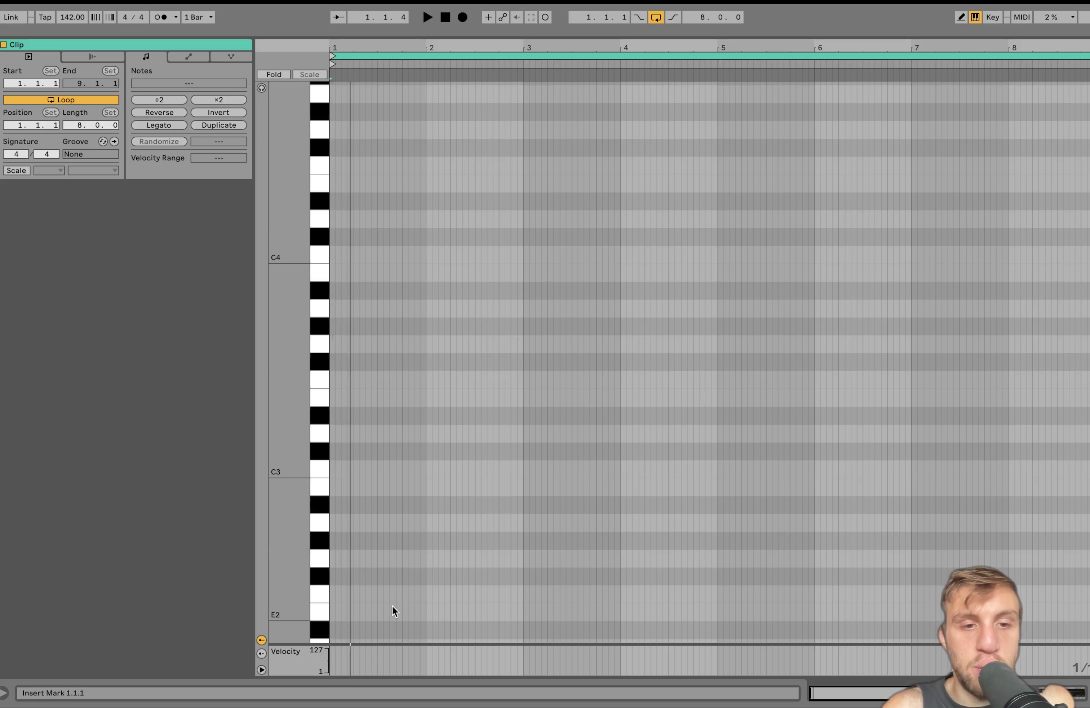
{"action": "double_click", "coordinate": [361, 469]}
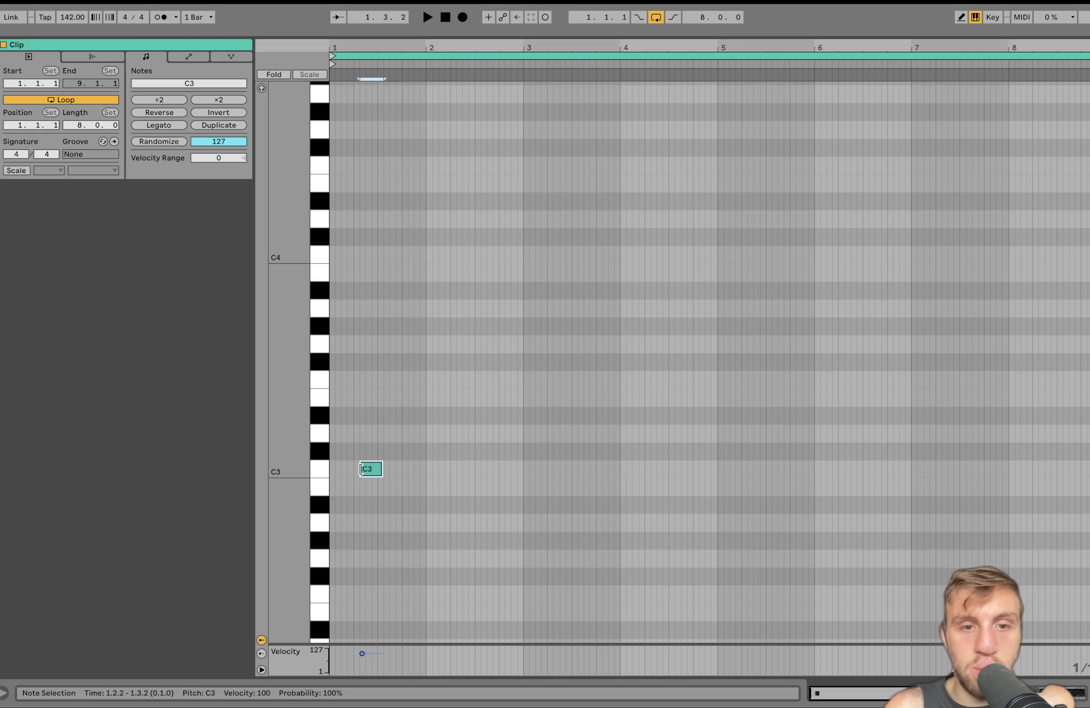
{"action": "key", "text": "space"}
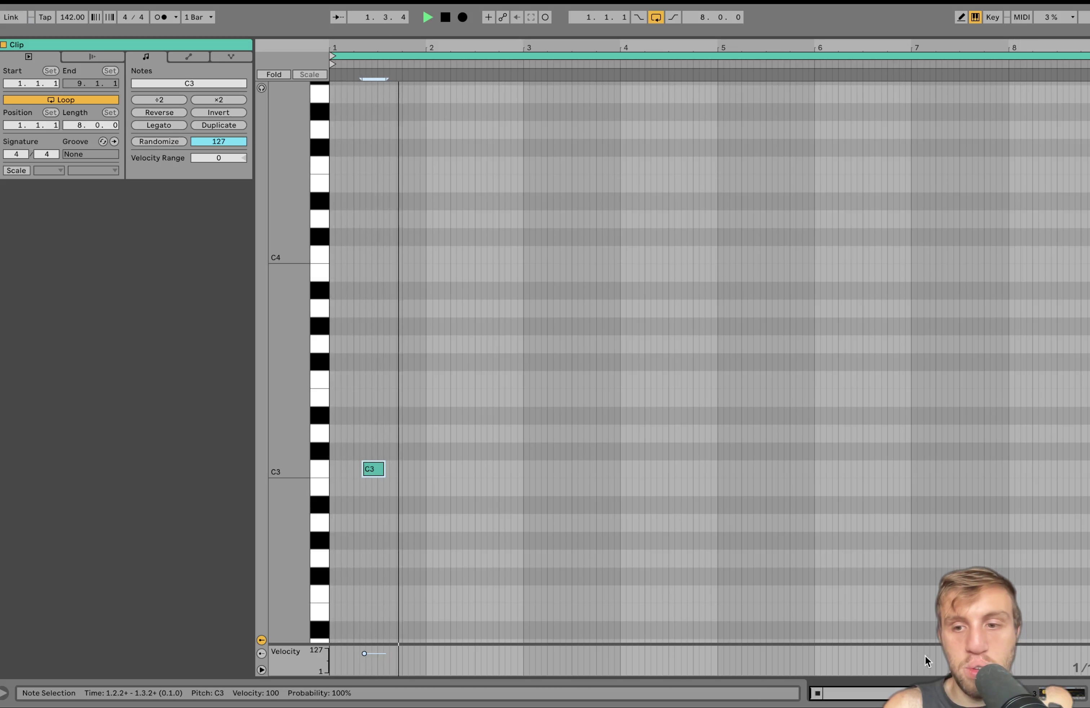
Repeat the first four bars of the clap clip over bars 5 to 9 and set the clap track's volume to -6.0 dB
{"action": "left_click", "coordinate": [1060, 693]}
{"action": "left_click", "coordinate": [428, 153]}
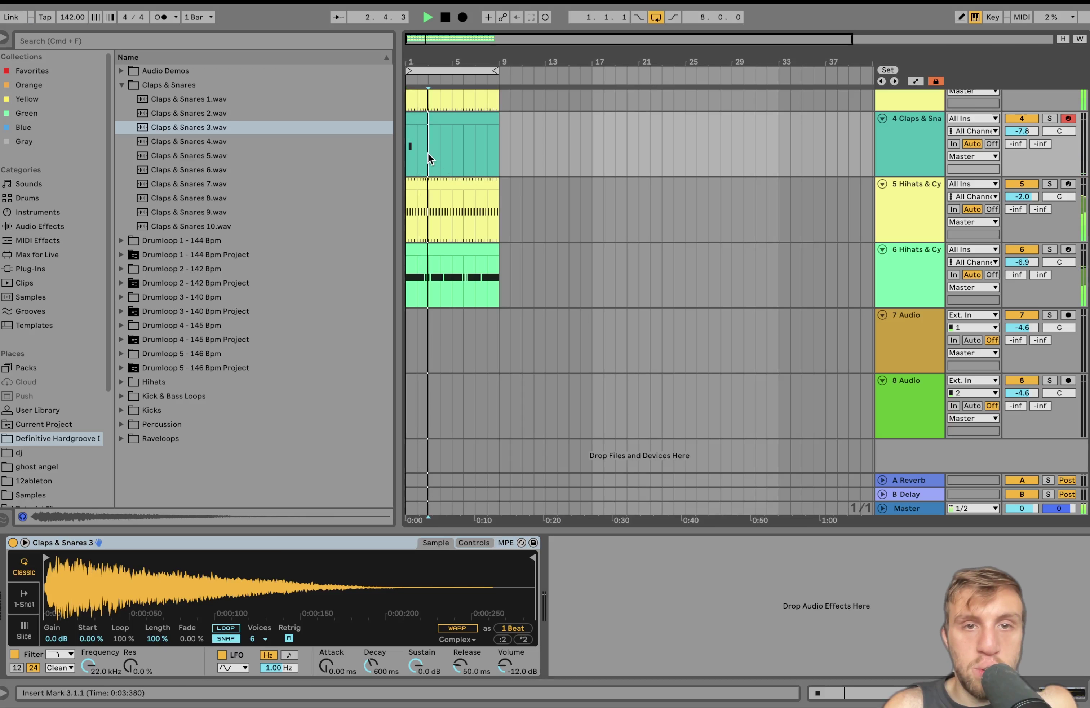
{"action": "left_click_drag", "start_coordinate": [450, 153], "coordinate": [500, 151]}
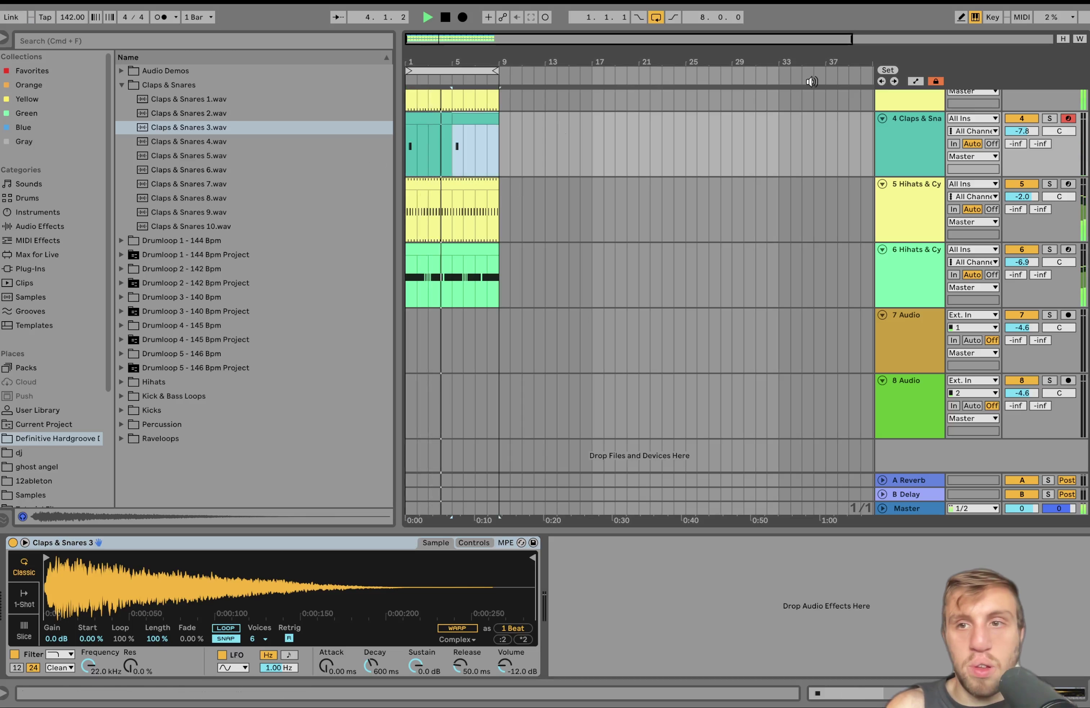
{"action": "left_click_drag", "start_coordinate": [1014, 133], "coordinate": [1015, 120]}
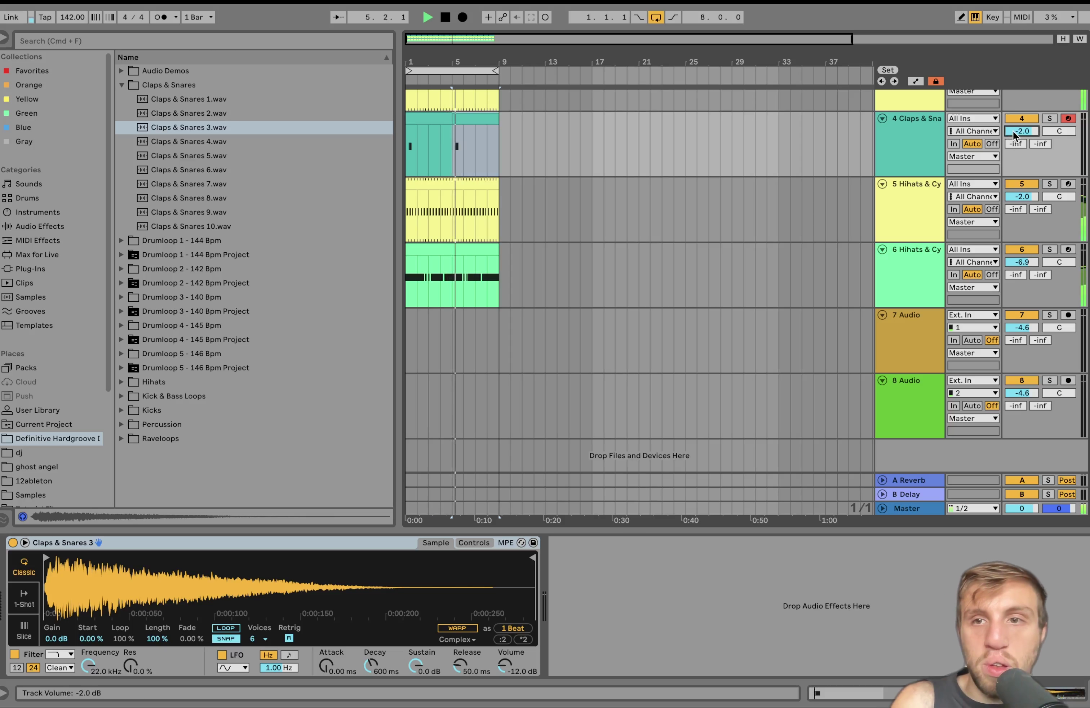
{"action": "scroll", "coordinate": [1014, 133], "scroll_direction": "up", "scroll_amount": 8}
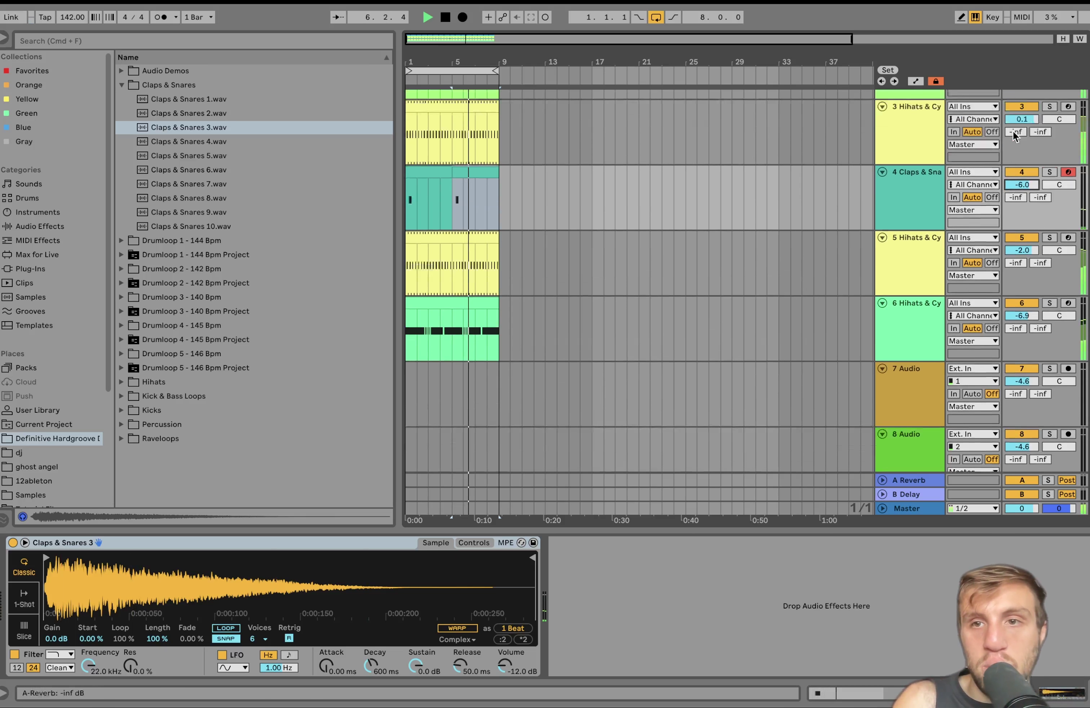
{"action": "key", "text": "space"}
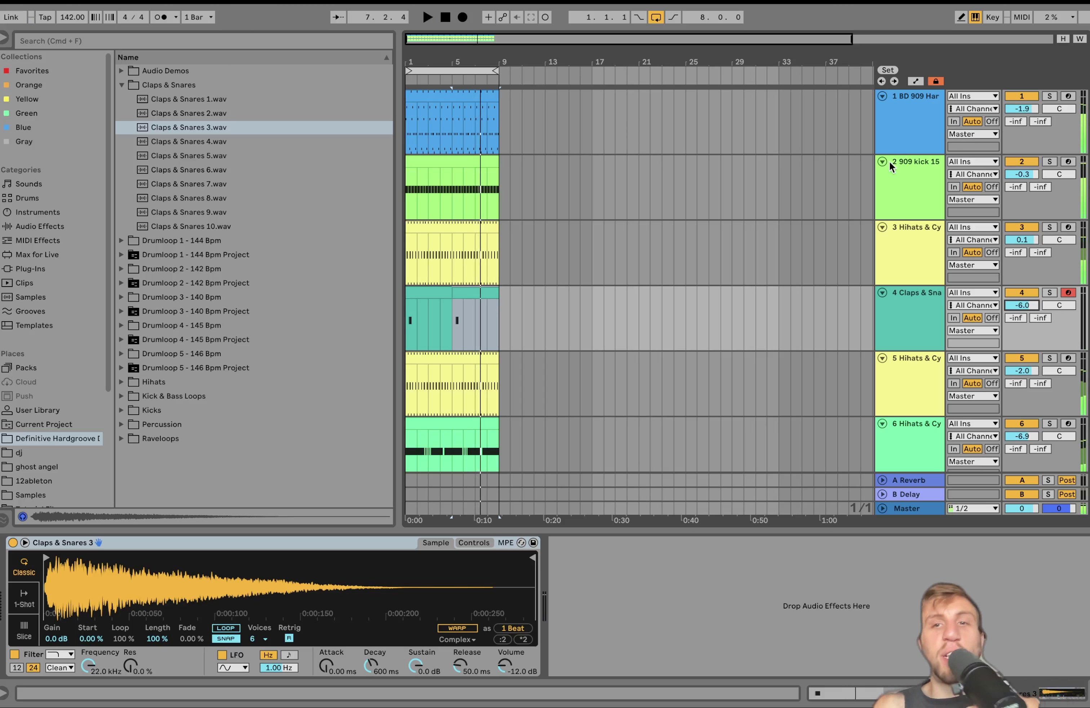
Duplicate the BD 909 track with its effects, solo the copy and play it
{"action": "left_click", "coordinate": [897, 140]}
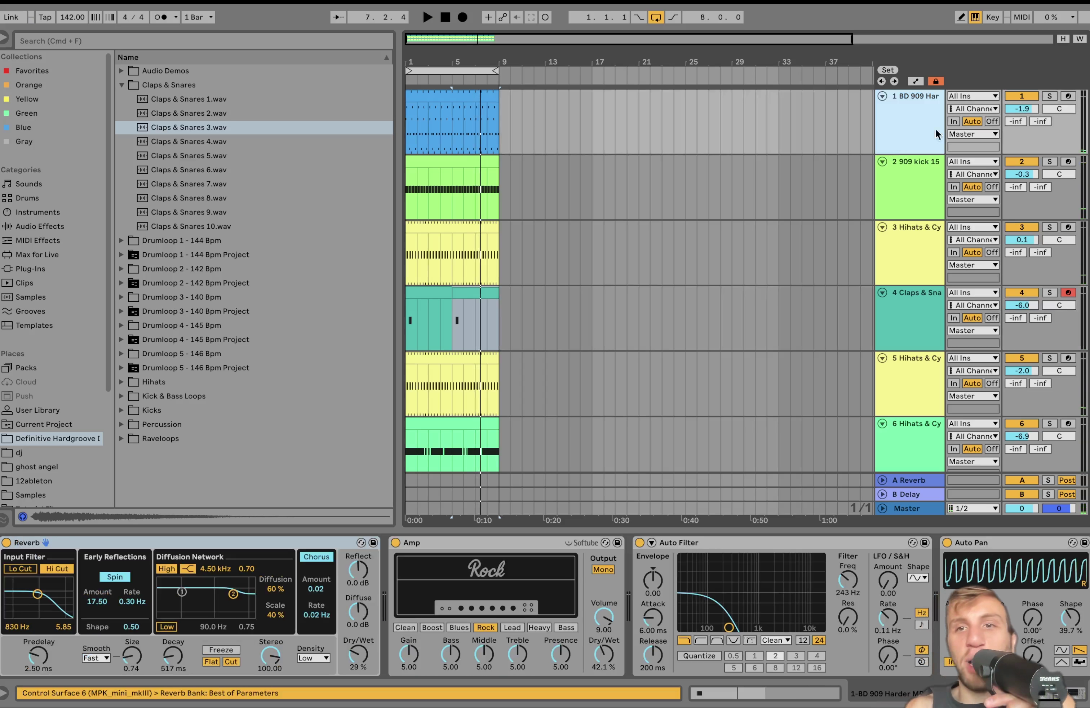
{"action": "key", "text": "super+d"}
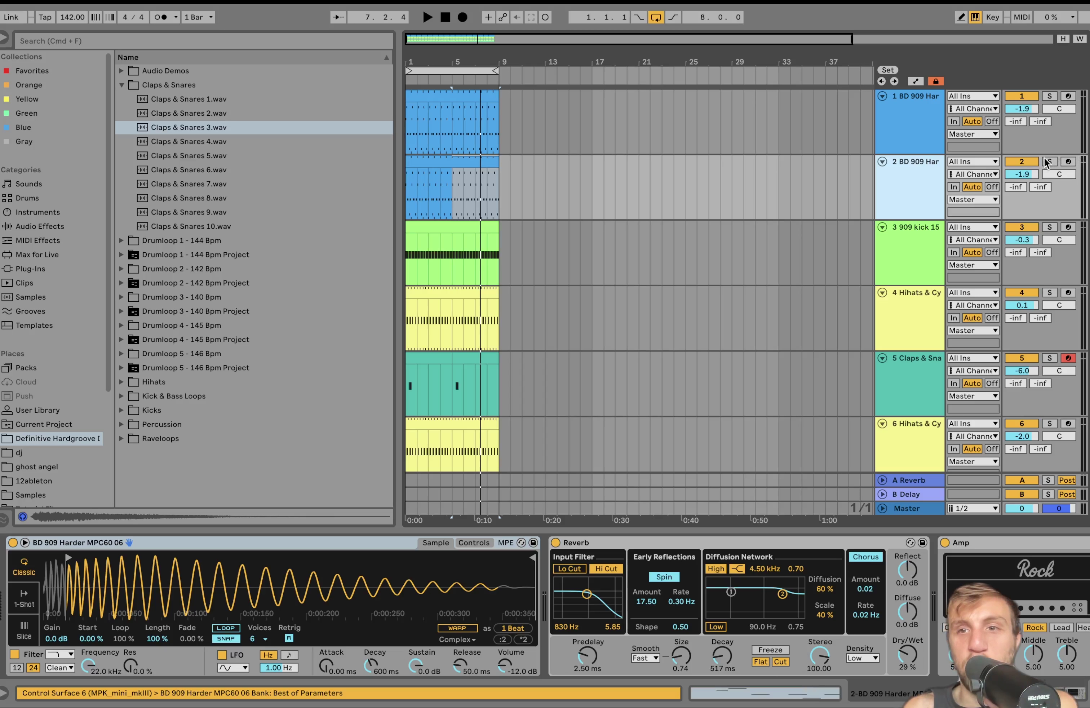
{"action": "left_click", "coordinate": [1049, 161]}
{"action": "key", "text": "space"}
{"action": "scroll", "coordinate": [839, 543], "scroll_direction": "right", "scroll_amount": 10}
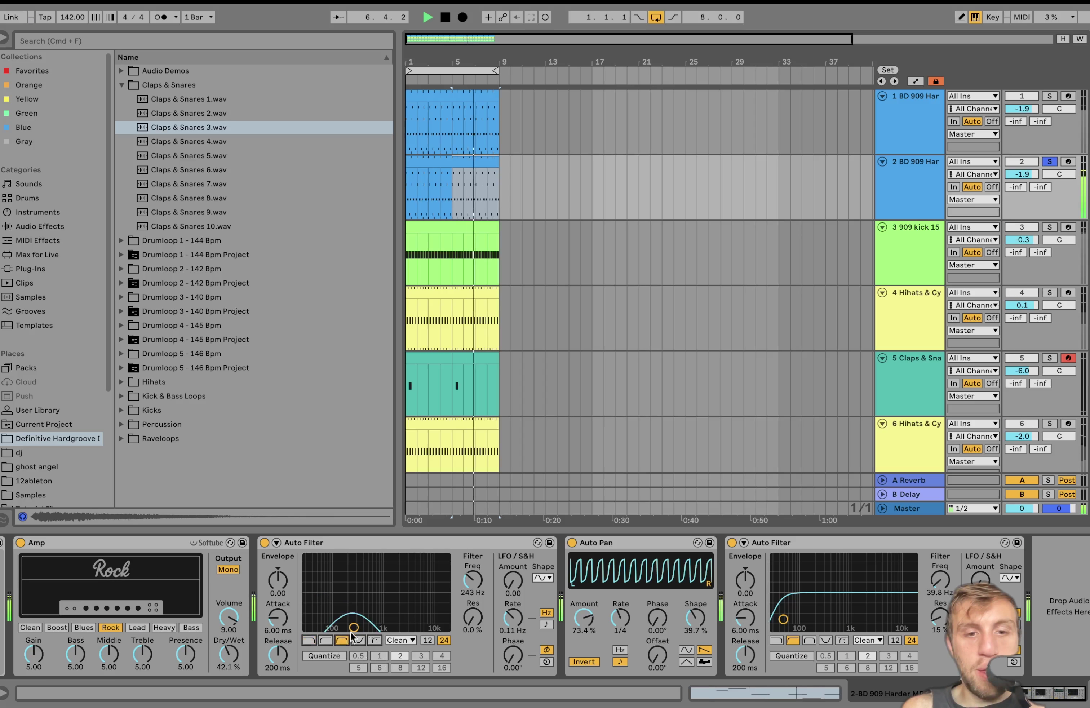
Set the copy's first Auto Filter to a 243 Hz band-pass with 48% resonance, raise its high-pass to 323 Hz, and unsolo the track
{"action": "left_click", "coordinate": [342, 640]}
{"action": "left_click_drag", "start_coordinate": [353, 628], "coordinate": [371, 603]}
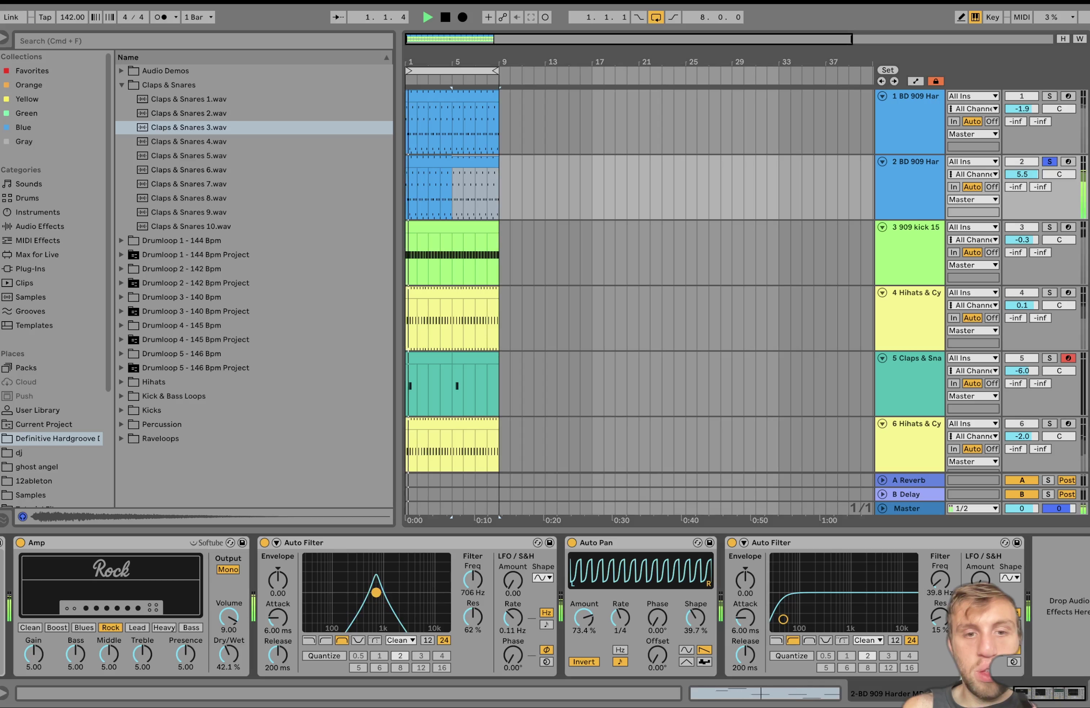
{"action": "left_click", "coordinate": [1049, 162]}
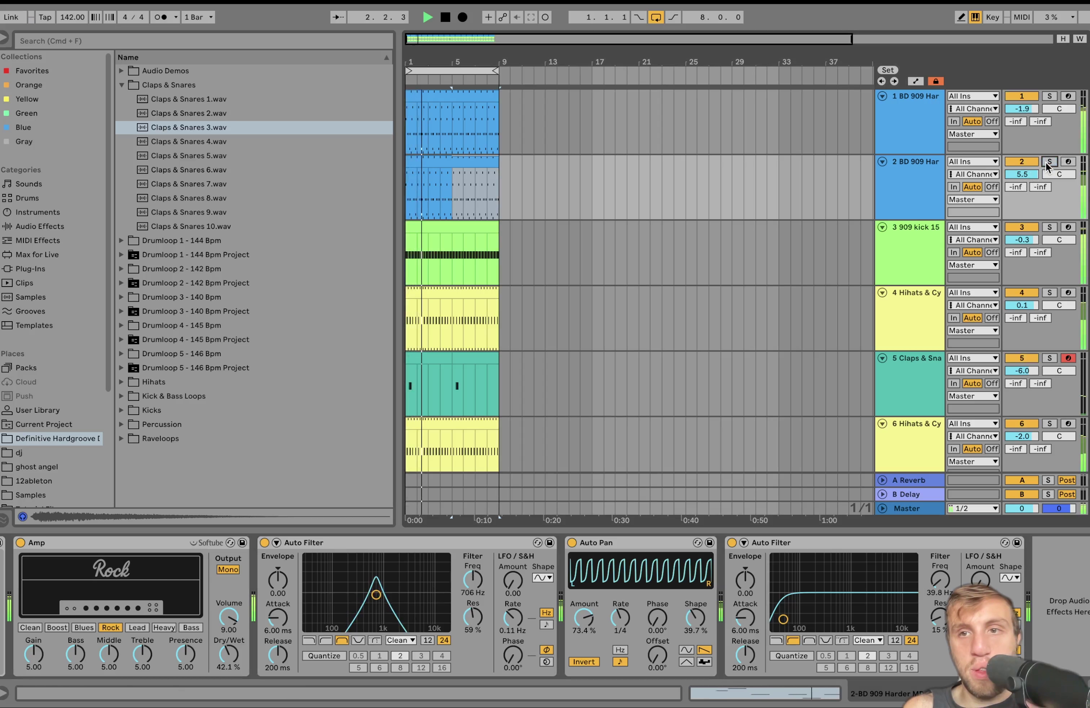
{"action": "left_click_drag", "start_coordinate": [1029, 174], "coordinate": [1029, 194]}
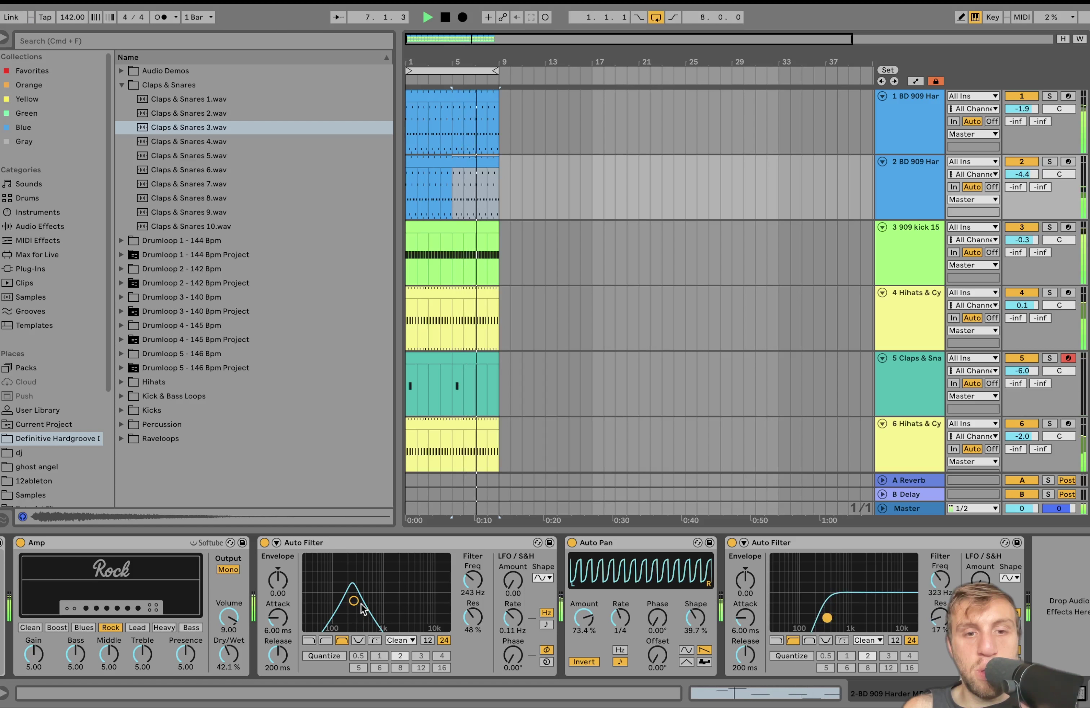
Compare the loop with the duplicated BD 909 track muted and unmuted, and set its volume to -4.6 dB
{"action": "left_click", "coordinate": [1025, 162]}
{"action": "left_click", "coordinate": [1024, 162]}
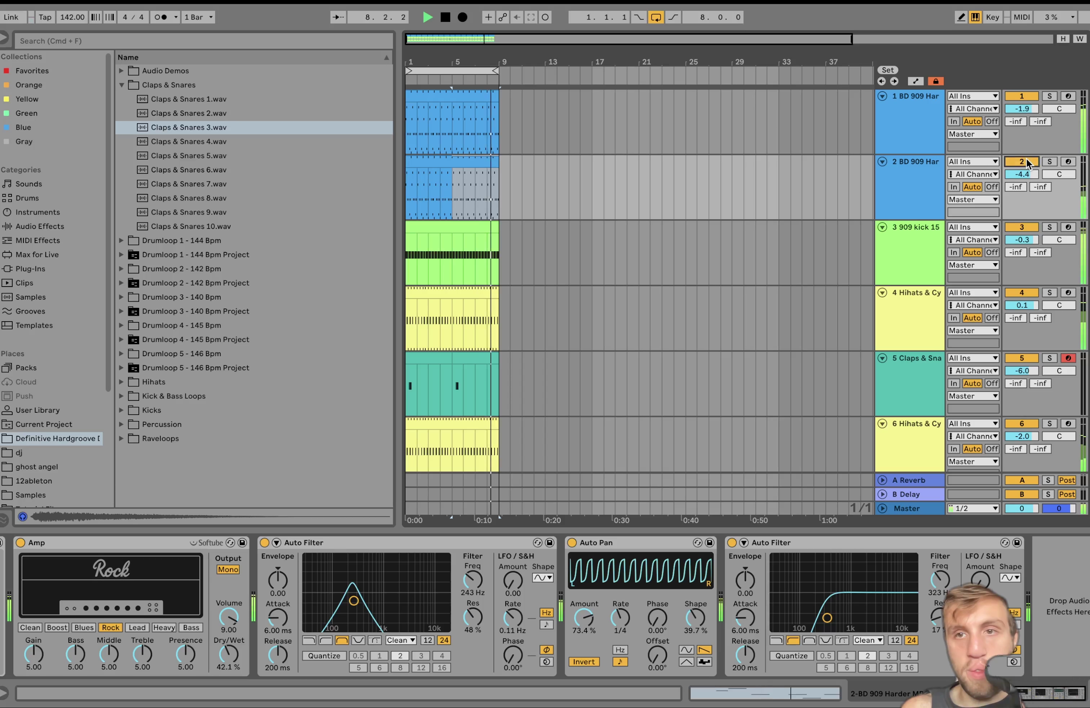
{"action": "left_click_drag", "start_coordinate": [1024, 174], "coordinate": [1025, 177]}
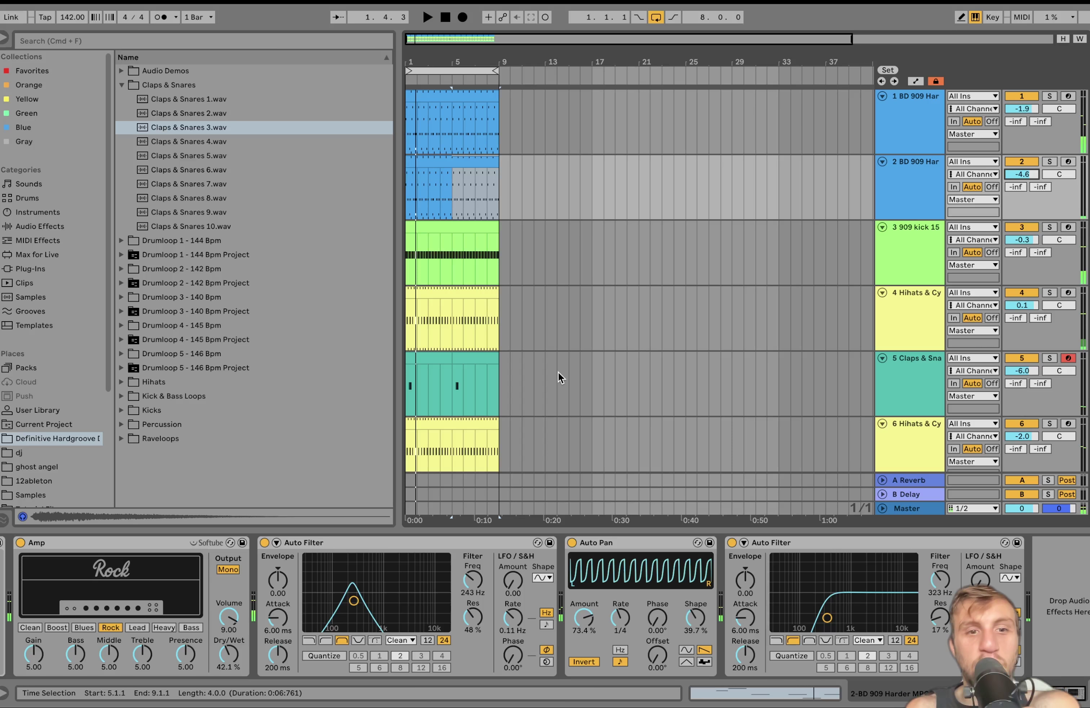
Try the Amp's Dual output on the duplicated BD 909 track, listening to it soloed and in the mix
{"action": "key", "text": "space"}
{"action": "left_click", "coordinate": [229, 570]}
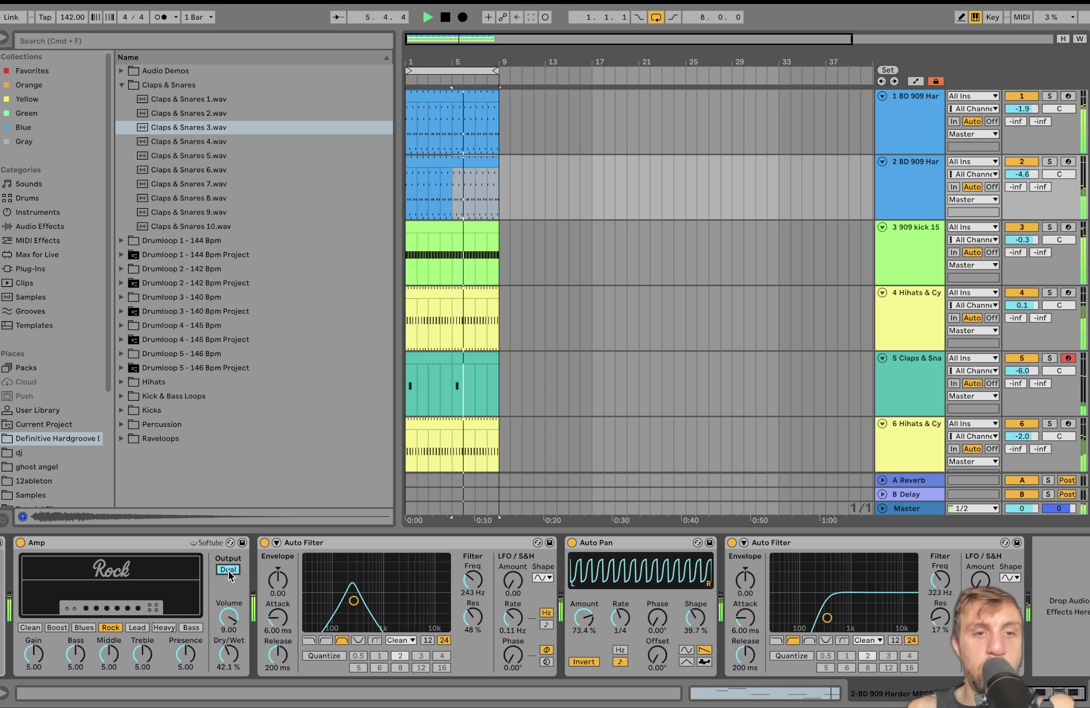
{"action": "scroll", "coordinate": [228, 571], "scroll_direction": "left", "scroll_amount": 5}
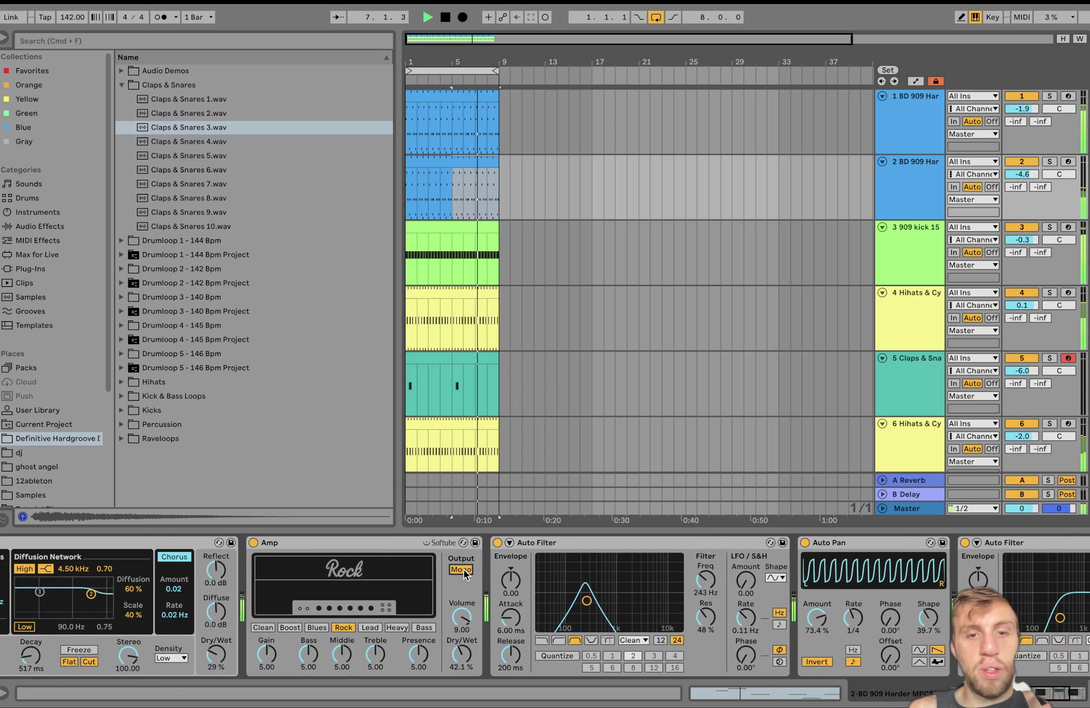
{"action": "left_click", "coordinate": [1050, 162]}
{"action": "left_click", "coordinate": [1050, 162]}
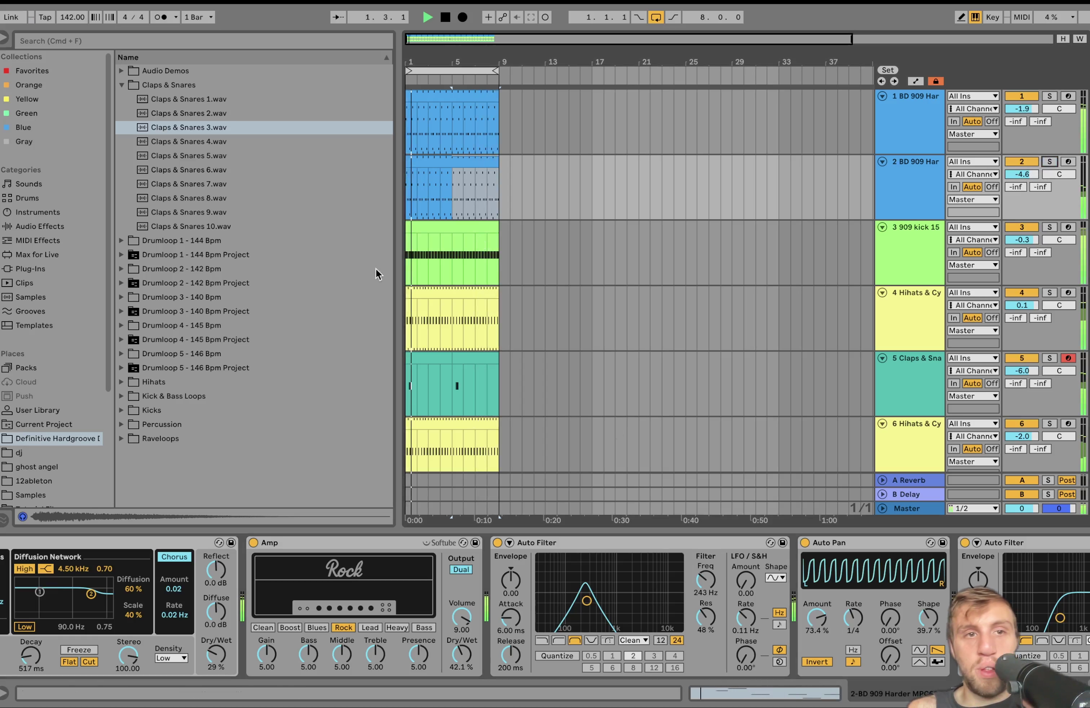
{"action": "key", "text": "space"}
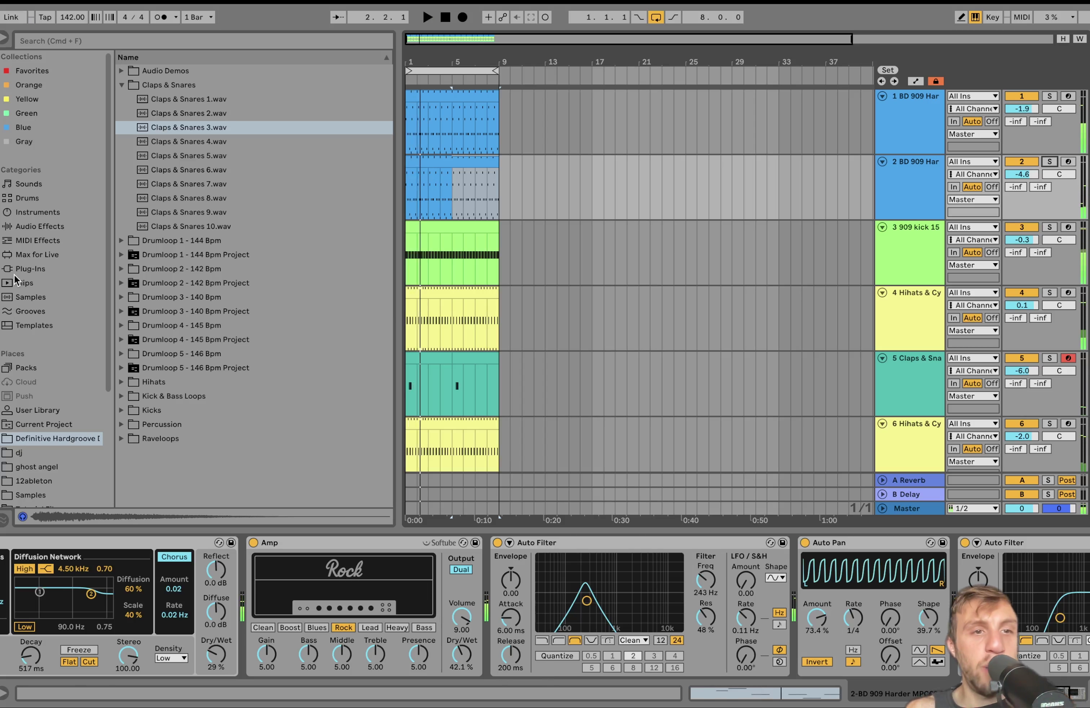
Try a Chorus-Ensemble before the Auto Pan on the duplicated BD 909 track, and delete it after listening
{"action": "left_click", "coordinate": [40, 226]}
{"action": "left_click", "coordinate": [164, 187]}
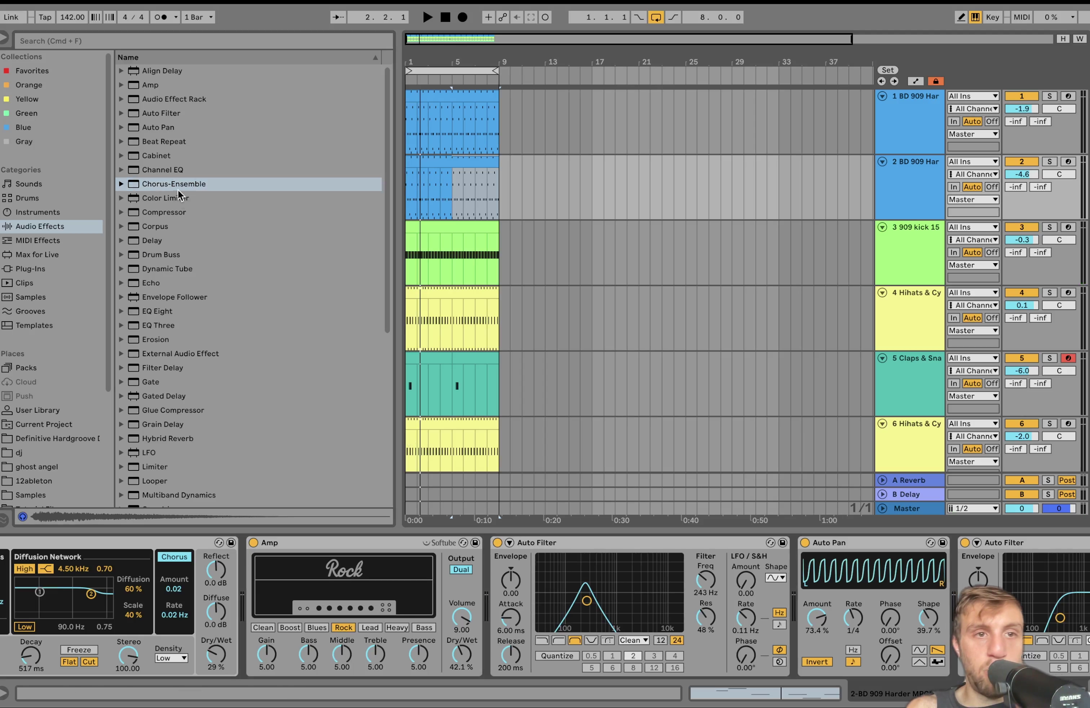
{"action": "left_click_drag", "start_coordinate": [178, 188], "coordinate": [802, 598]}
{"action": "key", "text": "space"}
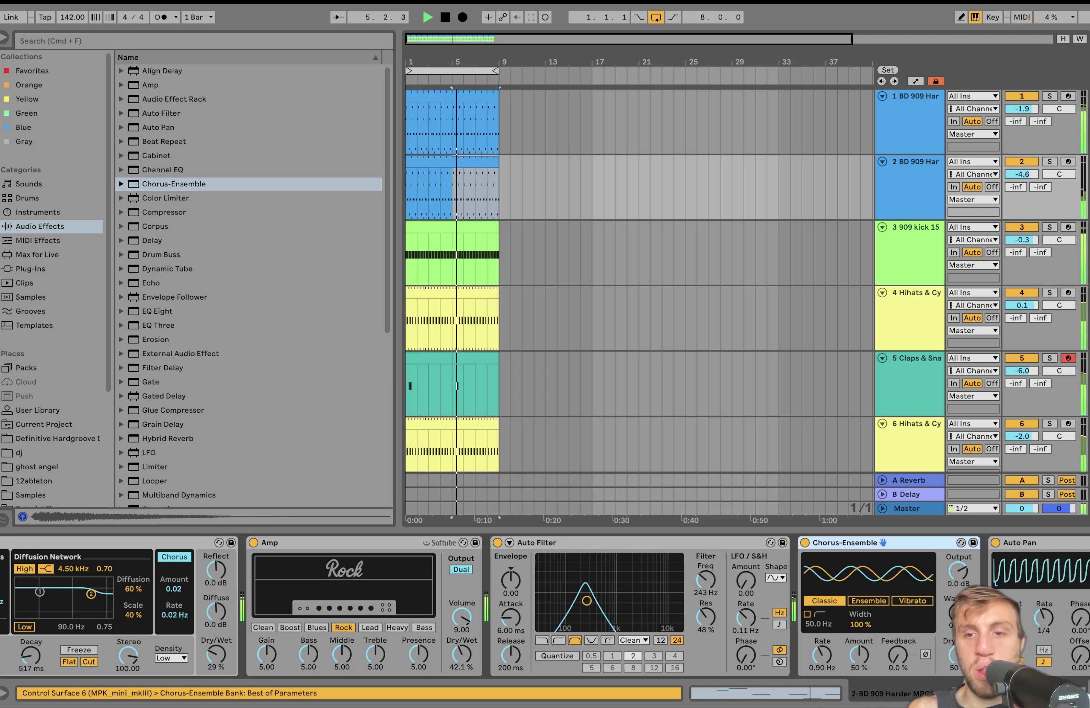
{"action": "left_click", "coordinate": [843, 545]}
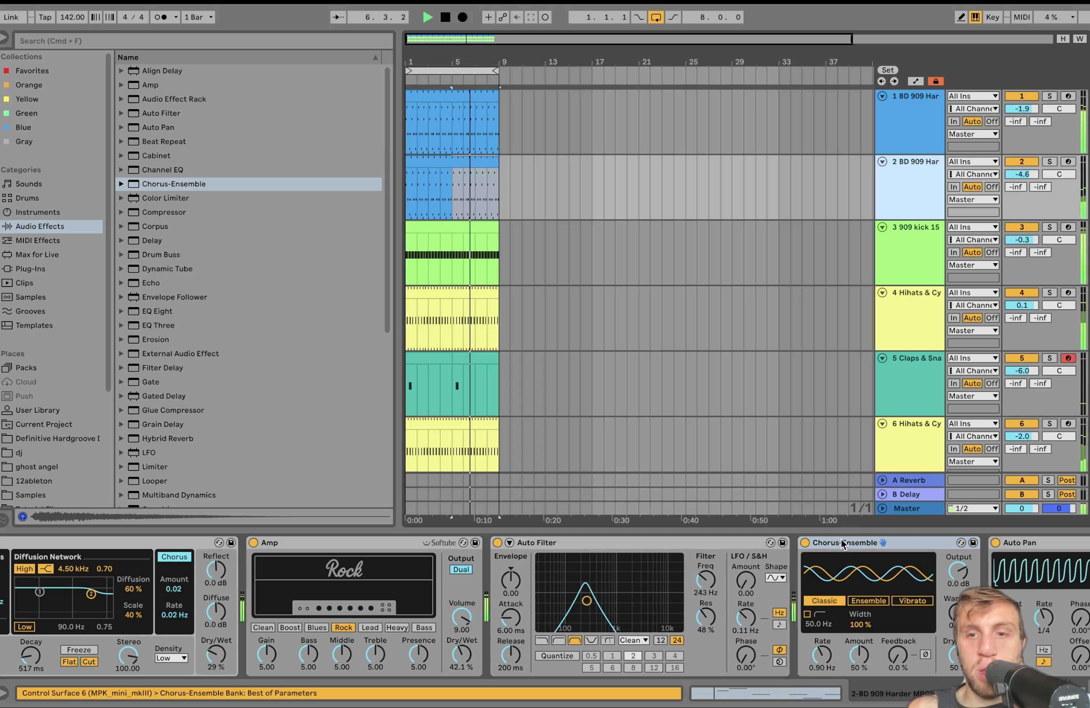
{"action": "key", "text": "Delete"}
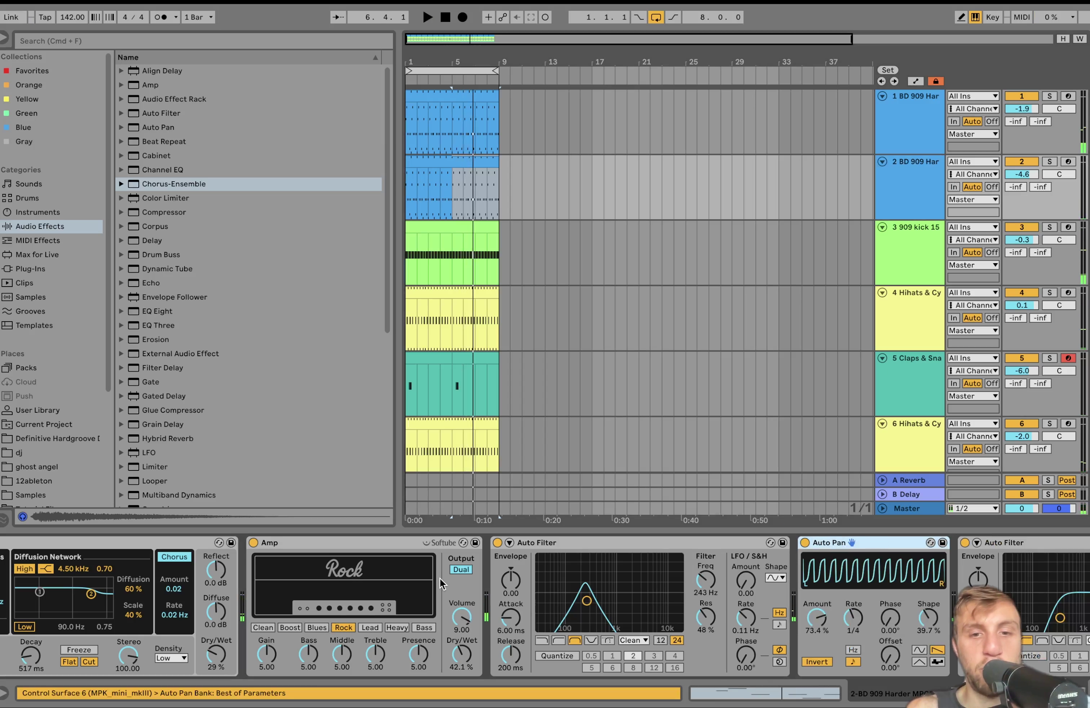
Set the duplicated track's Amp output to Mono and its track volume to -7.0 dB while the loop plays
{"action": "left_click", "coordinate": [459, 570]}
{"action": "key", "text": "space"}
{"action": "scroll", "coordinate": [843, 312], "scroll_direction": "down", "scroll_amount": 2}
{"action": "left_click_drag", "start_coordinate": [1030, 124], "coordinate": [1033, 127]}
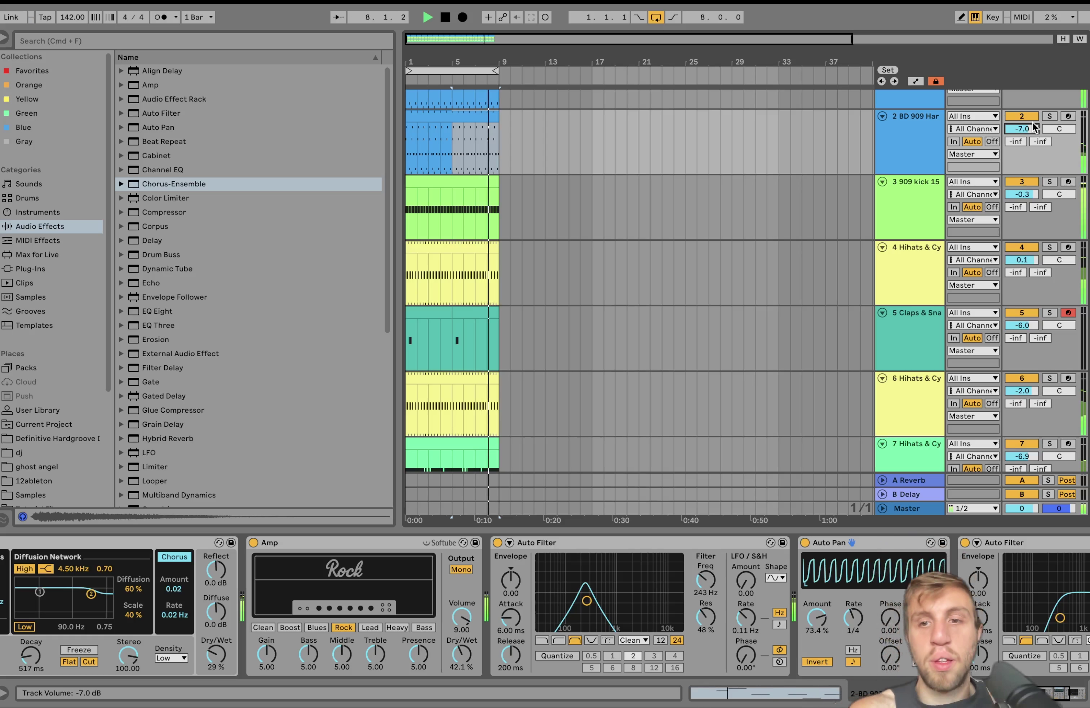
{"action": "key", "text": "space"}
Audition loops in the Definitive Hardgroove pack's Raveloops folder and place Loop 4 - 144 Bpm.wav at bar 1 of audio track 8
{"action": "left_click", "coordinate": [898, 291]}
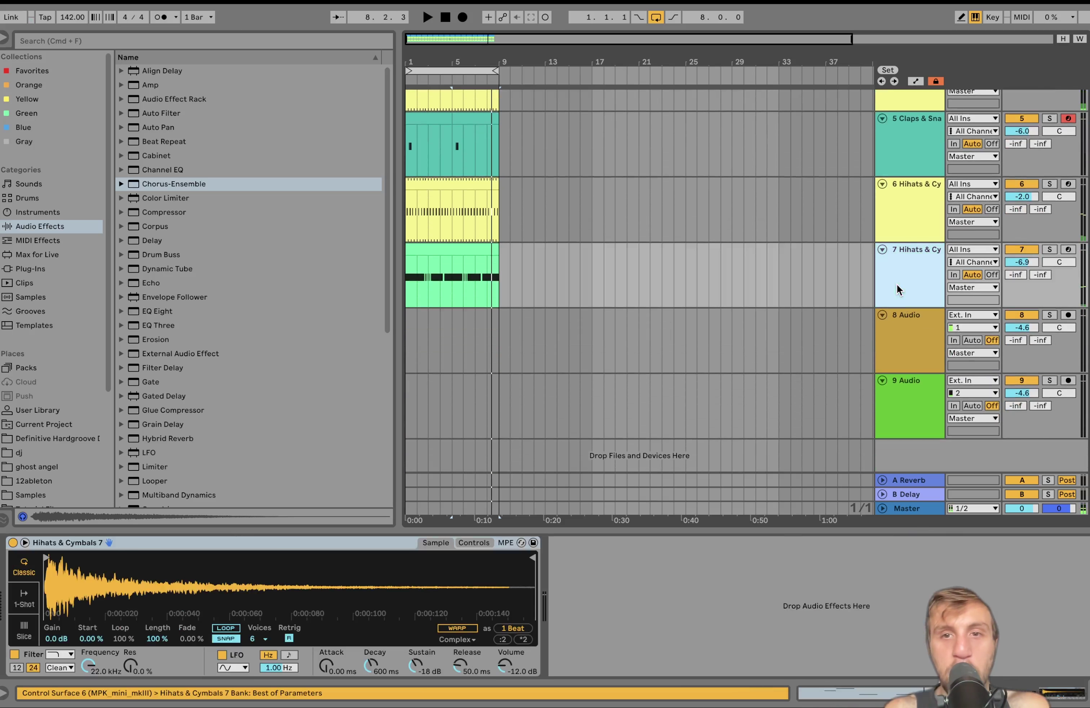
{"action": "left_click", "coordinate": [57, 439]}
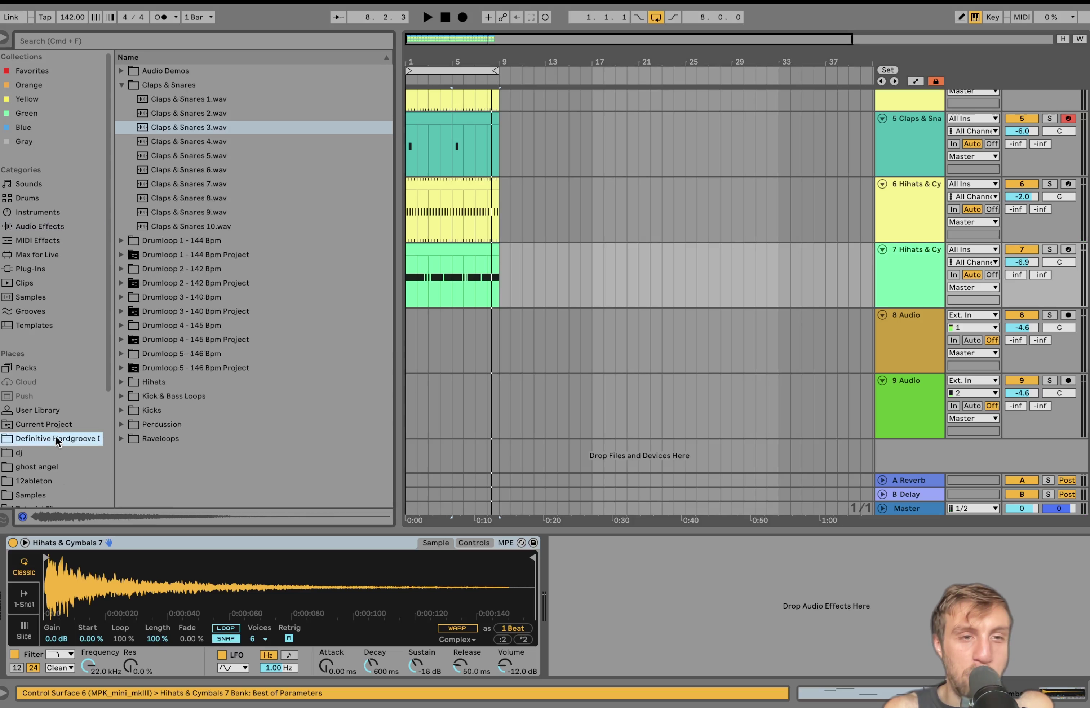
{"action": "left_click", "coordinate": [122, 438]}
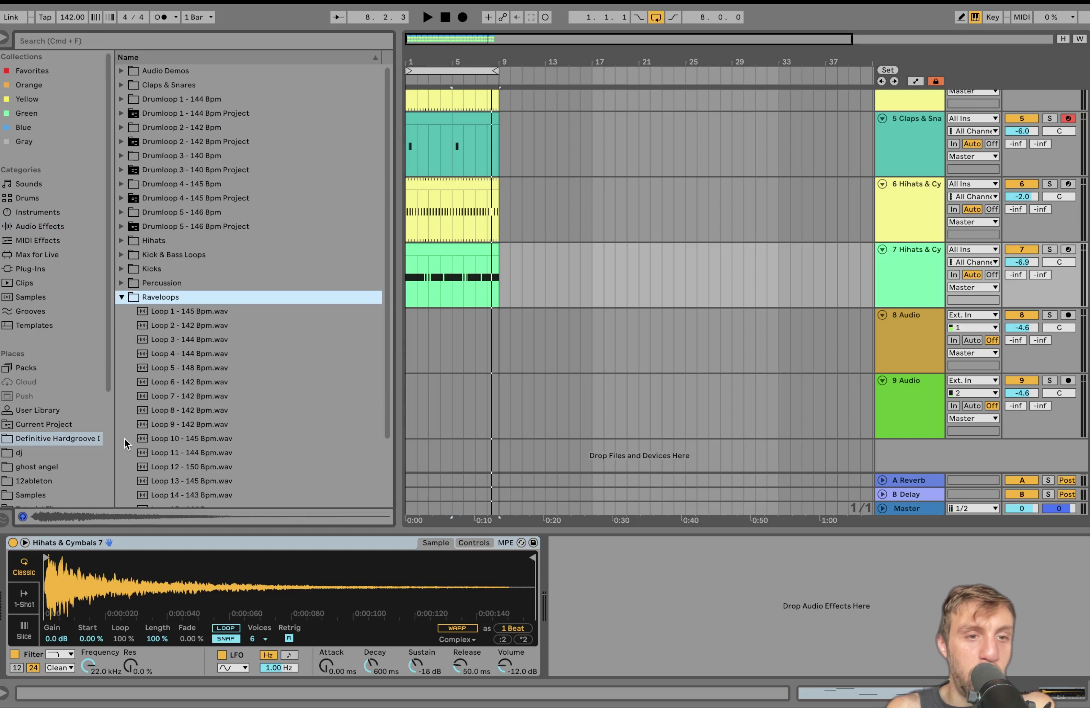
{"action": "left_click", "coordinate": [151, 438]}
{"action": "key", "text": "Up"}
{"action": "key", "text": "Up"}
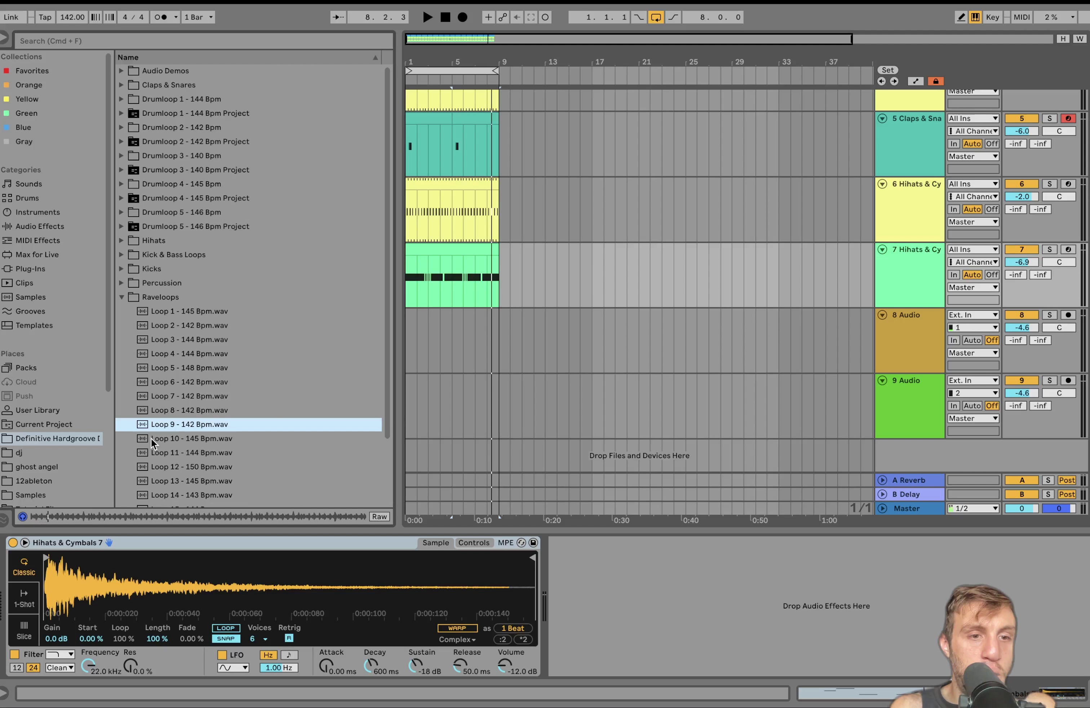
{"action": "key", "text": "Up"}
{"action": "key", "text": "Up"}
{"action": "key", "text": "Up"}
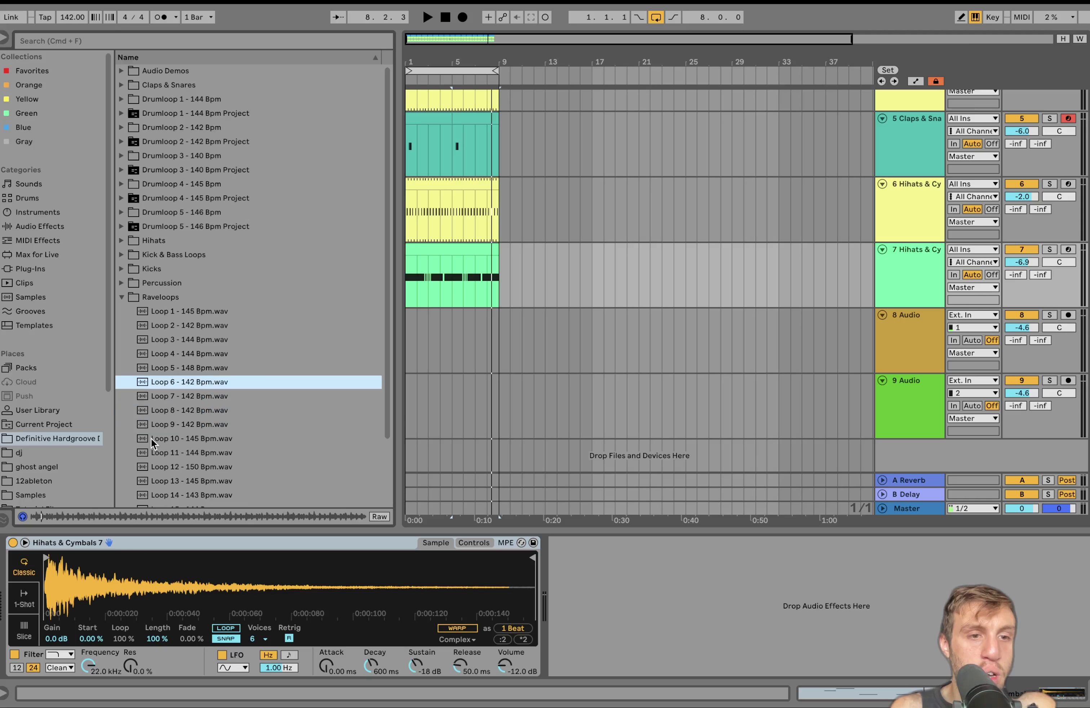
{"action": "key", "text": "Up"}
{"action": "key", "text": "Up"}
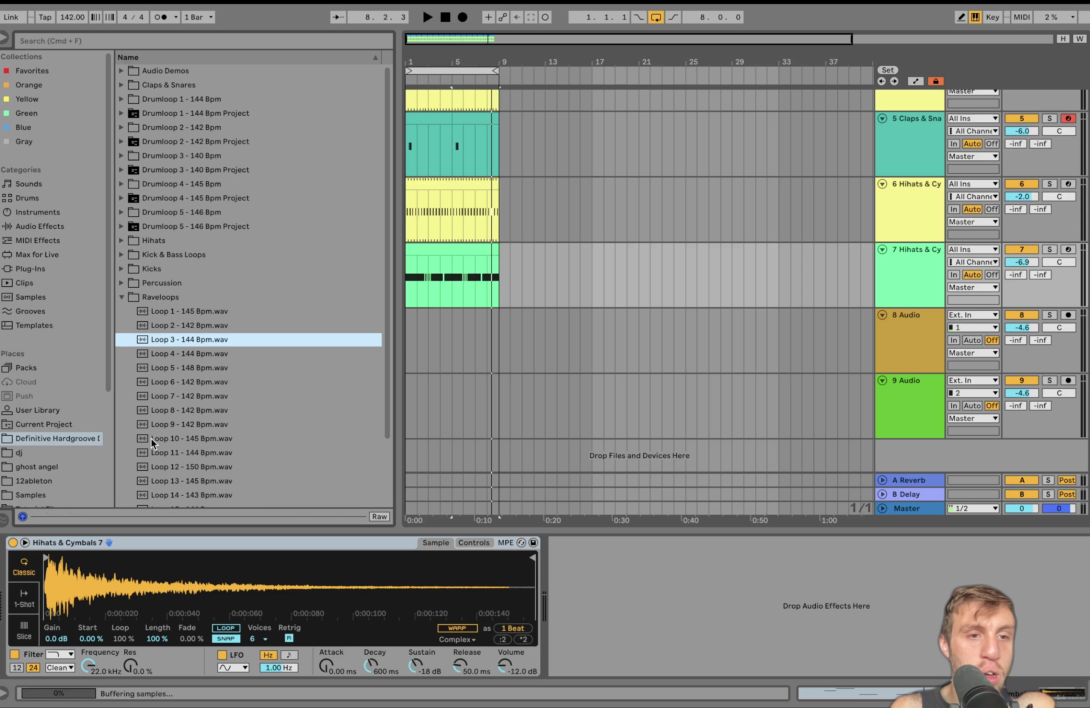
{"action": "key", "text": "Down"}
{"action": "left_click_drag", "start_coordinate": [198, 354], "coordinate": [407, 328]}
Set the Loop 4 track's volume to -11.4 dB during playback and mute the Claps & Snares track
{"action": "key", "text": "space"}
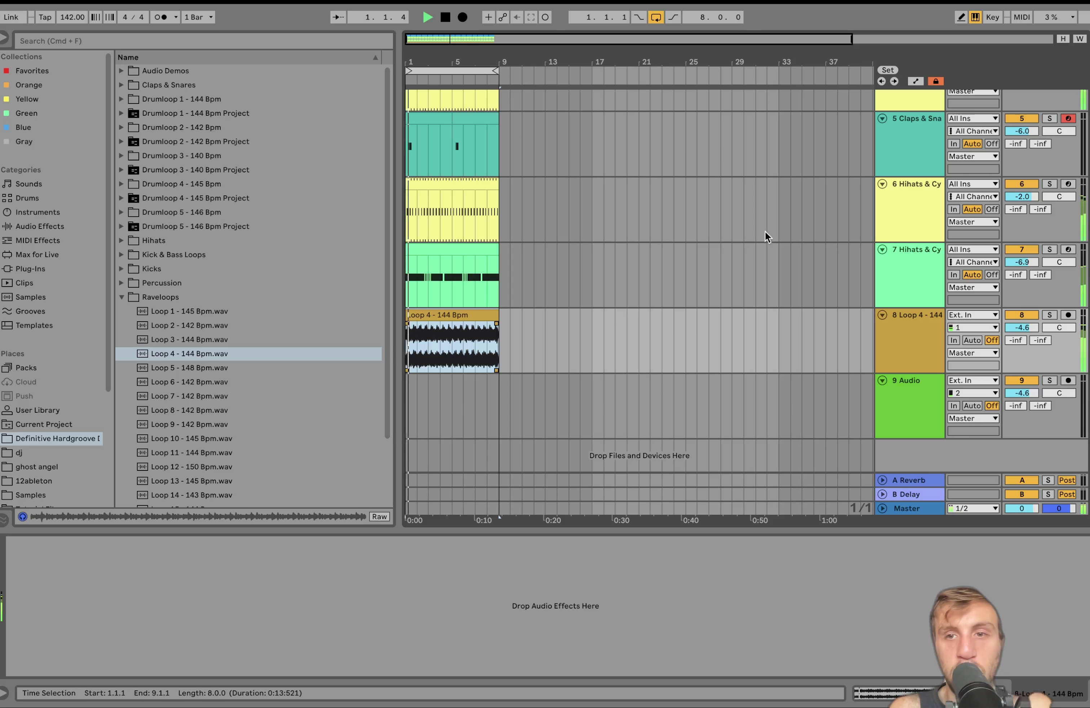
{"action": "left_click_drag", "start_coordinate": [1022, 328], "coordinate": [1022, 349]}
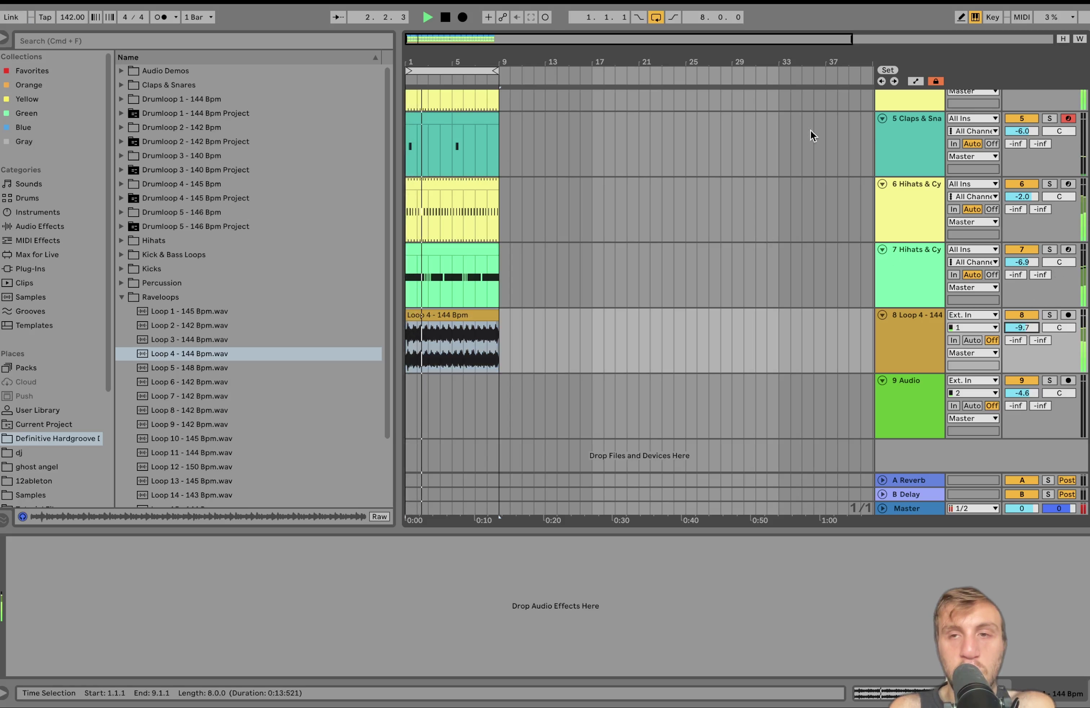
{"action": "left_click", "coordinate": [1017, 119]}
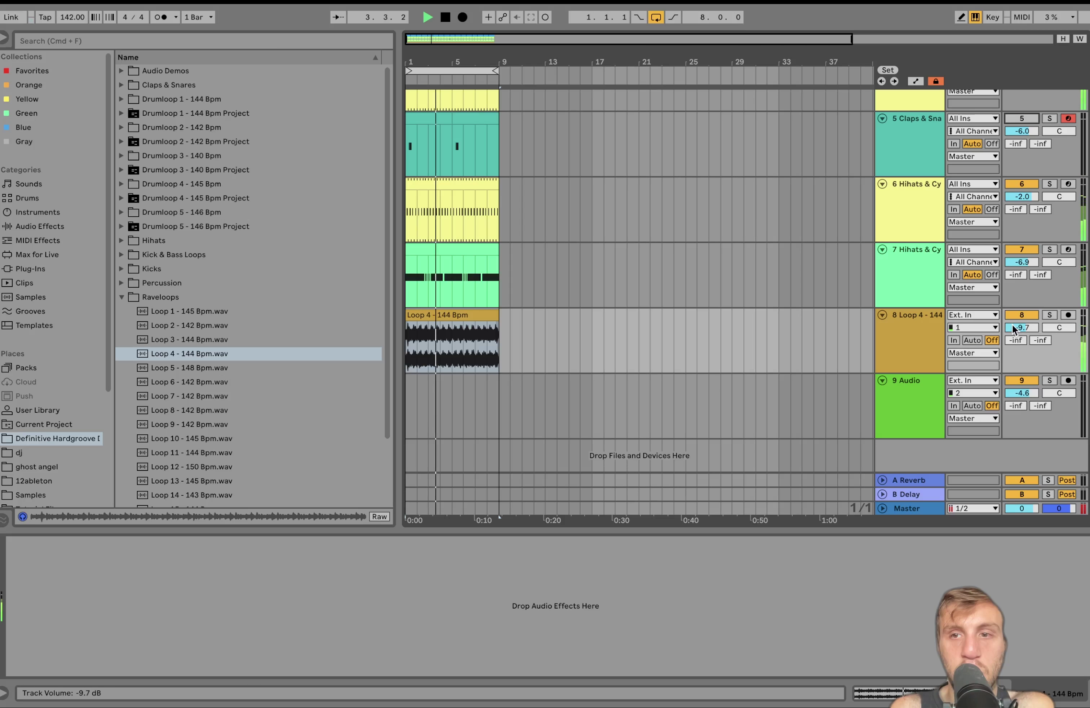
{"action": "left_click_drag", "start_coordinate": [1024, 356], "coordinate": [1023, 365]}
Add an Auto Filter to the Loop 4 track as a high-pass at 235 Hz with 12% resonance
{"action": "left_click", "coordinate": [909, 351]}
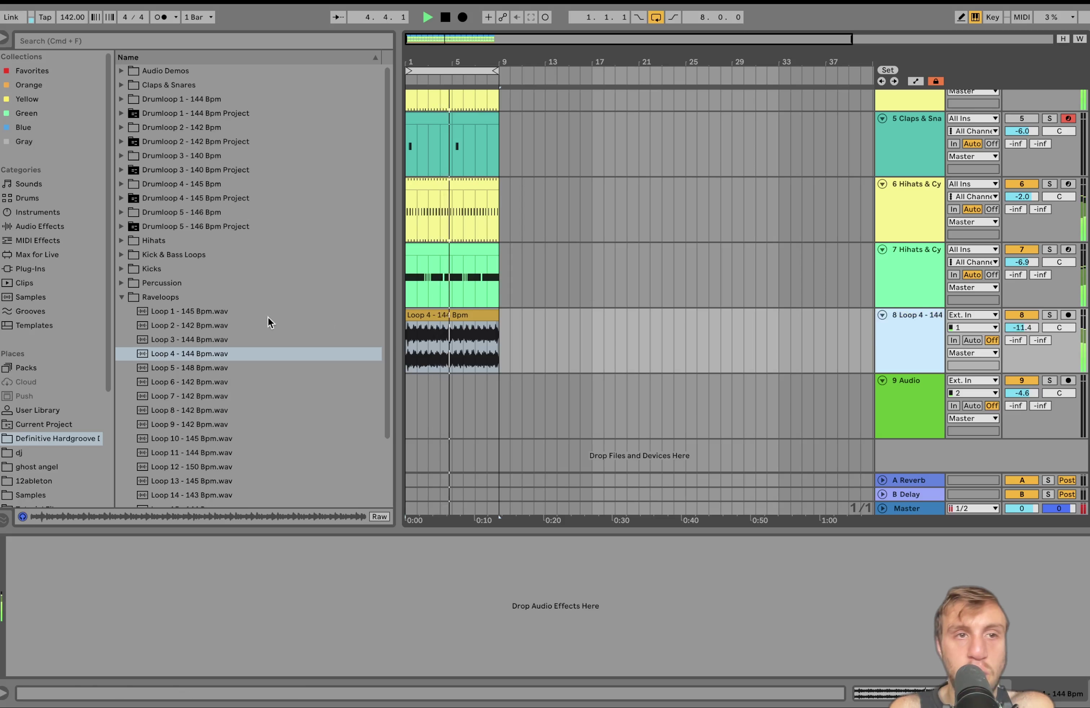
{"action": "left_click", "coordinate": [60, 226]}
{"action": "double_click", "coordinate": [161, 114]}
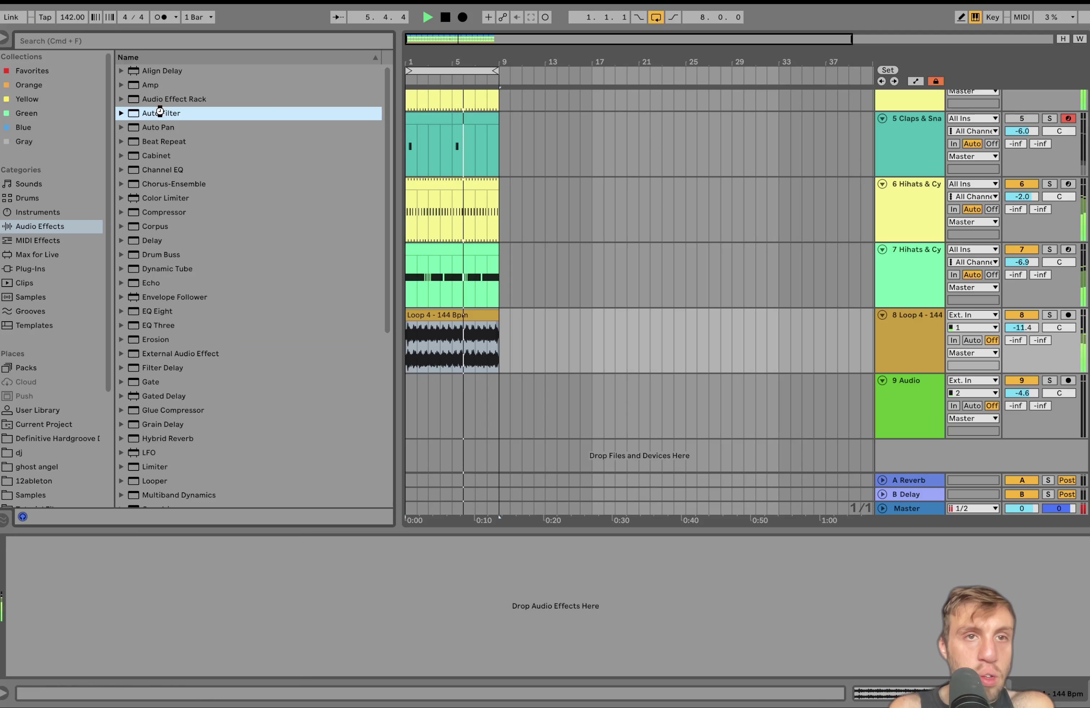
{"action": "mouse_move", "coordinate": [103, 630]}
{"action": "left_mouse_down"}
{"action": "mouse_move", "coordinate": [122, 621]}
{"action": "mouse_move", "coordinate": [102, 621]}
{"action": "left_mouse_up"}
Audition more Raveloops samples and place Loop 11 - 144 Bpm.wav at bar 1 of audio track 9
{"action": "left_click", "coordinate": [54, 439]}
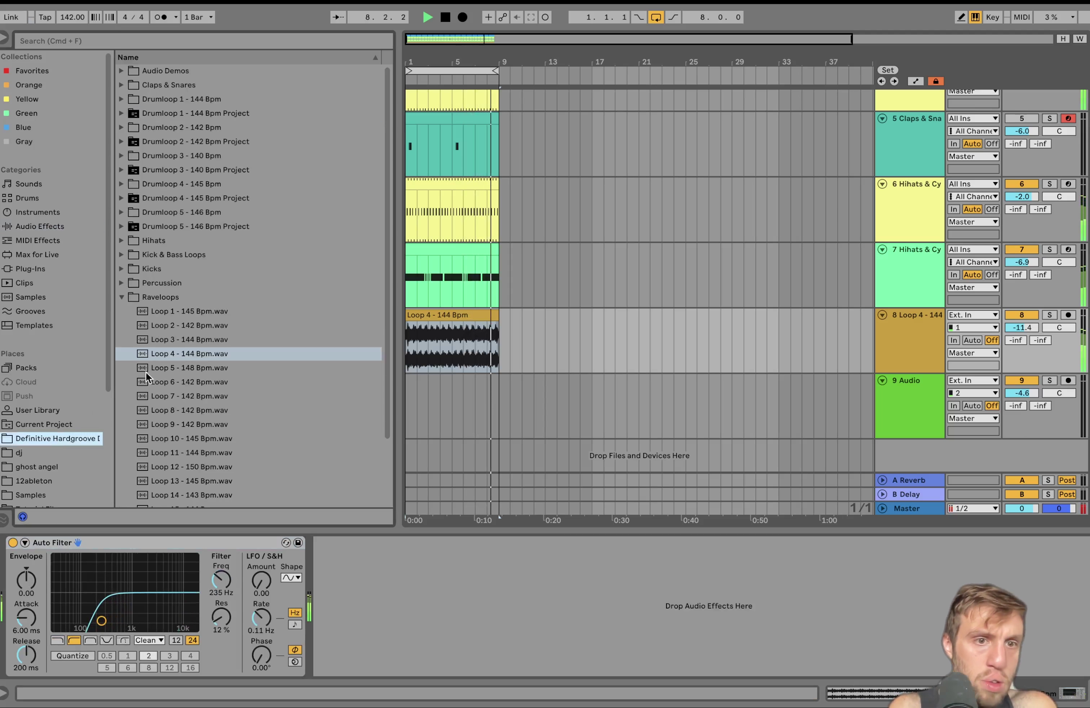
{"action": "left_click", "coordinate": [165, 371]}
{"action": "left_click", "coordinate": [238, 459]}
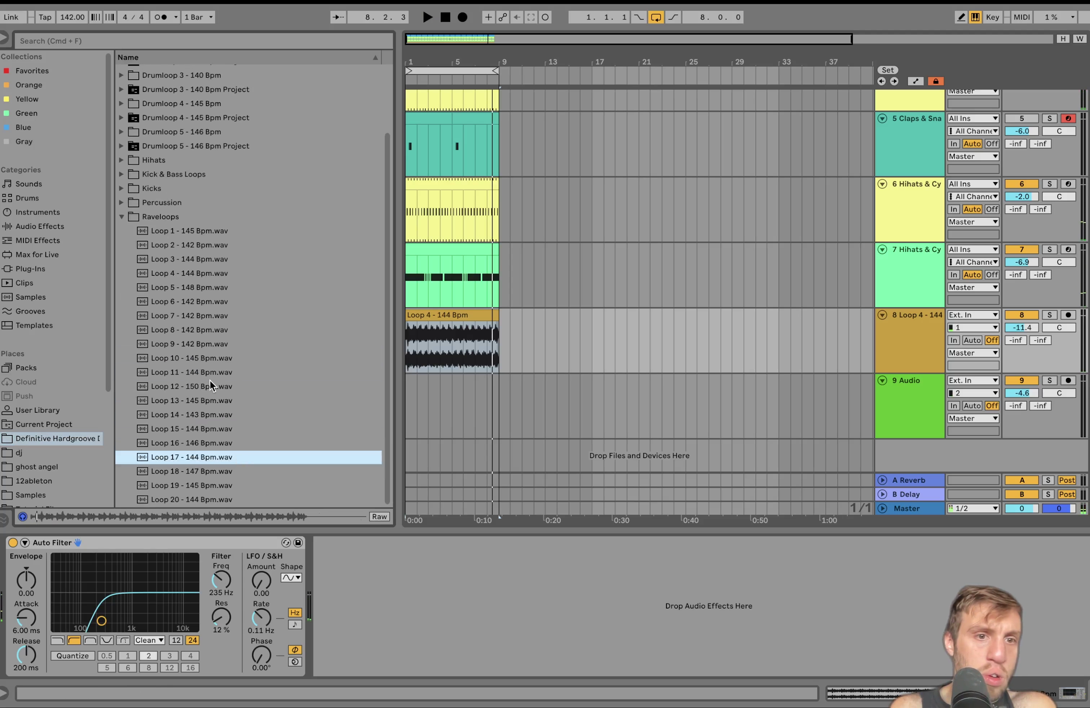
{"action": "left_click", "coordinate": [201, 376]}
{"action": "left_click", "coordinate": [179, 384]}
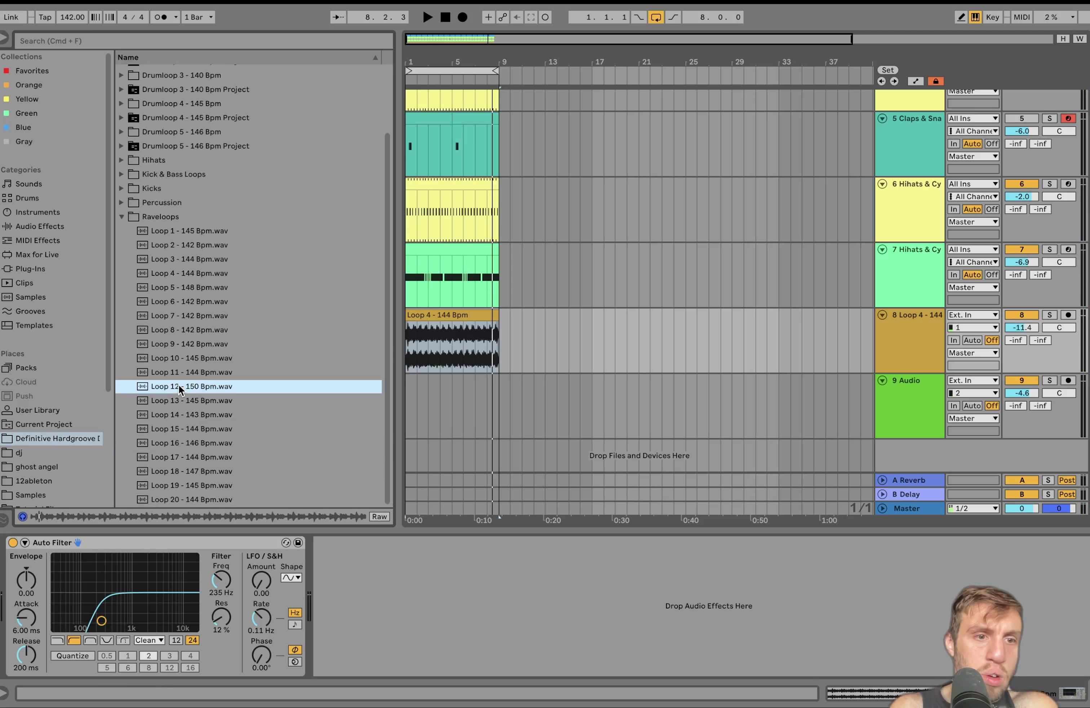
{"action": "key", "text": "Down"}
{"action": "left_click_drag", "start_coordinate": [182, 372], "coordinate": [407, 394]}
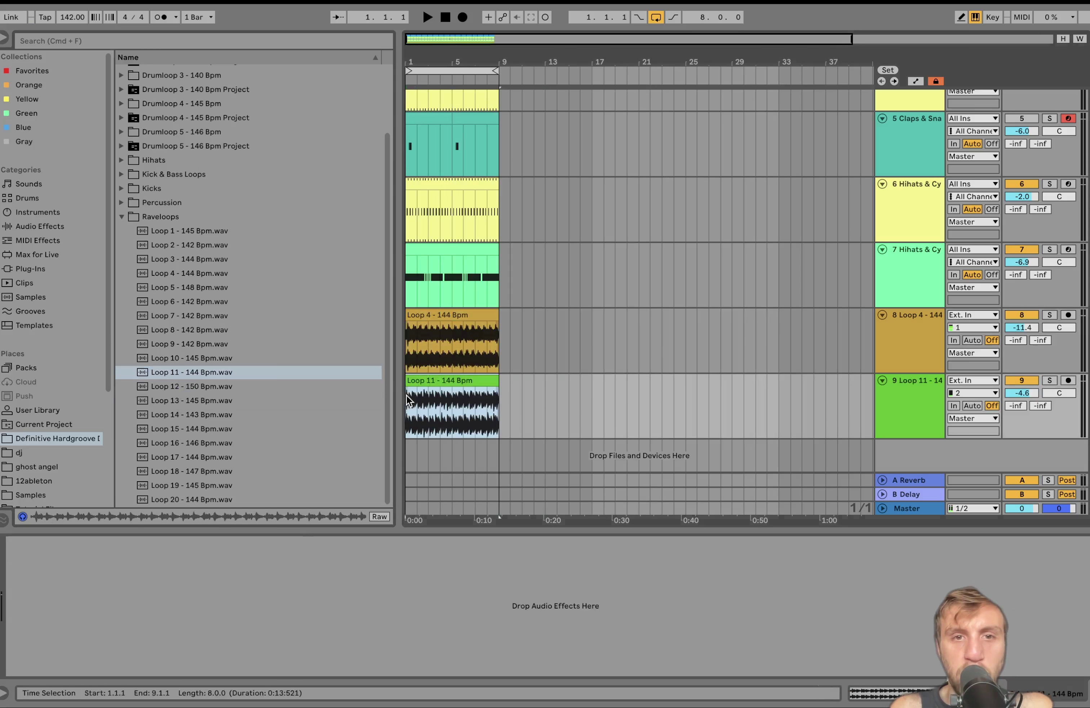
Open the Loop 11 clip, restrict its loop to the first beat, and play it
{"action": "double_click", "coordinate": [427, 379]}
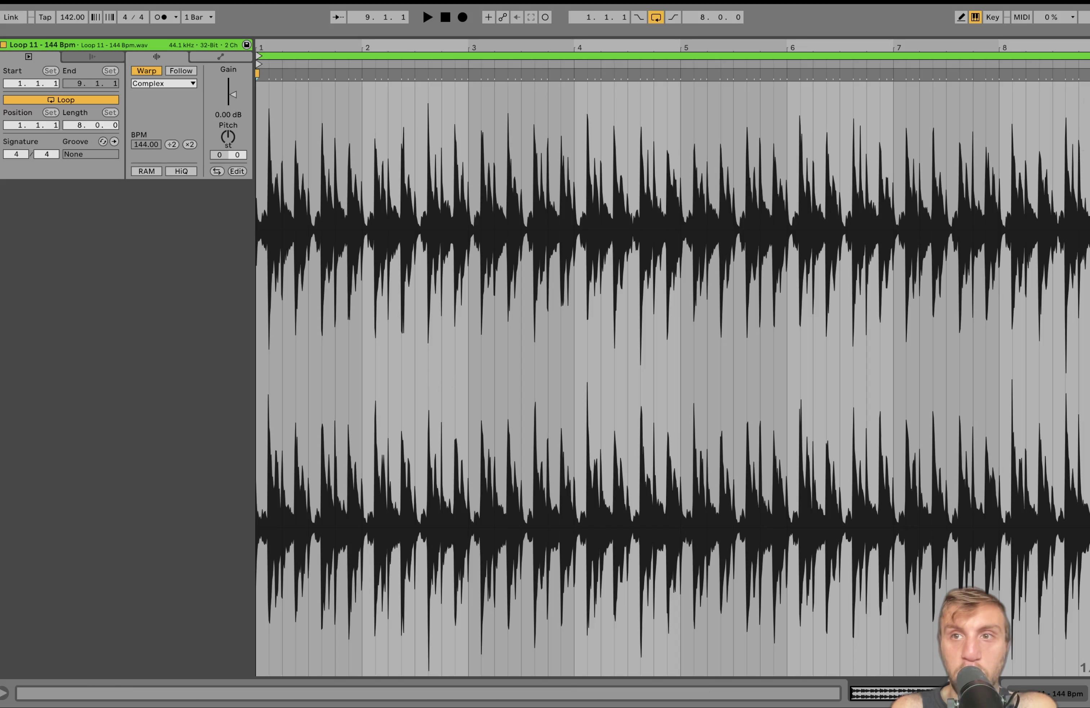
{"action": "left_click_drag", "start_coordinate": [1057, 299], "coordinate": [284, 321]}
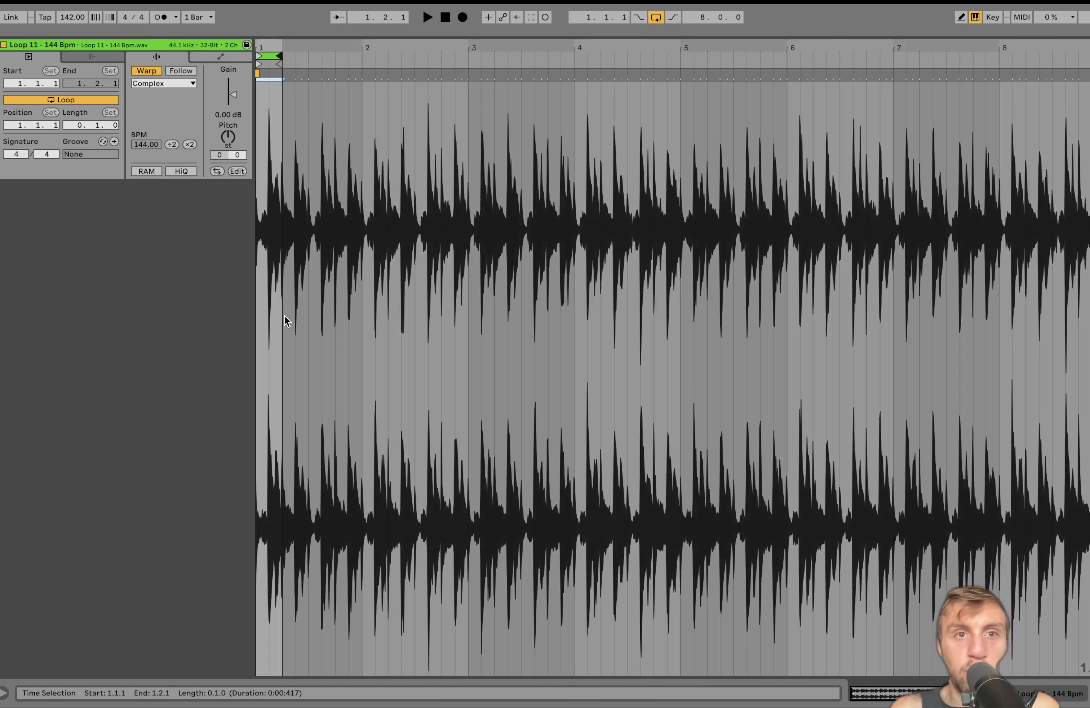
{"action": "key", "text": "space"}
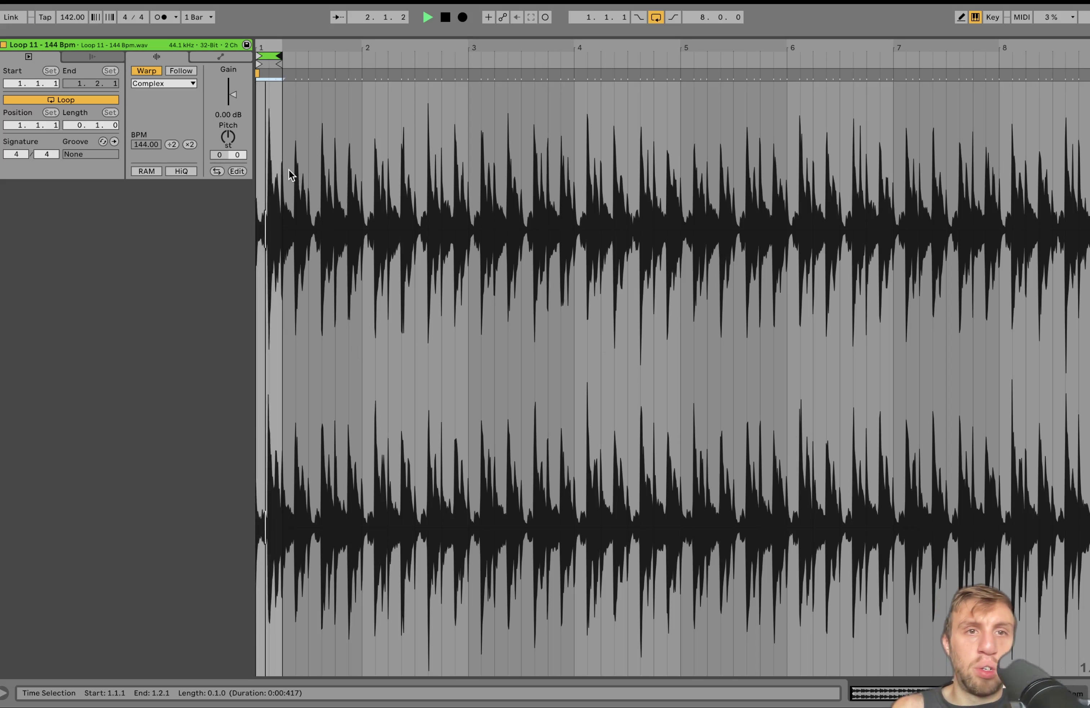
Add a warp marker just before the second beat's transient, align it to 1.2.1, and return to the arrangement
{"action": "scroll", "coordinate": [290, 172], "scroll_direction": "up", "scroll_amount": 10}
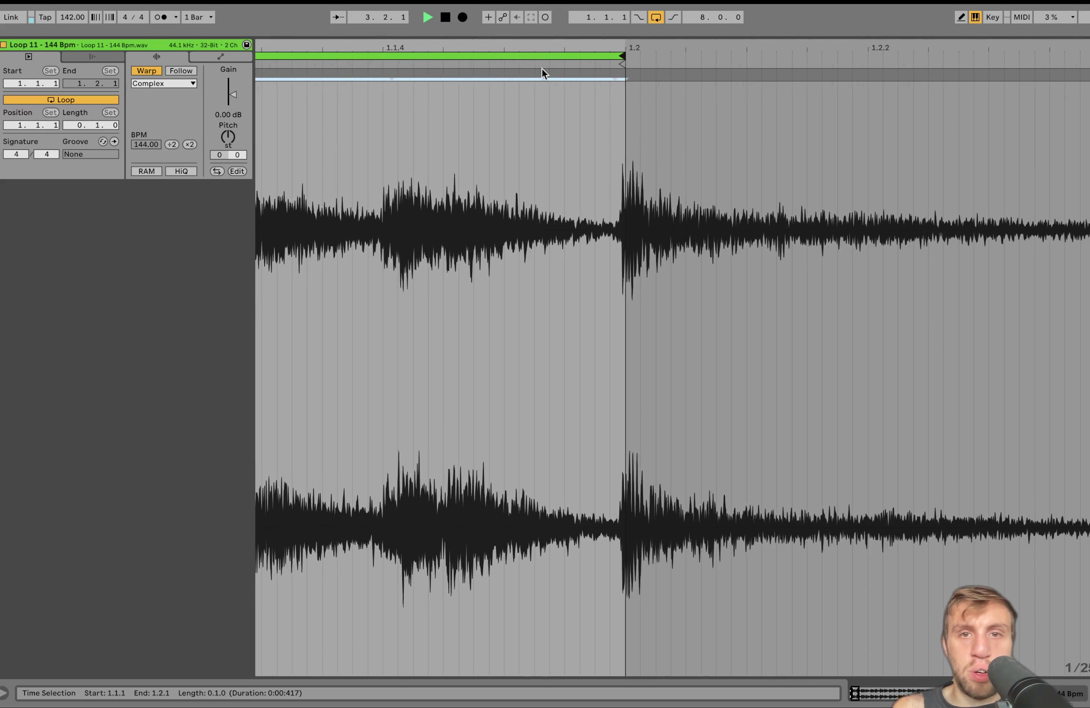
{"action": "double_click", "coordinate": [615, 75]}
{"action": "left_click_drag", "start_coordinate": [616, 75], "coordinate": [620, 74]}
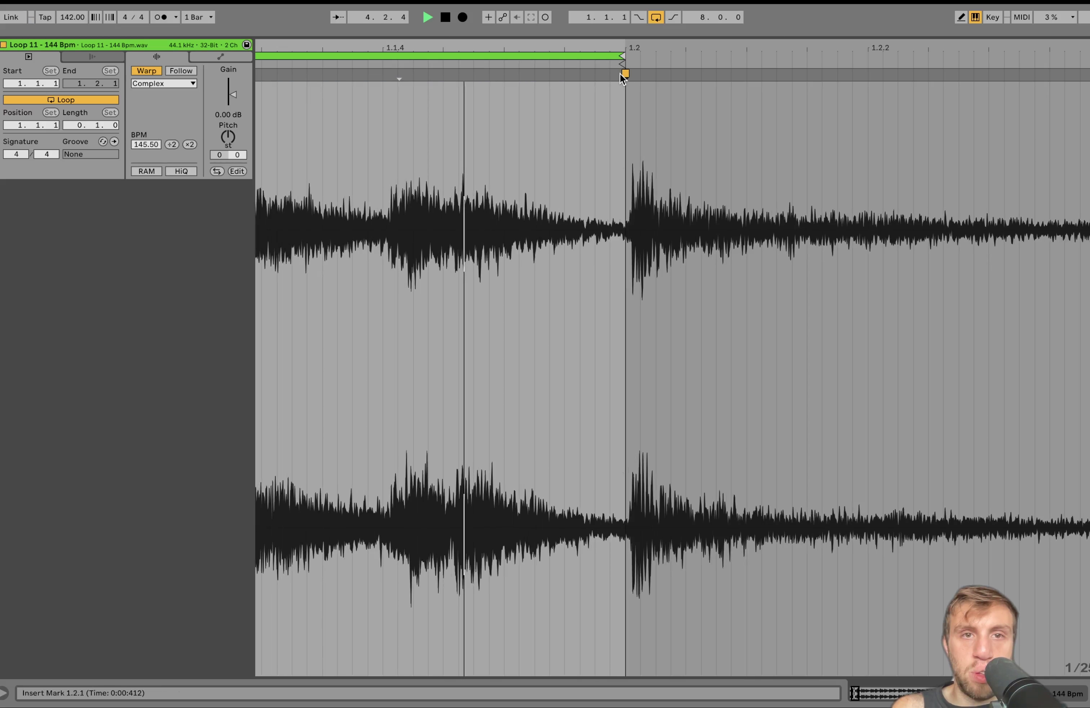
{"action": "left_click", "coordinate": [1054, 689]}
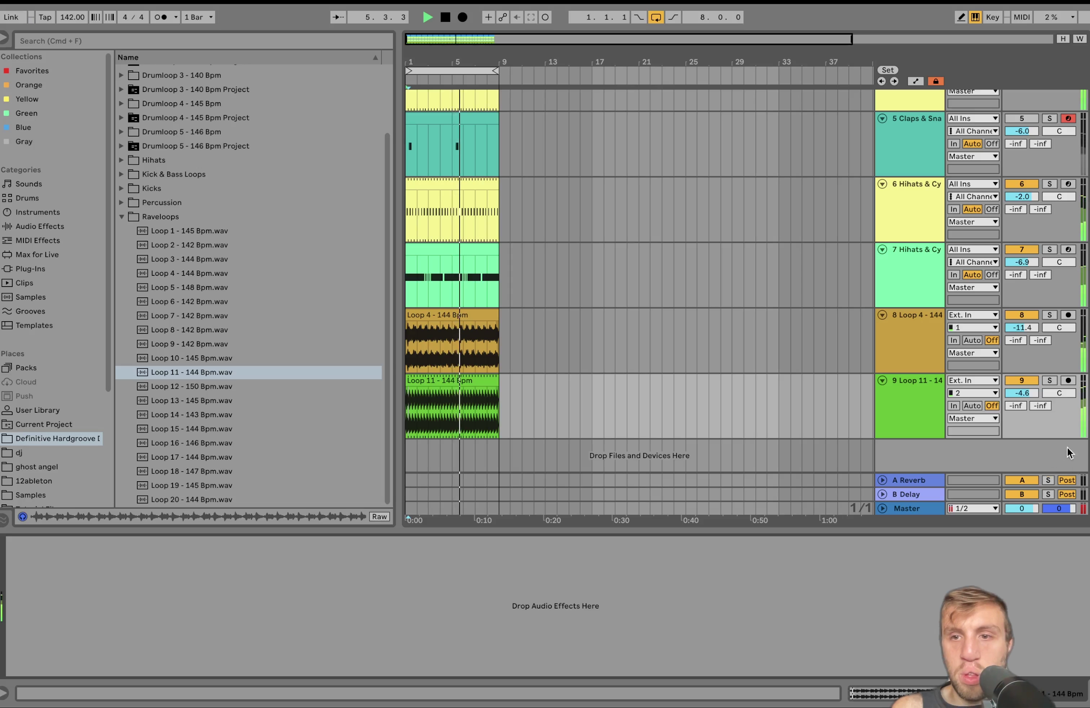
Set the Loop 11 track's volume to -5.2 dB, listening to it soloed and with the Loop 4 track muted
{"action": "left_click", "coordinate": [1047, 381]}
{"action": "double_click", "coordinate": [1029, 393]}
{"action": "left_click", "coordinate": [1050, 381]}
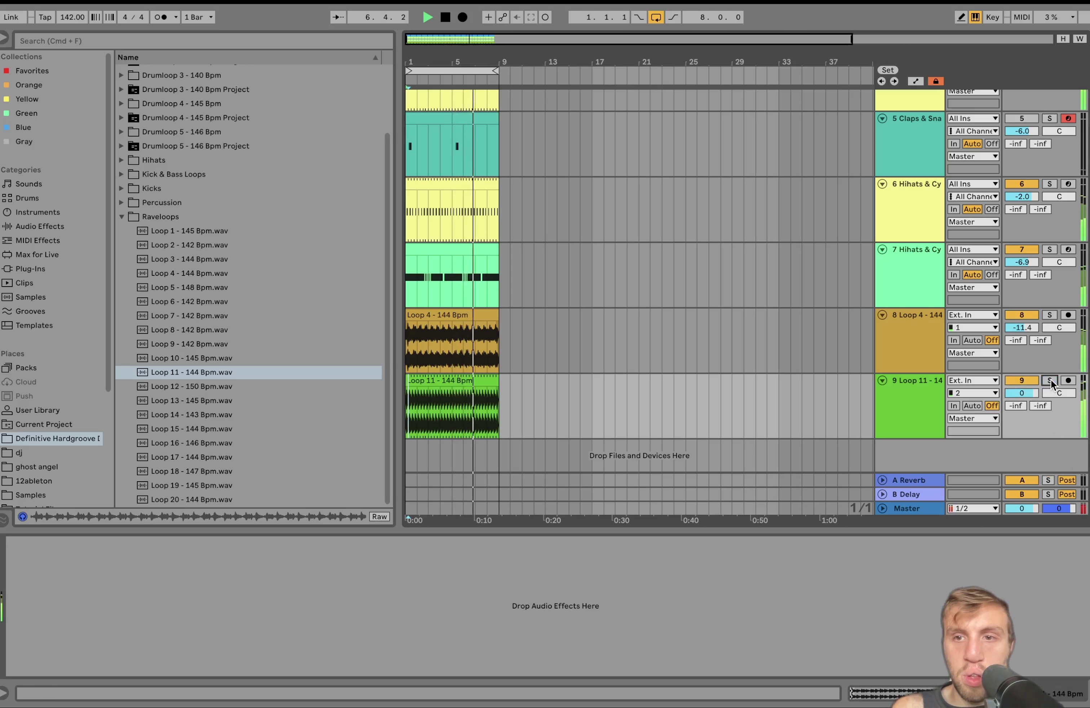
{"action": "left_click", "coordinate": [1025, 315]}
{"action": "left_click_drag", "start_coordinate": [1030, 393], "coordinate": [1030, 427]}
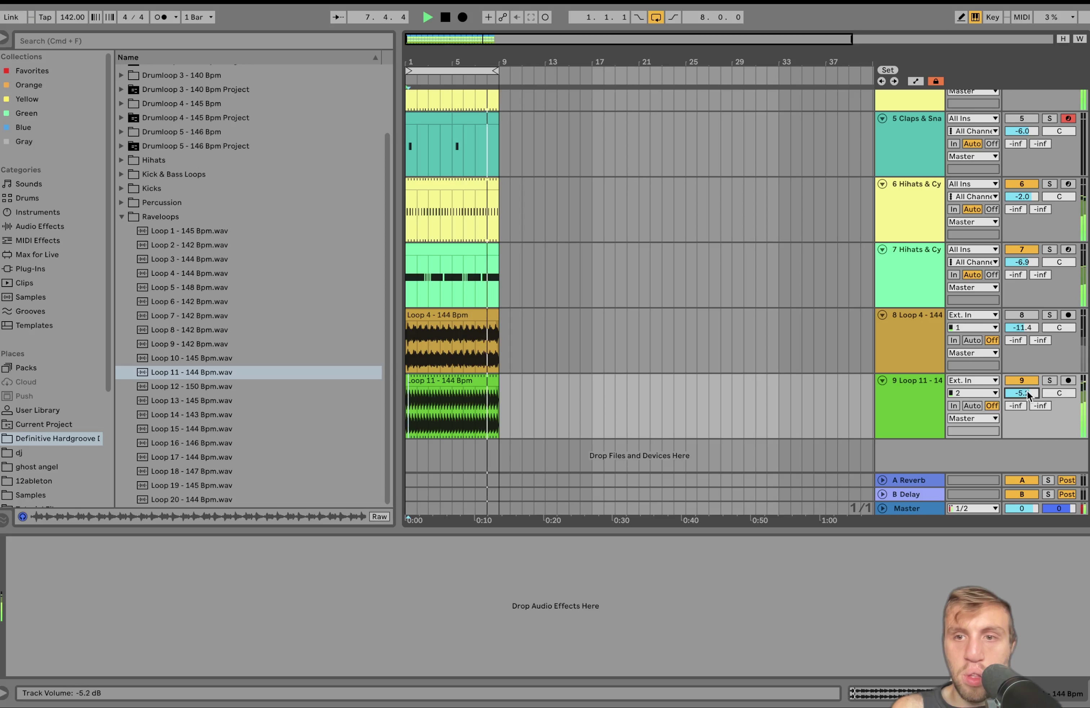
{"action": "left_click", "coordinate": [1025, 315]}
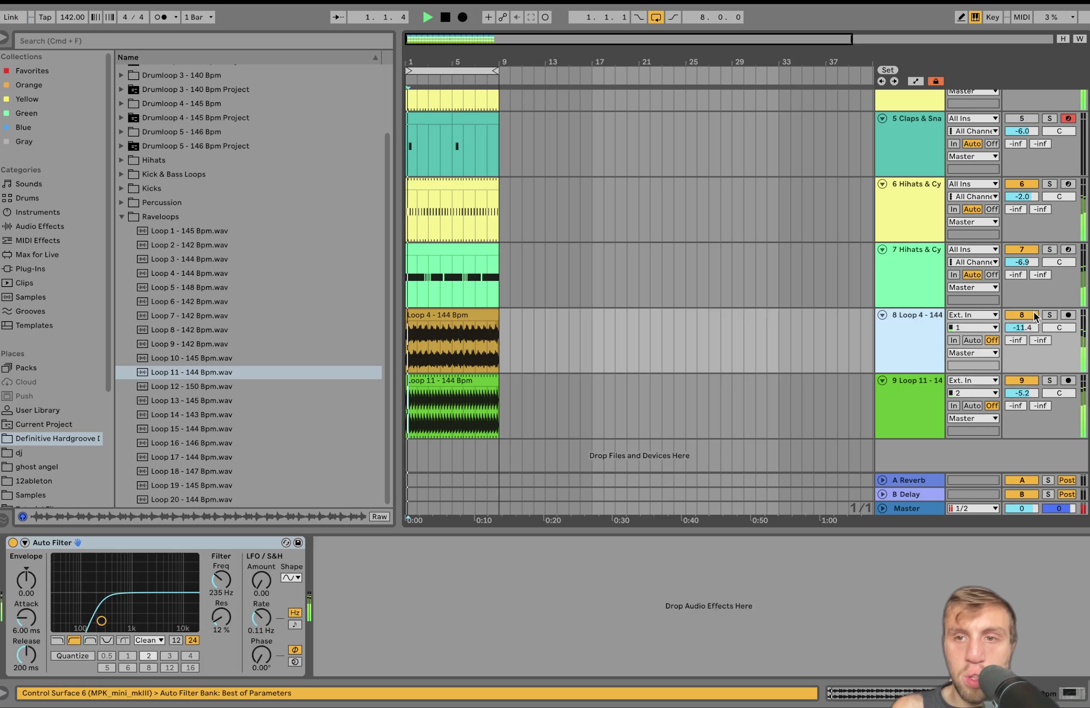
Add an Auto Pan after the Auto Filter on the Loop 4 track and play the loop
{"action": "left_click", "coordinate": [40, 226]}
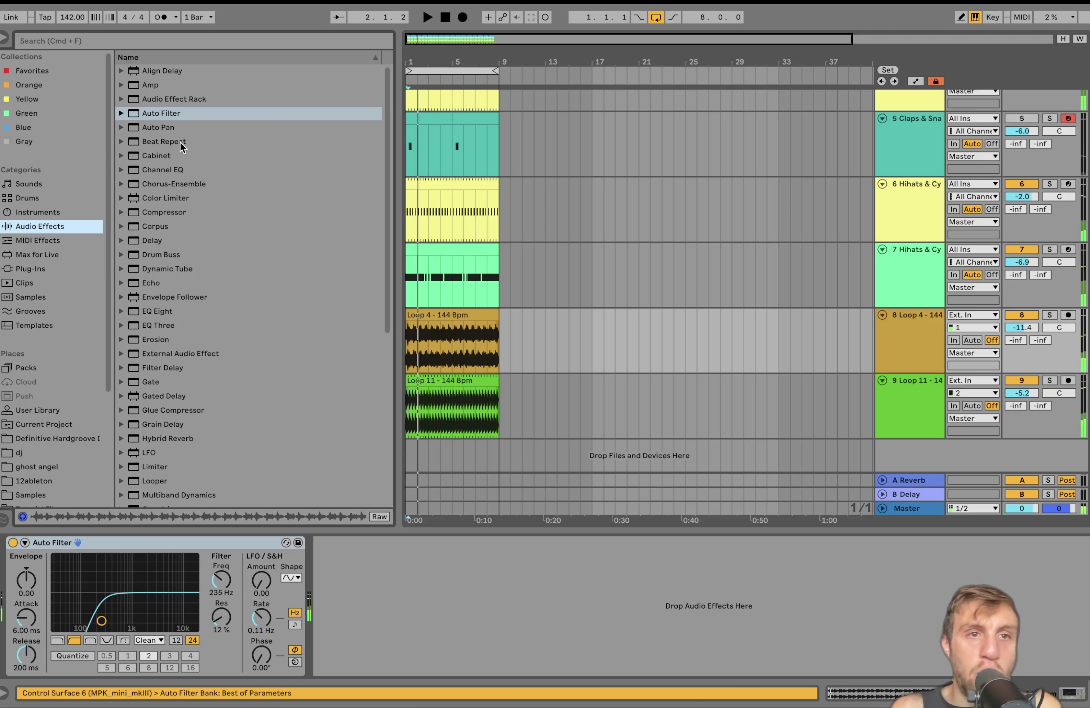
{"action": "left_click", "coordinate": [158, 128]}
{"action": "double_click", "coordinate": [165, 129]}
{"action": "key", "text": "space"}
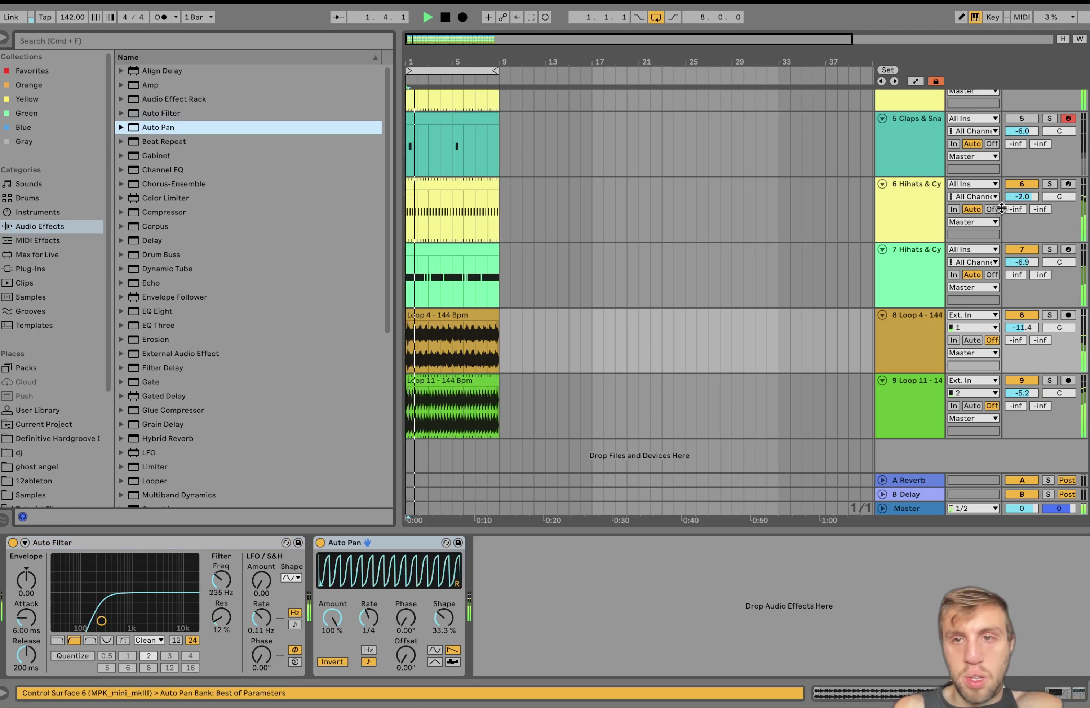
Unmute the Claps & Snares track, set the Loop 11 track's volume to -5.9 dB, and stop playback
{"action": "left_click", "coordinate": [1022, 119]}
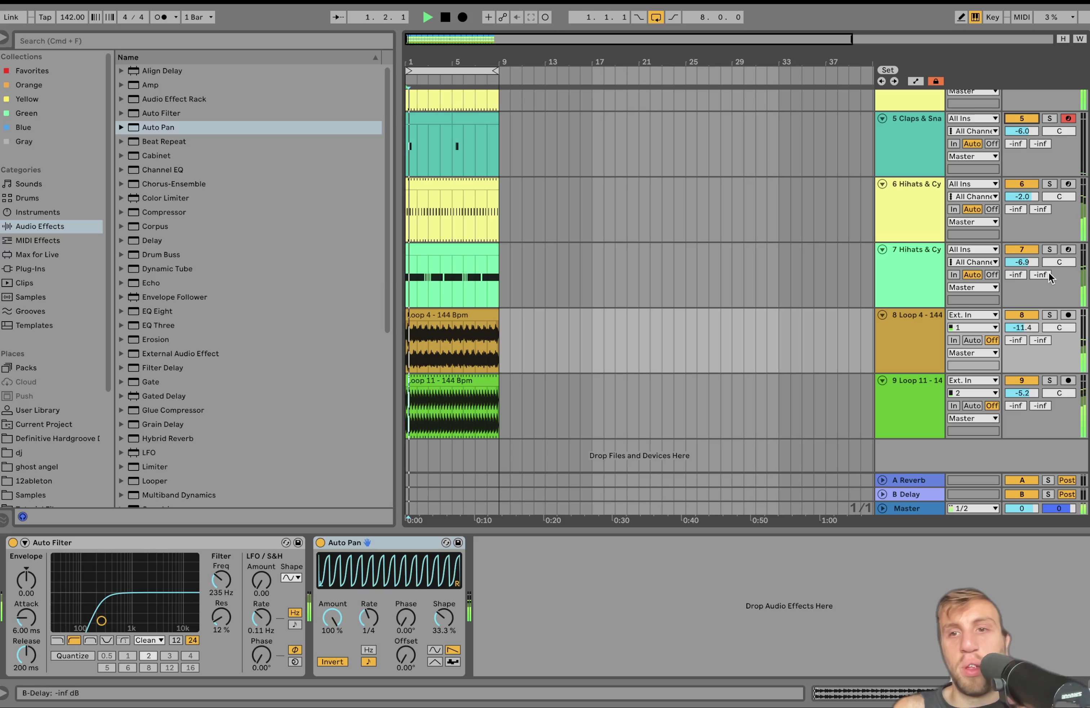
{"action": "left_click_drag", "start_coordinate": [1022, 393], "coordinate": [1022, 396]}
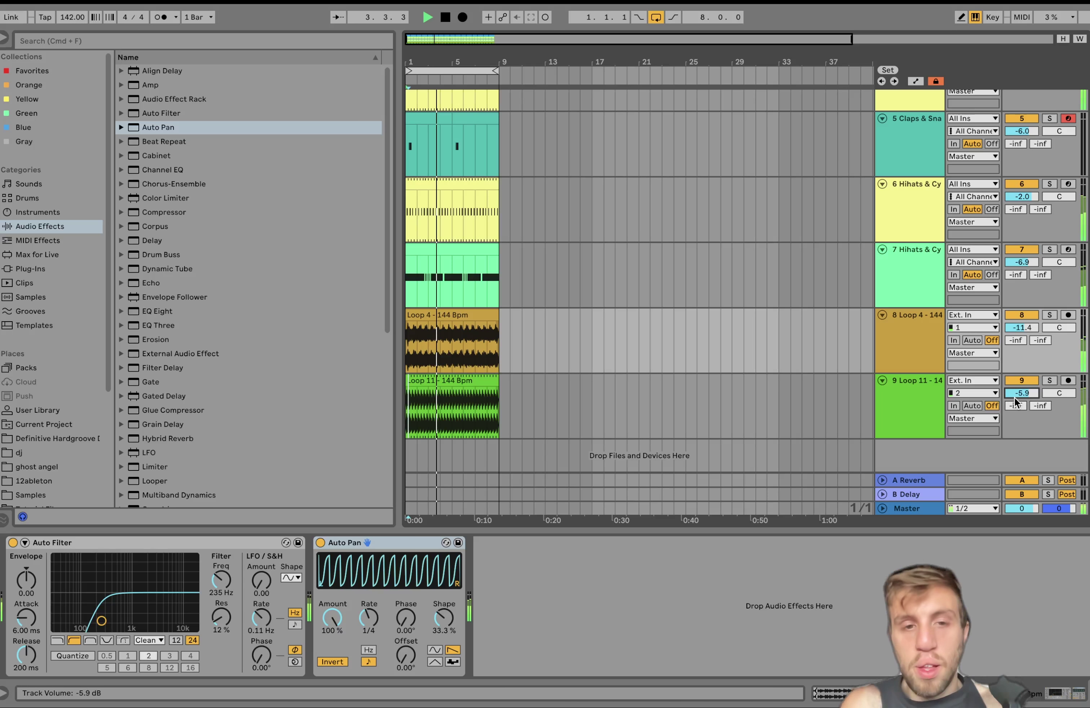
{"action": "key", "text": "space"}
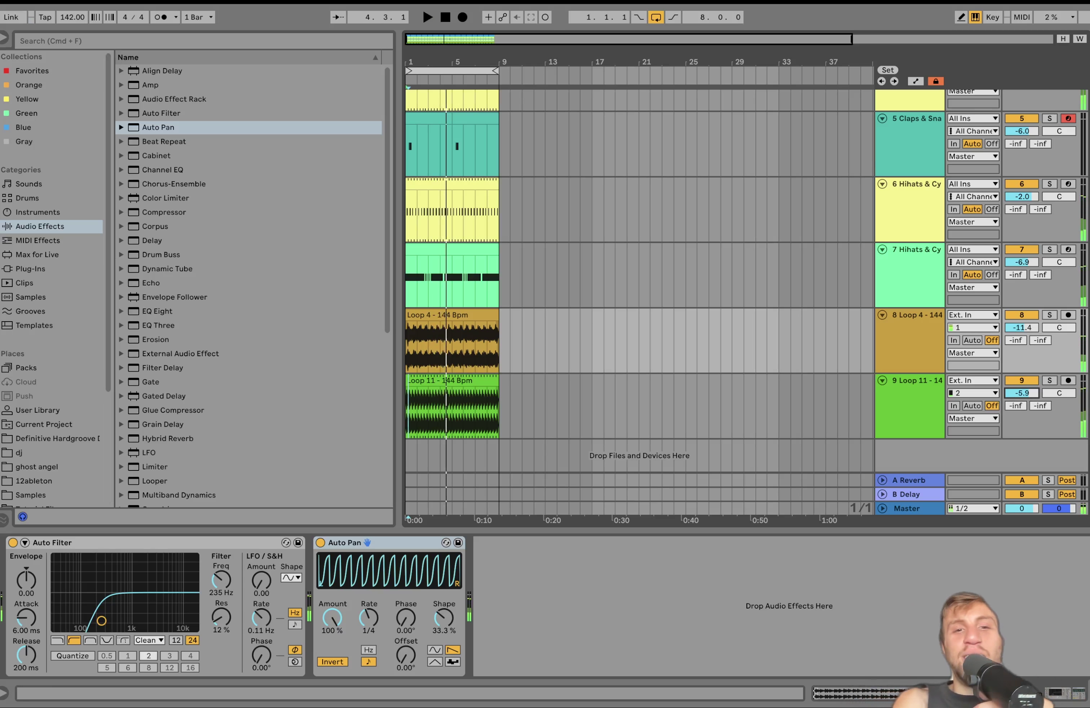
Insert a new MIDI track below the Loop 11 track and load an empty Drum Rack on it
{"action": "left_click", "coordinate": [54, 438]}
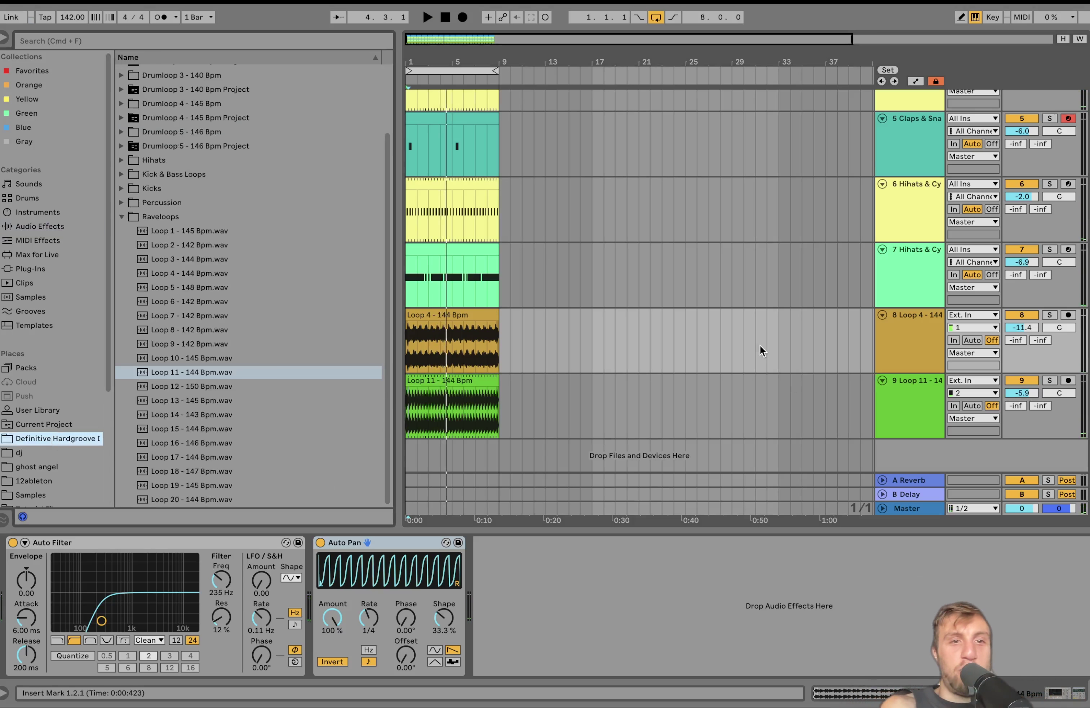
{"action": "scroll", "coordinate": [609, 280], "scroll_direction": "up", "scroll_amount": 1}
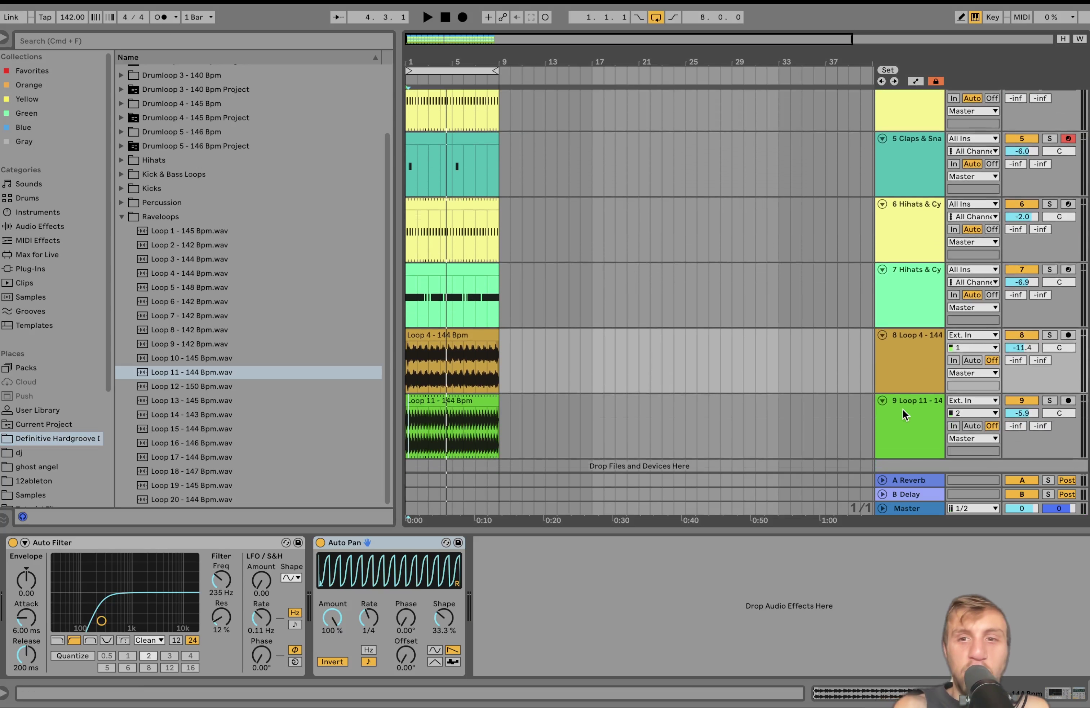
{"action": "left_click", "coordinate": [902, 411]}
{"action": "key", "text": "super+shift+t"}
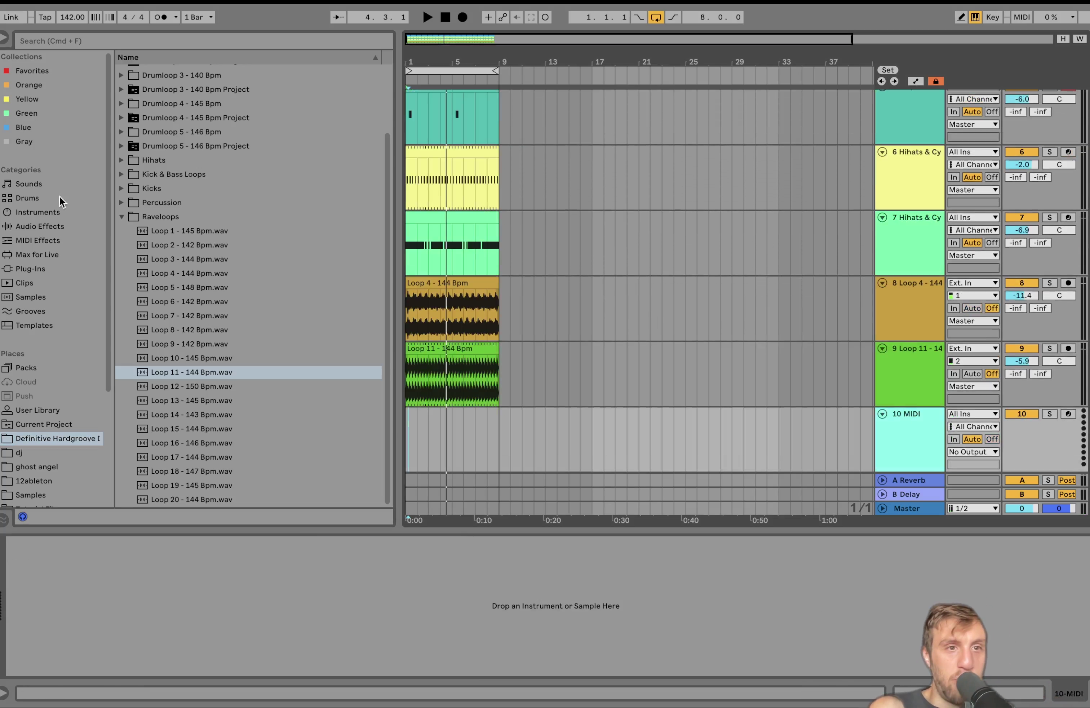
{"action": "left_click", "coordinate": [35, 198]}
{"action": "double_click", "coordinate": [174, 85]}
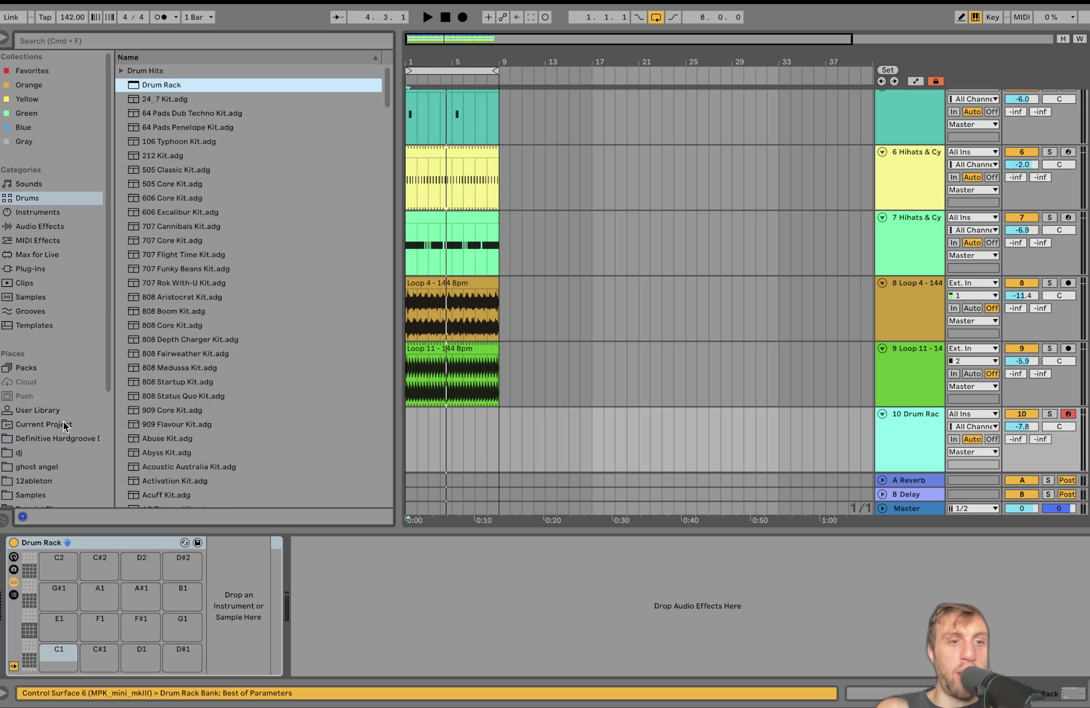
Load all ten samples, Hits & Percussion 1 to 10, from the pack's Percussion folder into the Drum Rack starting on the C1 pad
{"action": "left_click", "coordinate": [52, 439]}
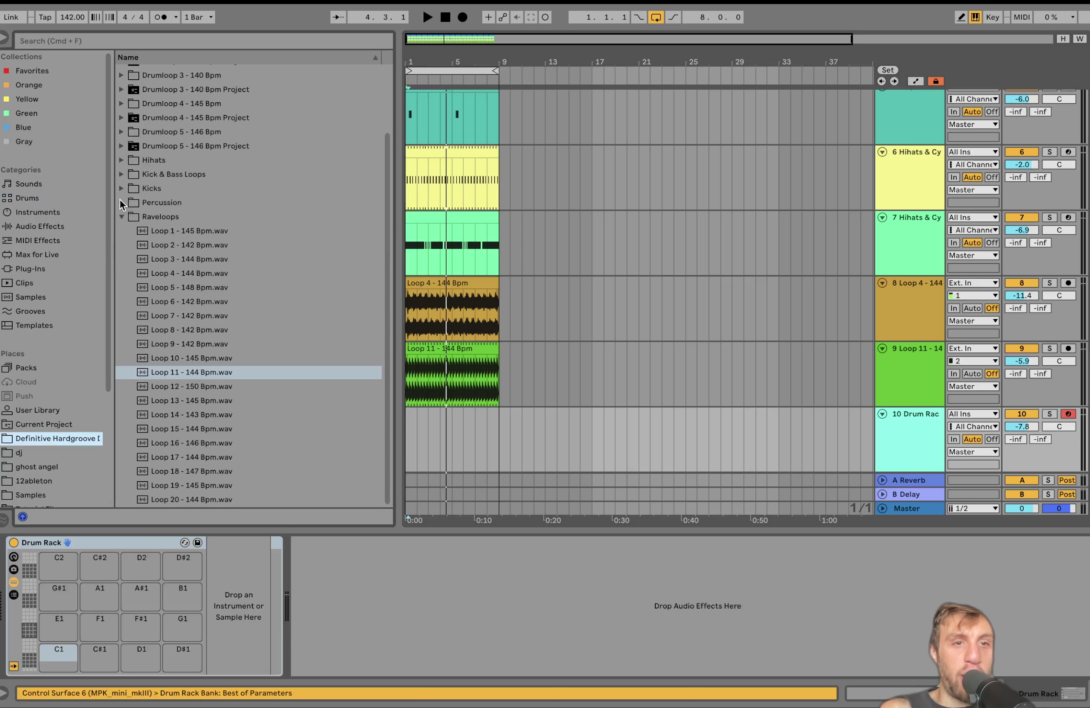
{"action": "left_click", "coordinate": [122, 203]}
{"action": "left_click", "coordinate": [170, 294]}
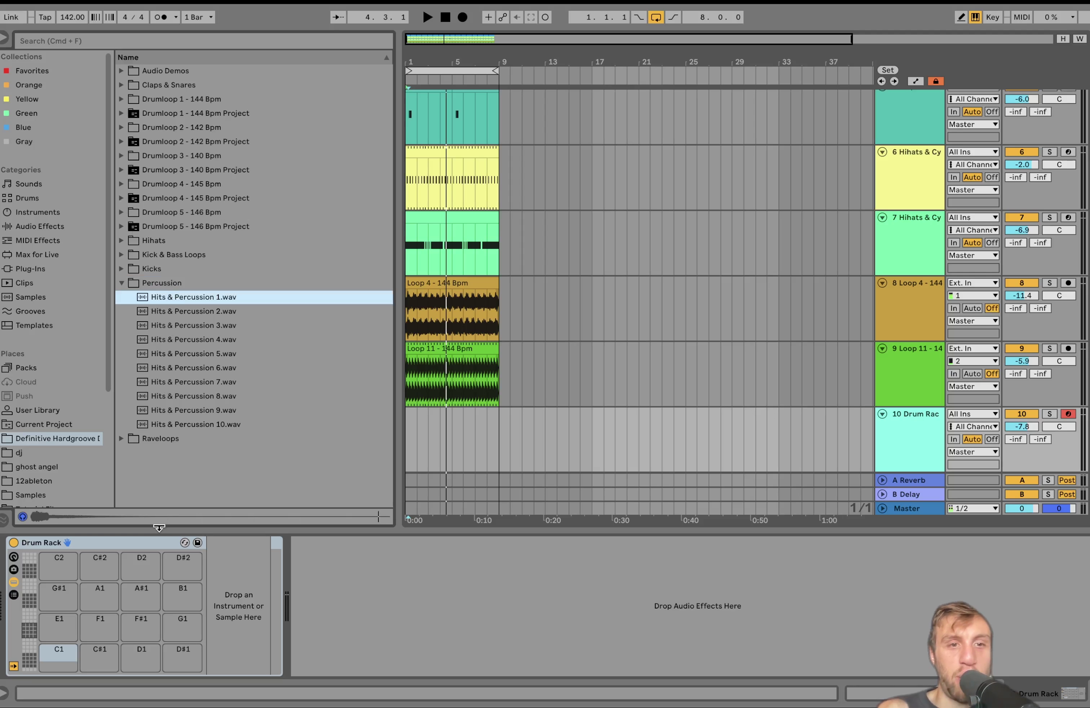
{"action": "left_click", "coordinate": [176, 423], "text": "shift"}
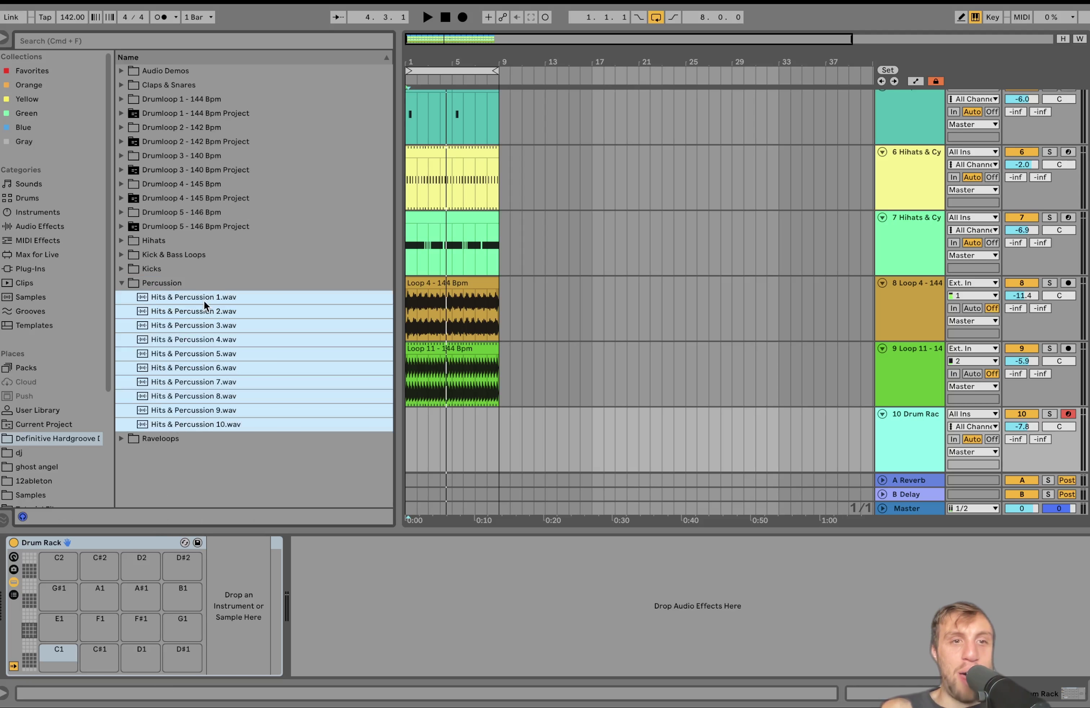
{"action": "left_click_drag", "start_coordinate": [88, 601], "coordinate": [57, 655]}
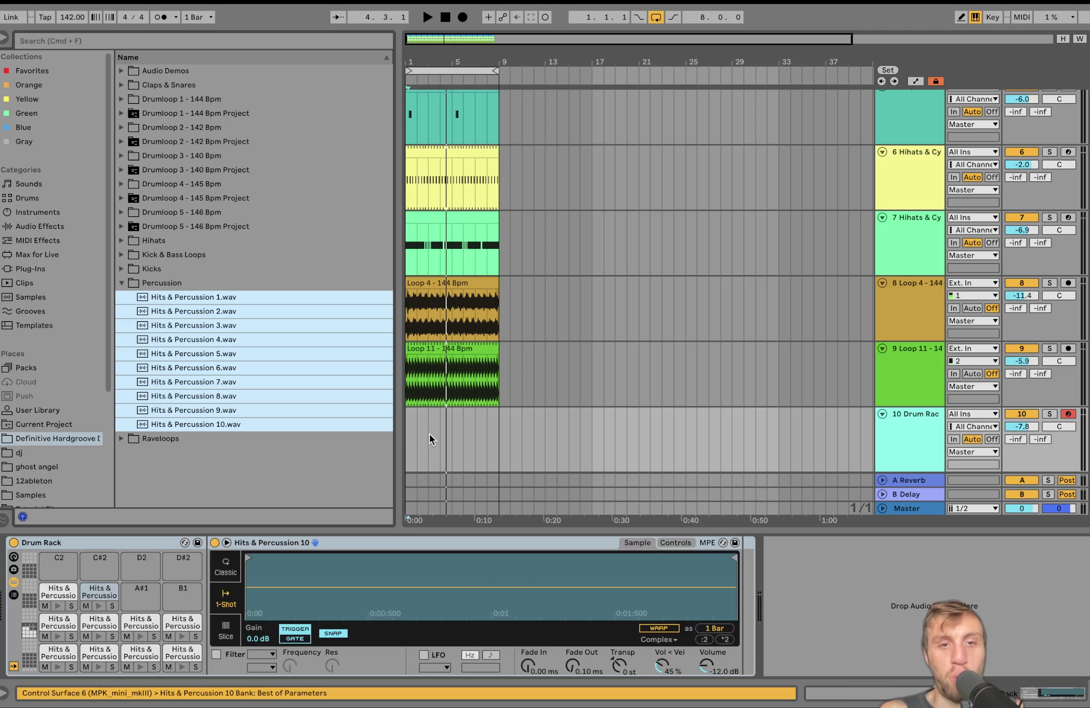
Create a one-bar MIDI clip at bar 1 on the Drum Rack track
{"action": "left_click_drag", "start_coordinate": [409, 445], "coordinate": [456, 445]}
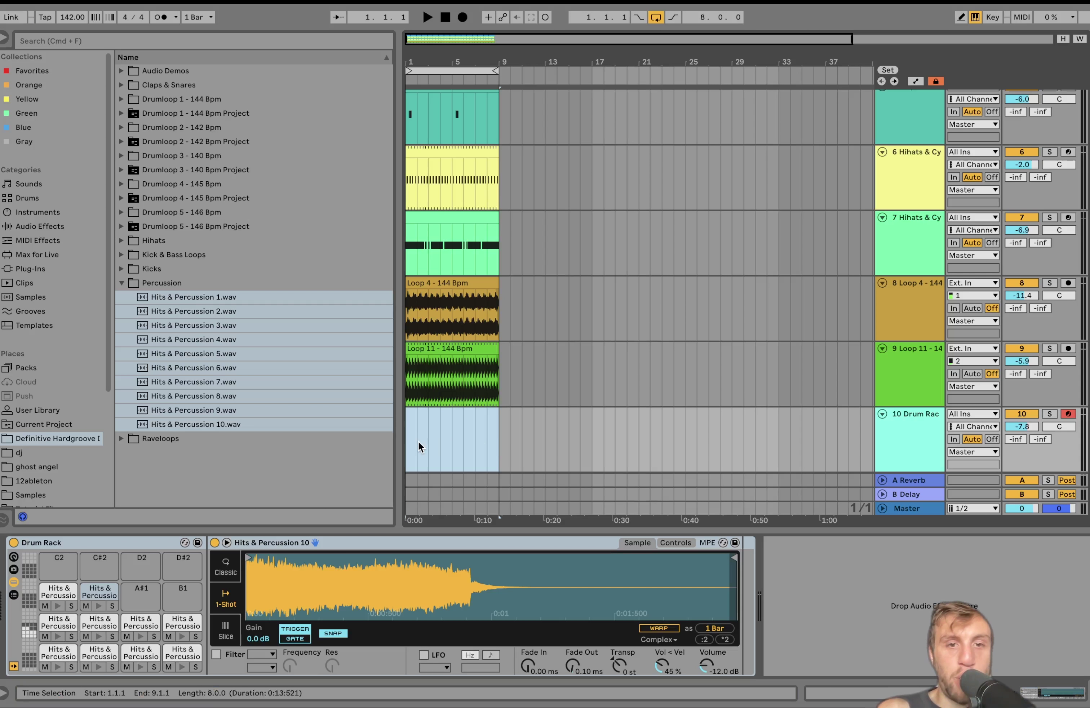
{"action": "left_click_drag", "start_coordinate": [418, 441], "coordinate": [397, 442]}
{"action": "key", "text": "super+shift+m"}
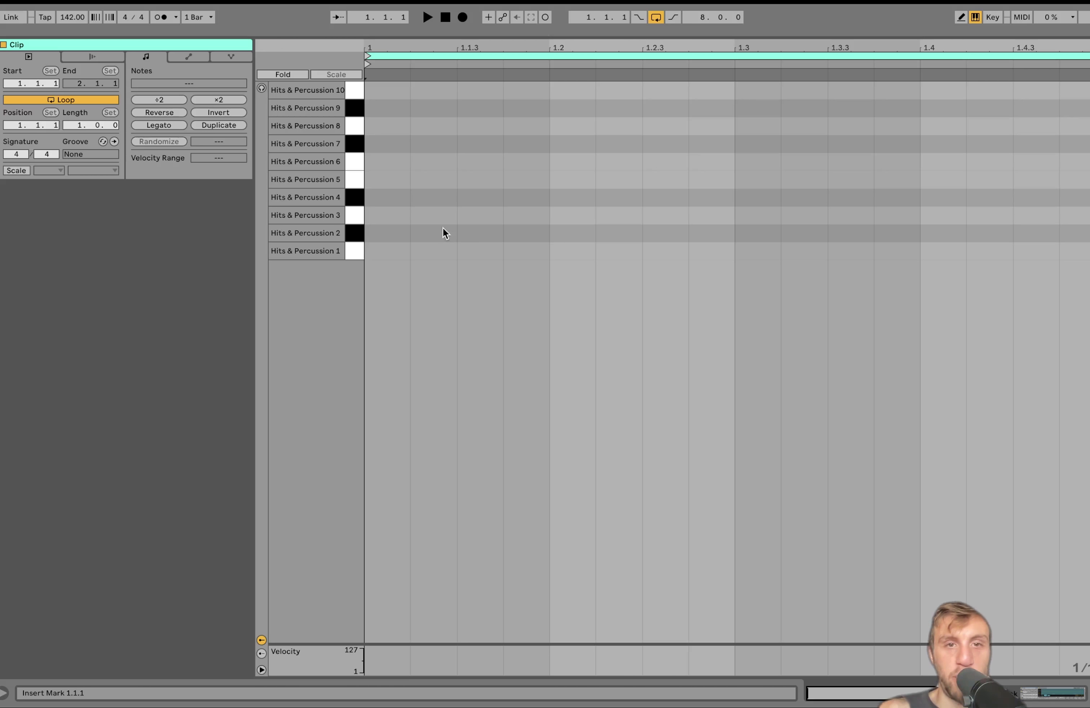
Add Hits & Percussion 1, 2 and 3 notes on the last three sixteenths of beat one, nudging the first and third slightly late
{"action": "double_click", "coordinate": [432, 252]}
{"action": "double_click", "coordinate": [478, 234]}
{"action": "double_click", "coordinate": [526, 216]}
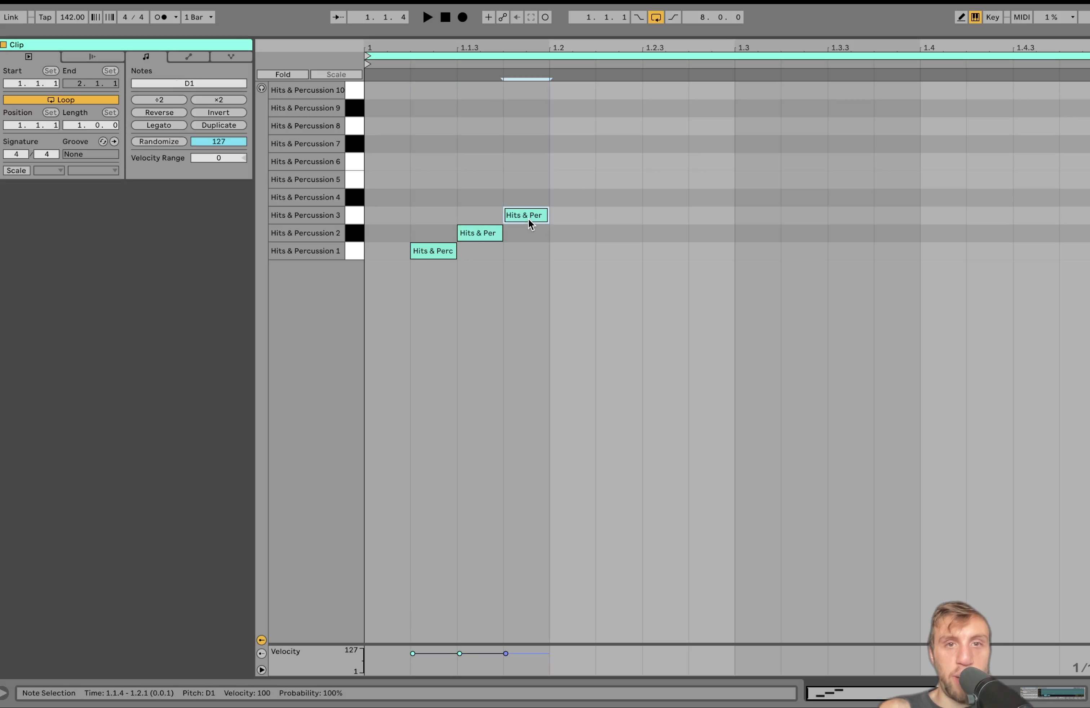
{"action": "left_click_drag", "start_coordinate": [432, 254], "coordinate": [440, 253]}
{"action": "left_click", "coordinate": [526, 214]}
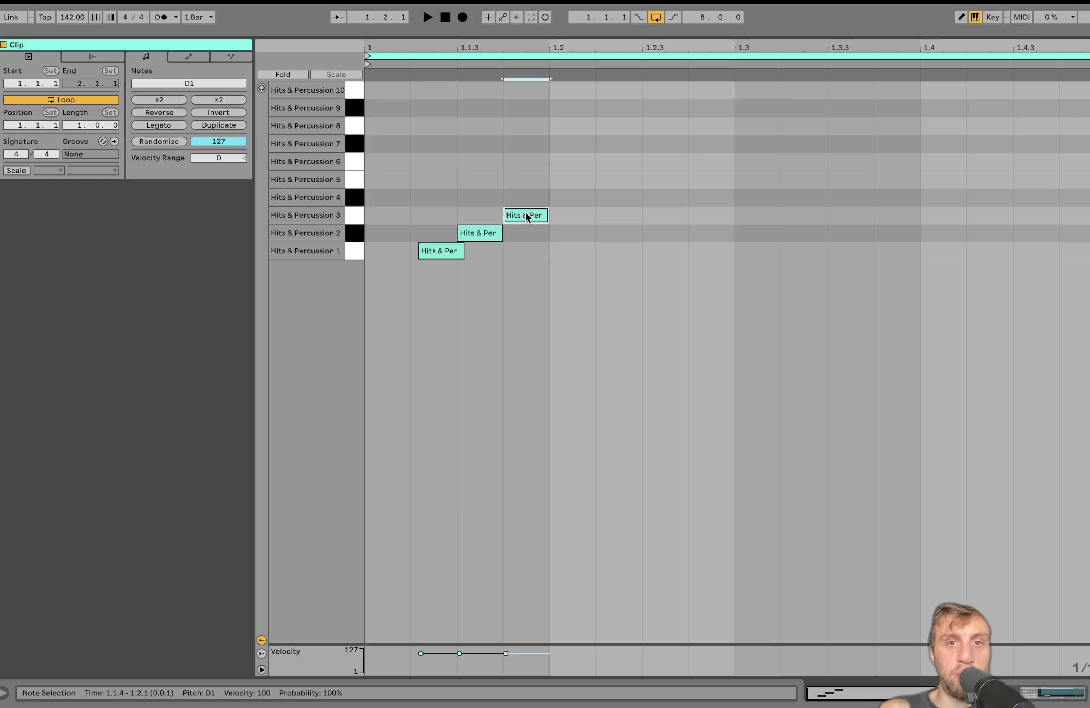
{"action": "left_click_drag", "start_coordinate": [526, 212], "coordinate": [530, 214]}
Duplicate the three percussion notes into beat two and nudge the copies slightly later
{"action": "key", "text": "ctrl+a"}
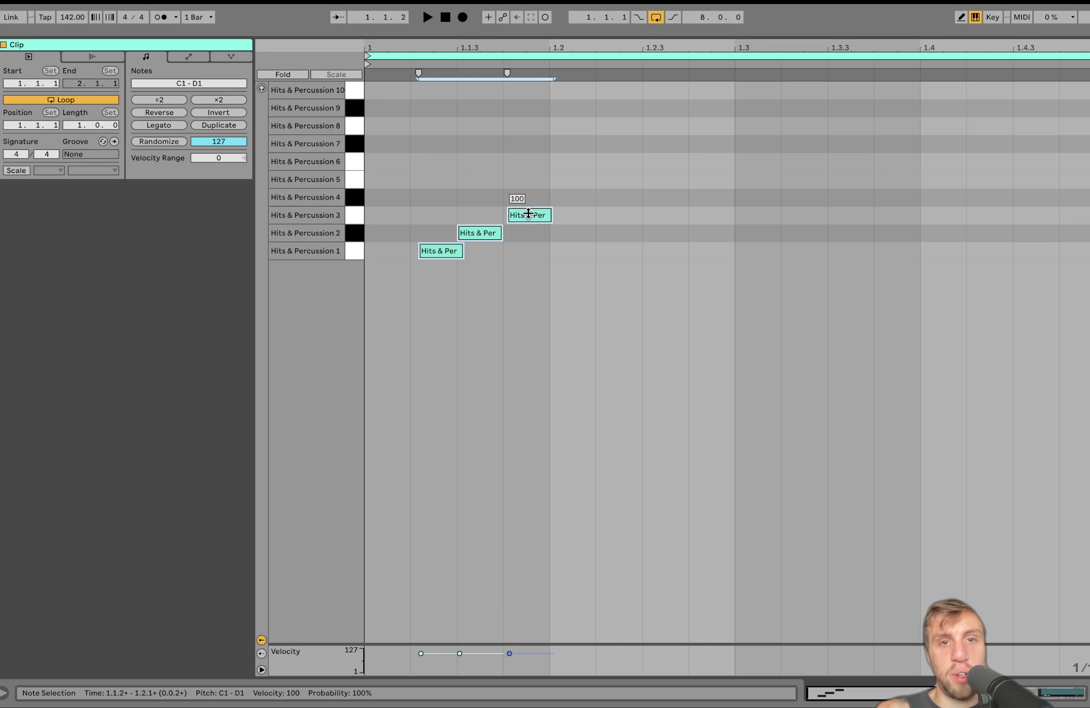
{"action": "key", "text": "ctrl+d"}
{"action": "key", "text": "Right"}
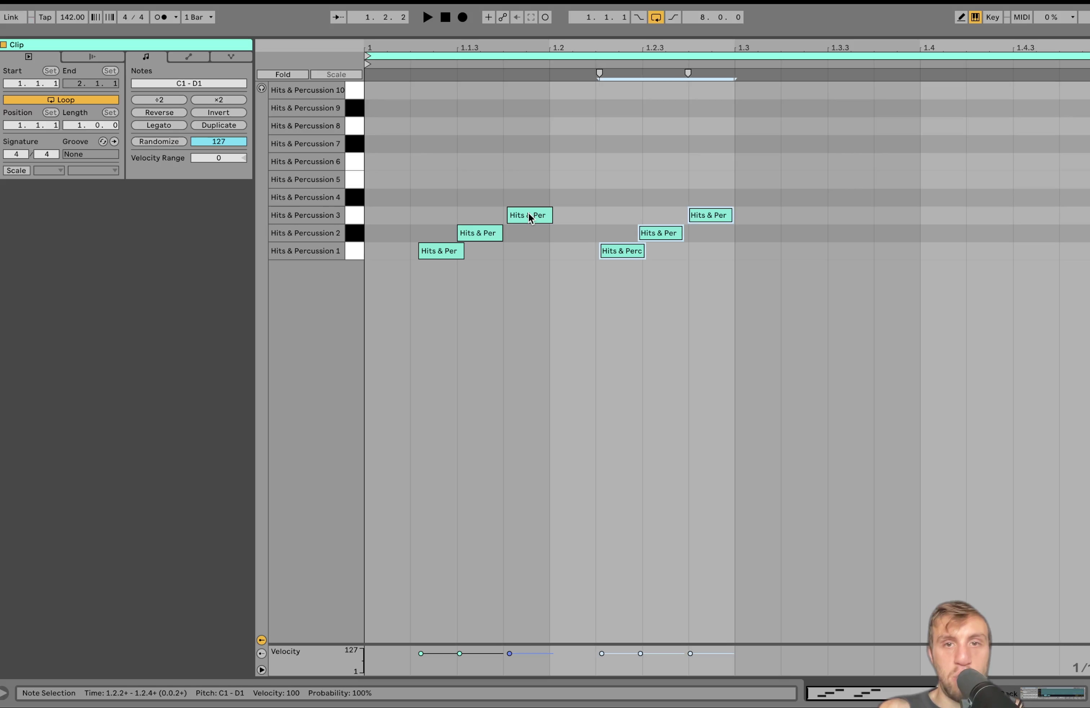
{"action": "left_click_drag", "start_coordinate": [665, 231], "coordinate": [667, 237]}
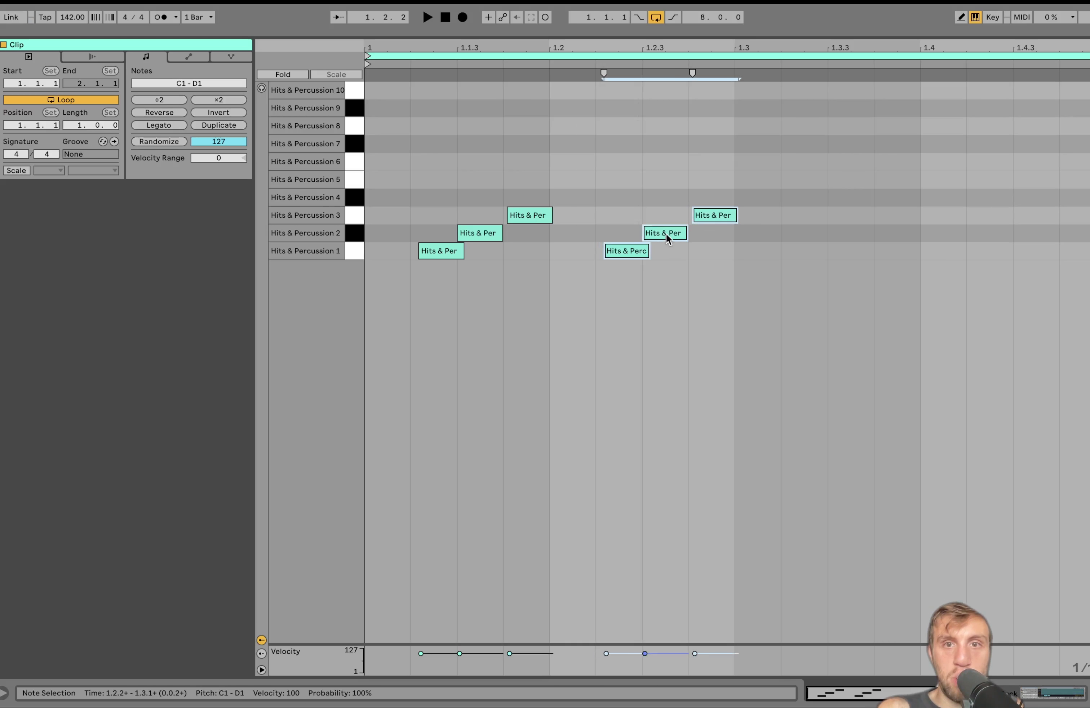
Delete the middle note in beat two, move the other two up to Hits & Percussion 4 and 6, and play the loop
{"action": "double_click", "coordinate": [665, 234]}
{"action": "left_click_drag", "start_coordinate": [622, 184], "coordinate": [777, 346]}
{"action": "key", "text": "Up"}
{"action": "key", "text": "Up"}
{"action": "key", "text": "Up"}
{"action": "key", "text": "space"}
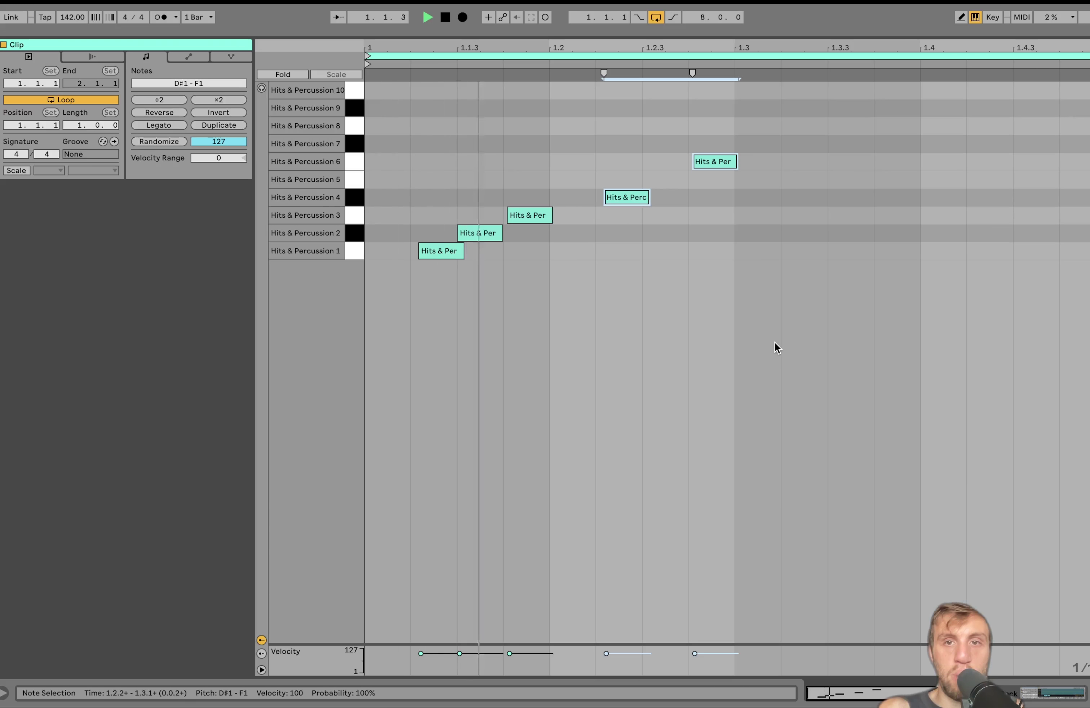
Add Hits & Percussion 7, 9 and 10 notes in beat three, with the Hits & Percussion 7 note slightly off the grid, and stop playback
{"action": "left_click", "coordinate": [715, 162]}
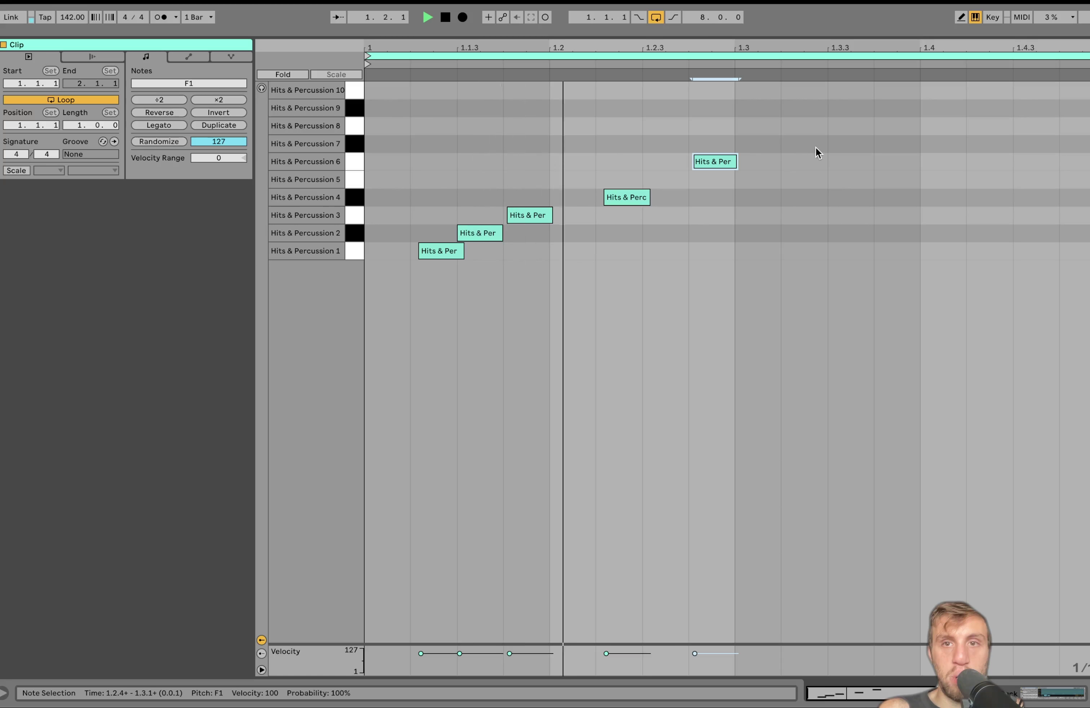
{"action": "double_click", "coordinate": [794, 127]}
{"action": "key", "text": "space"}
{"action": "left_click_drag", "start_coordinate": [795, 127], "coordinate": [810, 145]}
{"action": "double_click", "coordinate": [850, 109]}
{"action": "double_click", "coordinate": [890, 94]}
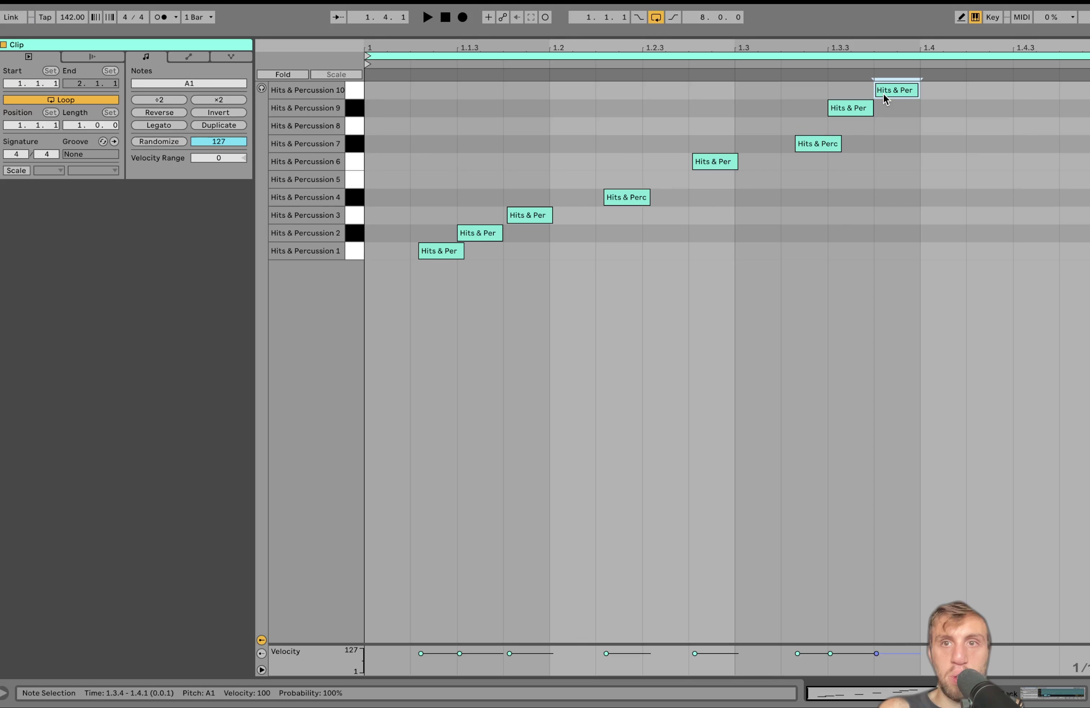
Delete the Hits & Percussion 10 note from beat three during playback and return to the Drum Rack track's devices
{"action": "key", "text": "space"}
{"action": "left_click_drag", "start_coordinate": [890, 97], "coordinate": [894, 94]}
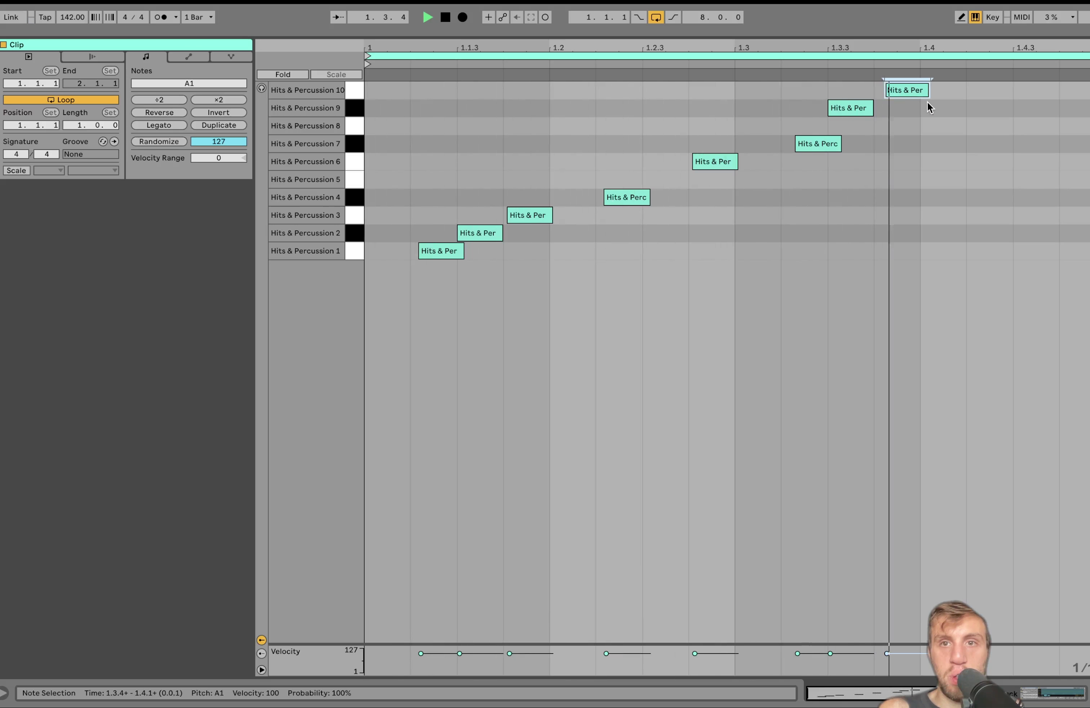
{"action": "double_click", "coordinate": [908, 93]}
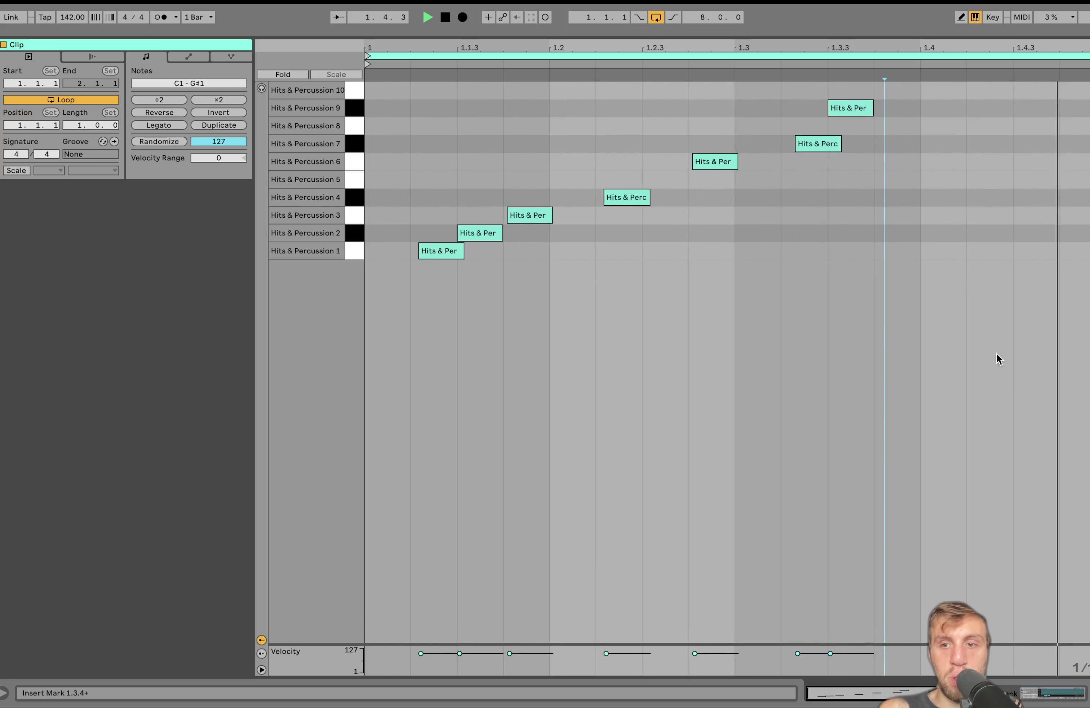
{"action": "left_click", "coordinate": [1057, 692]}
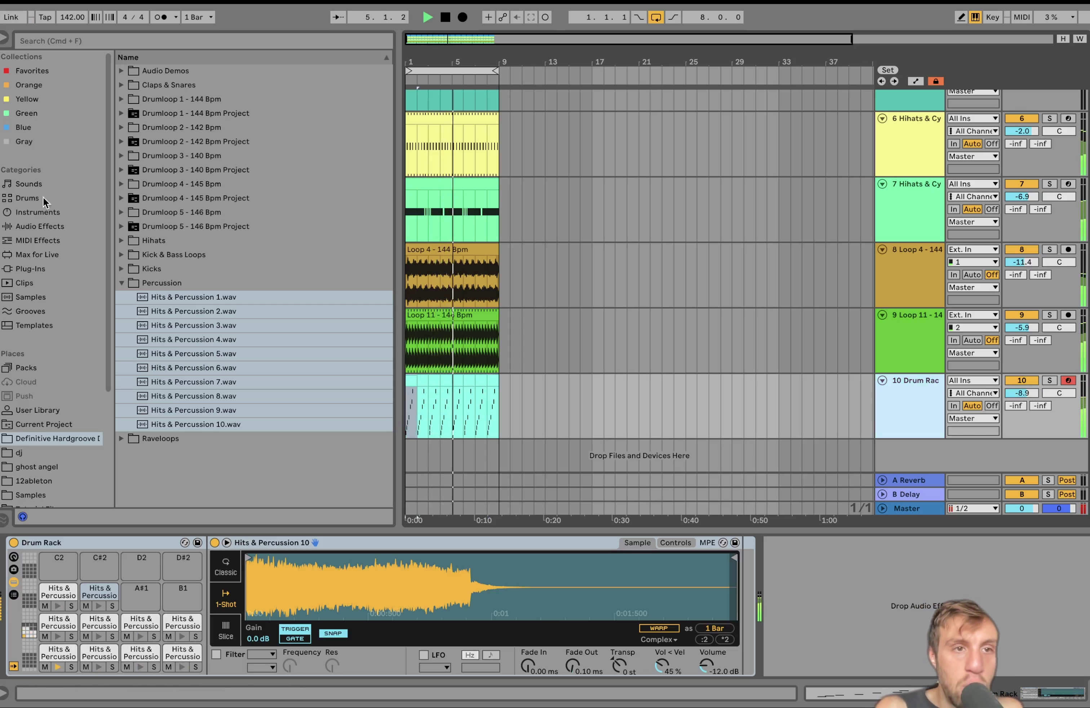
Add an Auto Pan with an Amount of 59.5 % to the Drum Rack track and set the track's volume to -8.1 dB
{"action": "left_click", "coordinate": [30, 227]}
{"action": "key", "text": "space"}
{"action": "double_click", "coordinate": [163, 127]}
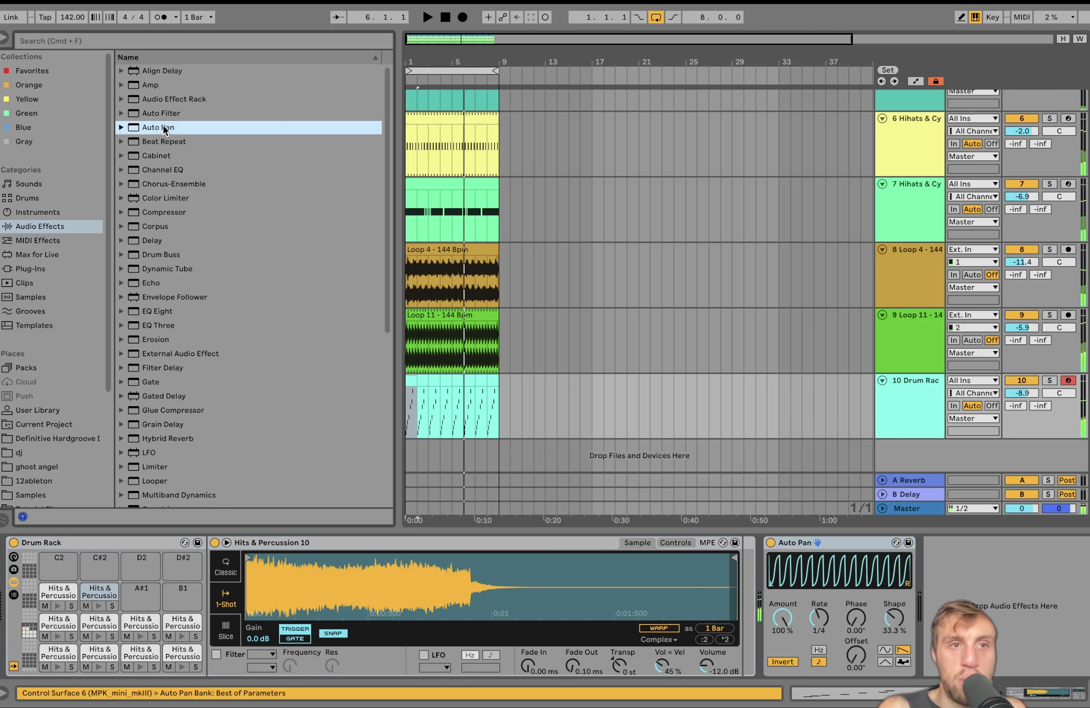
{"action": "left_click_drag", "start_coordinate": [781, 617], "coordinate": [781, 648]}
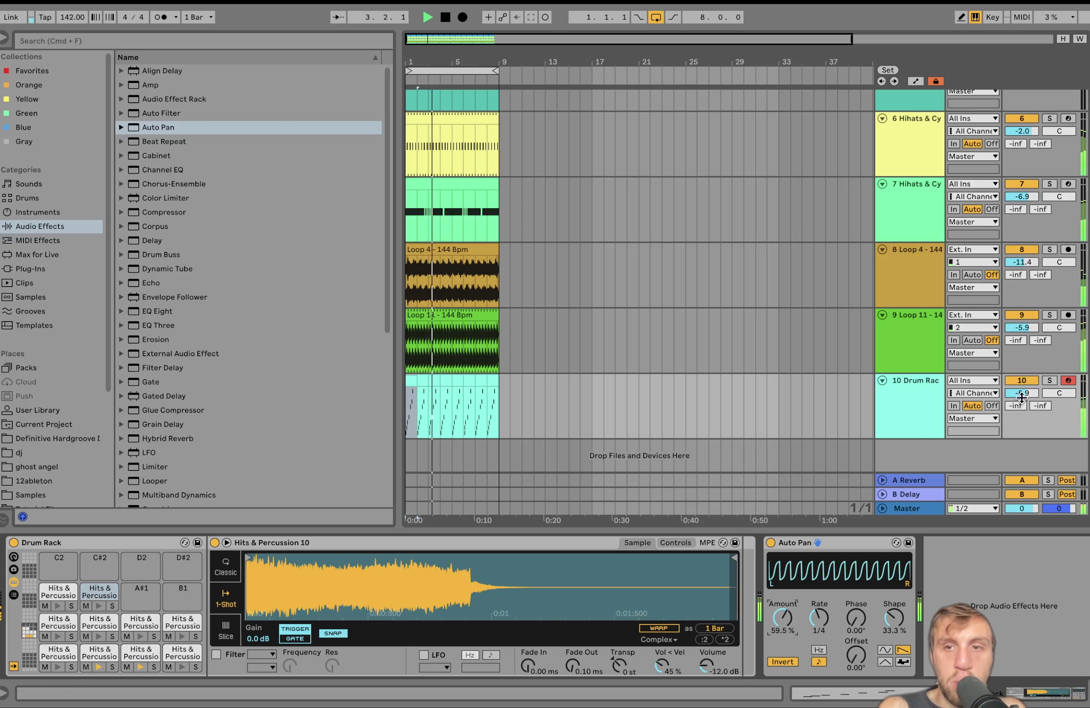
{"action": "left_click_drag", "start_coordinate": [1022, 398], "coordinate": [1021, 404]}
Insert a new track below the Loop 11 track, audition several Raveloops, and place Loop 19 - 145 Bpm.wav on it from bar 1
{"action": "left_click", "coordinate": [901, 339]}
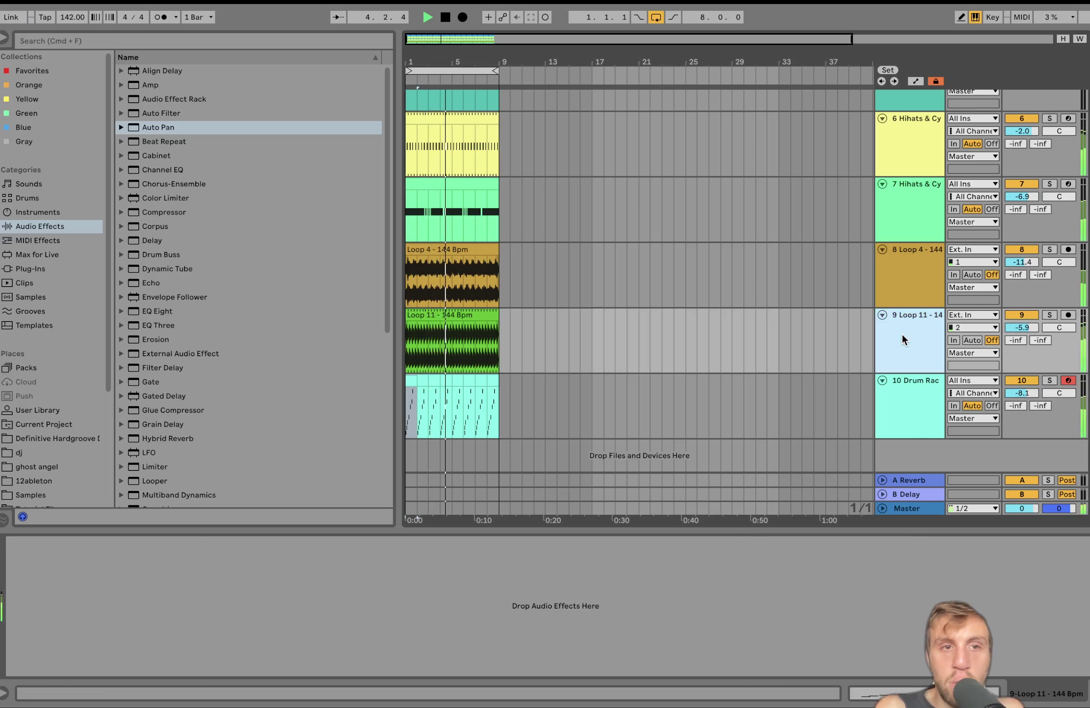
{"action": "key", "text": "super+shift+t"}
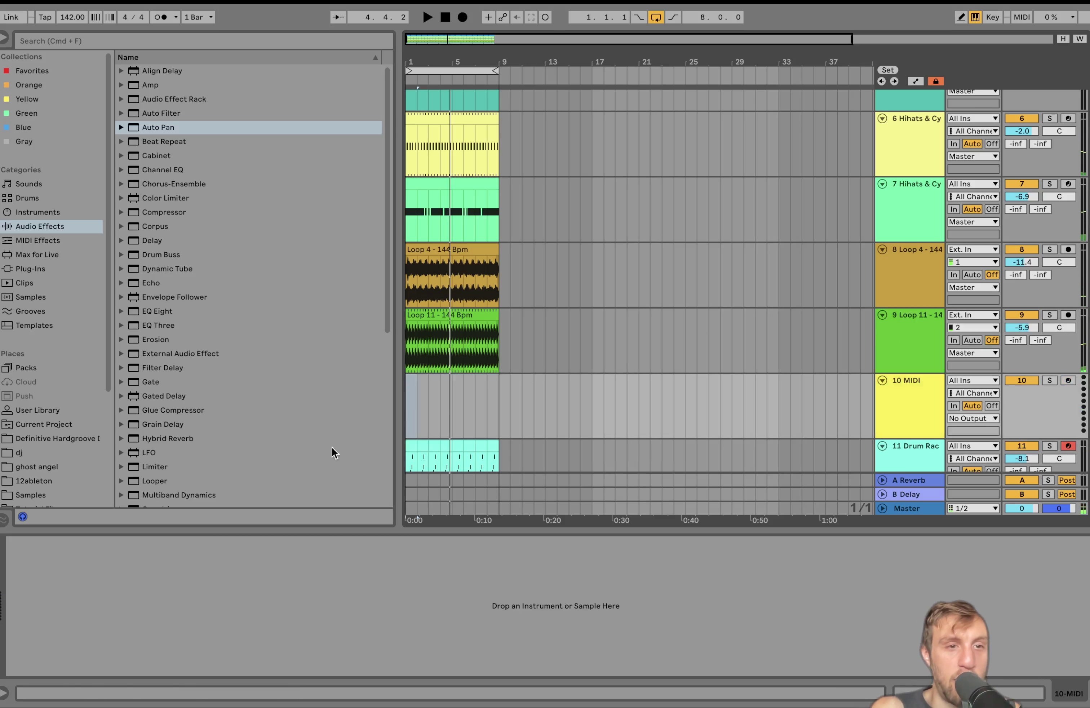
{"action": "left_click", "coordinate": [74, 440]}
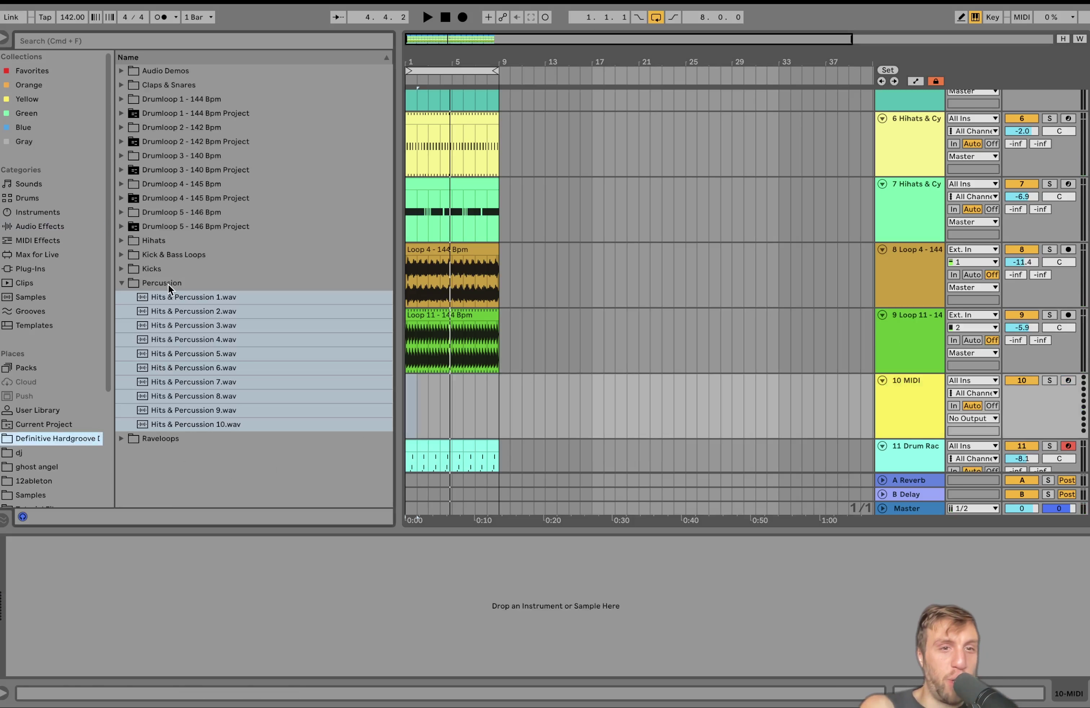
{"action": "left_click", "coordinate": [154, 438]}
{"action": "left_click", "coordinate": [192, 447]}
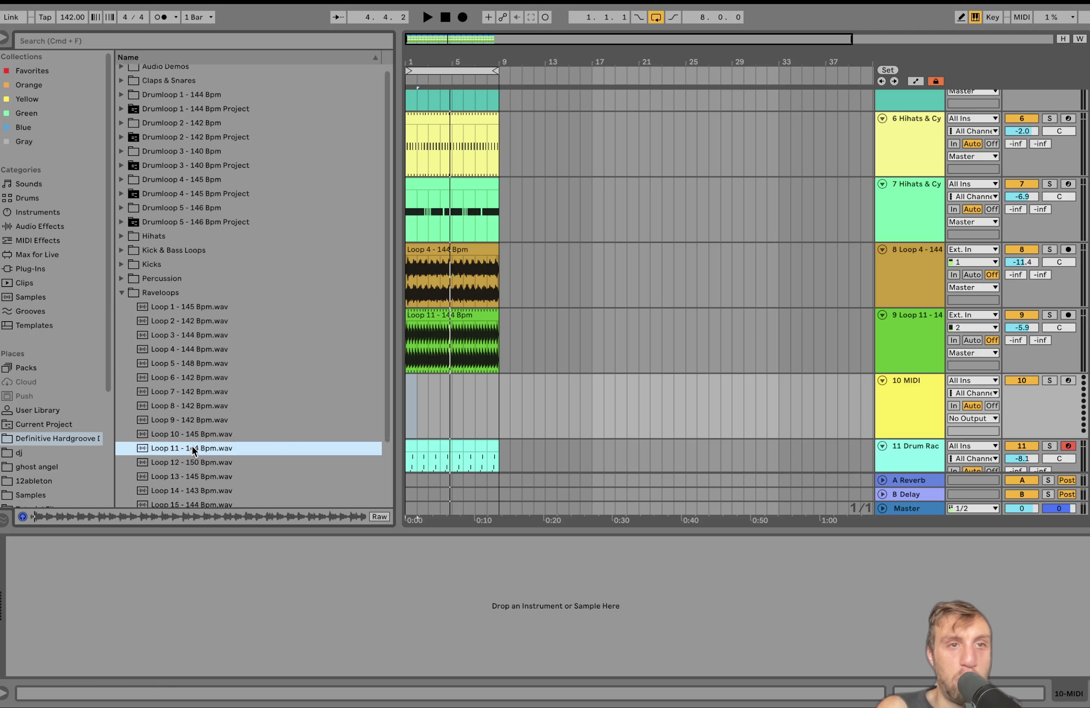
{"action": "scroll", "coordinate": [192, 446], "scroll_direction": "down", "scroll_amount": 2}
{"action": "left_click", "coordinate": [192, 445]}
{"action": "left_click", "coordinate": [193, 471]}
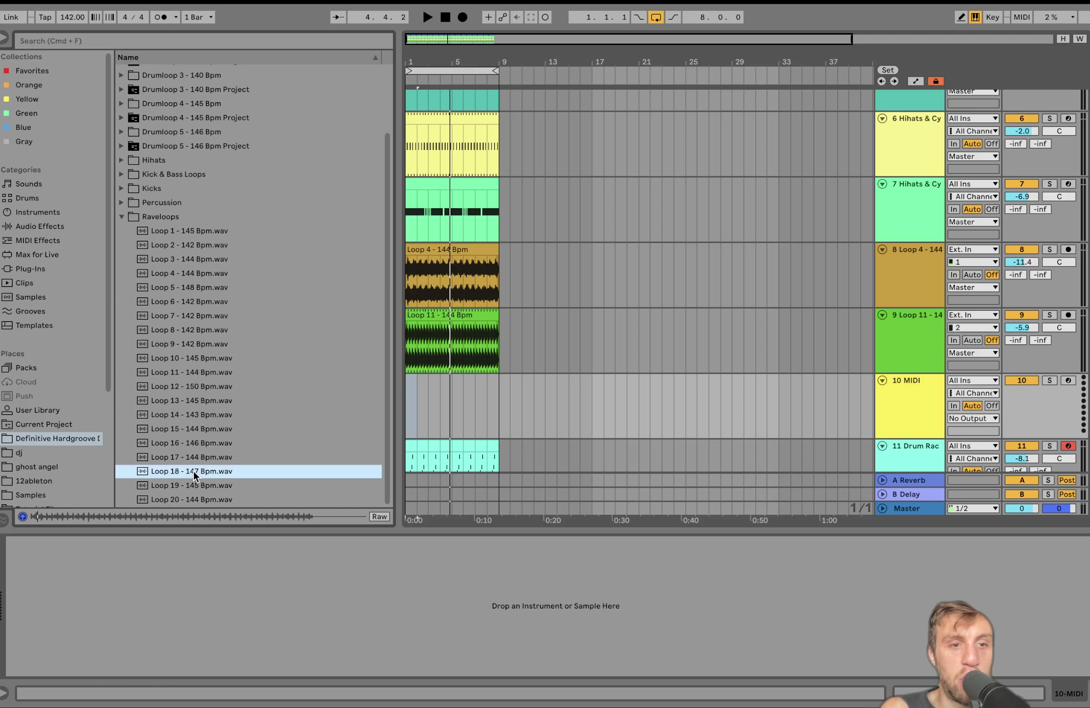
{"action": "left_click", "coordinate": [196, 485]}
{"action": "left_click_drag", "start_coordinate": [195, 488], "coordinate": [406, 392]}
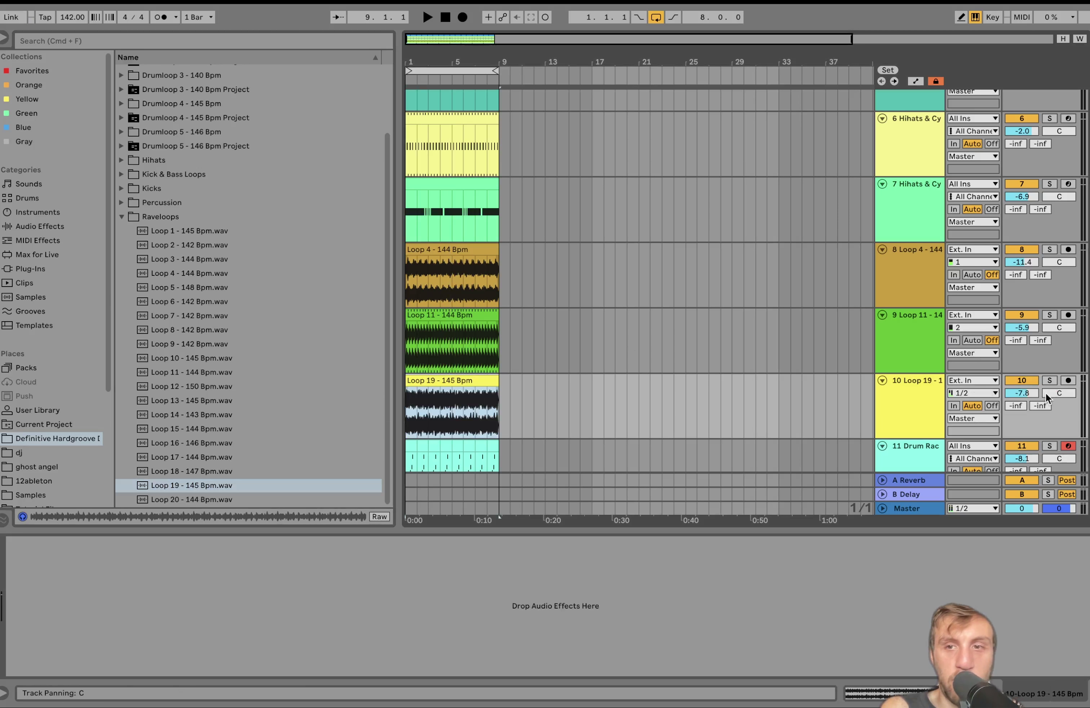
Set the Loop 19 track's volume to -12.3 dB while the loop plays
{"action": "left_click_drag", "start_coordinate": [1023, 393], "coordinate": [1024, 396]}
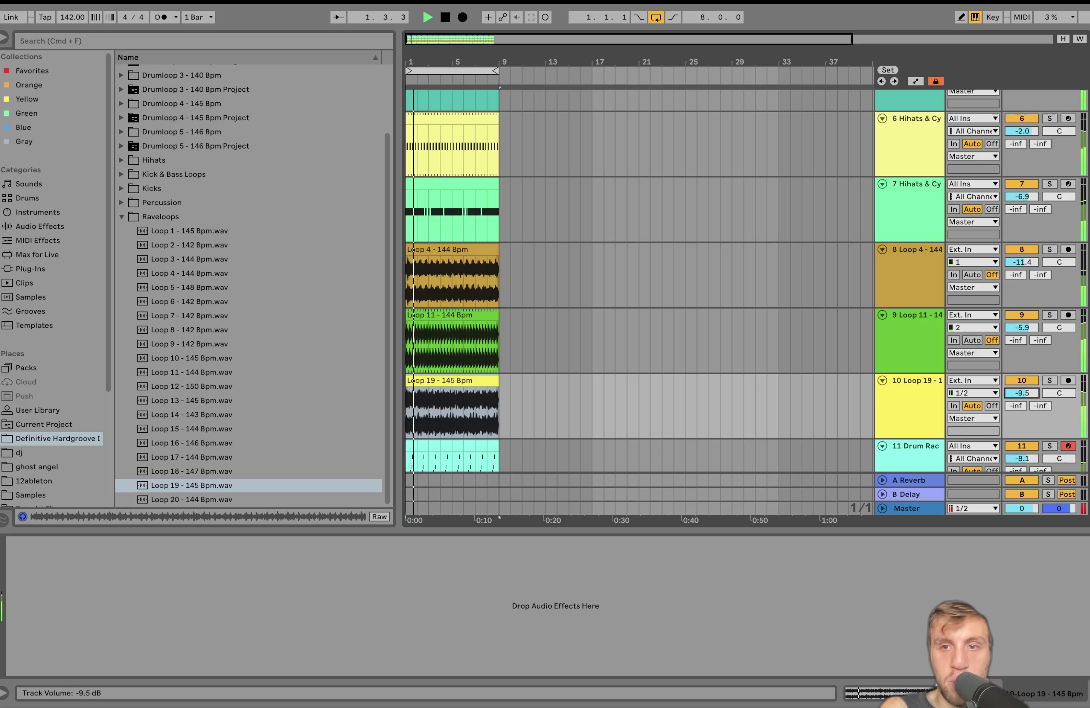
{"action": "left_click_drag", "start_coordinate": [1023, 393], "coordinate": [1025, 398]}
{"action": "scroll", "coordinate": [1025, 389], "scroll_direction": "down", "scroll_amount": 2}
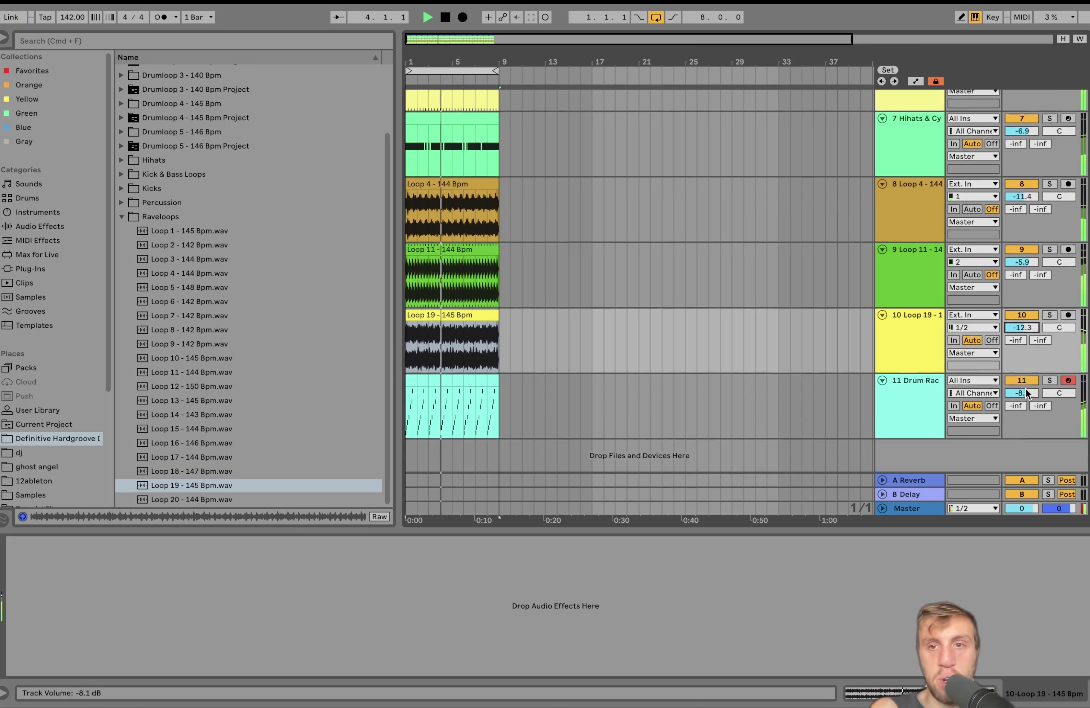
Fine-tune the 909 kick track's volume, listen to the full loop, and stop playback
{"action": "scroll", "coordinate": [1025, 389], "scroll_direction": "up", "scroll_amount": 5}
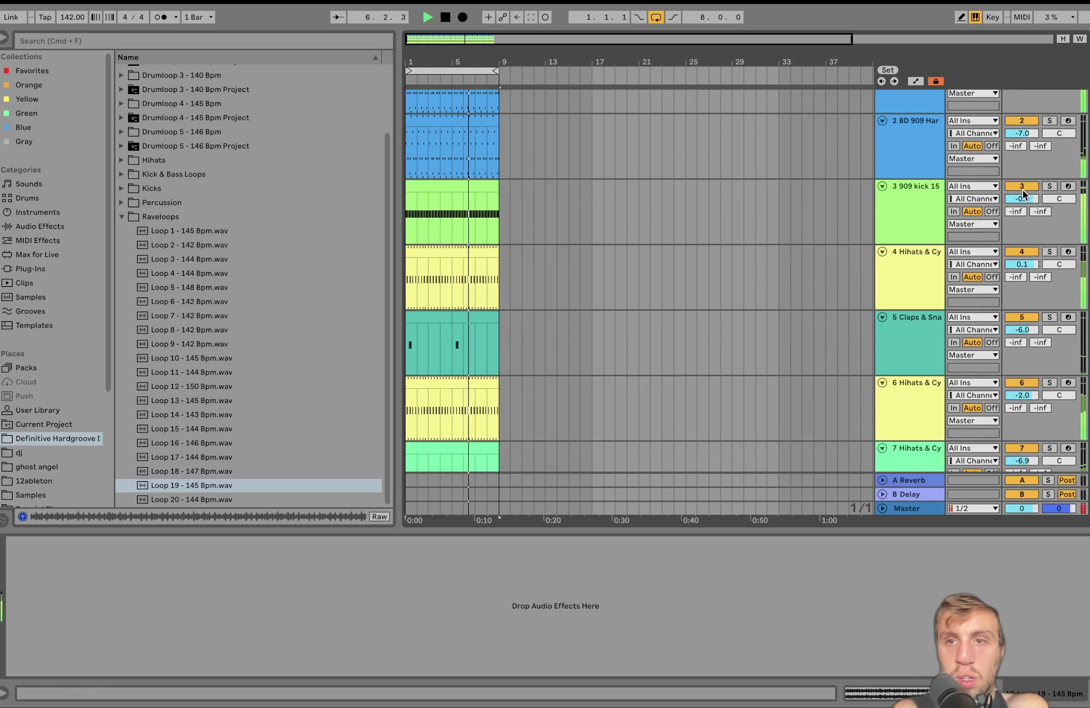
{"action": "left_click_drag", "start_coordinate": [1022, 199], "coordinate": [1022, 200]}
{"action": "scroll", "coordinate": [1021, 201], "scroll_direction": "down", "scroll_amount": 3}
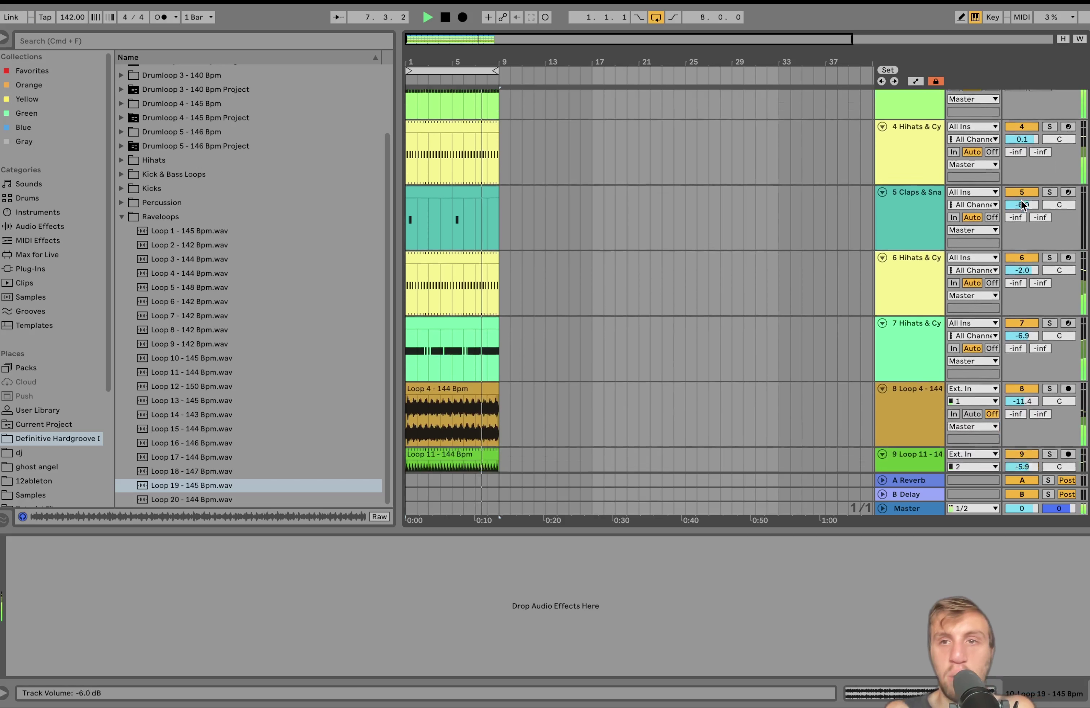
{"action": "scroll", "coordinate": [1021, 200], "scroll_direction": "down", "scroll_amount": 4}
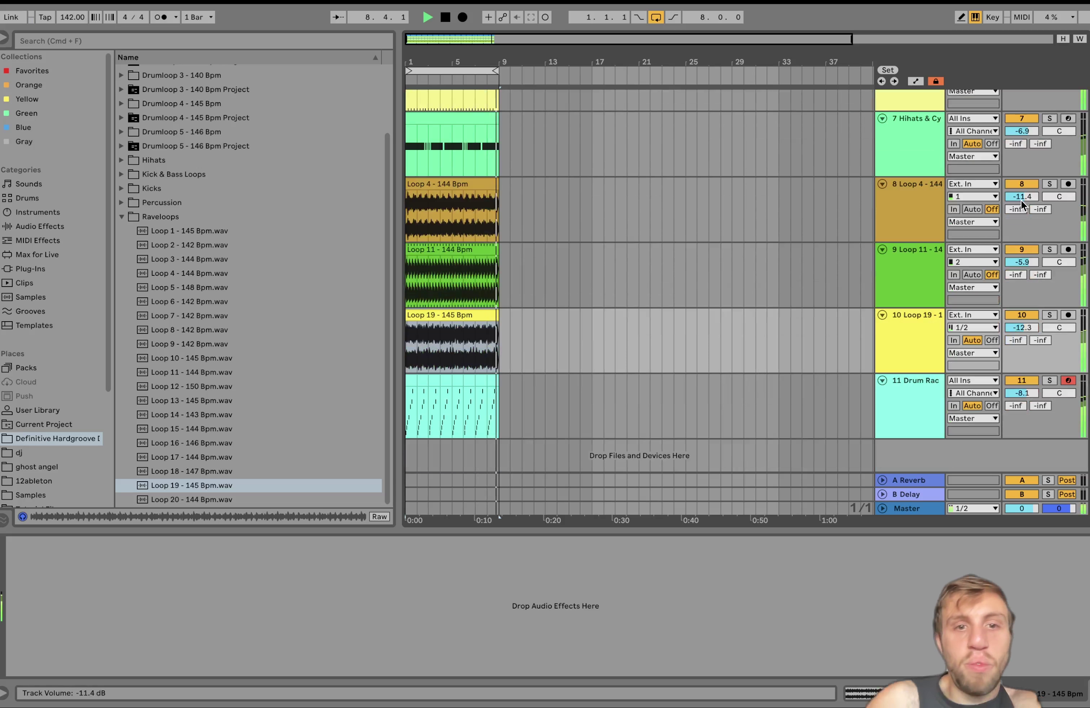
{"action": "key", "text": "space"}
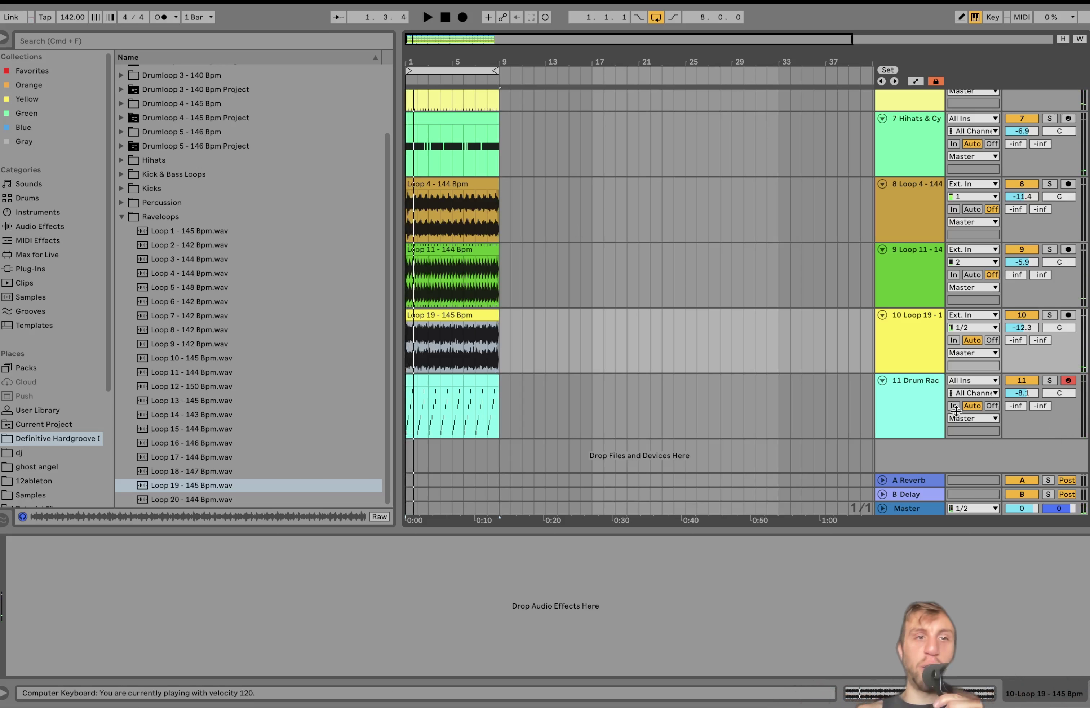
Insert a new MIDI track below the Drum Rack track and load Operator on it
{"action": "left_click", "coordinate": [923, 405]}
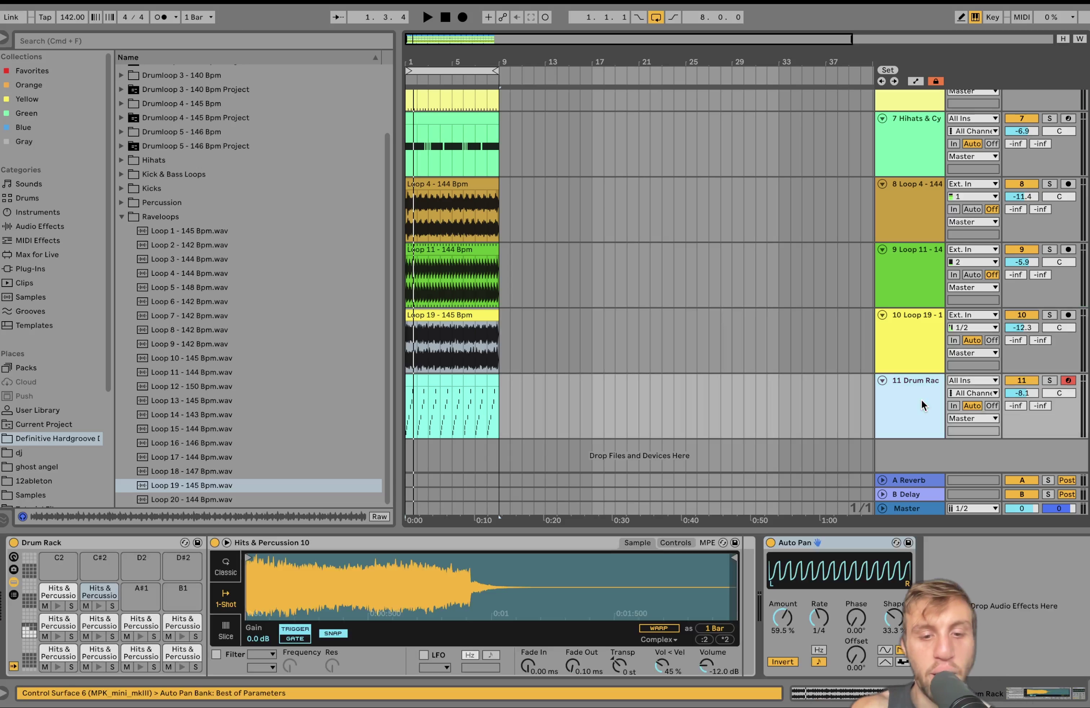
{"action": "key", "text": "super+shift+t"}
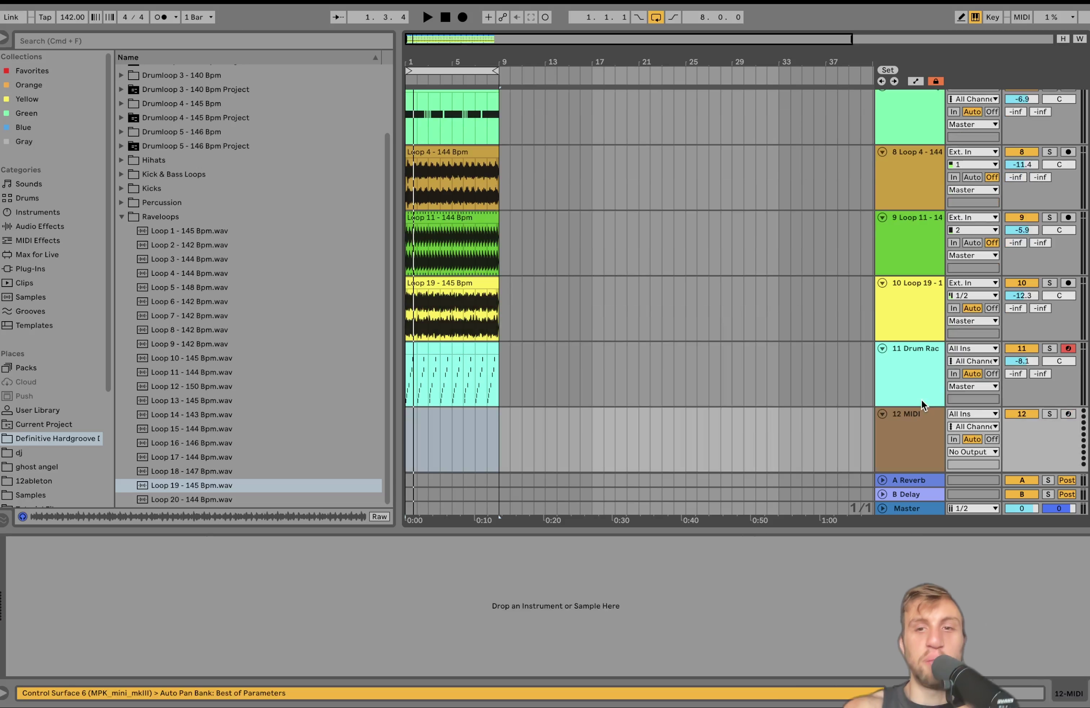
{"action": "left_click", "coordinate": [42, 212]}
{"action": "double_click", "coordinate": [156, 226]}
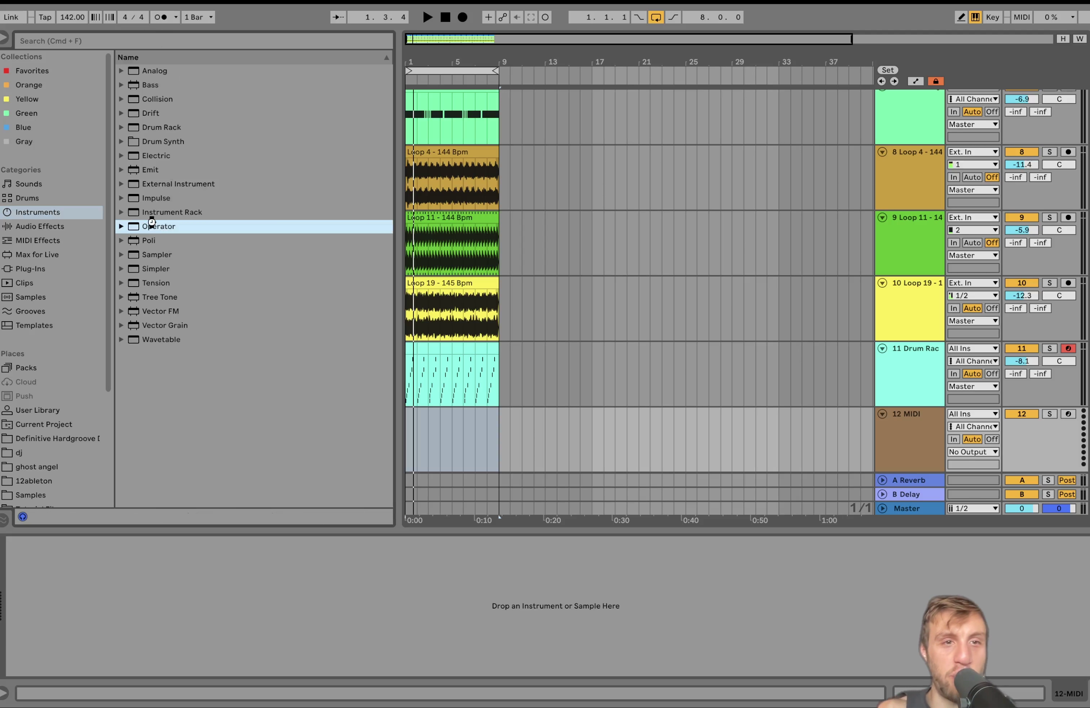
Set Operator's oscillator B to -15 dB with coarse 8 and oscillator C to -24 dB with coarse 2, both with -inf sustain
{"action": "left_click_drag", "start_coordinate": [124, 642], "coordinate": [123, 620]}
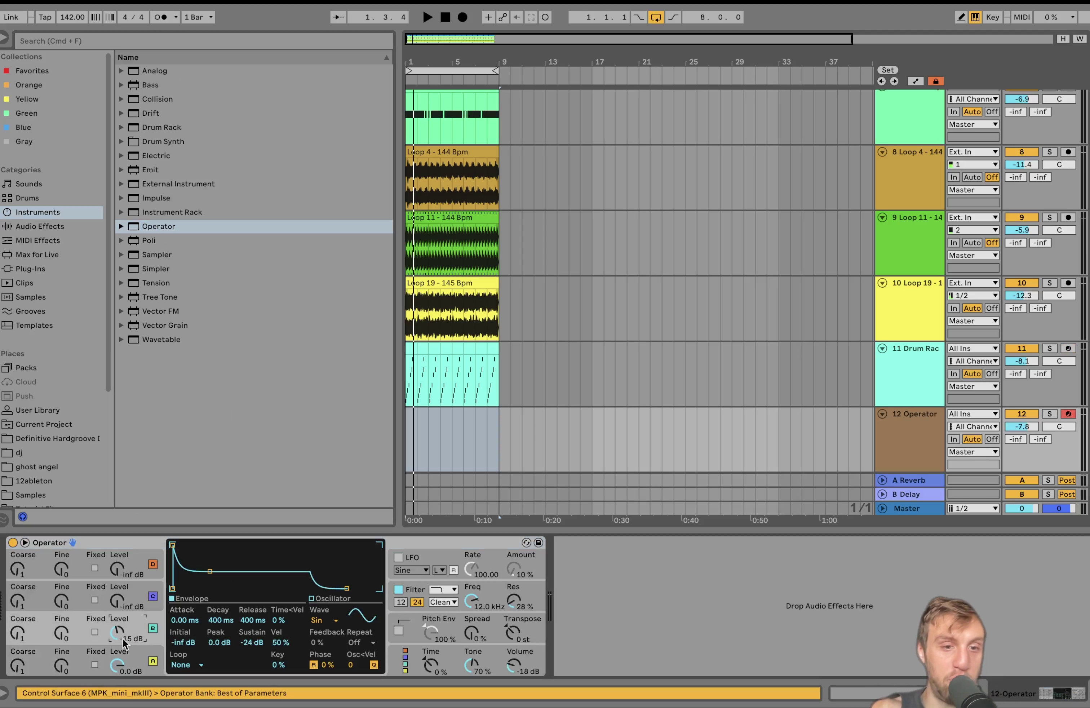
{"action": "left_click_drag", "start_coordinate": [221, 620], "coordinate": [221, 616]}
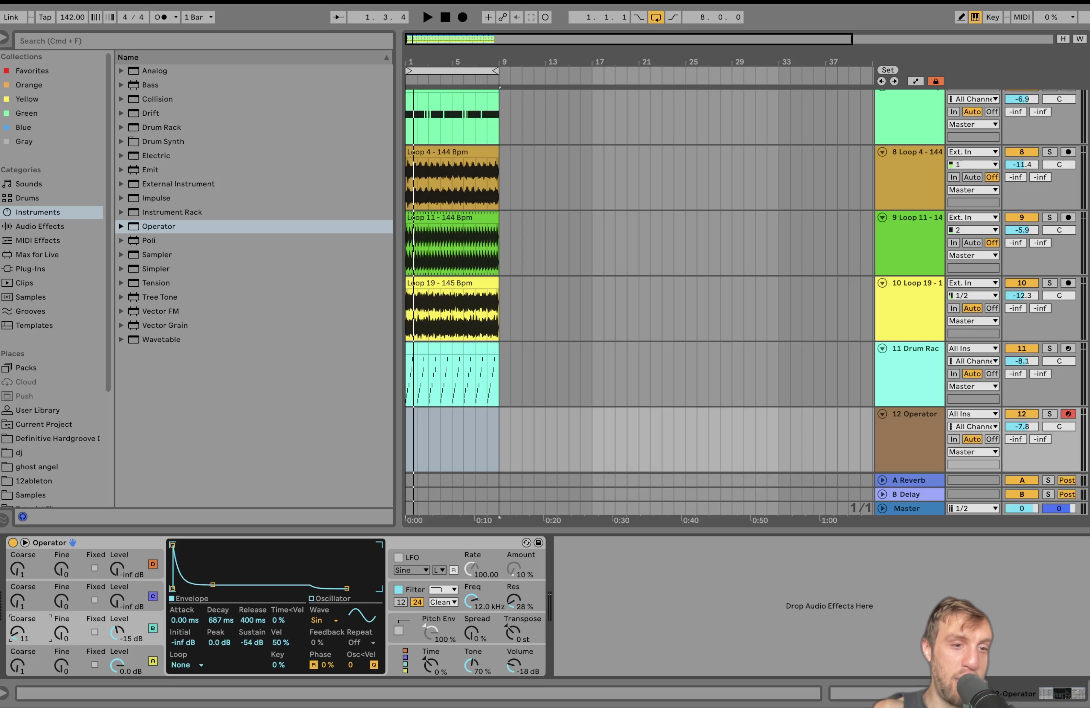
{"action": "left_click_drag", "start_coordinate": [123, 606], "coordinate": [124, 589]}
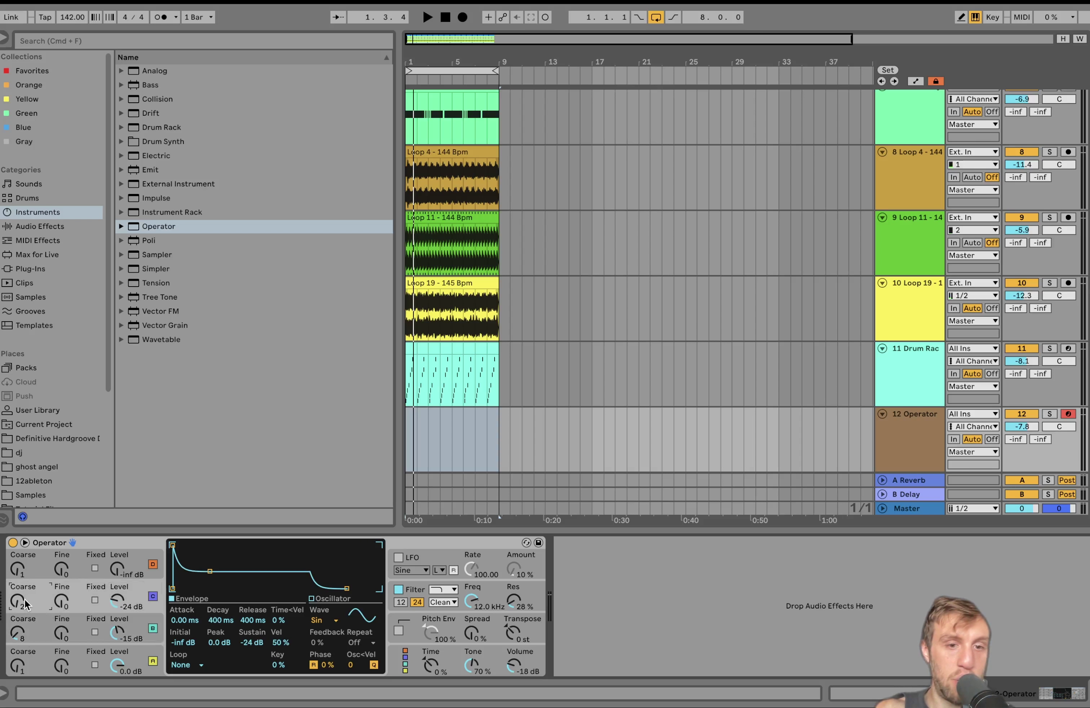
Create a two-bar MIDI clip at bar 1 of the Operator track and add C#3, E3 and G#3 at 1.1.4
{"action": "left_click", "coordinate": [413, 442]}
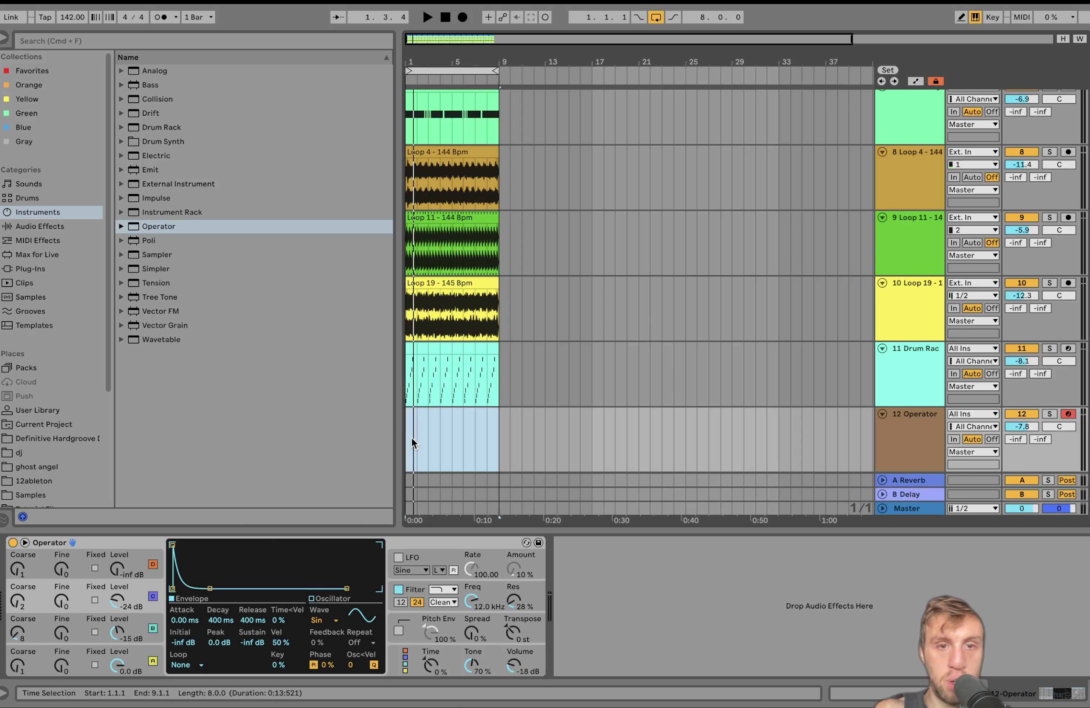
{"action": "left_click_drag", "start_coordinate": [423, 443], "coordinate": [410, 444]}
{"action": "double_click", "coordinate": [407, 446]}
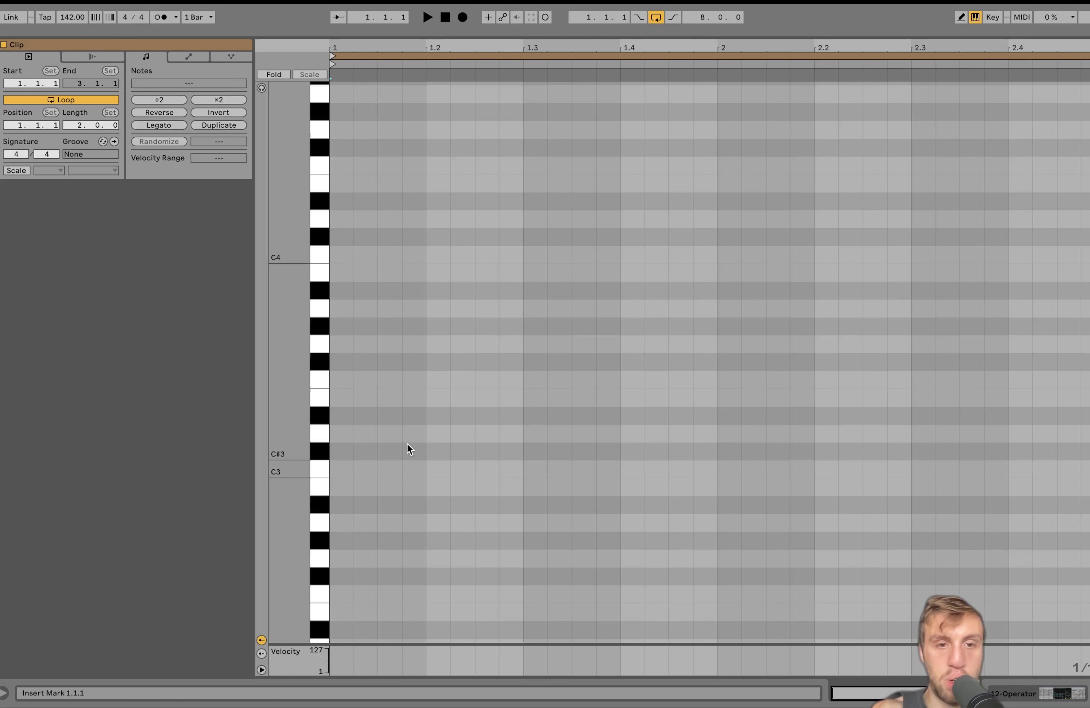
{"action": "key", "text": "space"}
{"action": "key", "text": "space"}
{"action": "left_click", "coordinate": [412, 452]}
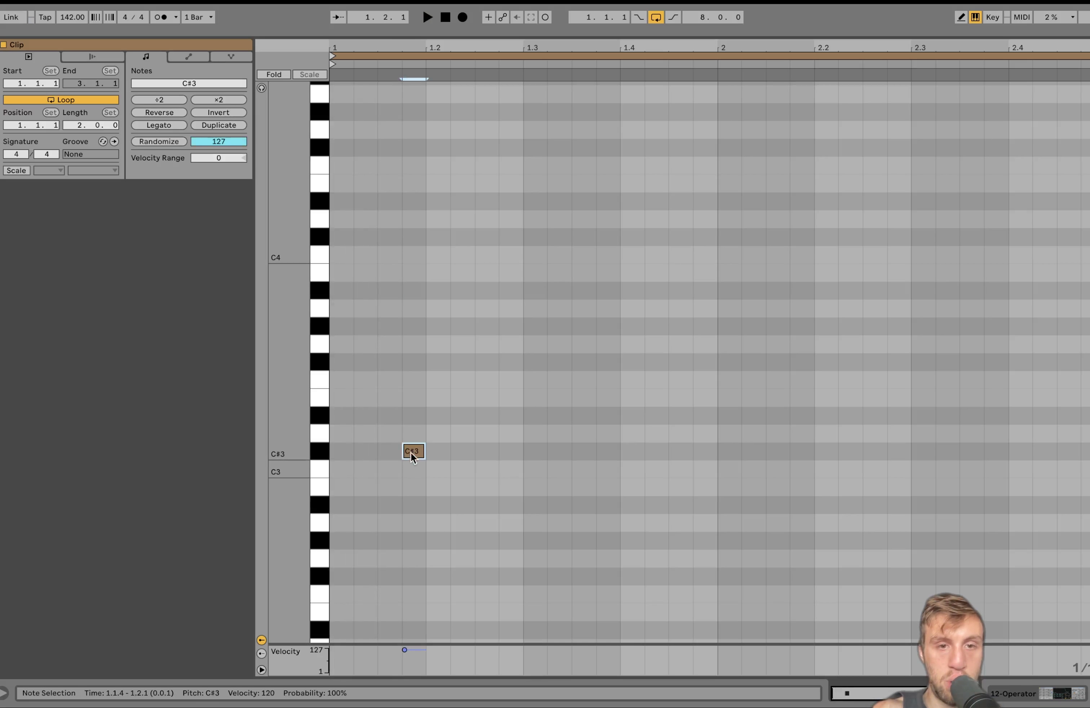
{"action": "left_click", "coordinate": [411, 398]}
{"action": "left_click", "coordinate": [413, 326]}
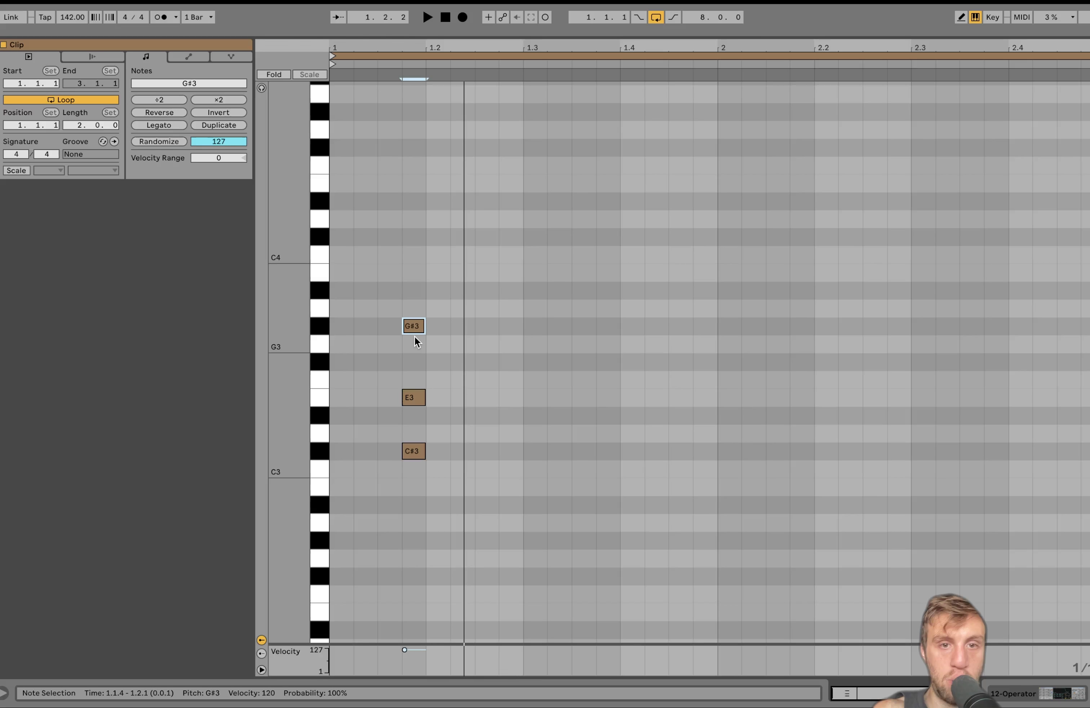
Transpose the chord down an octave and shift it one sixteenth earlier to 1.1.3, checking it by playback
{"action": "left_click_drag", "start_coordinate": [411, 299], "coordinate": [429, 514]}
{"action": "key", "text": "shift+Down"}
{"action": "key", "text": "space"}
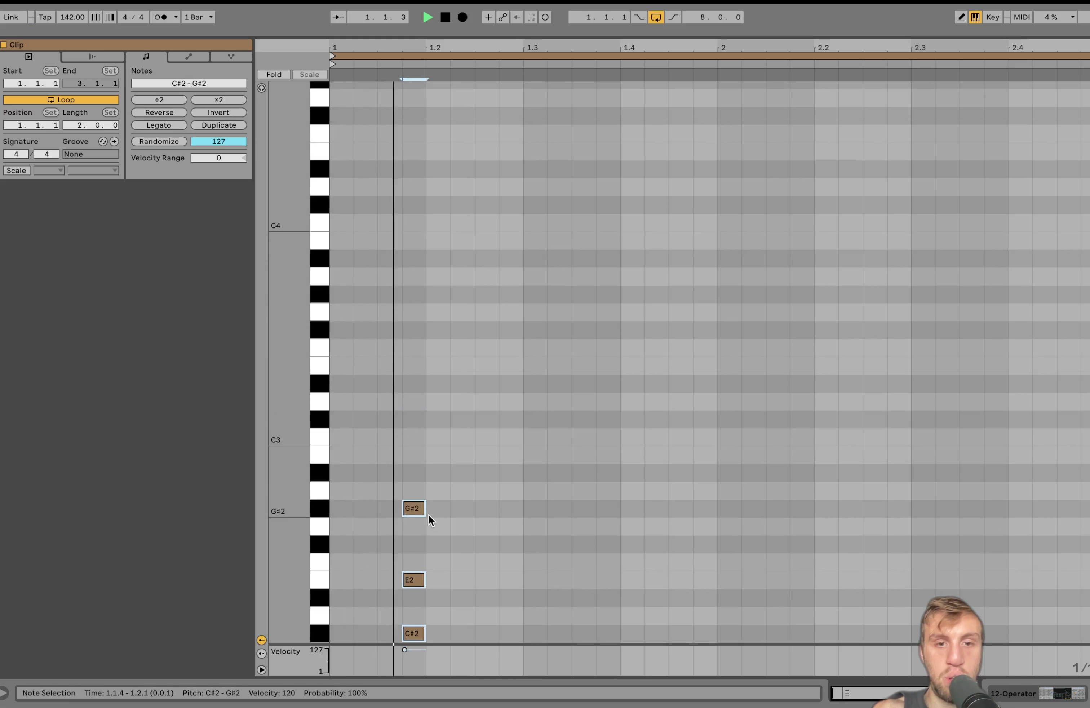
{"action": "key", "text": "space"}
{"action": "key", "text": "Left"}
{"action": "key", "text": "space"}
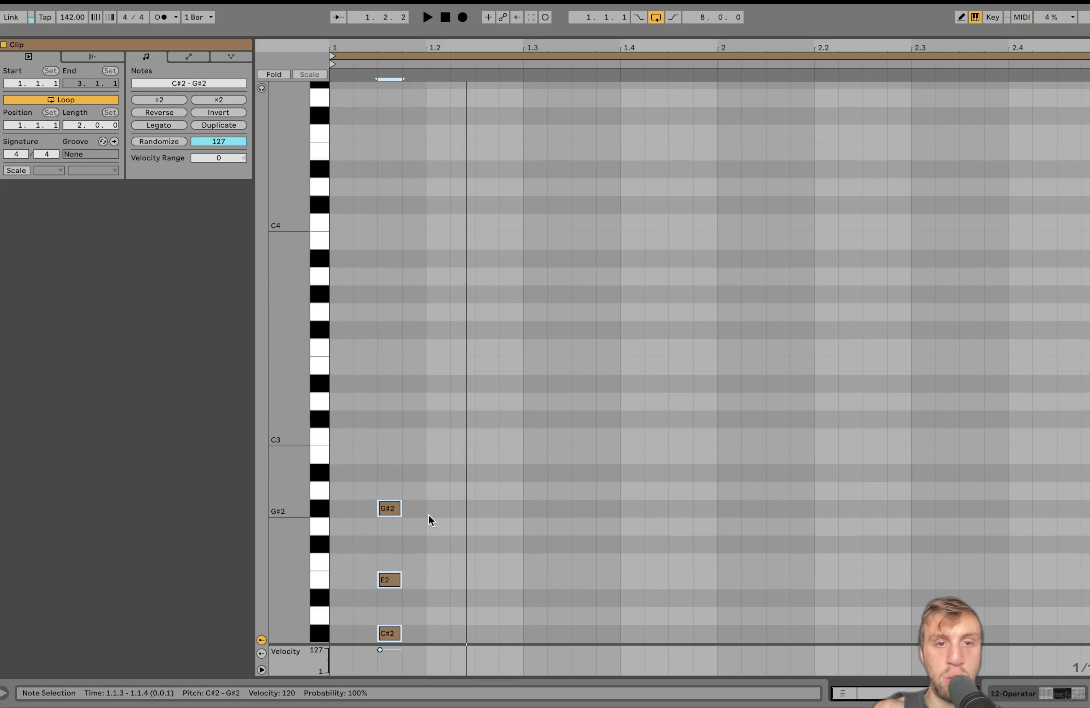
{"action": "key", "text": "space"}
{"action": "key", "text": "Left"}
{"action": "key", "text": "Right"}
{"action": "key", "text": "space"}
{"action": "key", "text": "space"}
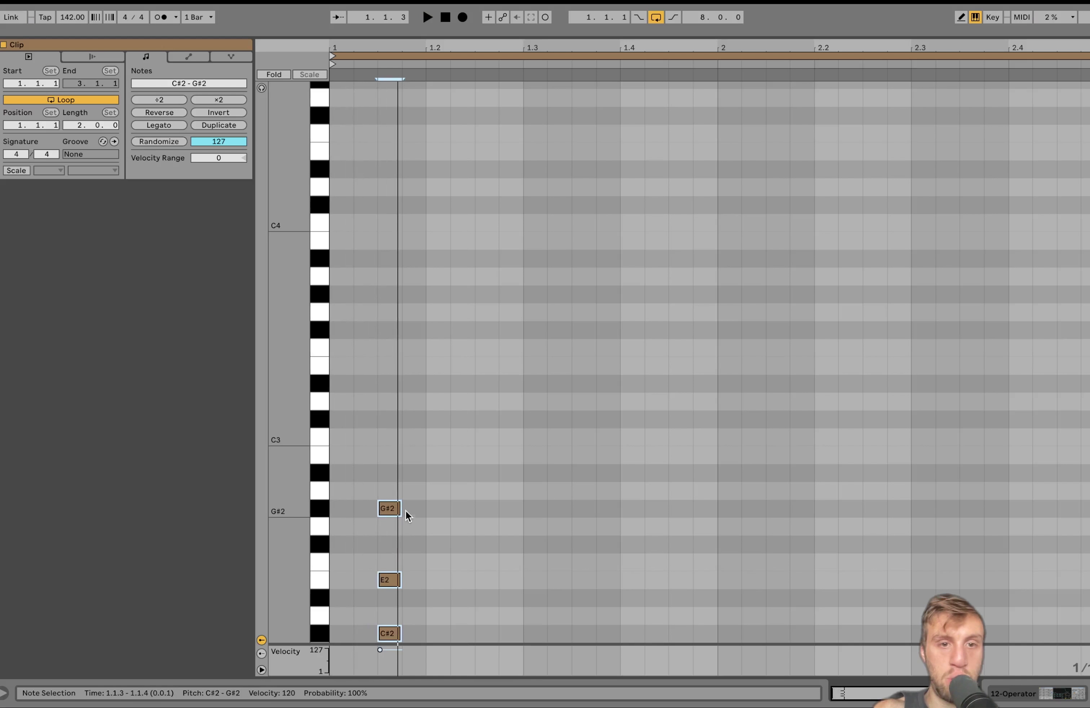
Halve the length of the chord's notes and duplicate it to 1.2.2 without the G#2 note
{"action": "left_click_drag", "start_coordinate": [400, 508], "coordinate": [389, 507]}
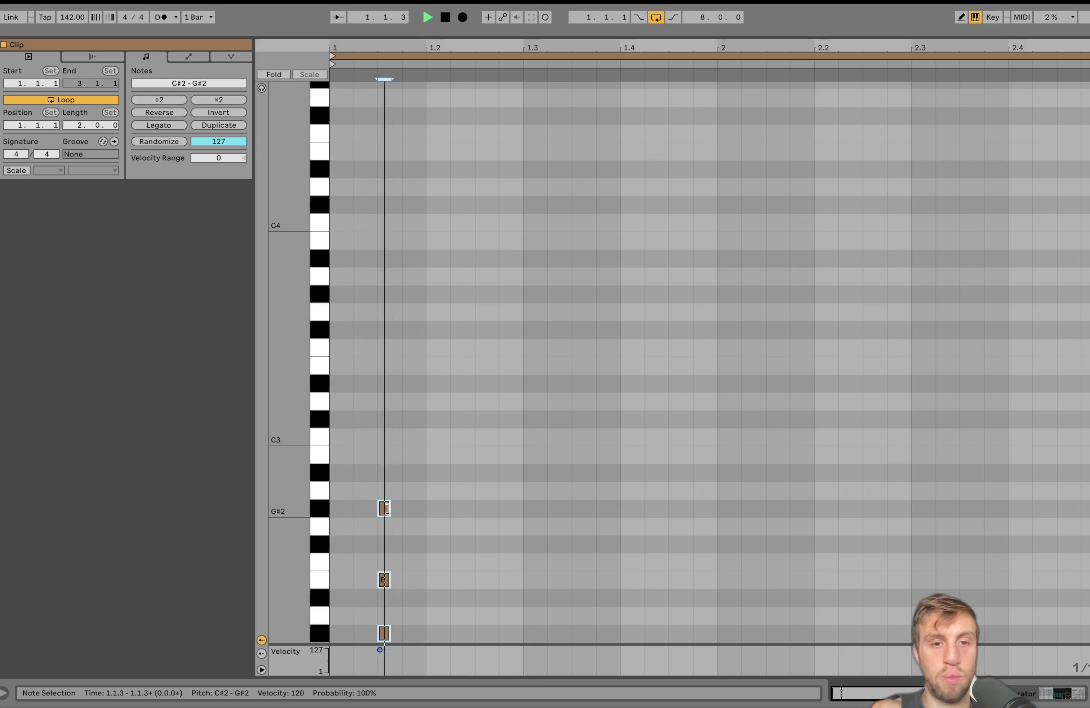
{"action": "key", "text": "ctrl+d"}
{"action": "key", "text": "Right"}
{"action": "key", "text": "Right"}
{"action": "key", "text": "Right"}
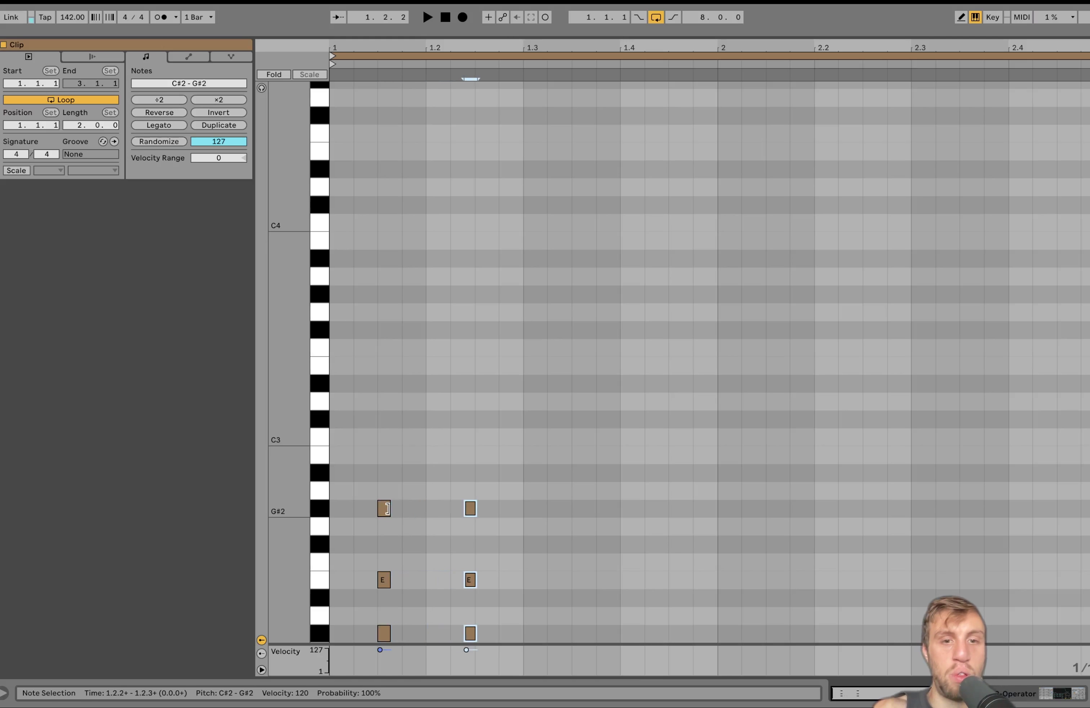
{"action": "key", "text": "Left"}
{"action": "left_click_drag", "start_coordinate": [427, 529], "coordinate": [510, 469]}
{"action": "key", "text": "Delete"}
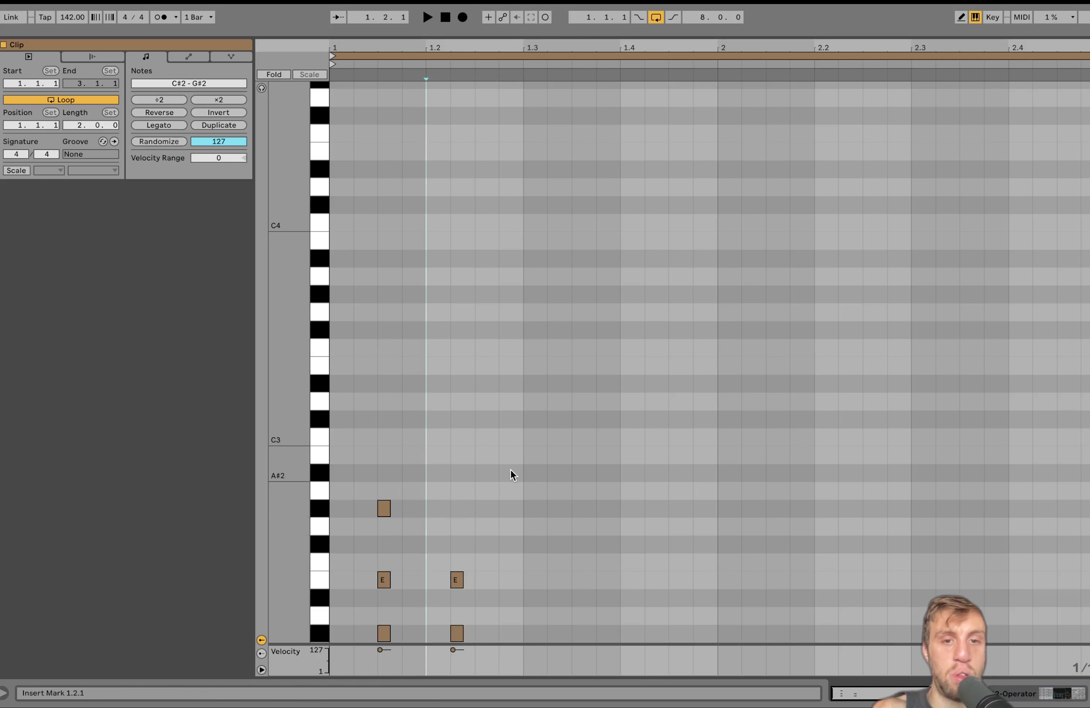
Listen to the two chords and shorten the clip's loop length to 0.1.2 during playback
{"action": "key", "text": "space"}
{"action": "key", "text": "space"}
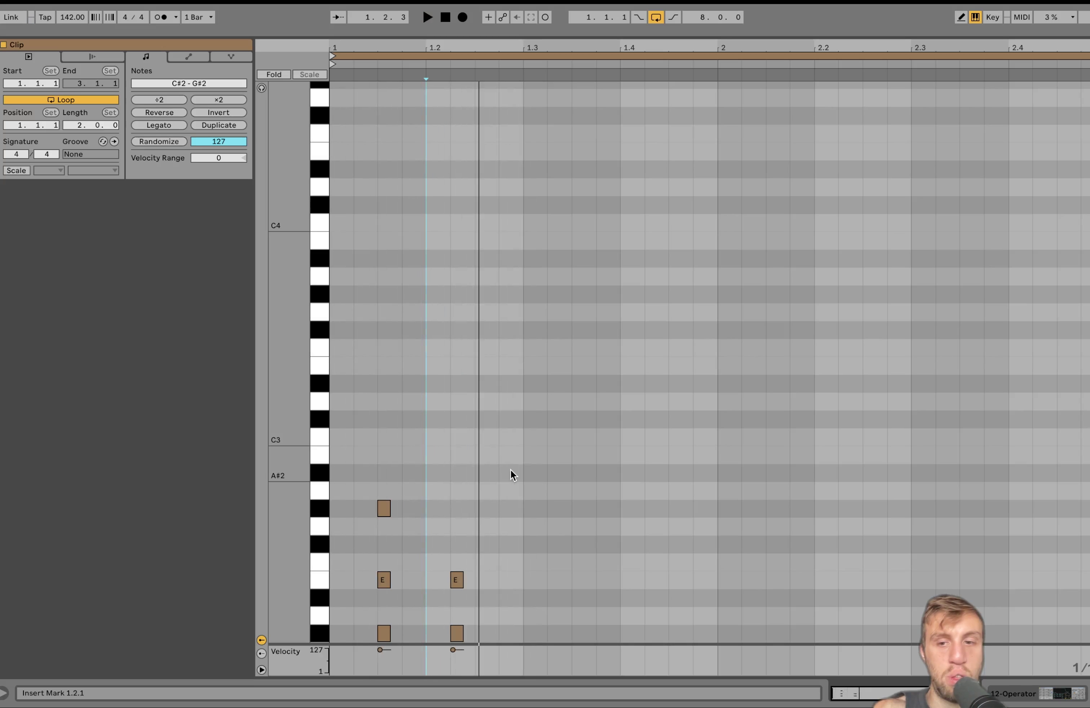
{"action": "key", "text": "ctrl+a"}
{"action": "left_click_drag", "start_coordinate": [597, 165], "coordinate": [500, 169]}
{"action": "key", "text": "space"}
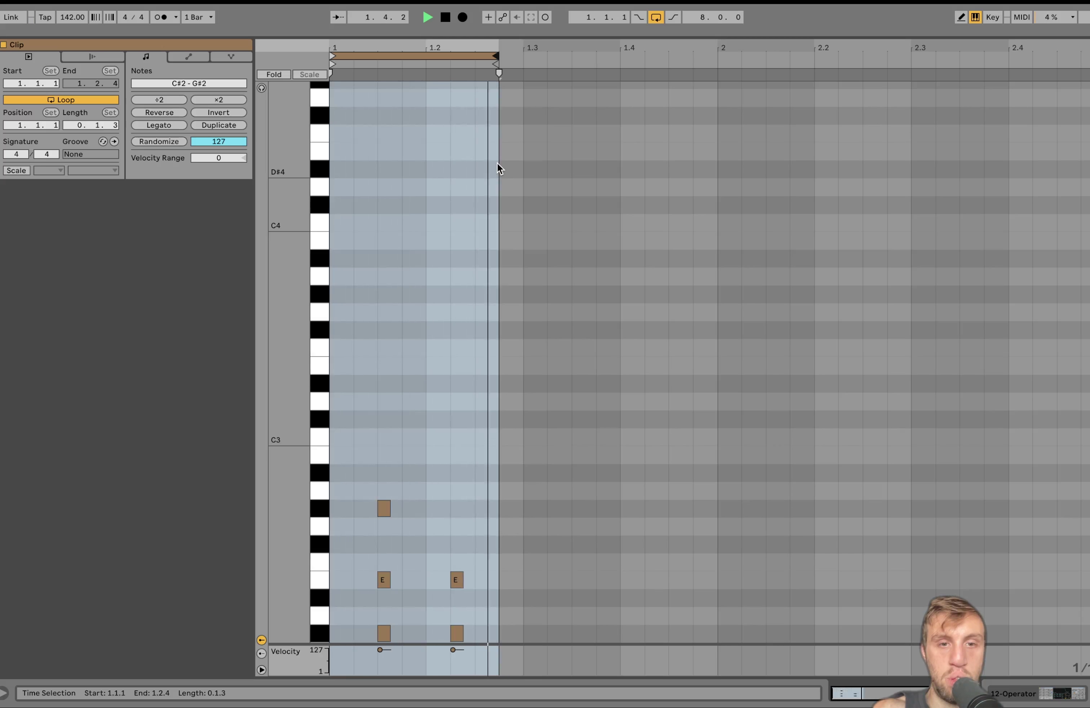
{"action": "left_click_drag", "start_coordinate": [496, 56], "coordinate": [469, 57]}
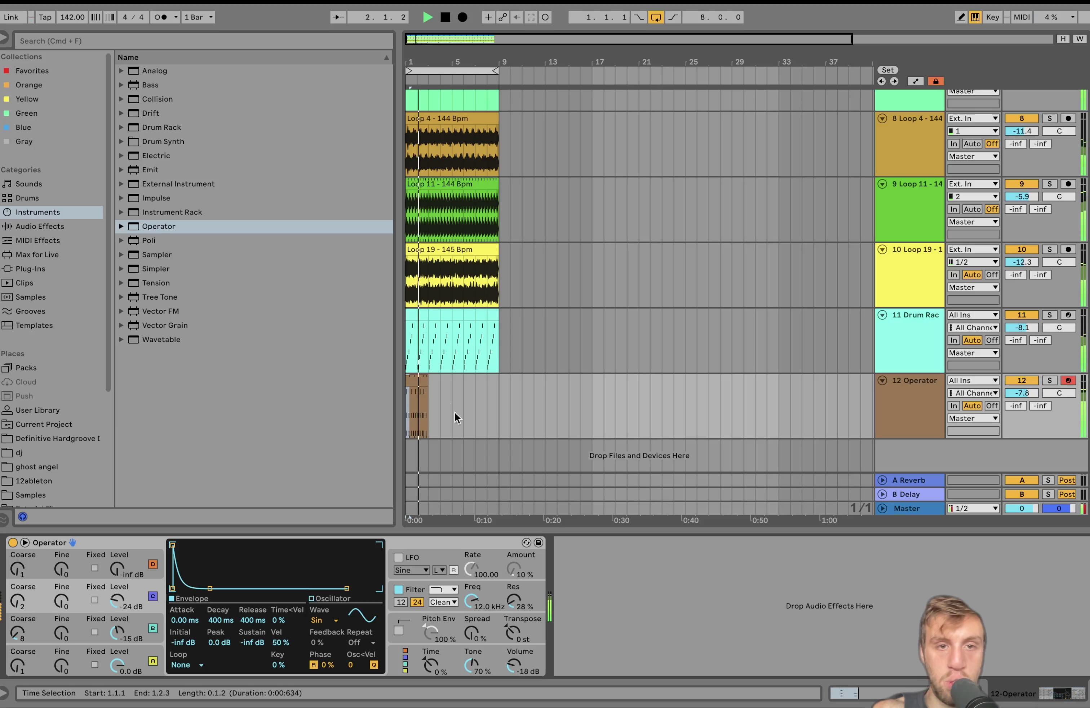
Extend the Operator clip to the start of bar 9 and set the track's volume to -5.3 dB
{"action": "left_click_drag", "start_coordinate": [427, 378], "coordinate": [499, 378]}
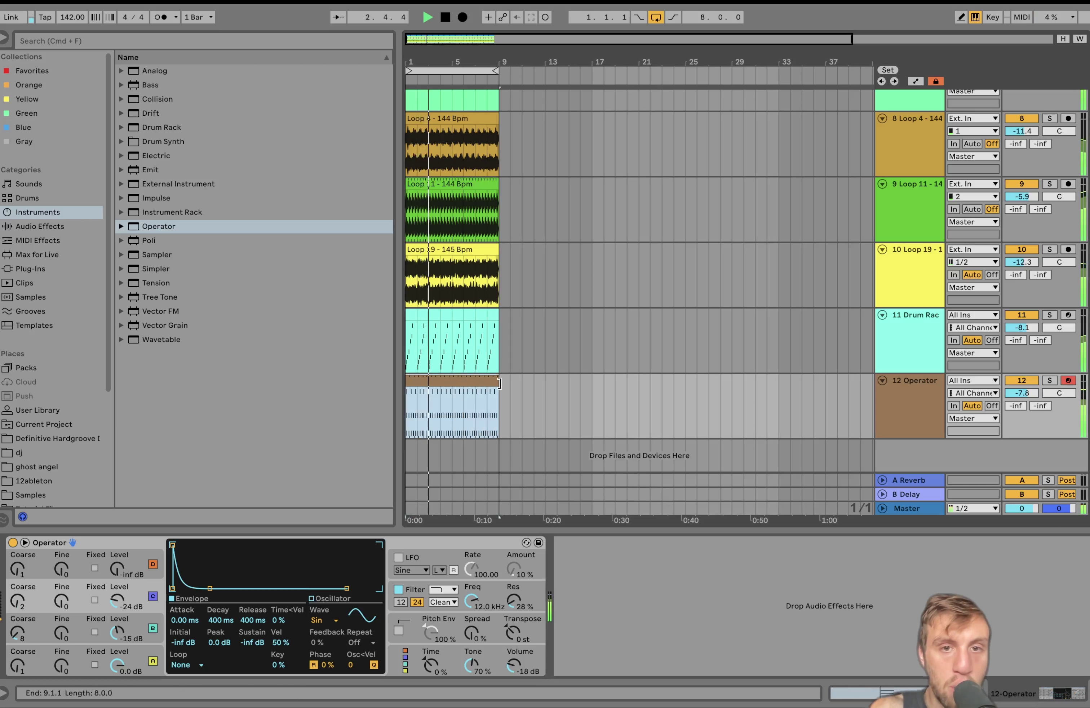
{"action": "left_click_drag", "start_coordinate": [1025, 394], "coordinate": [1025, 382]}
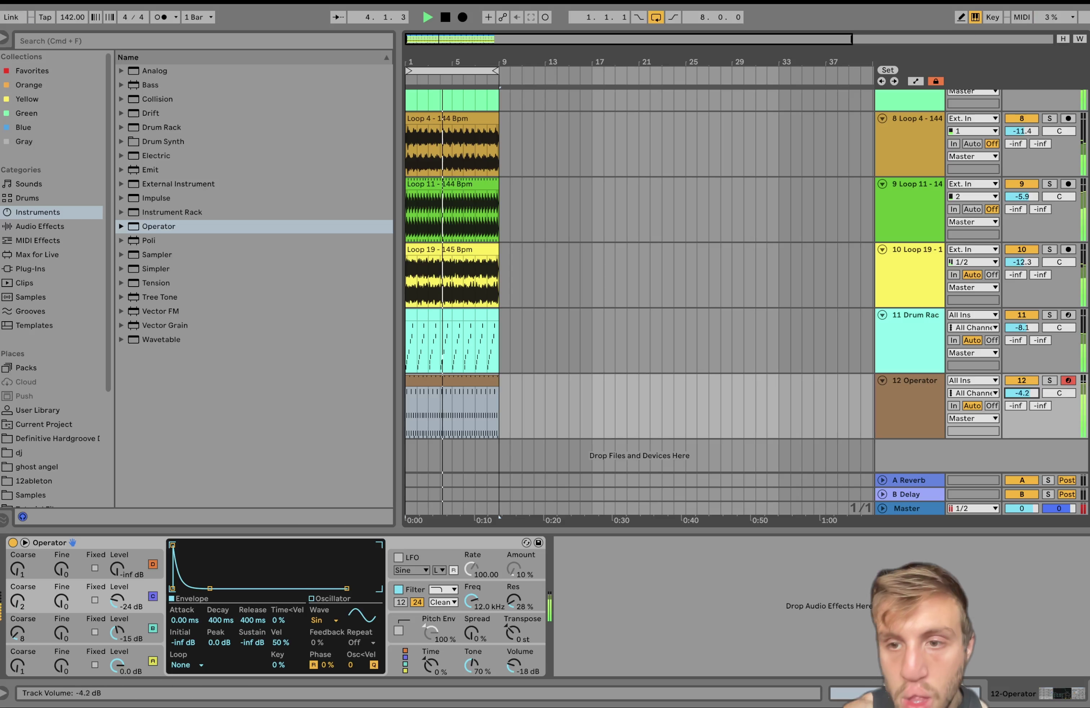
Add Delay, Auto Pan and Auto Filter to the Operator track, with Auto Filter as a high-pass at 386 Hz
{"action": "left_click", "coordinate": [44, 226]}
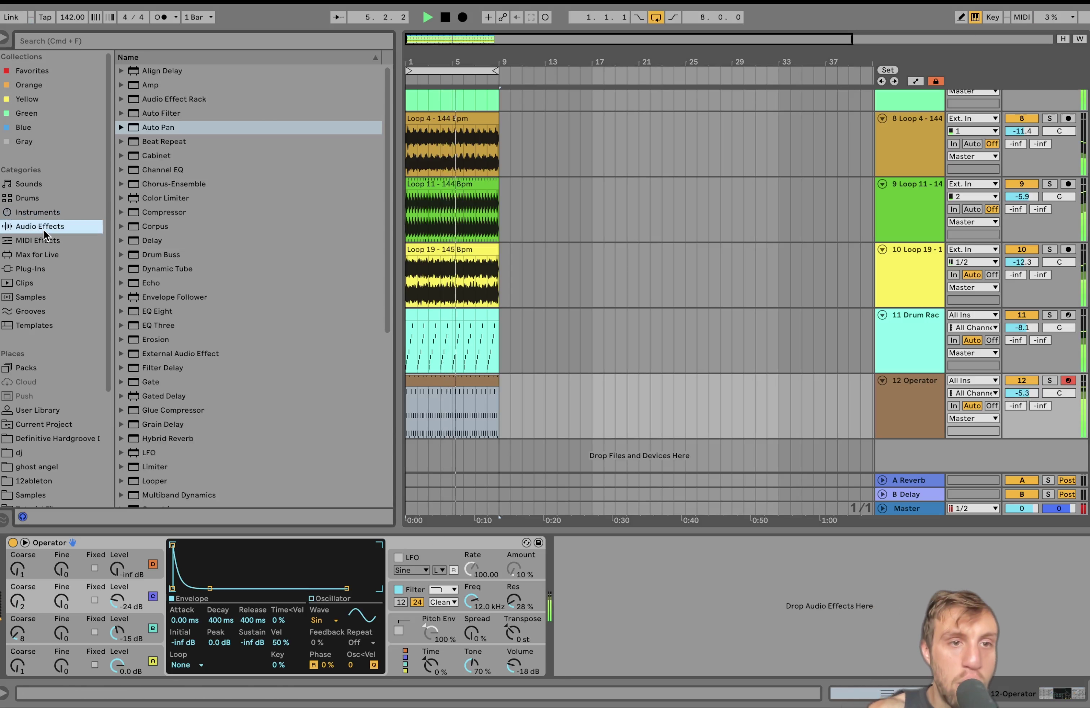
{"action": "double_click", "coordinate": [152, 240]}
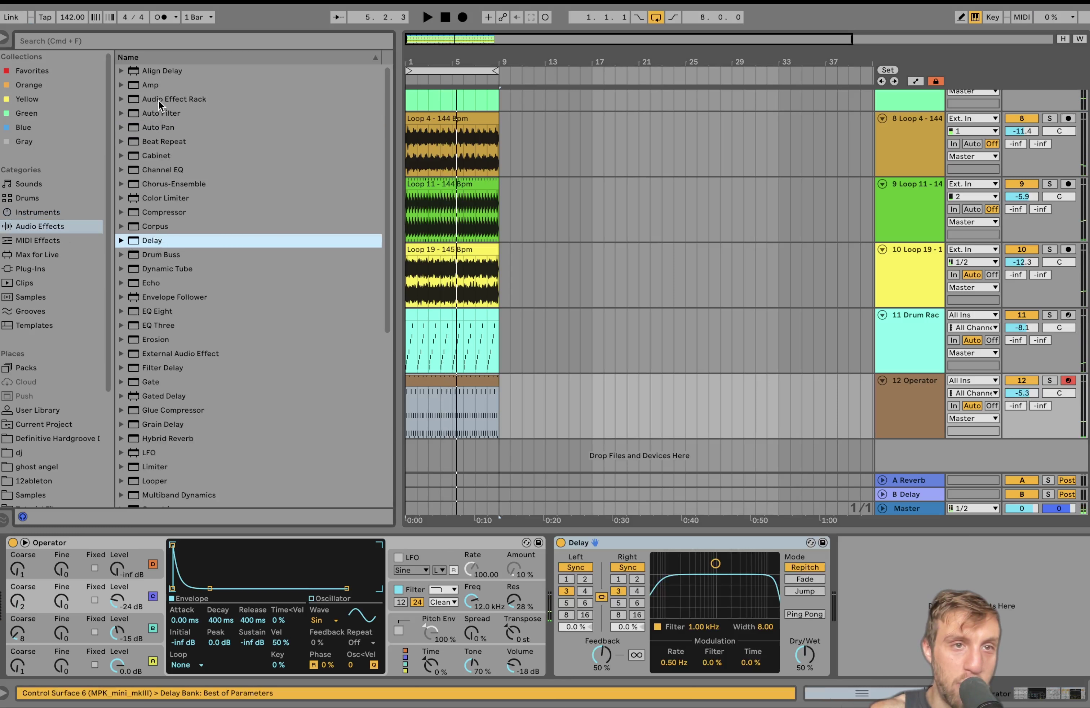
{"action": "double_click", "coordinate": [157, 127]}
{"action": "double_click", "coordinate": [159, 113]}
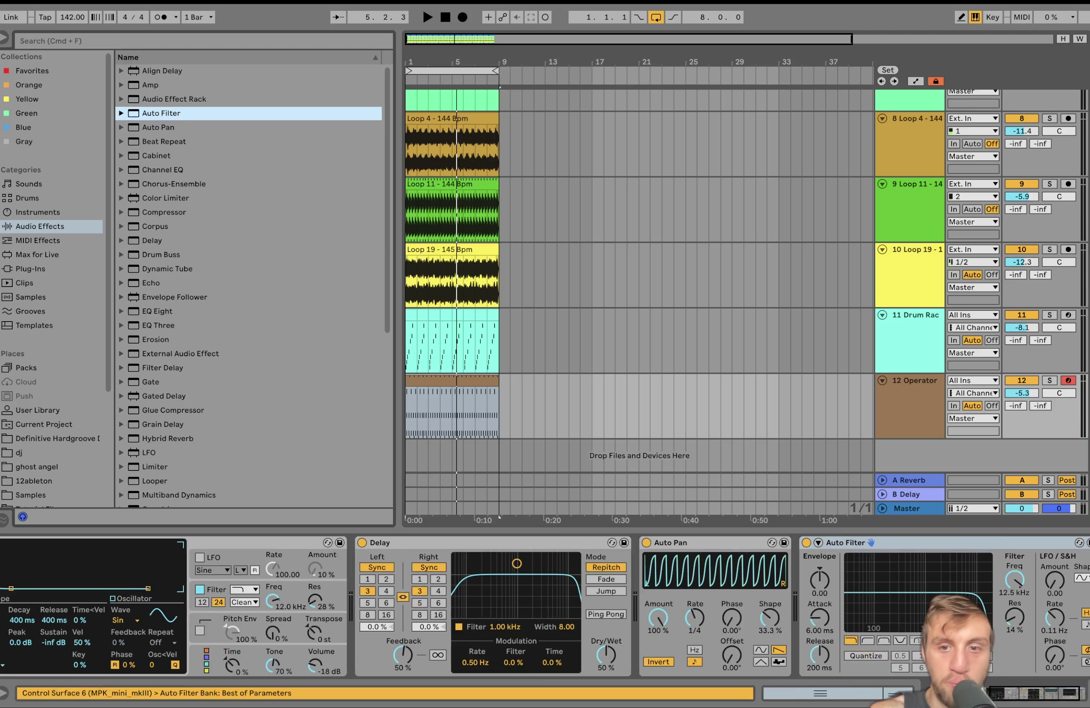
{"action": "left_click", "coordinate": [867, 641]}
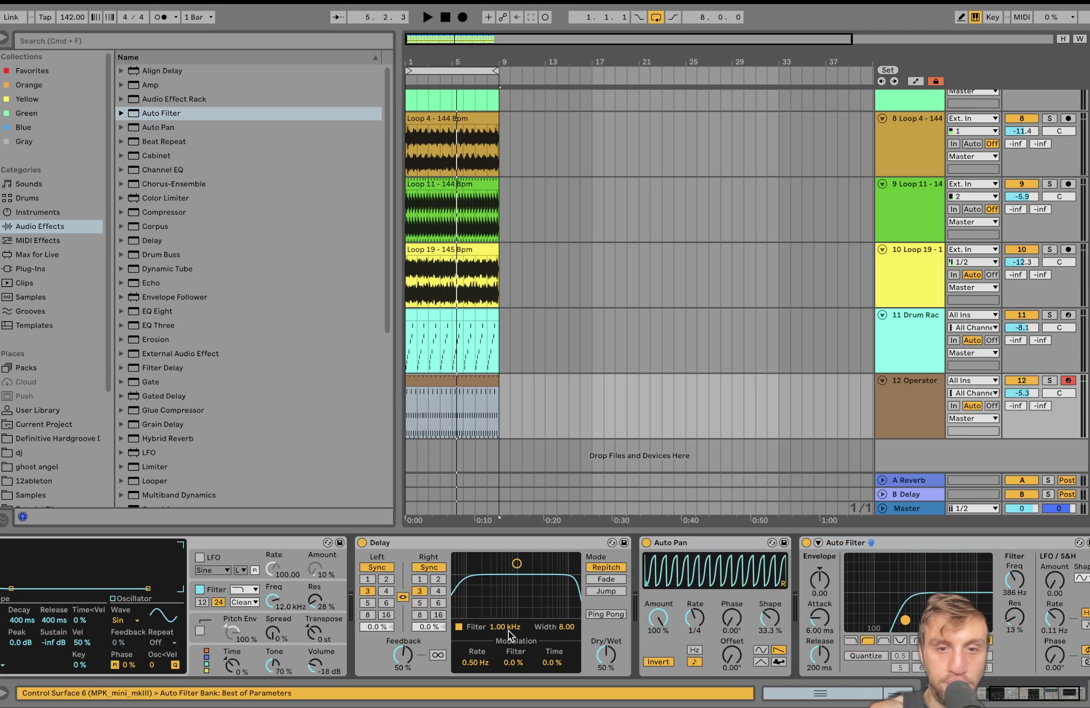
Set Delay to 2 sixteenths, filter 2.35 kHz, width 3.52, 24% dry/wet and Ping Pong, and reset the Operator track's volume to 0 dB
{"action": "key", "text": "space"}
{"action": "left_click_drag", "start_coordinate": [532, 583], "coordinate": [550, 613]}
{"action": "left_click_drag", "start_coordinate": [607, 646], "coordinate": [611, 656]}
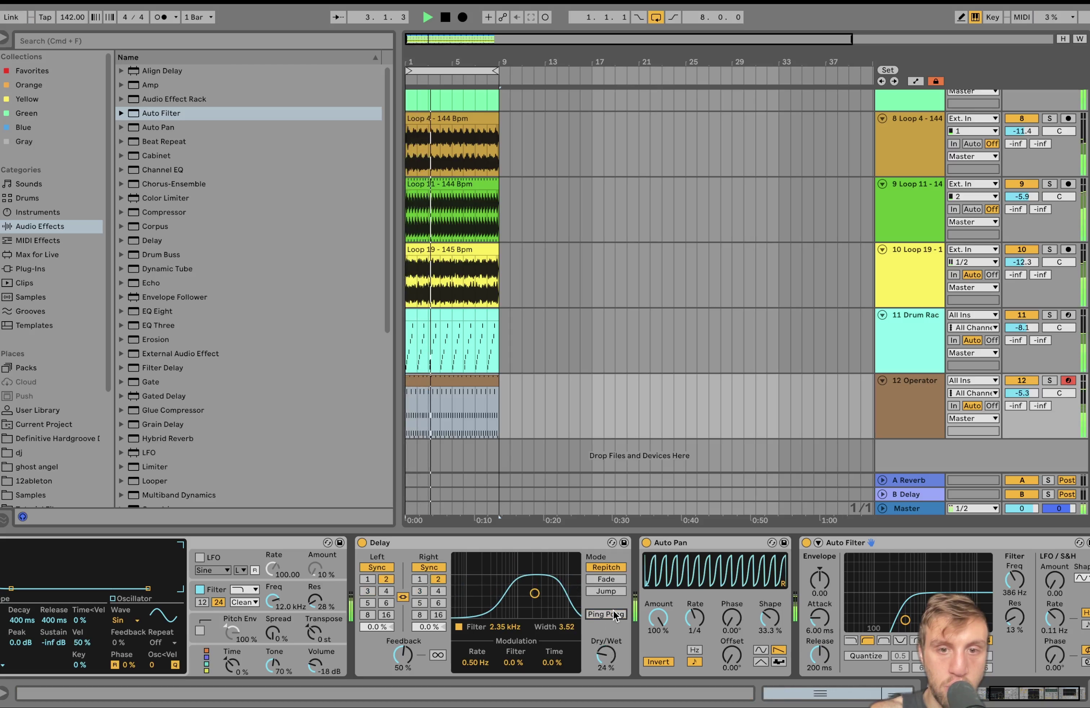
{"action": "left_click", "coordinate": [1023, 393]}
{"action": "key", "text": "Delete"}
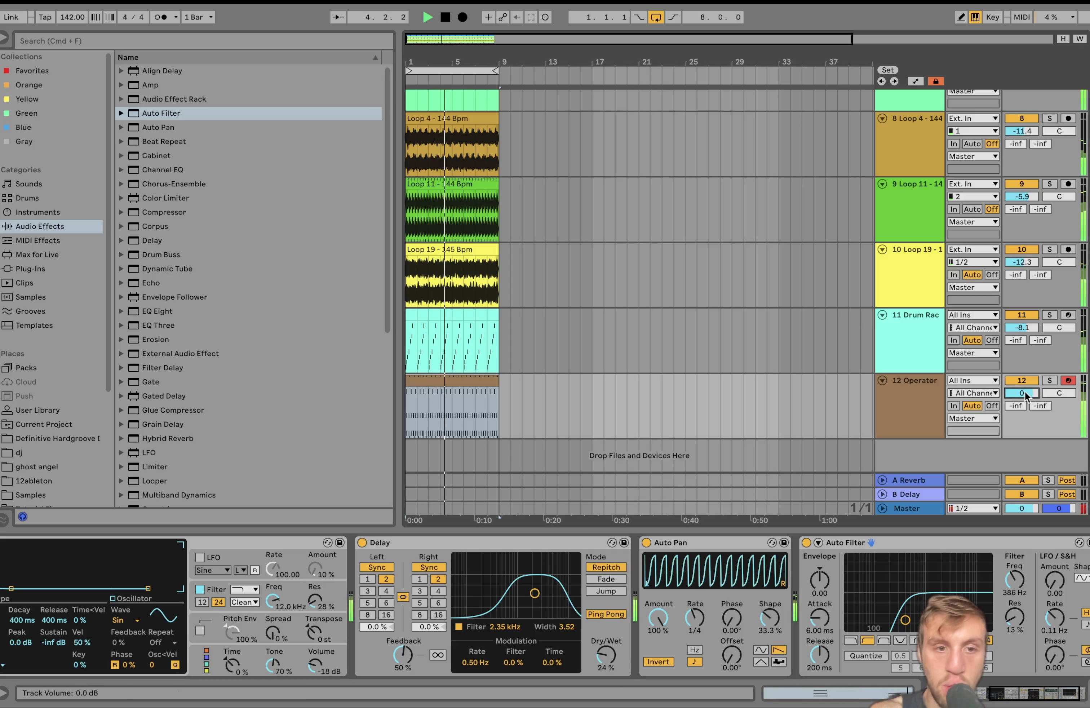
Set Operator's filter to 107 Hz with 89% envelope, 3.23 s decay and 60.0 s release, and lower the track volume to -1.1 dB
{"action": "left_click_drag", "start_coordinate": [272, 601], "coordinate": [262, 575]}
{"action": "scroll", "coordinate": [271, 600], "scroll_direction": "left", "scroll_amount": 5}
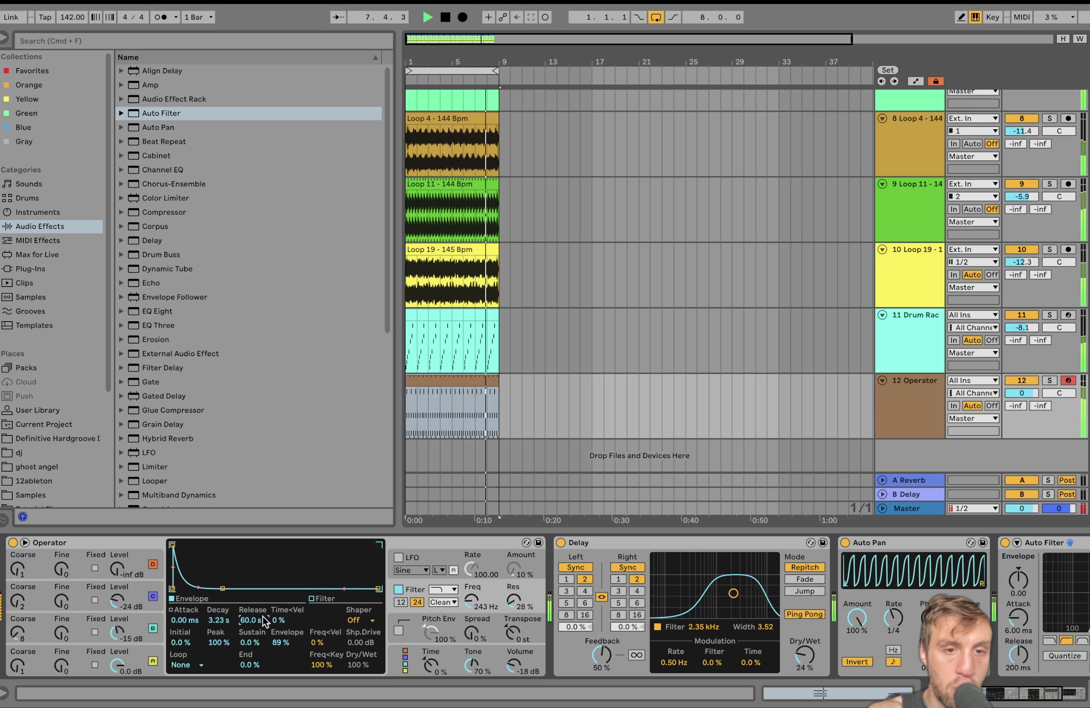
{"action": "left_click_drag", "start_coordinate": [471, 599], "coordinate": [472, 618]}
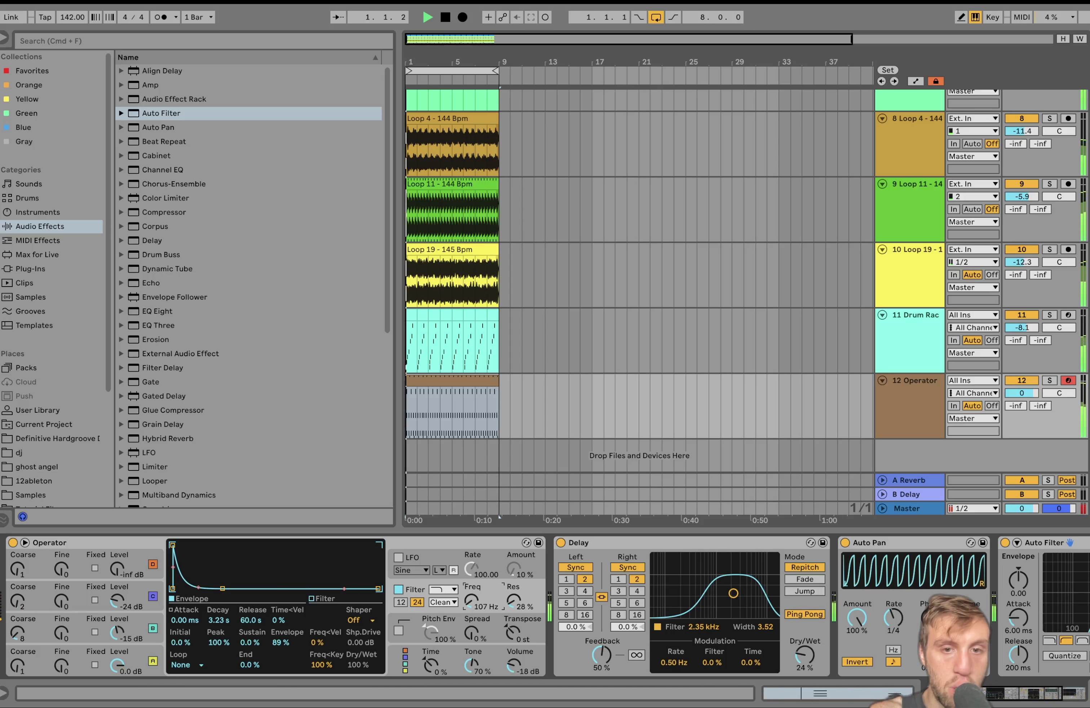
{"action": "left_click", "coordinate": [440, 403]}
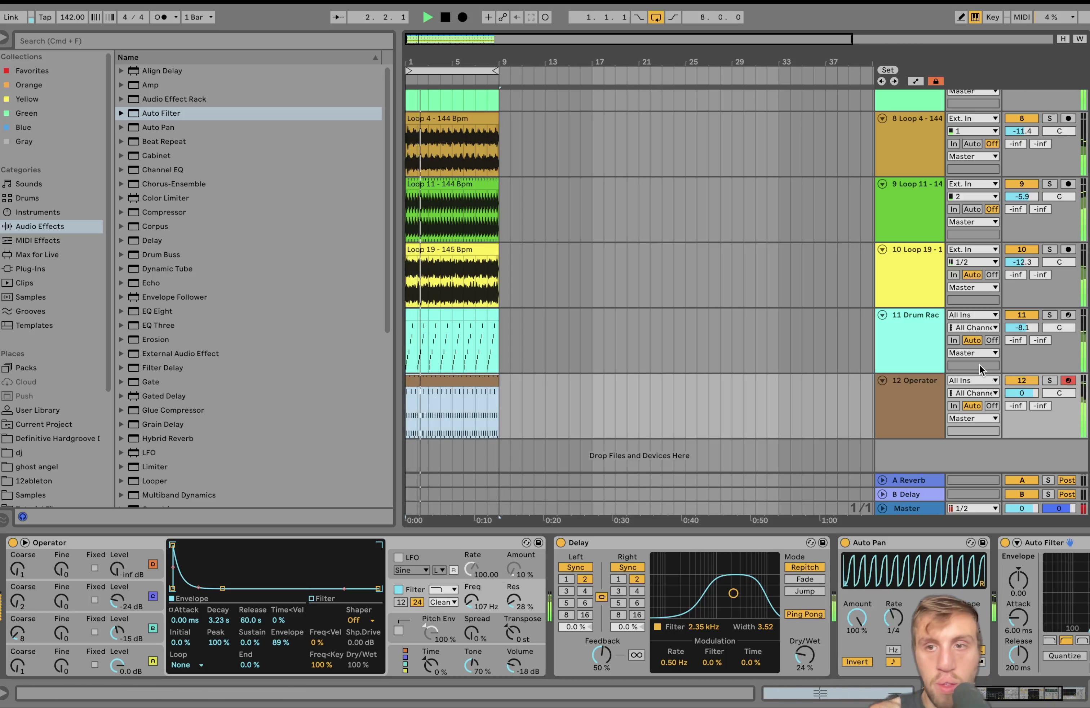
{"action": "left_click_drag", "start_coordinate": [1017, 395], "coordinate": [1017, 399]}
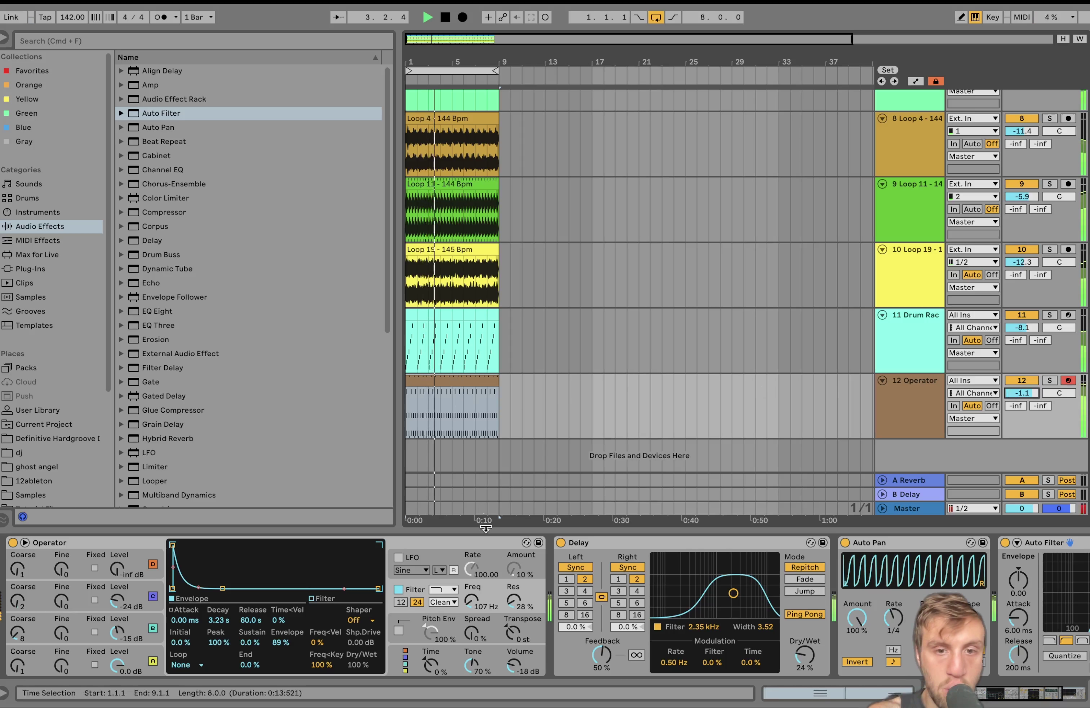
Extend the loop length of the Operator clip to 0.2.0 and return to the device view
{"action": "scroll", "coordinate": [693, 583], "scroll_direction": "right", "scroll_amount": 2}
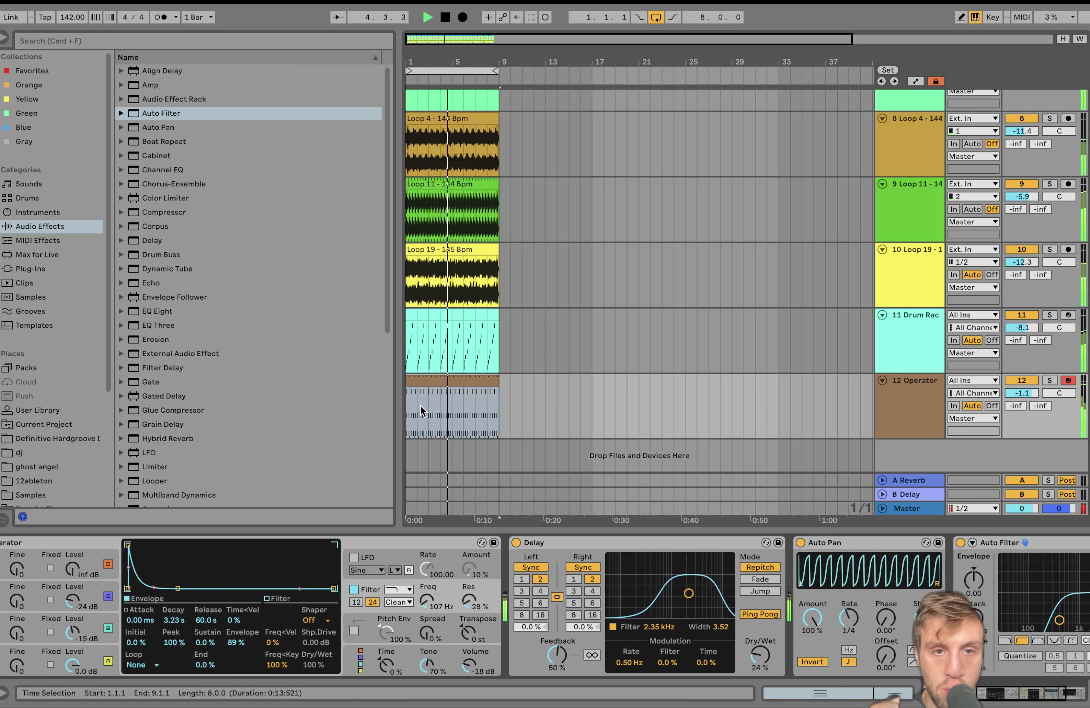
{"action": "left_click", "coordinate": [418, 383]}
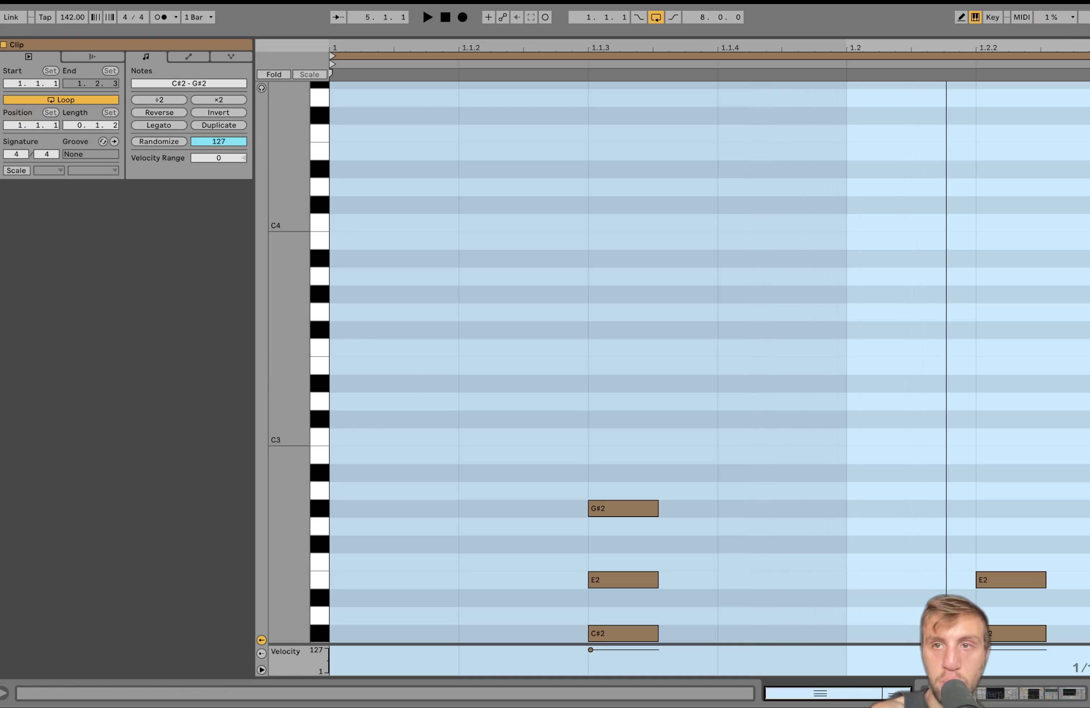
{"action": "left_click_drag", "start_coordinate": [1088, 56], "coordinate": [1015, 94]}
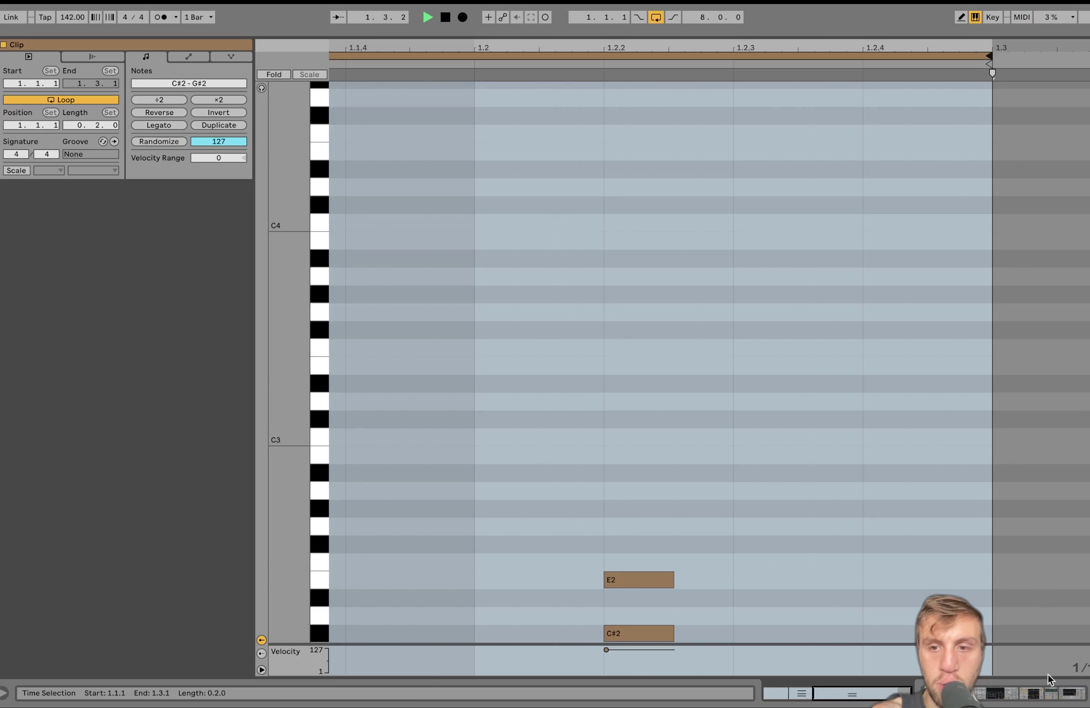
{"action": "left_click", "coordinate": [1050, 691]}
{"action": "left_click", "coordinate": [433, 385]}
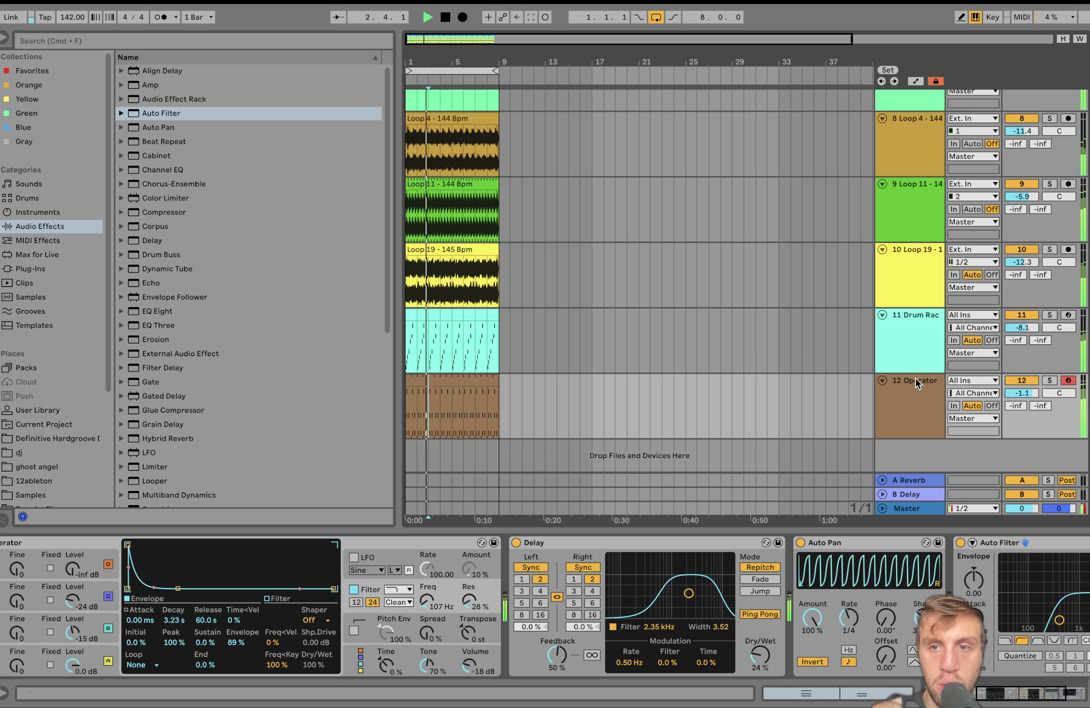
Solo the Operator track and set its filter to 0% key tracking, 745 Hz frequency and 38% resonance
{"action": "key", "text": "s"}
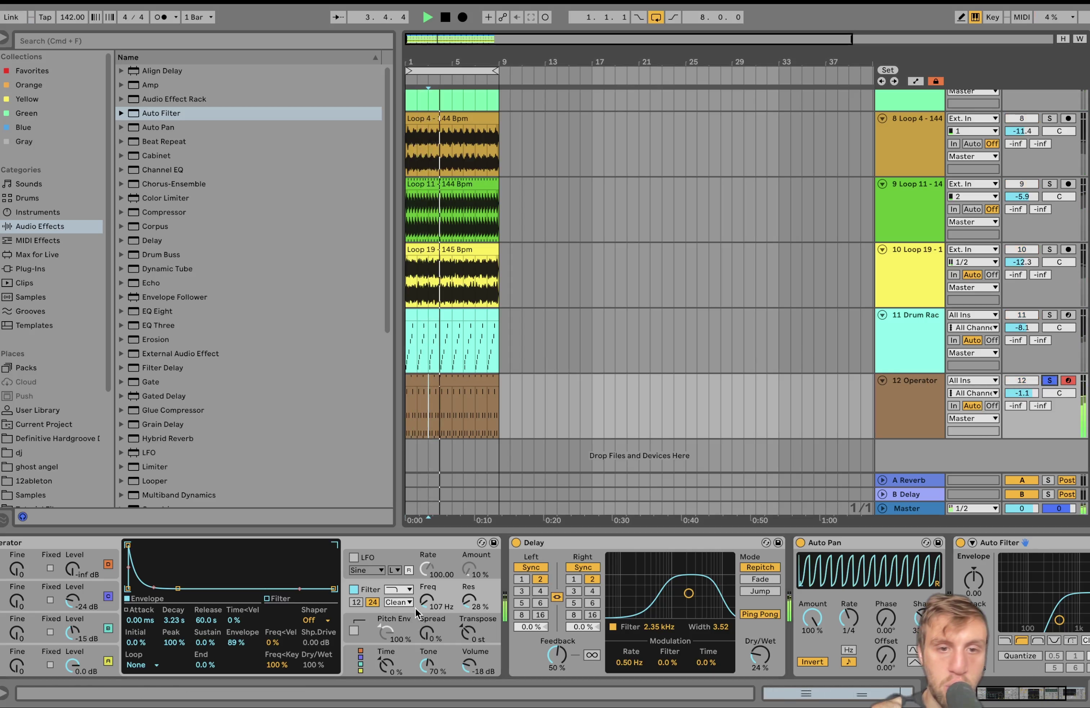
{"action": "left_click", "coordinate": [281, 666]}
{"action": "left_click_drag", "start_coordinate": [283, 666], "coordinate": [283, 706]}
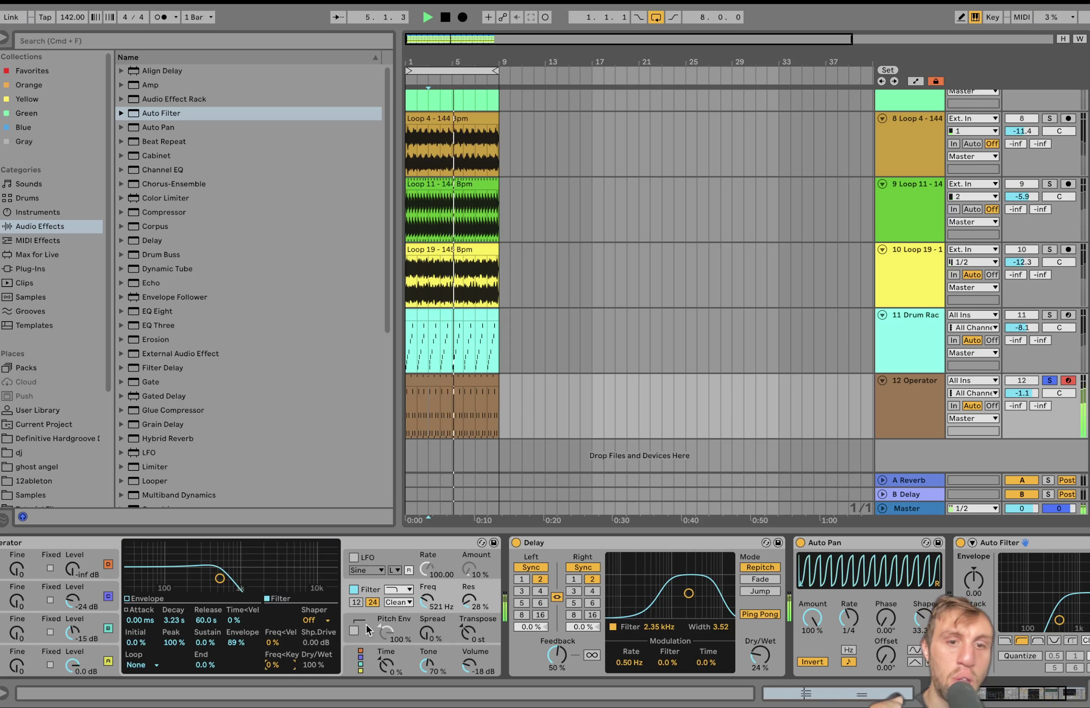
{"action": "left_click_drag", "start_coordinate": [427, 601], "coordinate": [473, 597]}
Reduce the Auto Pan amount to 31.7% and unsolo the Operator track to hear it in the full loop
{"action": "left_click_drag", "start_coordinate": [812, 618], "coordinate": [813, 643]}
{"action": "left_click", "coordinate": [1050, 380]}
{"action": "left_click", "coordinate": [1039, 391]}
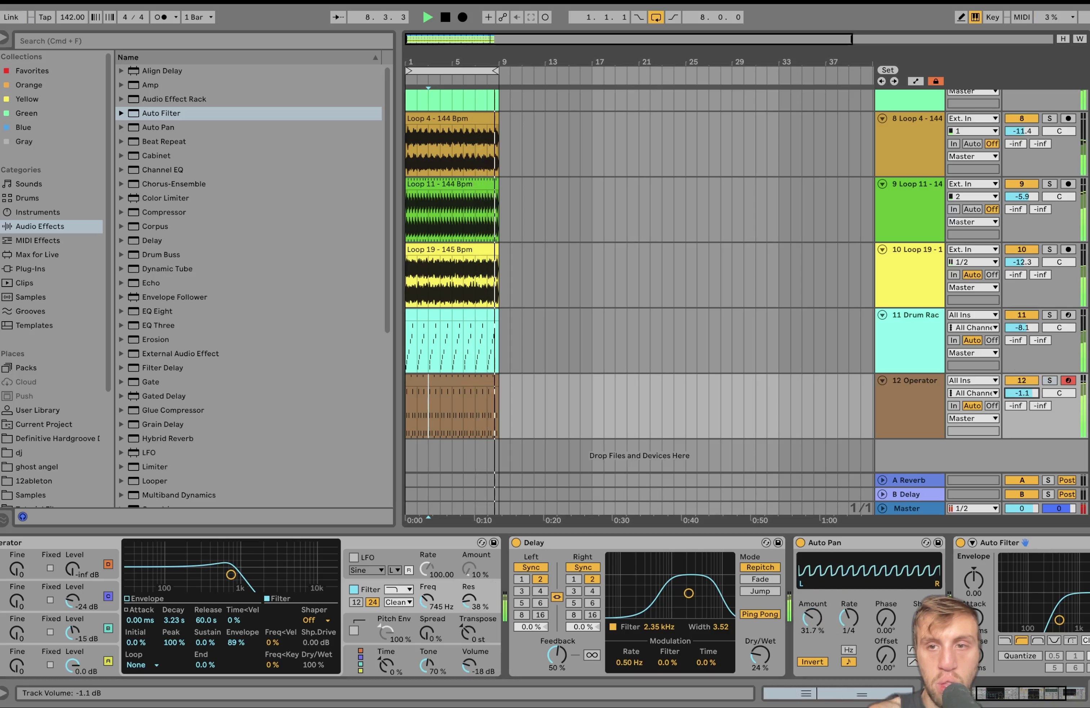
Lower the Operator stab track's volume to -5.1 dB and insert a new MIDI track below it
{"action": "left_click_drag", "start_coordinate": [1029, 396], "coordinate": [1031, 414]}
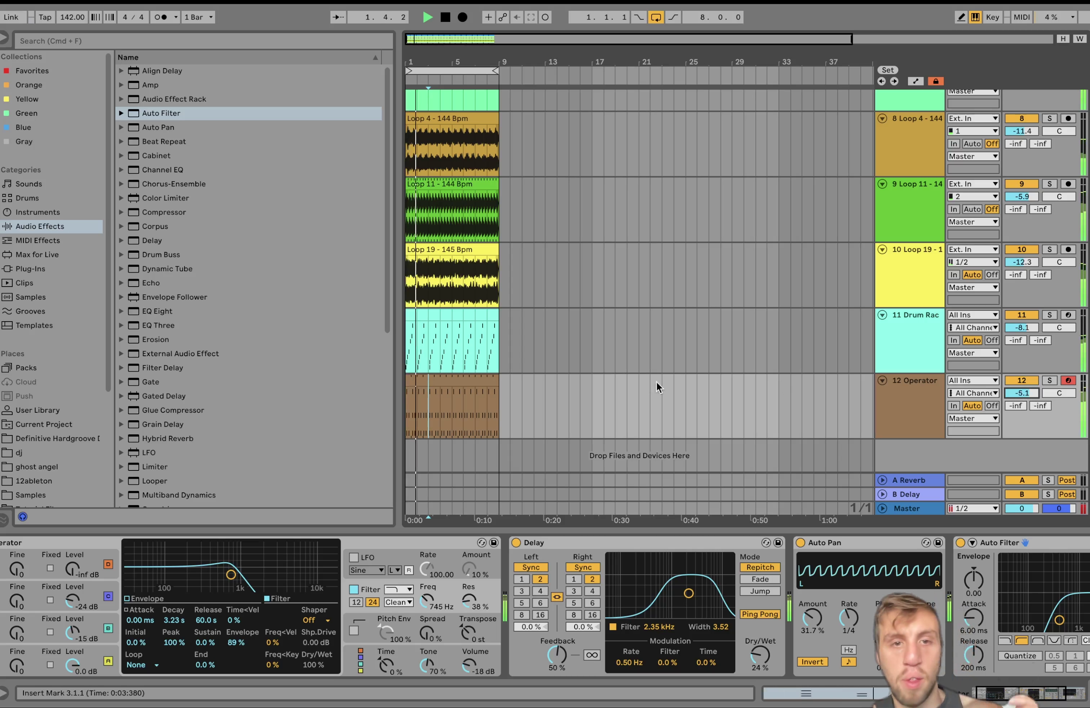
{"action": "left_click", "coordinate": [894, 408]}
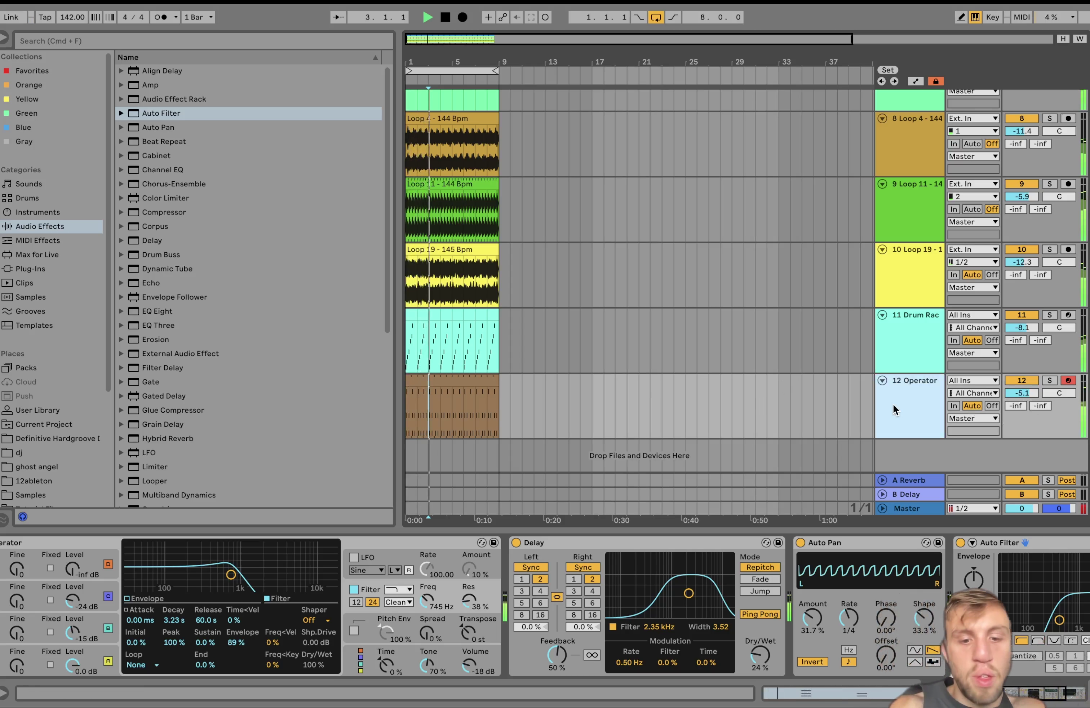
{"action": "key", "text": "super+shift+t"}
{"action": "left_click", "coordinate": [894, 393]}
{"action": "key", "text": "space"}
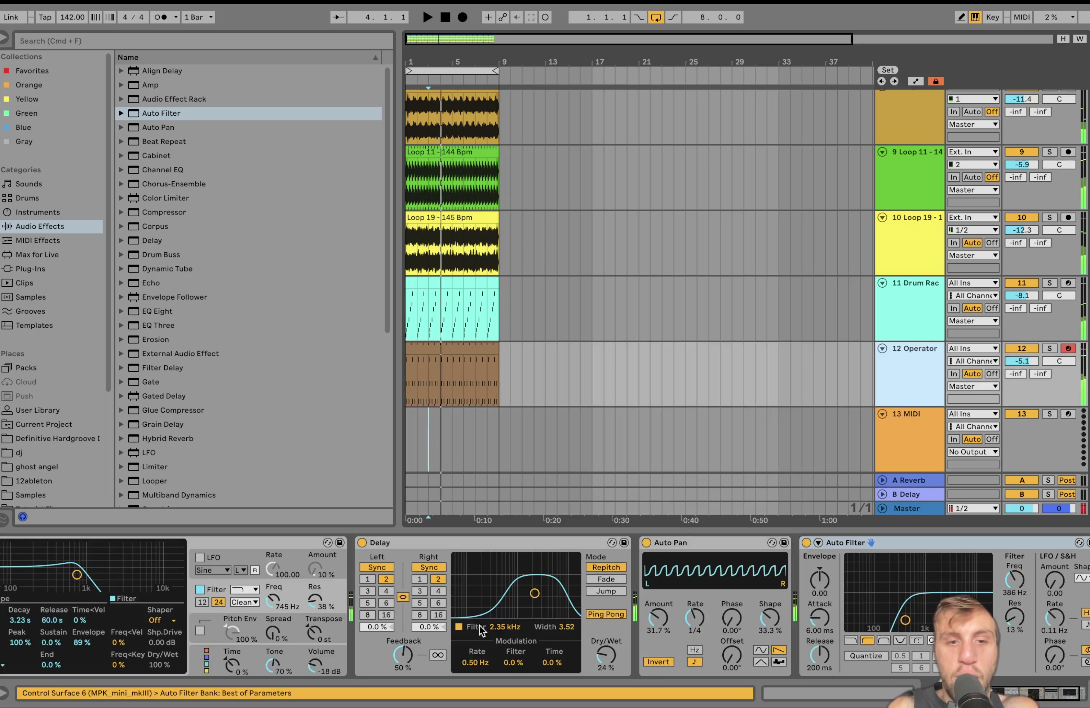
Copy the Operator device from track 12 to the new MIDI track and set oscillator B's fine tuning to 15
{"action": "scroll", "coordinate": [443, 640], "scroll_direction": "left", "scroll_amount": 5}
{"action": "left_click", "coordinate": [114, 546]}
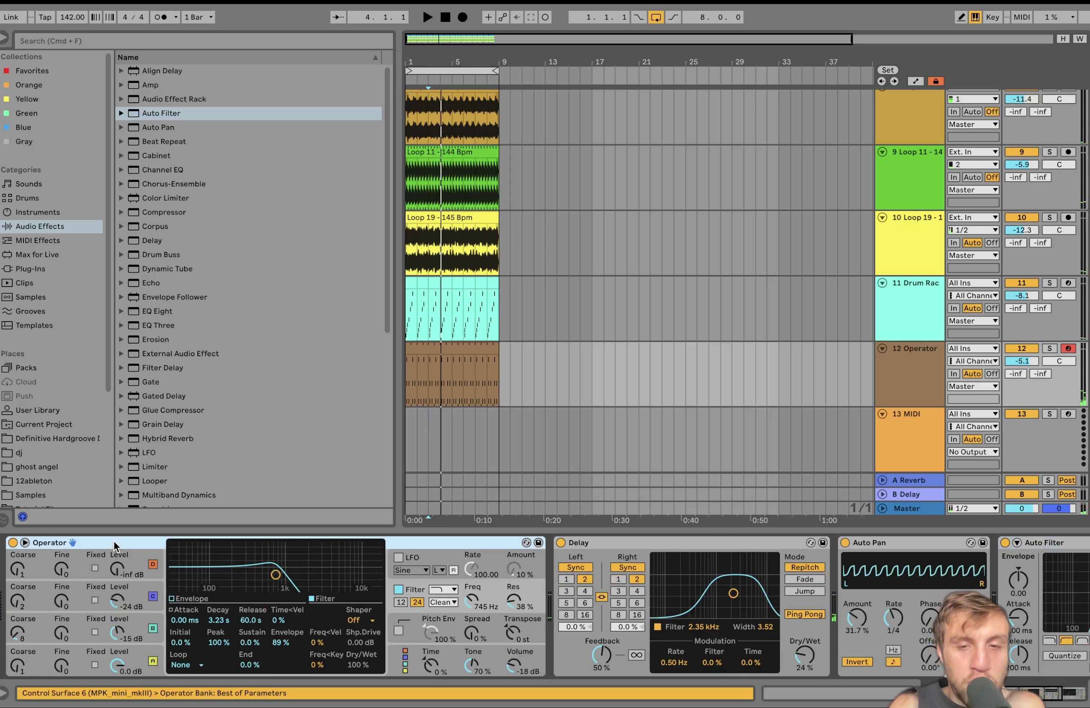
{"action": "left_click", "coordinate": [911, 456]}
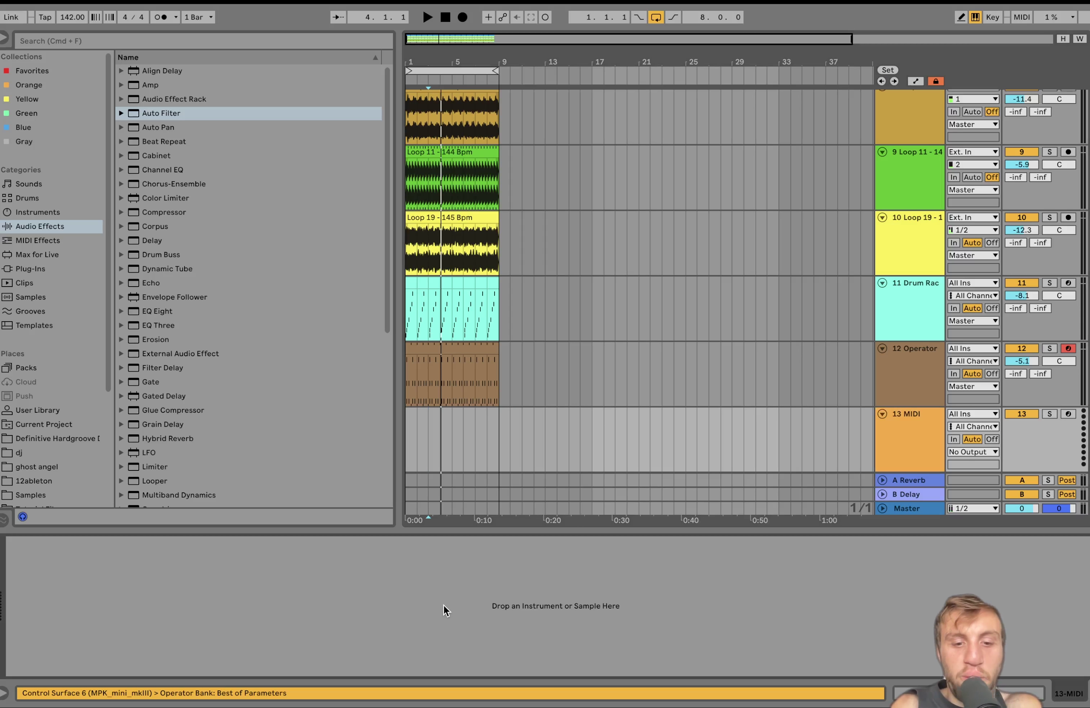
{"action": "key", "text": "super+v"}
{"action": "left_click_drag", "start_coordinate": [57, 635], "coordinate": [57, 630]}
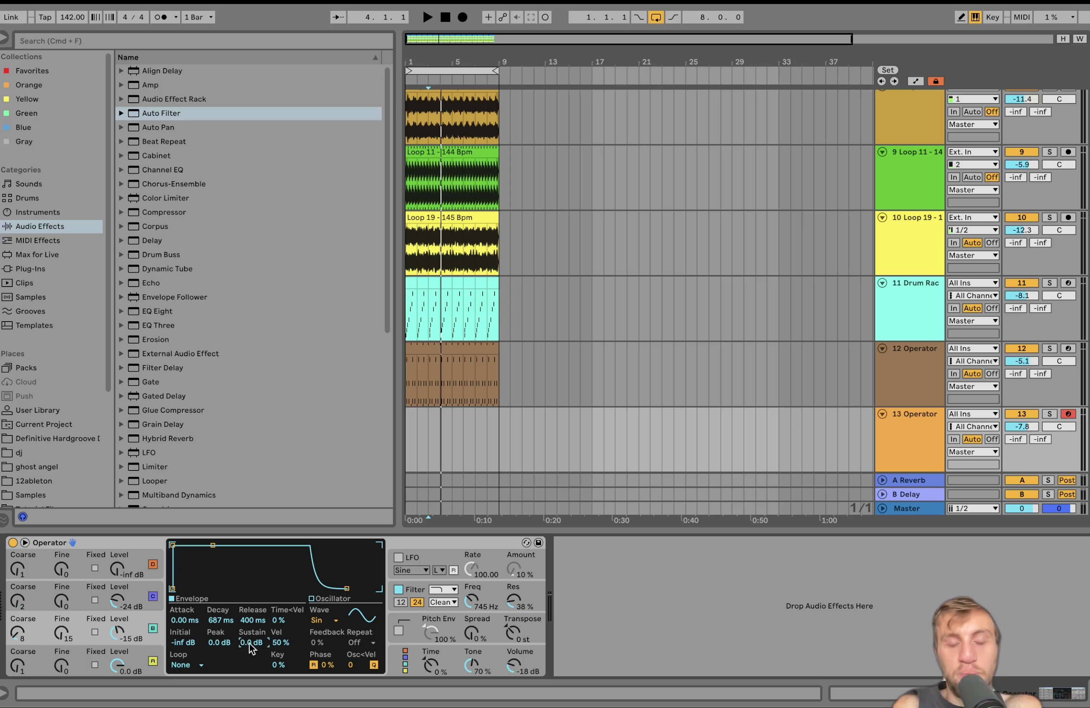
Create a four-bar MIDI clip at the start of track 13 and add a C#2 note at 1.1.2
{"action": "left_click_drag", "start_coordinate": [454, 445], "coordinate": [403, 445]}
{"action": "key", "text": "super+shift+m"}
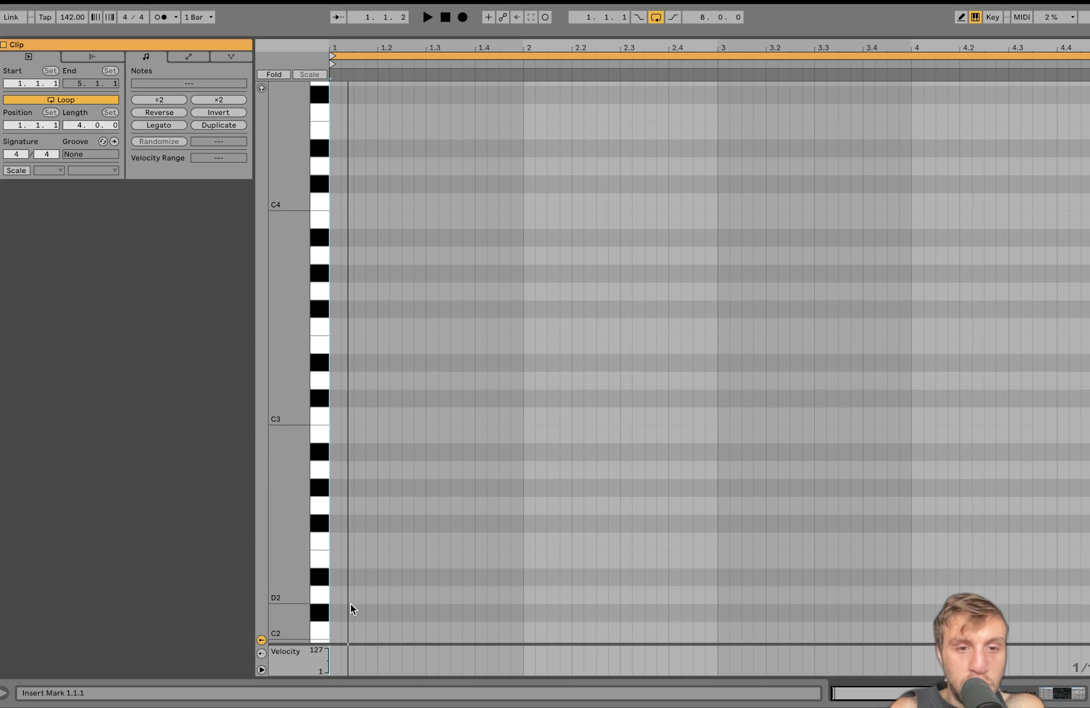
{"action": "double_click", "coordinate": [348, 611]}
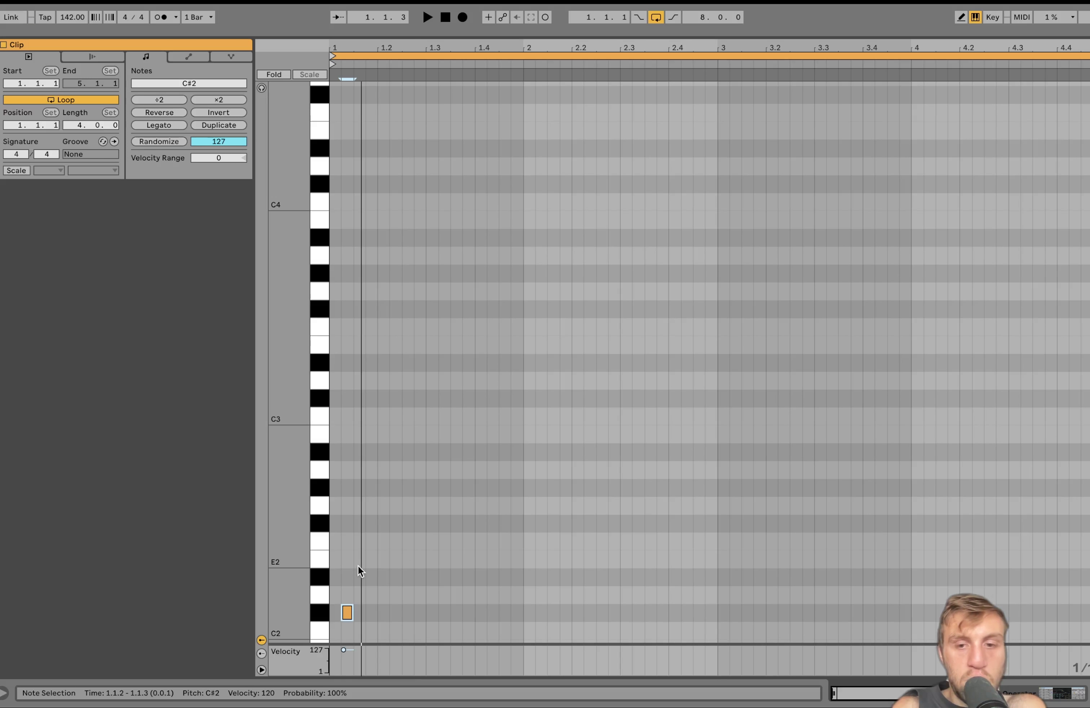
In track 13's Operator, set oscillator B to coarse 0.5 and fine 13, and oscillator A to coarse 2
{"action": "key", "text": "shift+Tab"}
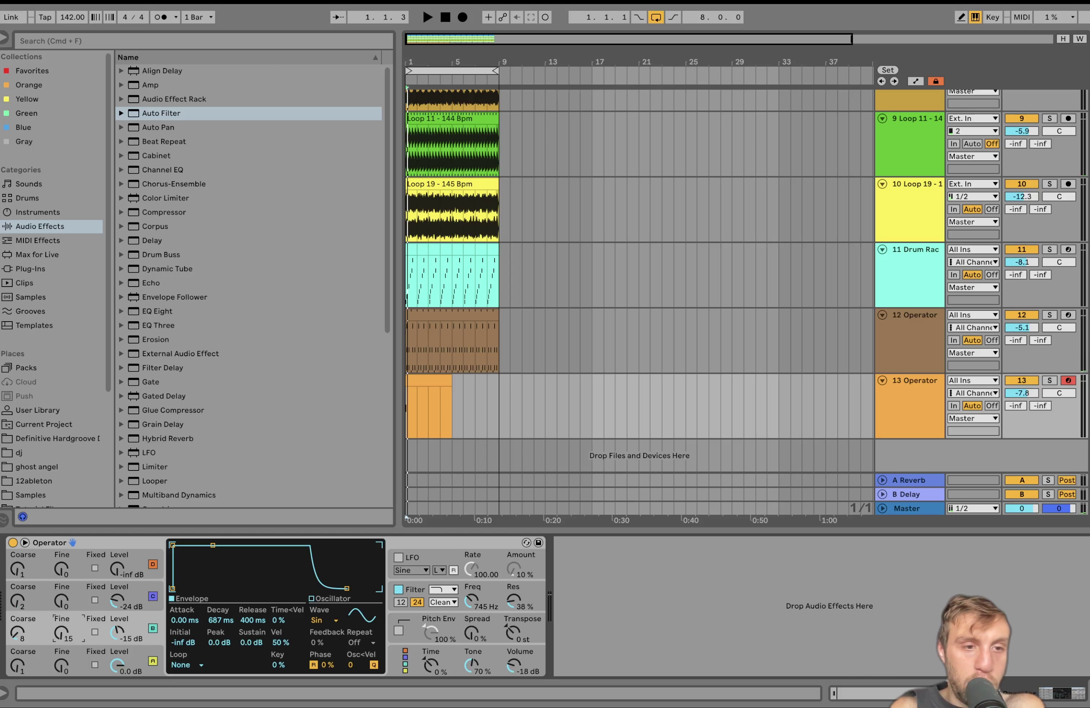
{"action": "key", "text": "space"}
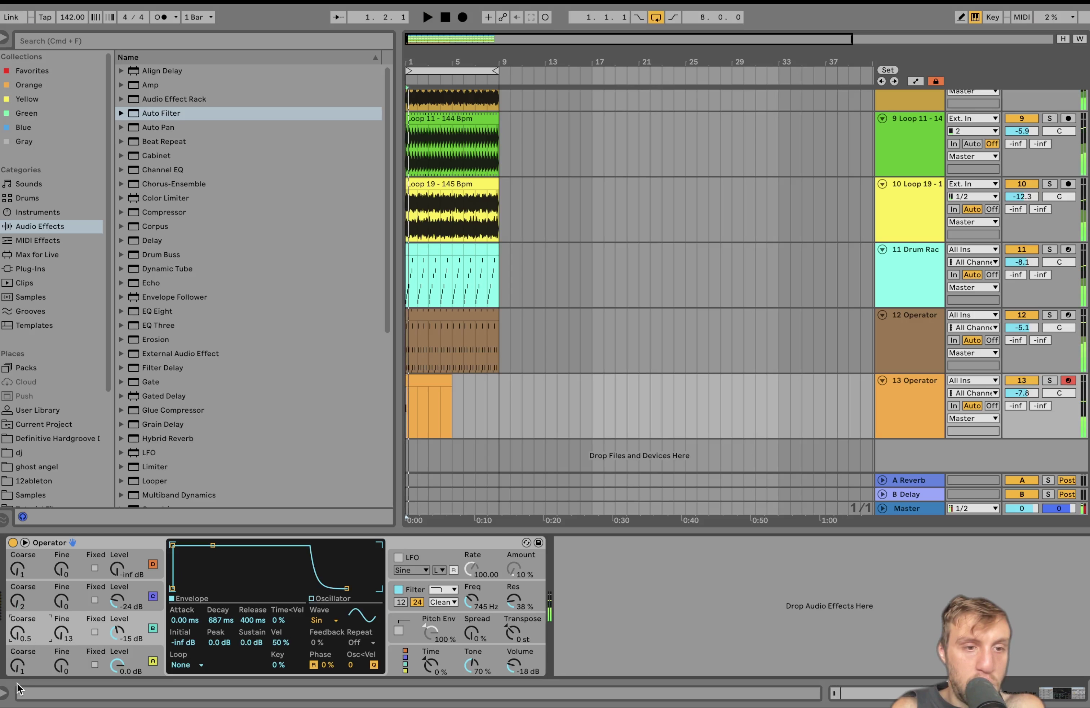
{"action": "left_click", "coordinate": [17, 668]}
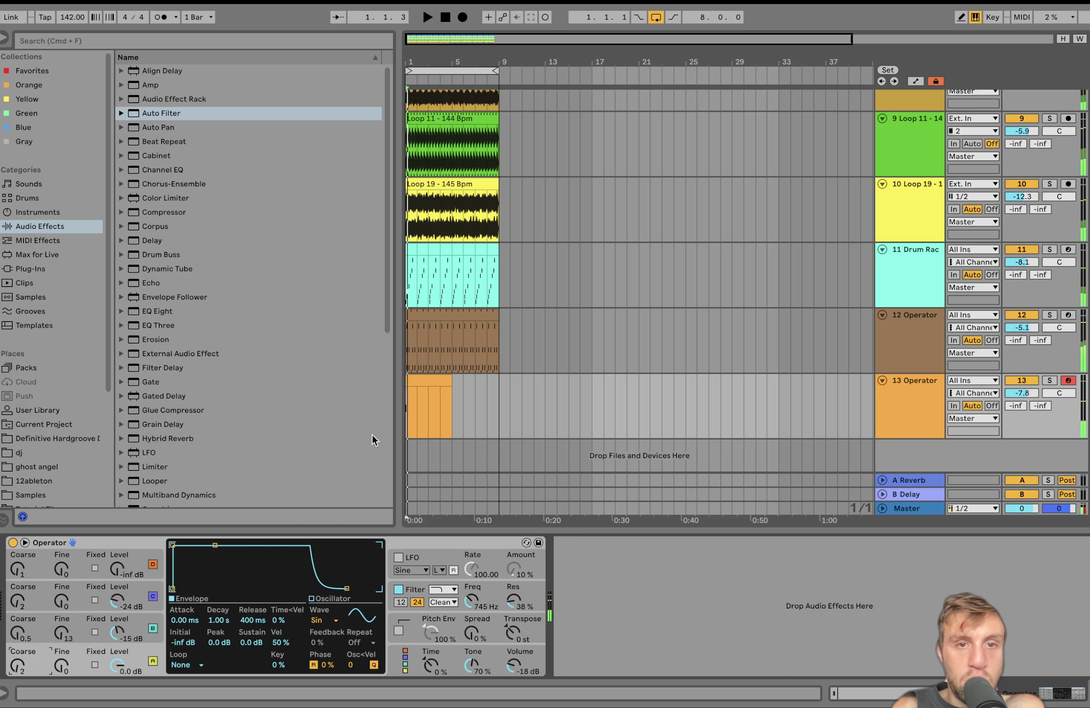
Transpose the note in track 13's clip up two octaves to C#4
{"action": "double_click", "coordinate": [415, 394]}
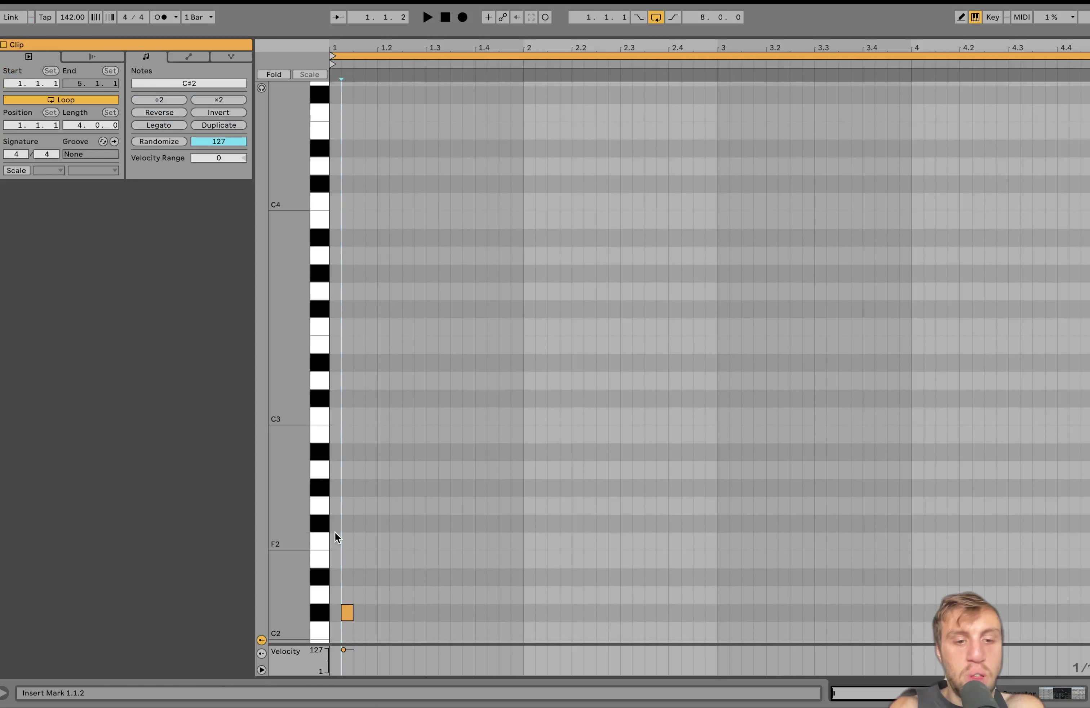
{"action": "key", "text": "ctrl+a"}
{"action": "key", "text": "shift+Up"}
{"action": "key", "text": "shift+Up"}
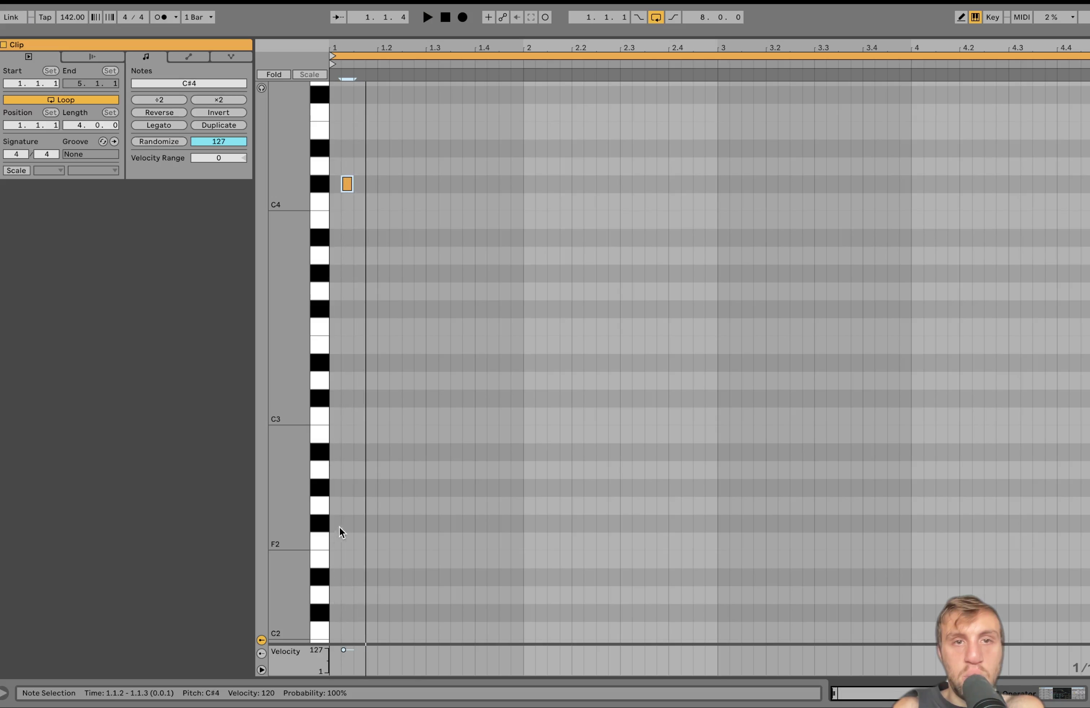
Add a second note at 1.1.3 and try it at different pitches from D5 down to G#3
{"action": "scroll", "coordinate": [443, 379], "scroll_direction": "up", "scroll_amount": 3}
{"action": "double_click", "coordinate": [360, 292]}
{"action": "key", "text": "shift+Up"}
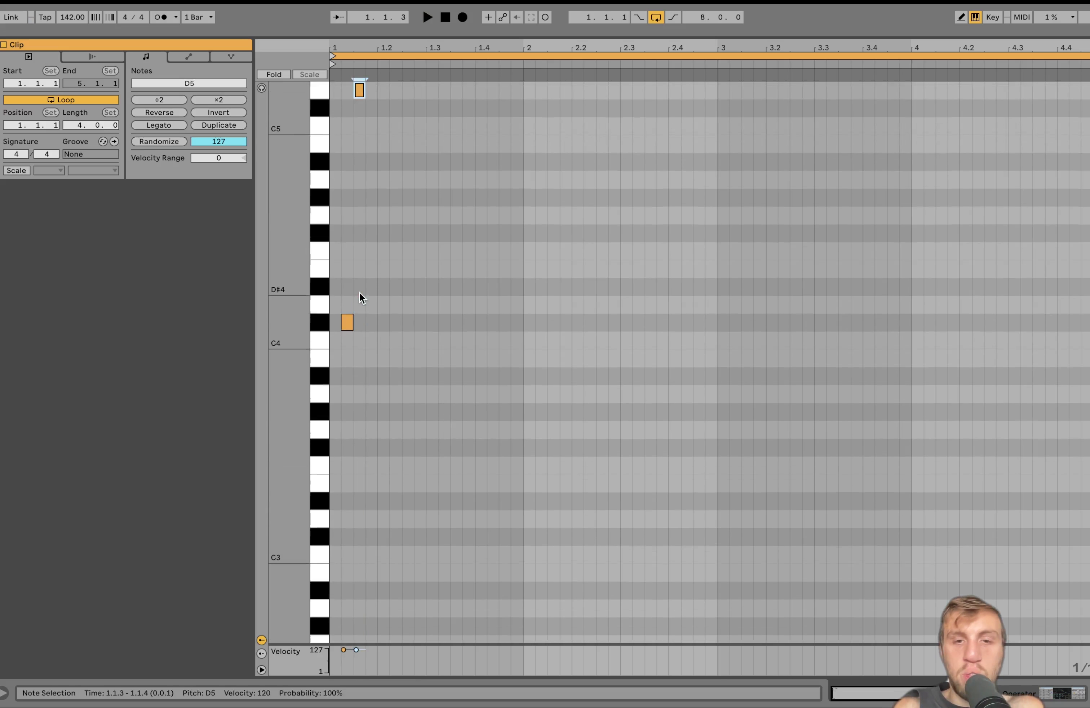
{"action": "key", "text": "space"}
{"action": "scroll", "coordinate": [359, 293], "scroll_direction": "up", "scroll_amount": 2}
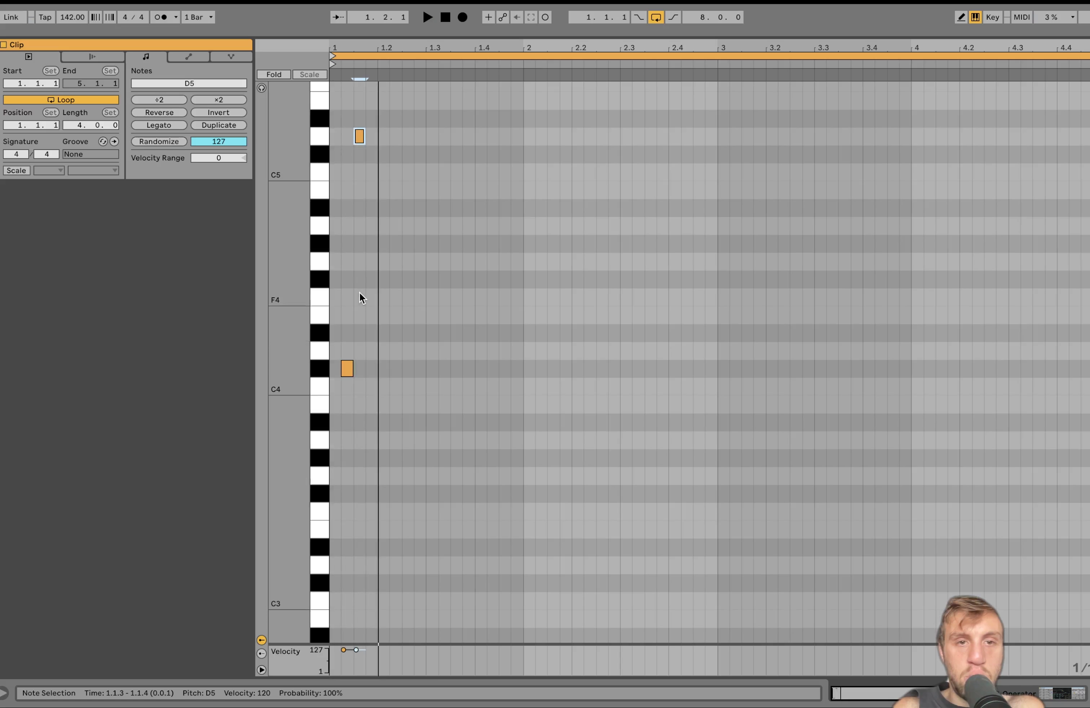
{"action": "key", "text": "Up"}
{"action": "key", "text": "Up"}
{"action": "key", "text": "shift+Down"}
{"action": "key", "text": "Down"}
{"action": "key", "text": "Down"}
{"action": "key", "text": "Down"}
{"action": "key", "text": "Down"}
{"action": "key", "text": "Down"}
{"action": "key", "text": "Down"}
{"action": "key", "text": "Down"}
{"action": "key", "text": "Down"}
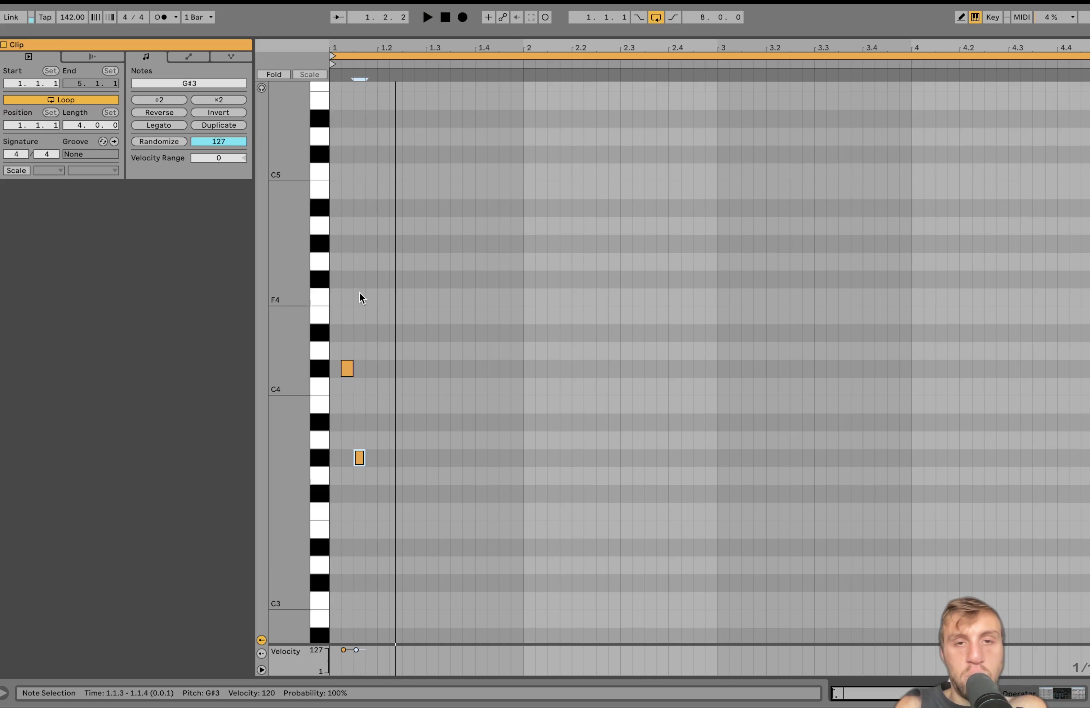
{"action": "key", "text": "space"}
Replace the C#4 note with the G#3 note, moving it to 1.1.2 and raising it to C#4
{"action": "left_click_drag", "start_coordinate": [343, 330], "coordinate": [360, 478]}
{"action": "key", "text": "Delete"}
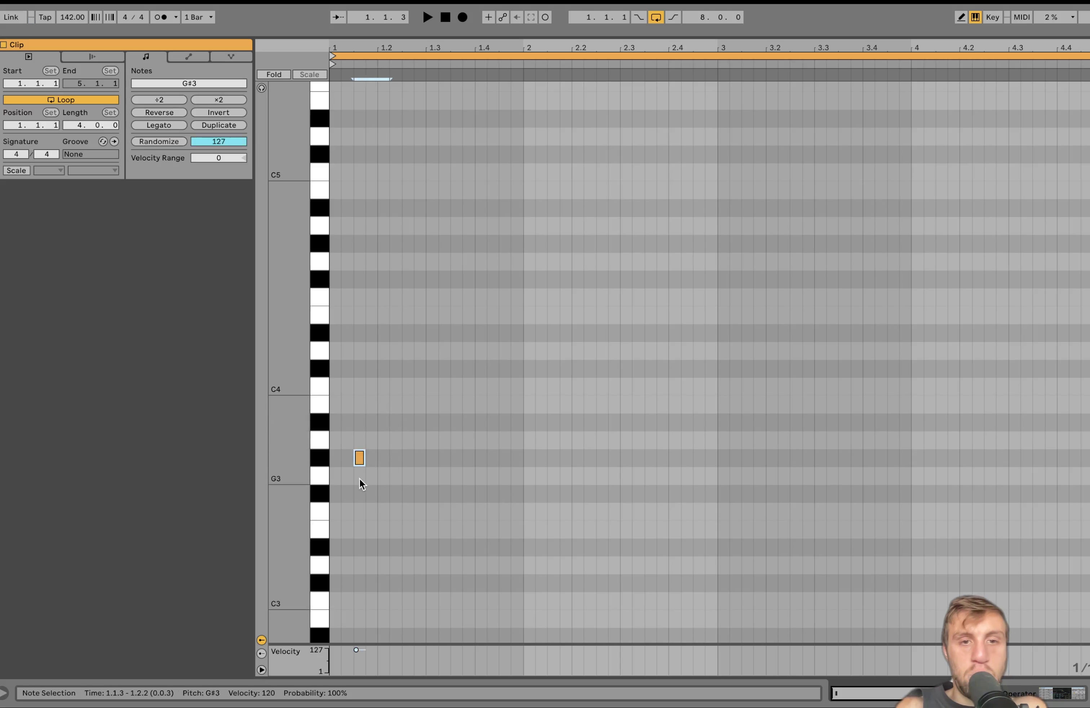
{"action": "key", "text": "Left"}
{"action": "key", "text": "space"}
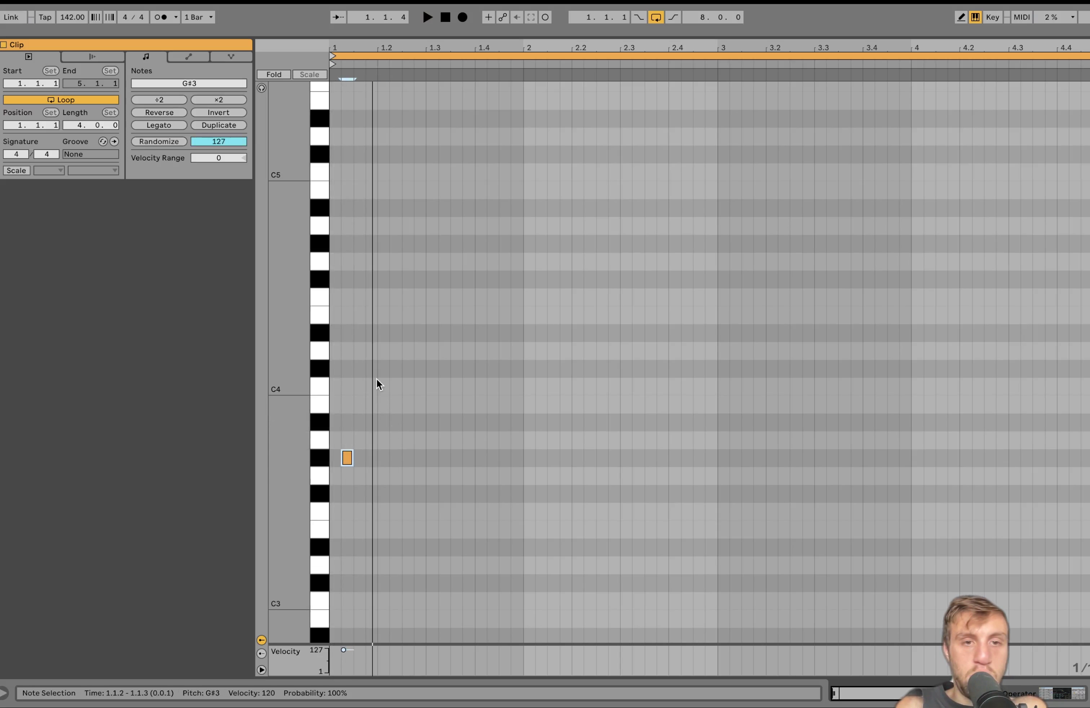
{"action": "key", "text": "Up"}
{"action": "key", "text": "Up"}
{"action": "key", "text": "Up"}
{"action": "key", "text": "Up"}
{"action": "key", "text": "Up"}
Add a C#4 note at 1.2.1 and duplicate the notes so the pattern repeats every three sixteenths up to 1.3.3
{"action": "double_click", "coordinate": [382, 371]}
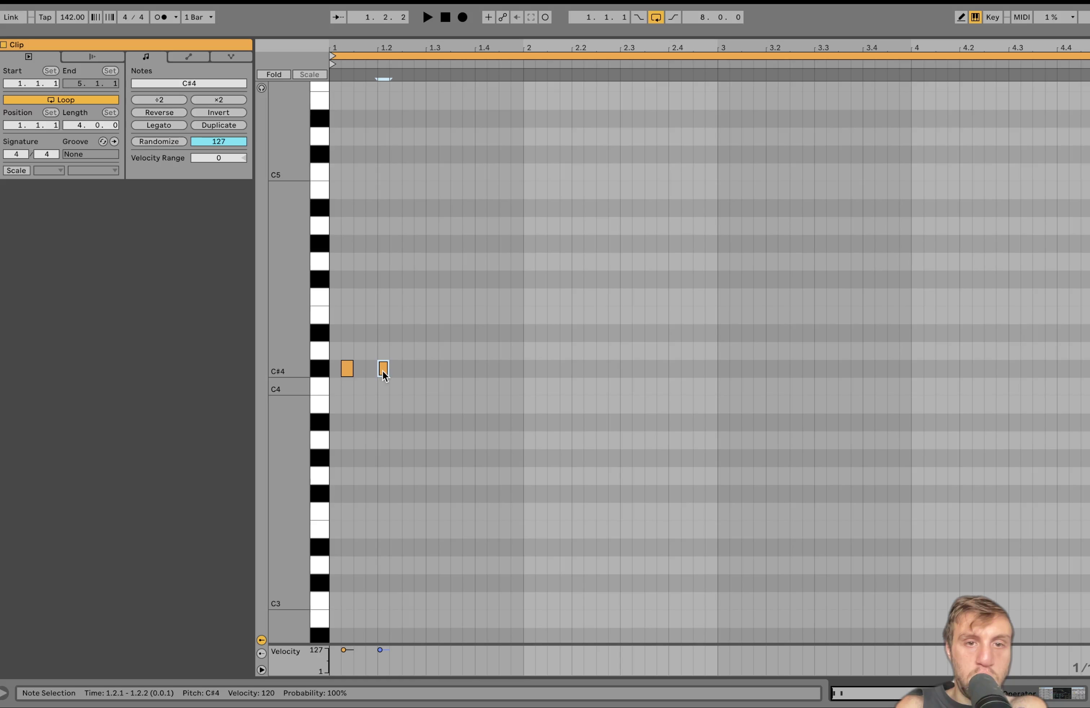
{"action": "key", "text": "ctrl+d"}
{"action": "key", "text": "ctrl+d"}
{"action": "key", "text": "Right"}
{"action": "key", "text": "space"}
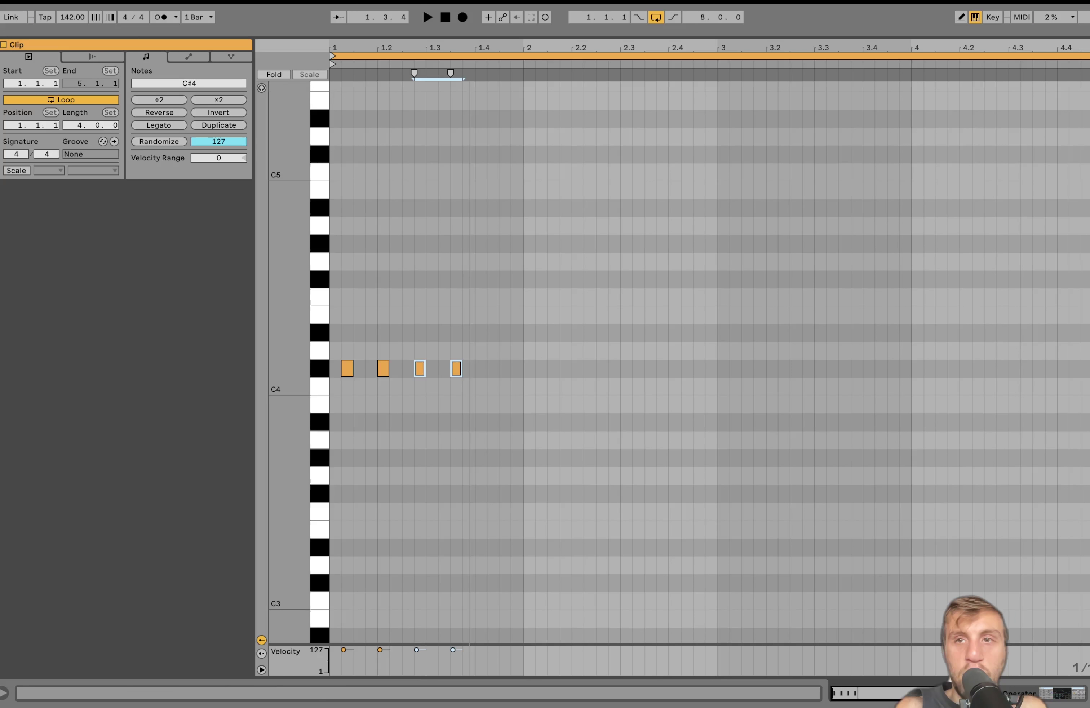
Shorten the clip's loop length to 0.0.3 and duplicate the clip so the pattern fills all eight bars
{"action": "left_click_drag", "start_coordinate": [1089, 55], "coordinate": [361, 260]}
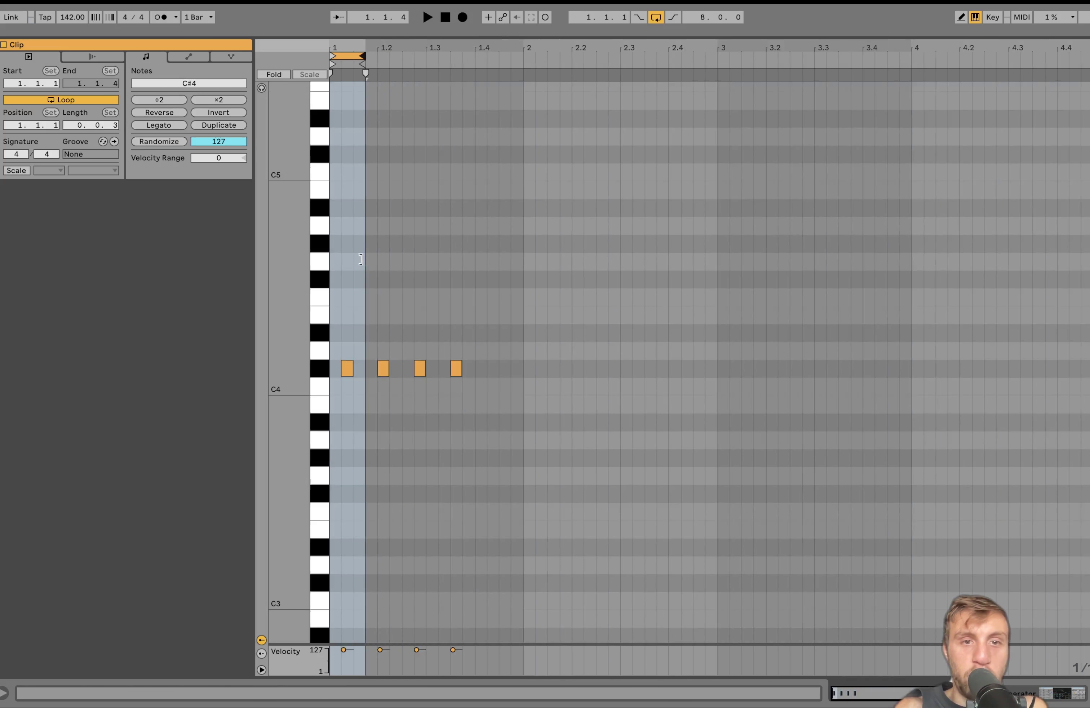
{"action": "key", "text": "space"}
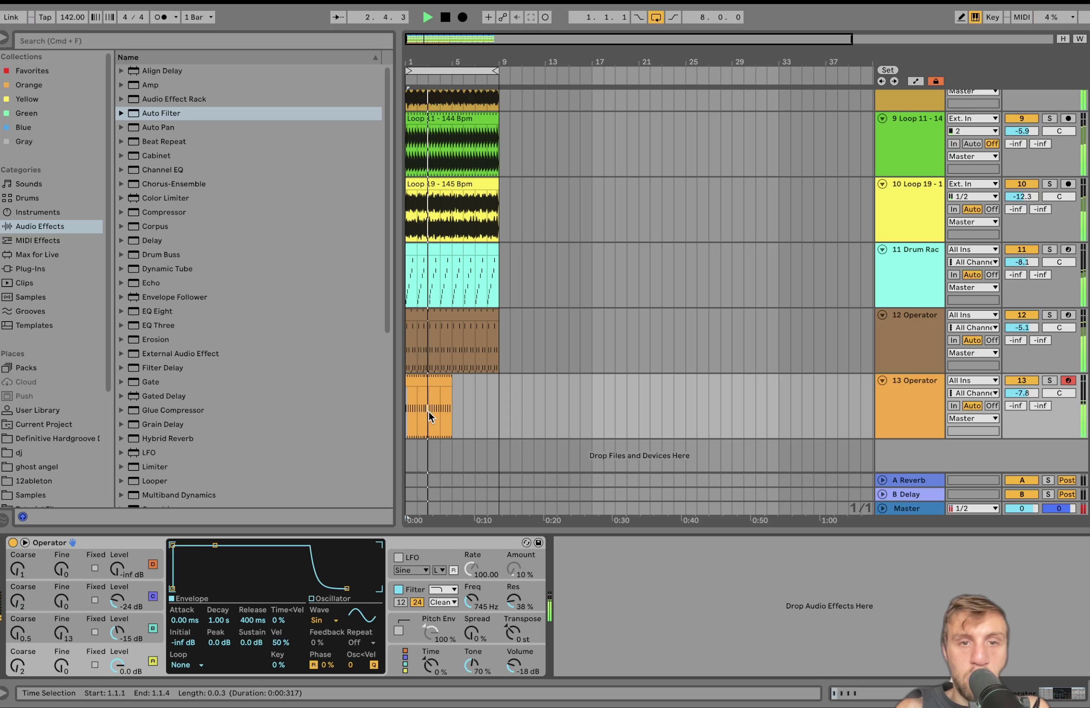
{"action": "left_click_drag", "start_coordinate": [450, 409], "coordinate": [399, 407]}
{"action": "key", "text": "super+d"}
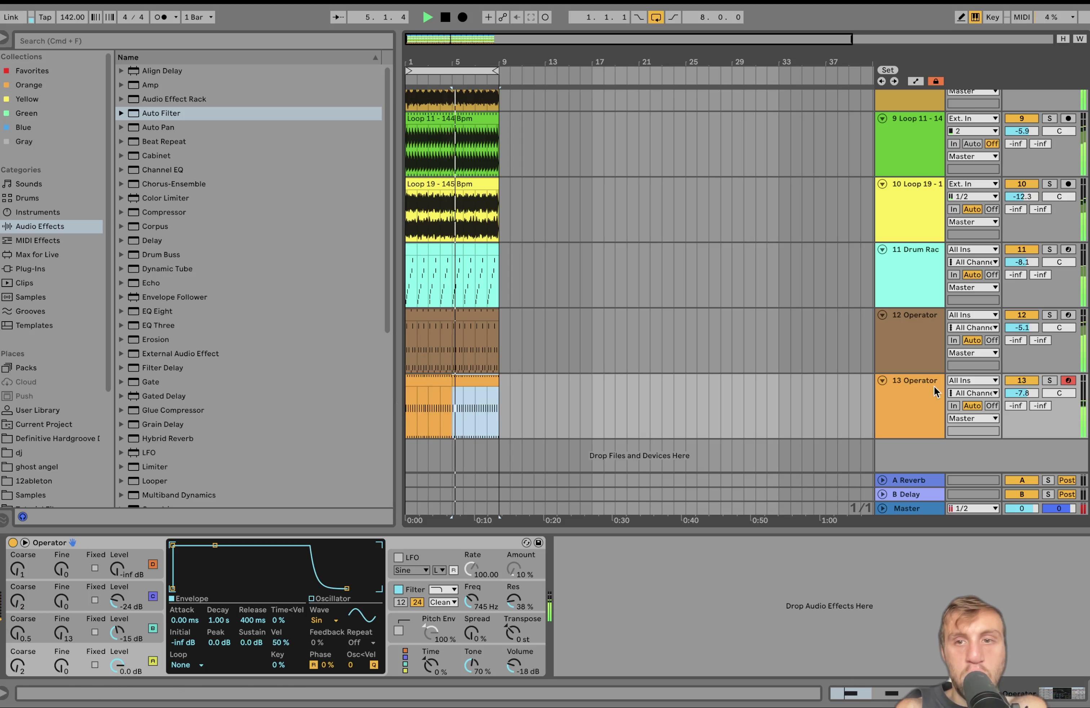
Solo track 13 and enable Operator's pitch envelope at 51% with a shorter decay
{"action": "left_click", "coordinate": [1048, 387]}
{"action": "left_click", "coordinate": [1049, 381]}
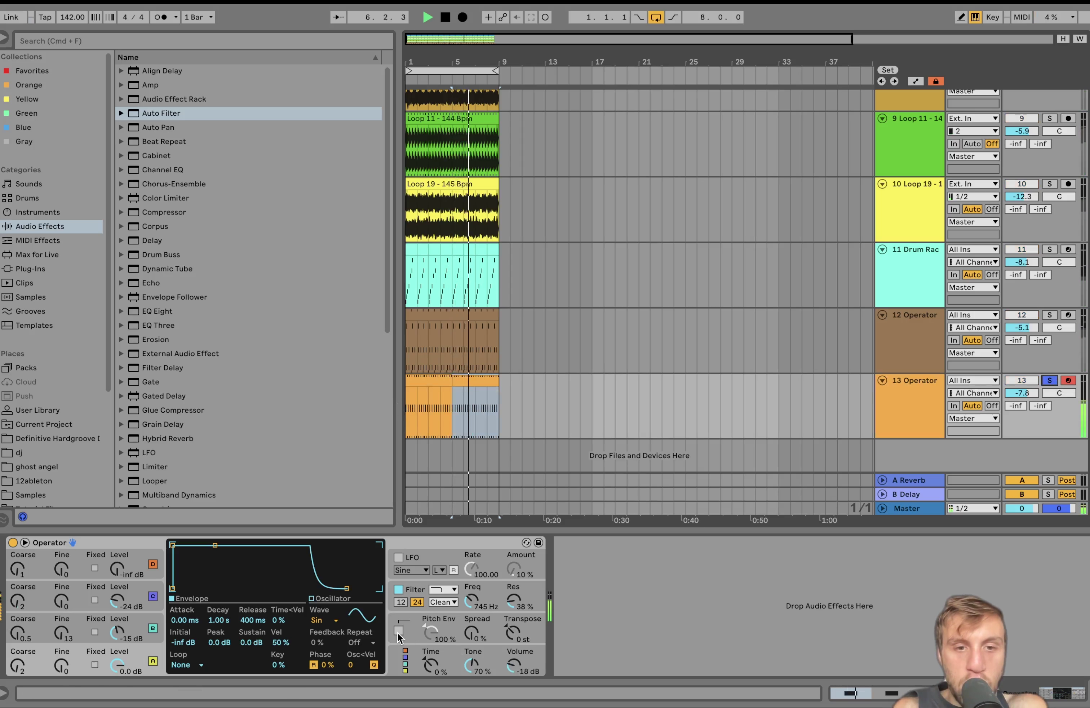
{"action": "left_click", "coordinate": [431, 633]}
{"action": "left_click_drag", "start_coordinate": [432, 633], "coordinate": [432, 646]}
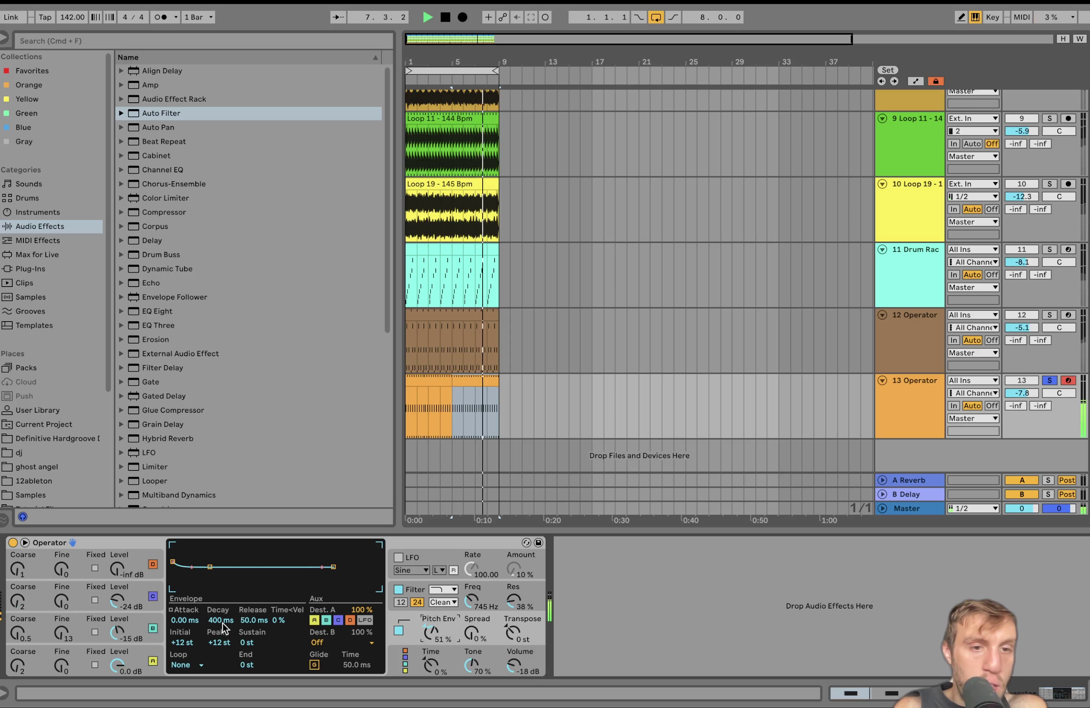
{"action": "left_click_drag", "start_coordinate": [222, 621], "coordinate": [223, 662]}
Set Operator's oscillator B to -22 dB and coarse 2, and oscillator A to coarse 1
{"action": "left_click", "coordinate": [119, 633]}
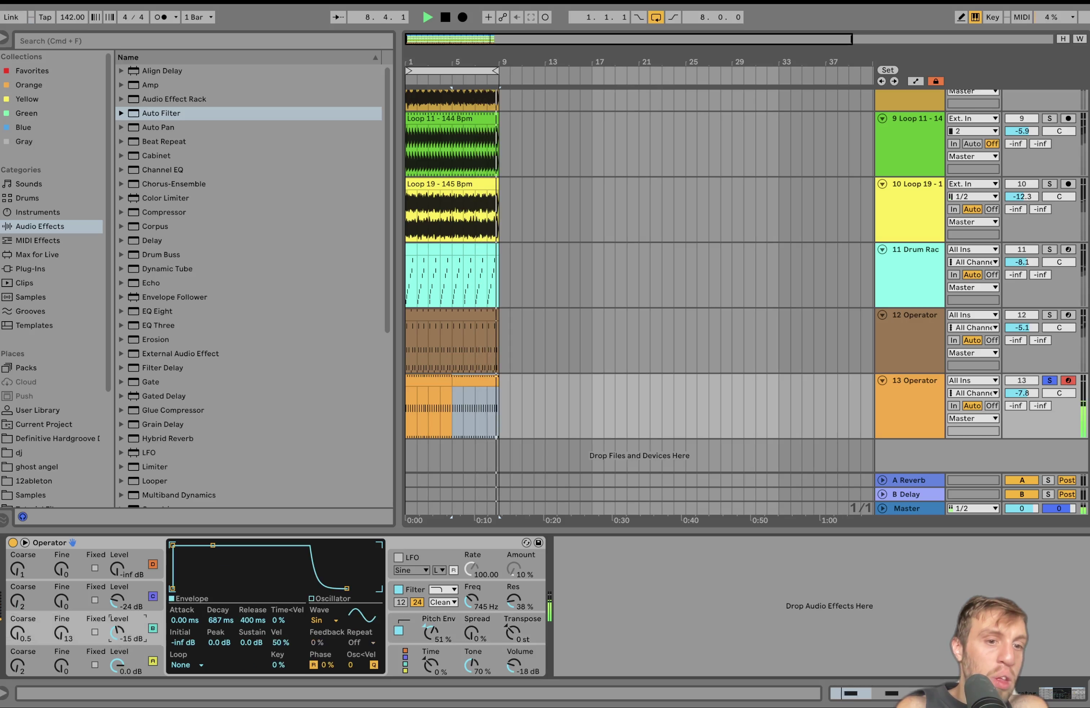
{"action": "left_click", "coordinate": [24, 637]}
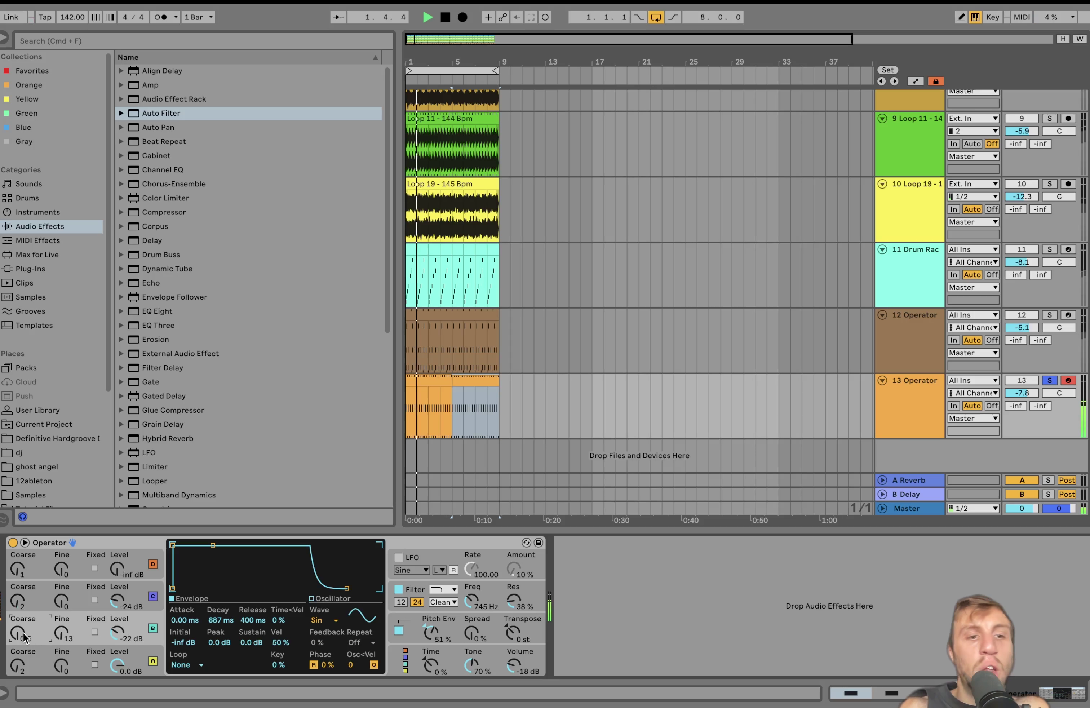
{"action": "left_click_drag", "start_coordinate": [19, 665], "coordinate": [18, 671]}
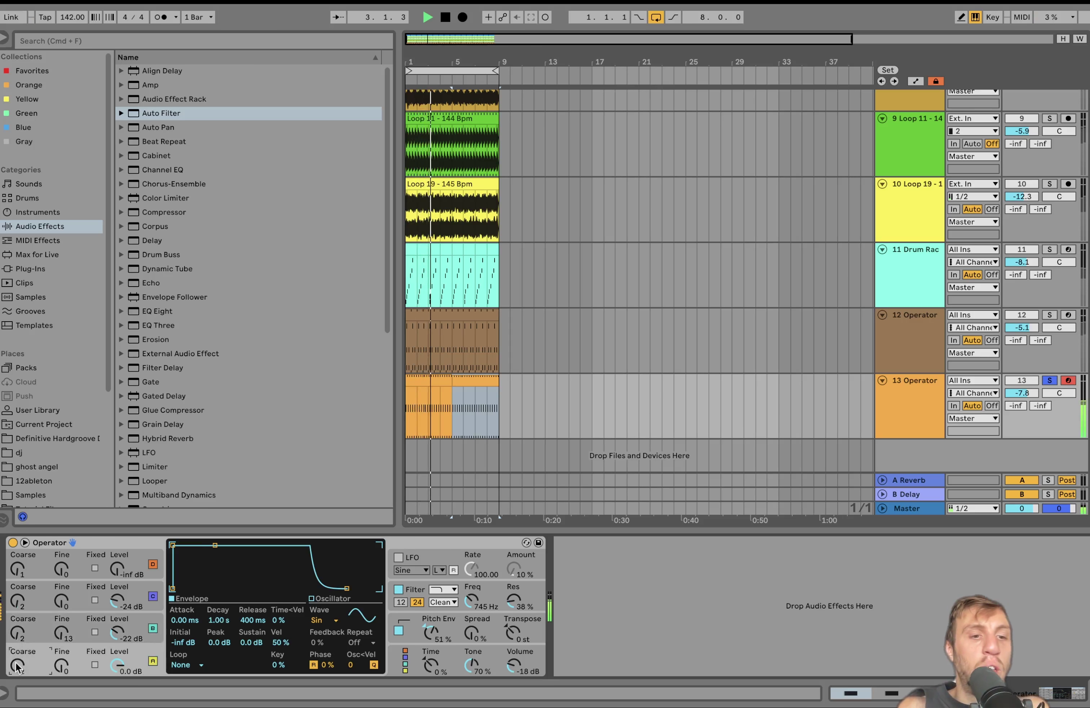
{"action": "left_click_drag", "start_coordinate": [62, 633], "coordinate": [62, 625]}
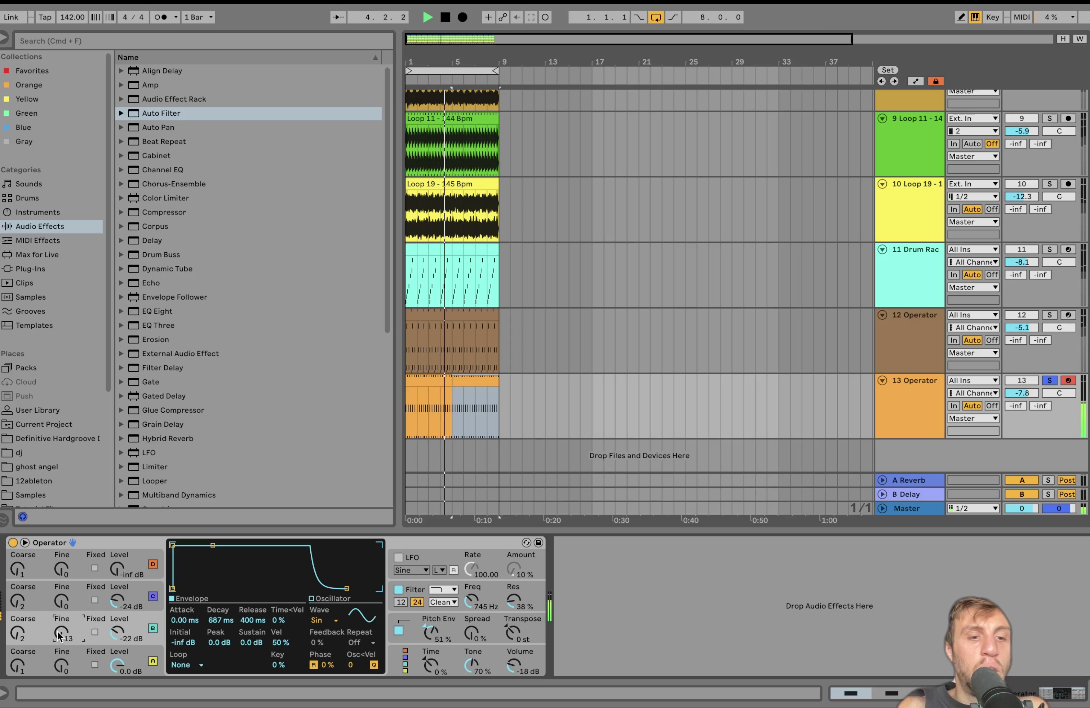
Add a Delay after Operator with a delay time of 1 sixteenth and its filter at 1.02 kHz, width 2.85
{"action": "left_click_drag", "start_coordinate": [152, 240], "coordinate": [596, 429]}
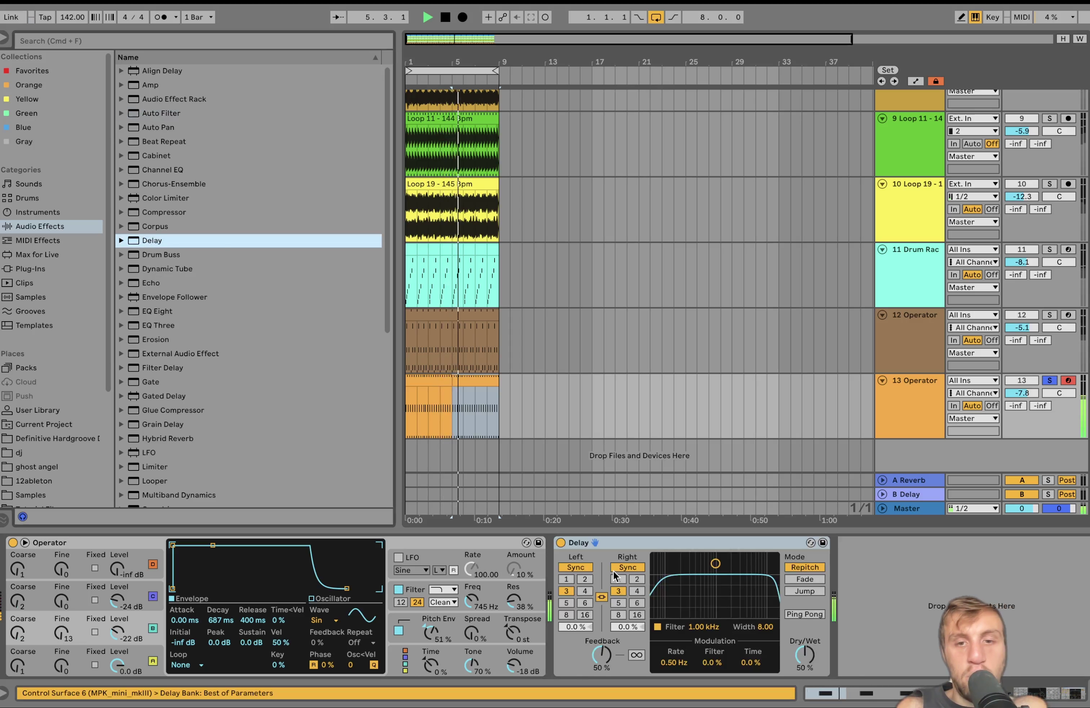
{"action": "left_click", "coordinate": [566, 580]}
{"action": "left_click_drag", "start_coordinate": [716, 563], "coordinate": [717, 598]}
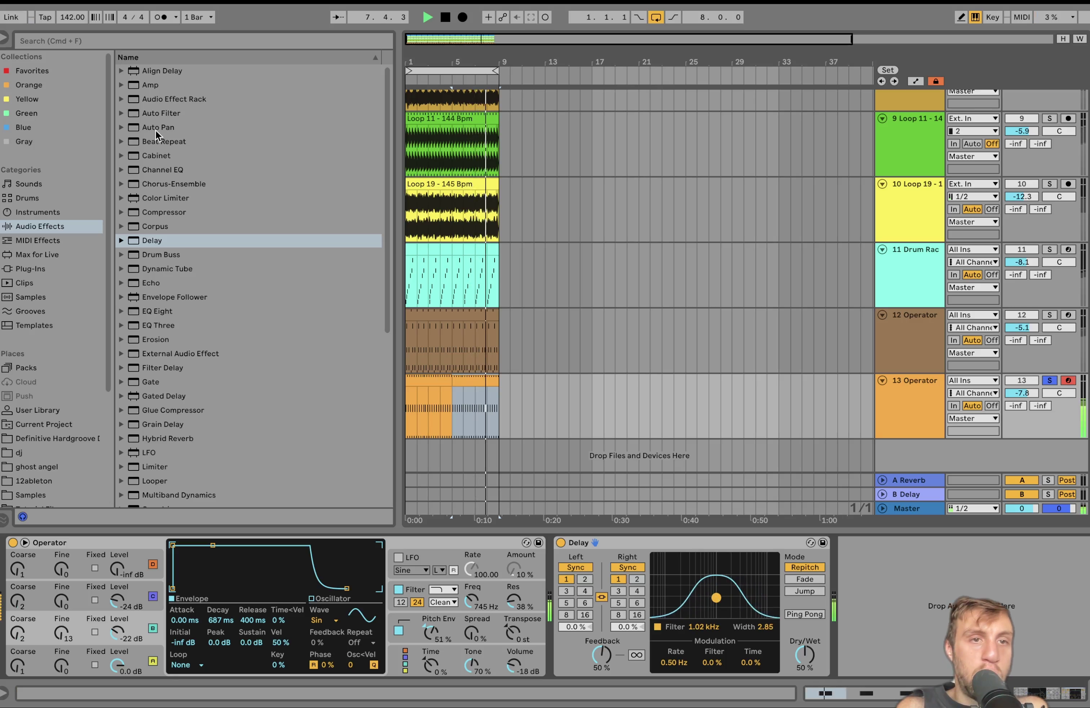
Add an Auto Filter after the Delay and set it to high-pass at 159 Hz with 9.3% resonance
{"action": "left_click_drag", "start_coordinate": [156, 113], "coordinate": [858, 548]}
{"action": "left_click", "coordinate": [867, 640]}
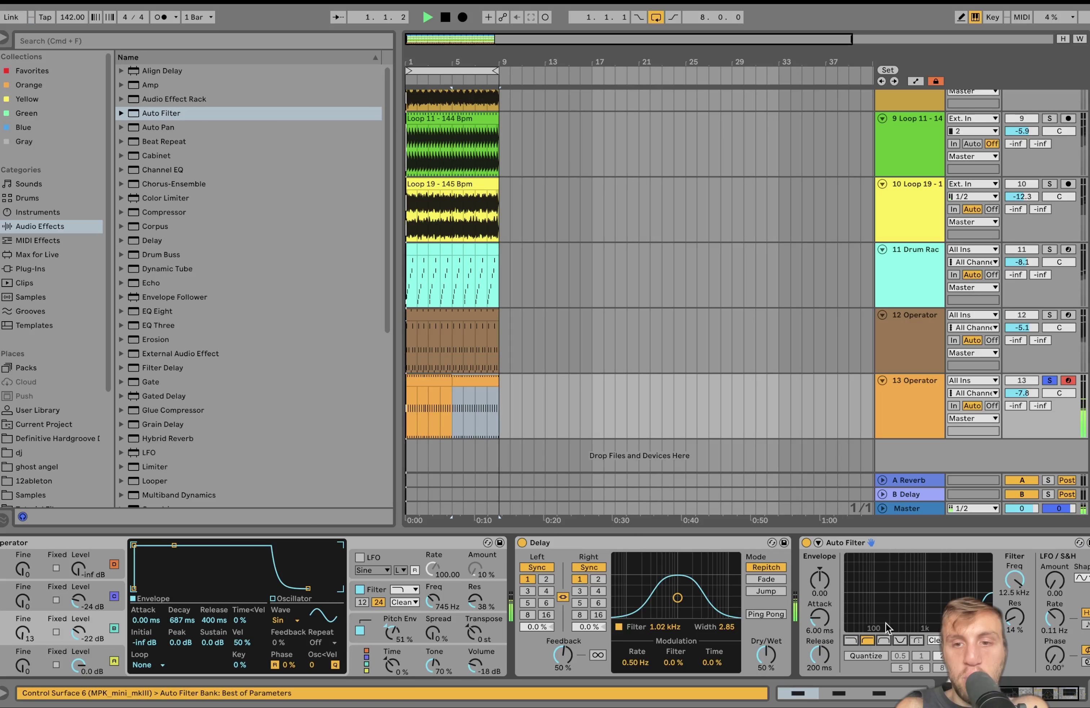
{"action": "left_click_drag", "start_coordinate": [883, 629], "coordinate": [888, 625]}
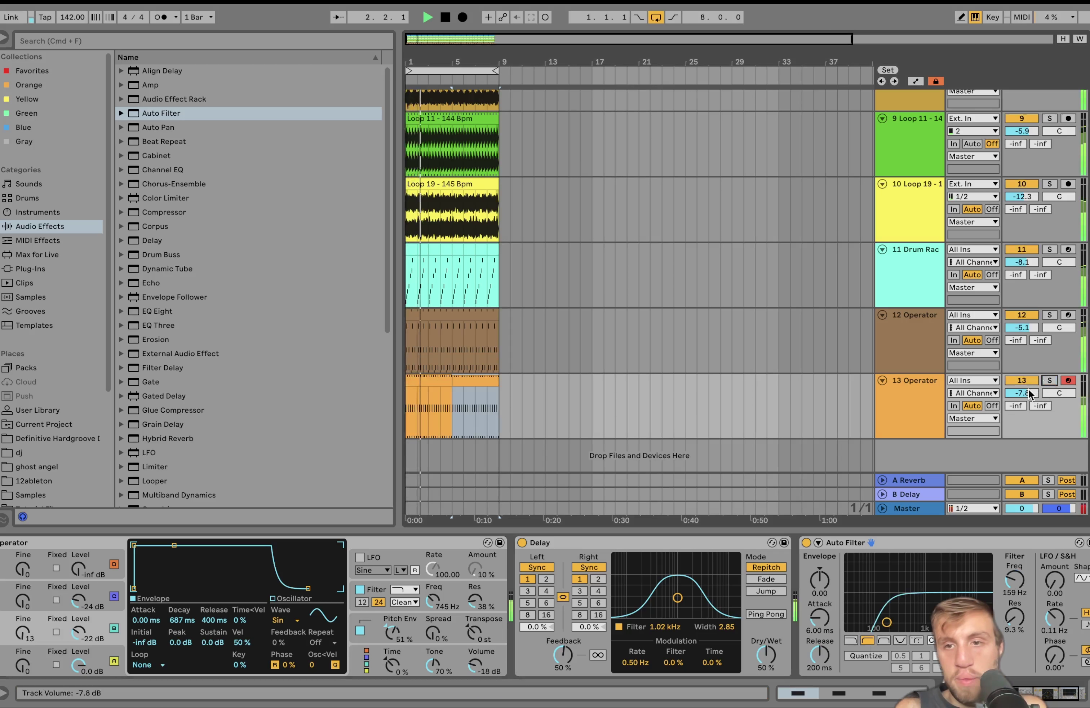
Unsolo track 13 and lower its volume to -10.5 dB in the full loop
{"action": "left_click", "coordinate": [1050, 380]}
{"action": "left_click_drag", "start_coordinate": [1030, 398], "coordinate": [1030, 394]}
{"action": "scroll", "coordinate": [1029, 393], "scroll_direction": "down", "scroll_amount": 4}
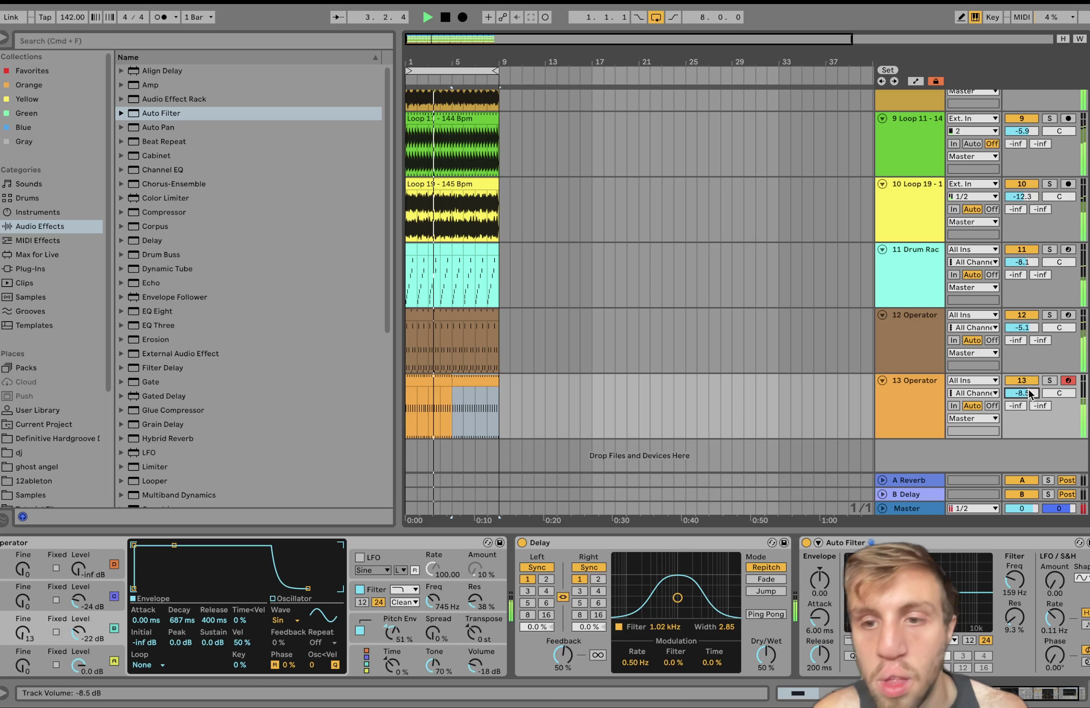
{"action": "left_click", "coordinate": [902, 413]}
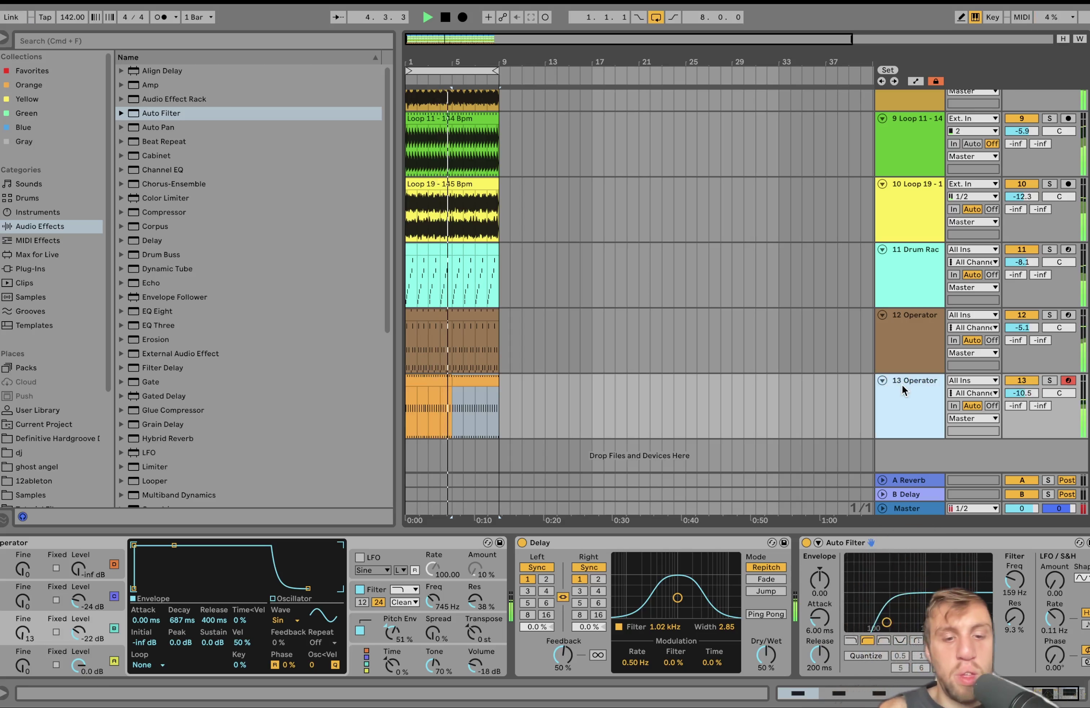
Create a new MIDI track 14 below track 13 and load an Operator on it
{"action": "key", "text": "super+shift+t"}
{"action": "left_click", "coordinate": [30, 212]}
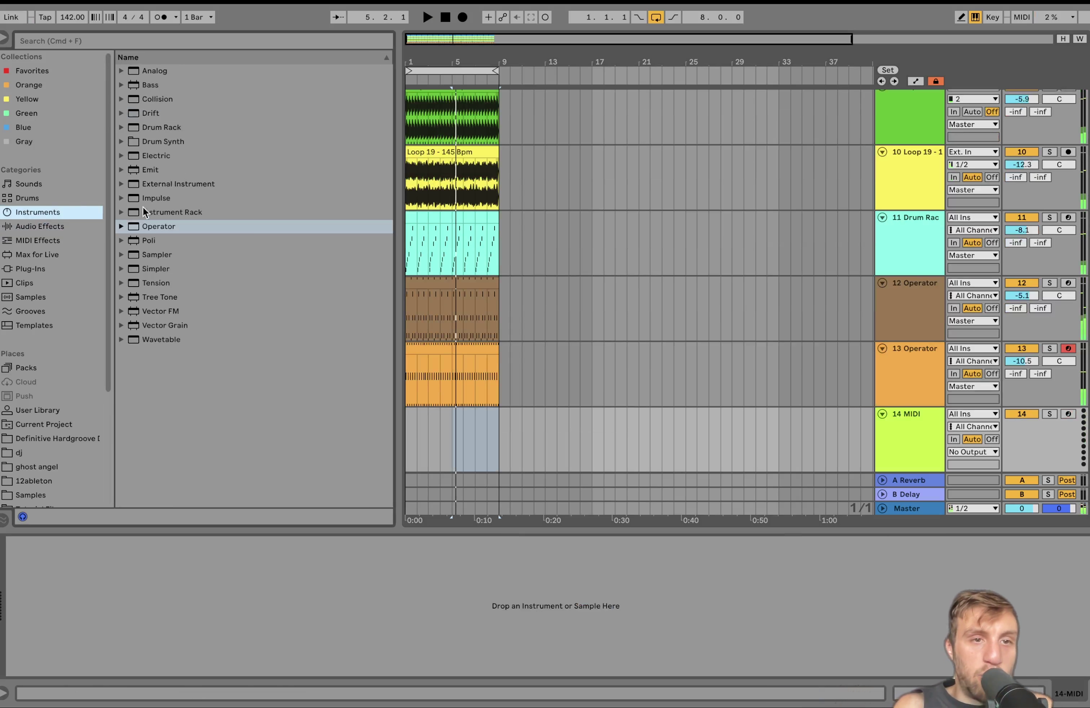
{"action": "left_click", "coordinate": [150, 226]}
{"action": "left_click_drag", "start_coordinate": [150, 222], "coordinate": [160, 630]}
Set Operator's oscillator A waveform to Saw D and its envelope release to 189 ms
{"action": "left_click", "coordinate": [324, 620]}
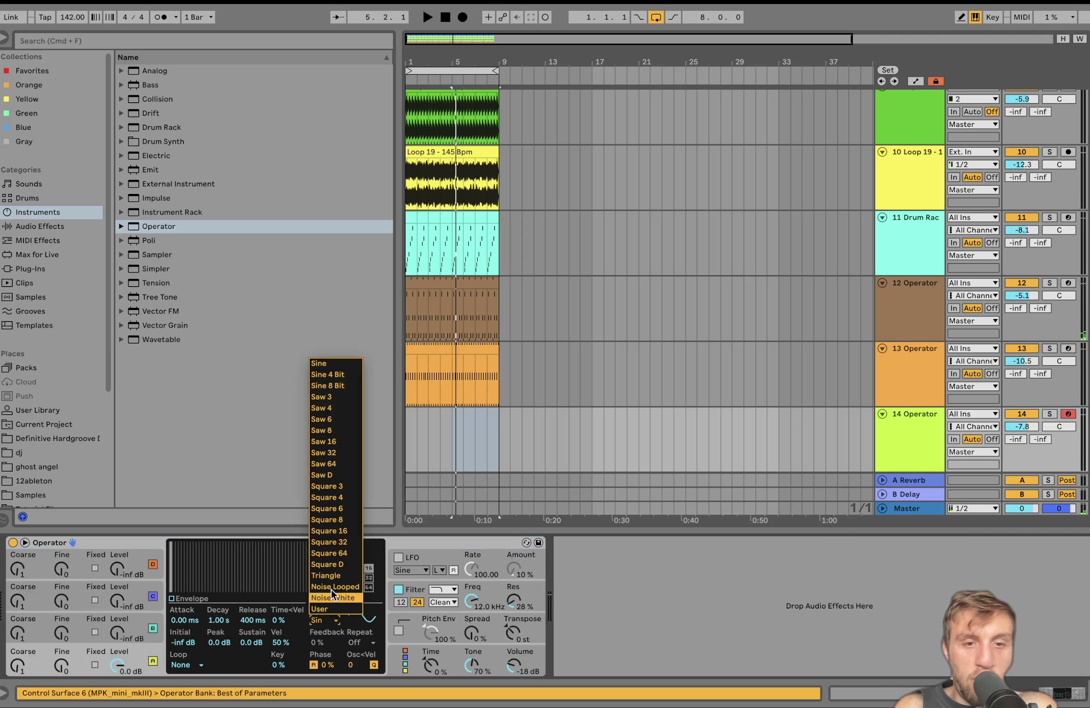
{"action": "left_click", "coordinate": [327, 475]}
{"action": "left_click_drag", "start_coordinate": [246, 621], "coordinate": [246, 641]}
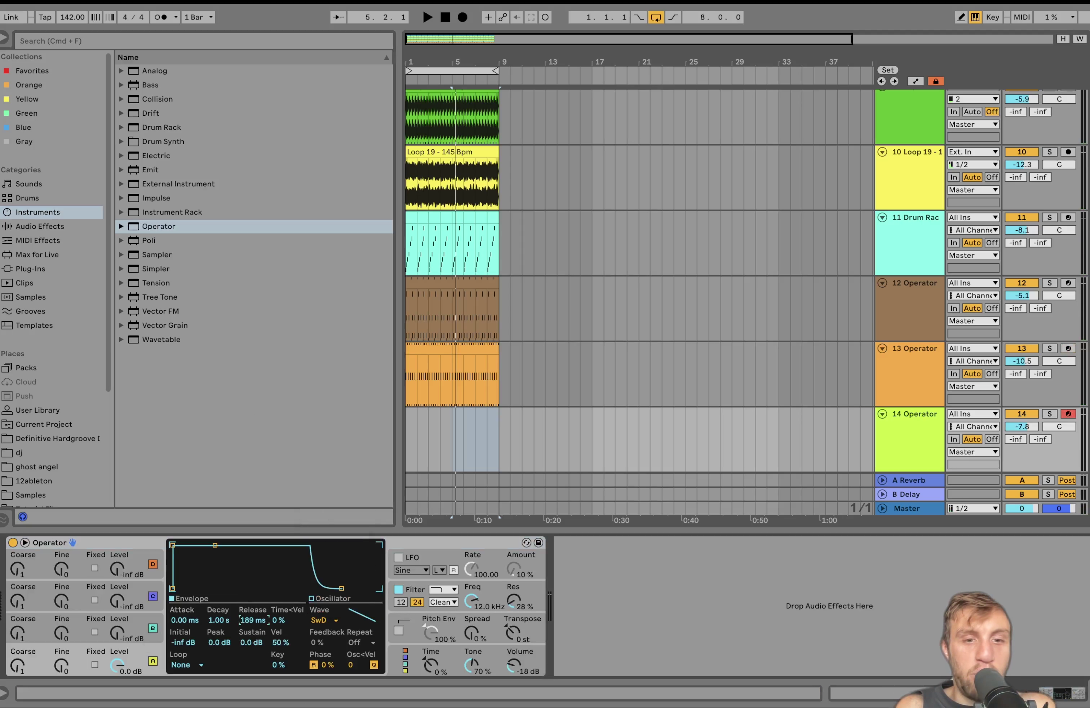
Set Operator's filter to 161 Hz with 53% resonance, Hard shaper, 60.0 s envelope decay and 18% envelope amount
{"action": "left_click", "coordinate": [452, 590]}
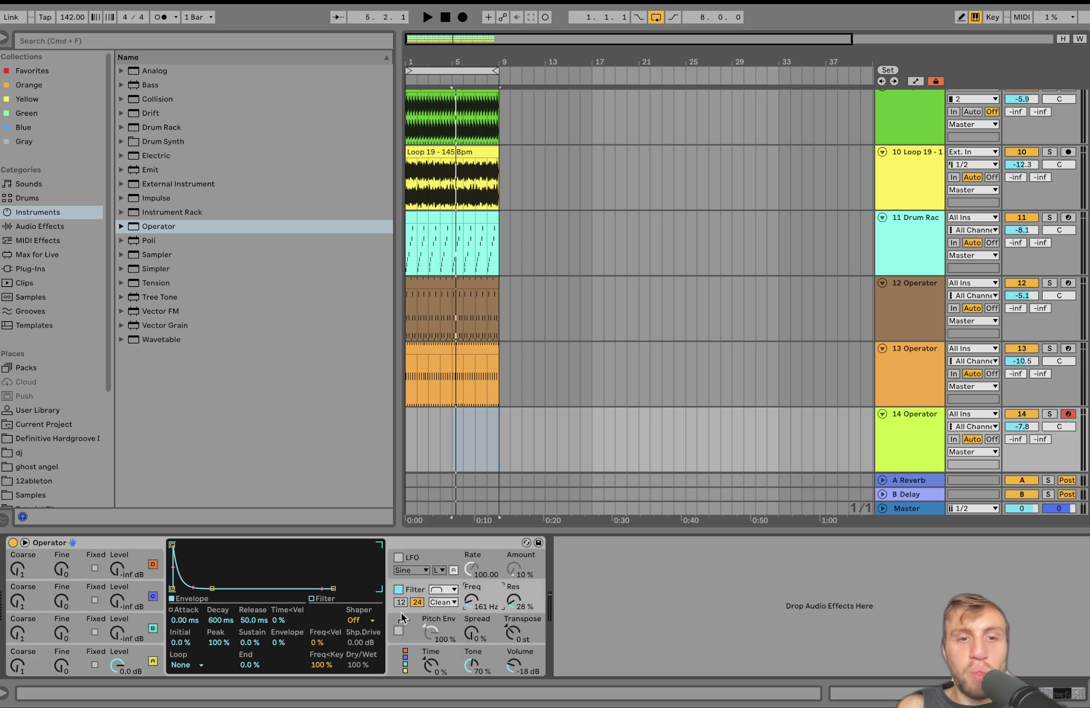
{"action": "left_click", "coordinate": [369, 620]}
{"action": "left_click", "coordinate": [362, 654]}
{"action": "left_click", "coordinate": [275, 643]}
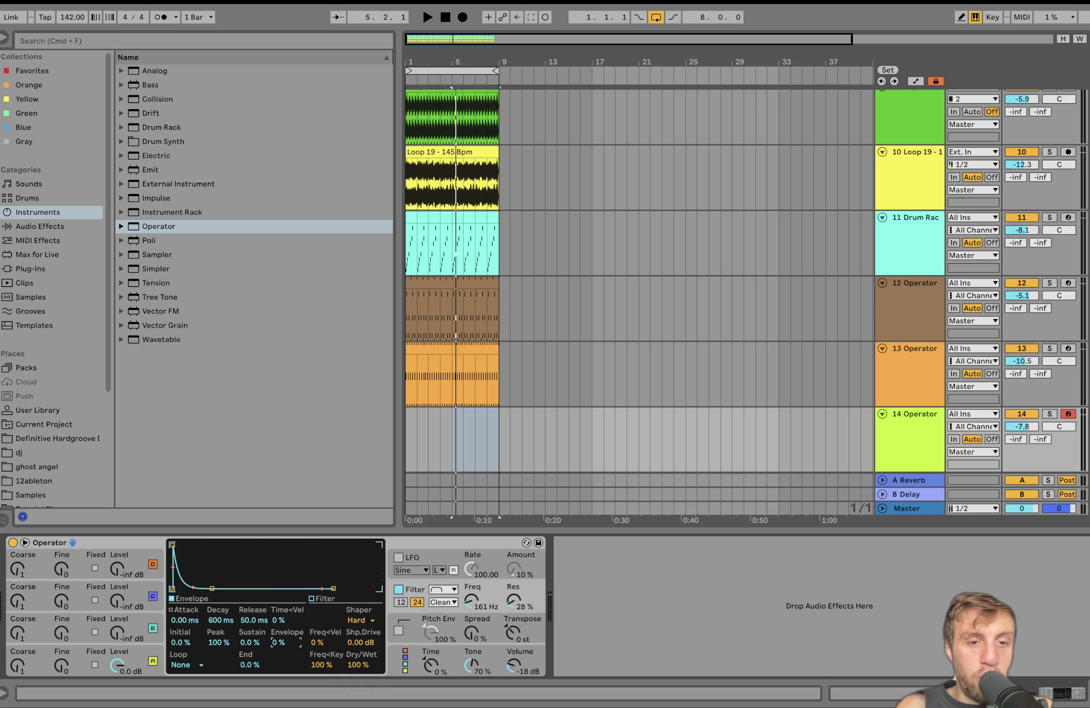
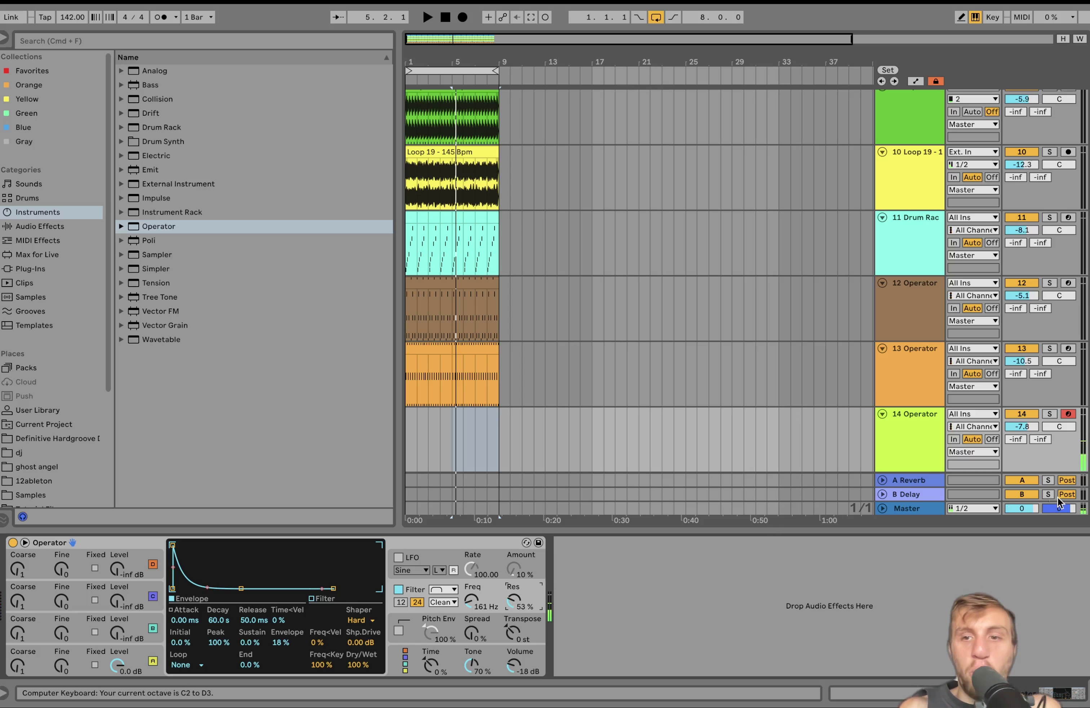
Reset track 14's volume to 0 dB and, in a new four-bar clip, add a C#2 note from 1.3.3 to 2.1.1
{"action": "double_click", "coordinate": [1028, 428]}
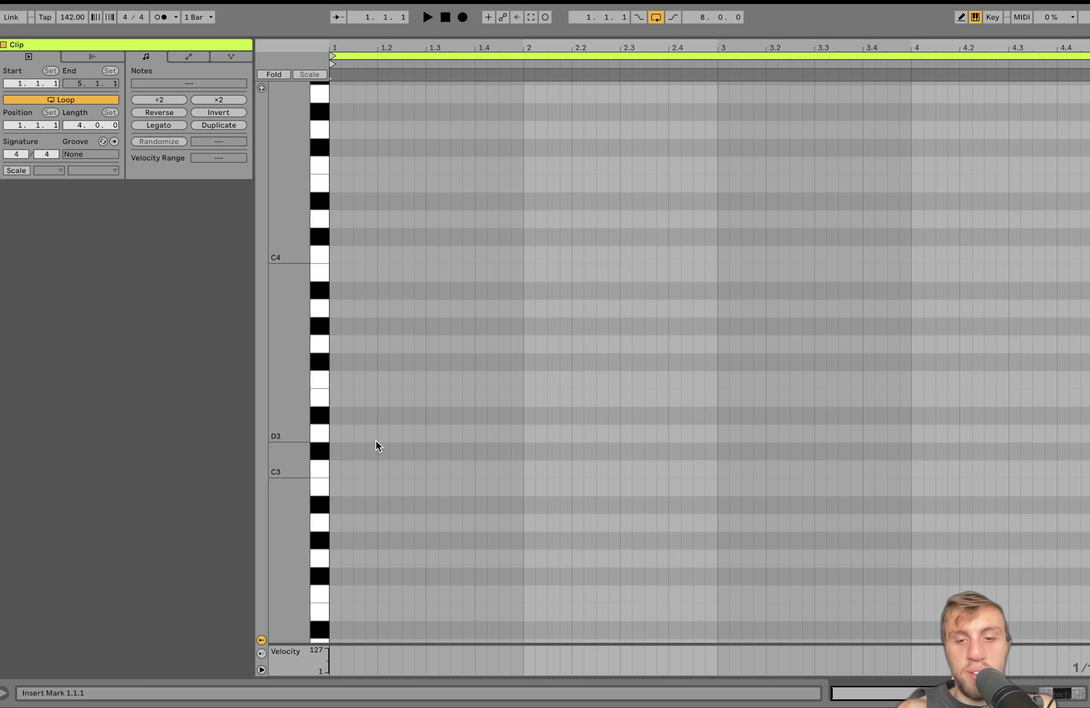
{"action": "key", "text": "space"}
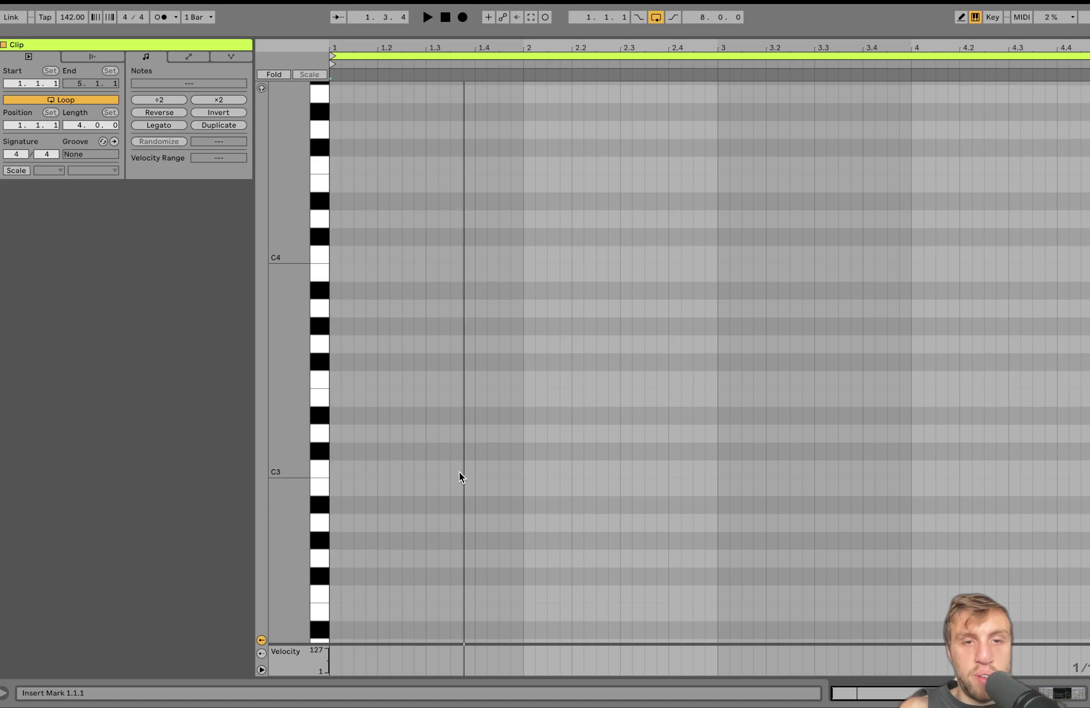
{"action": "double_click", "coordinate": [457, 451]}
{"action": "key", "text": "shift+Down"}
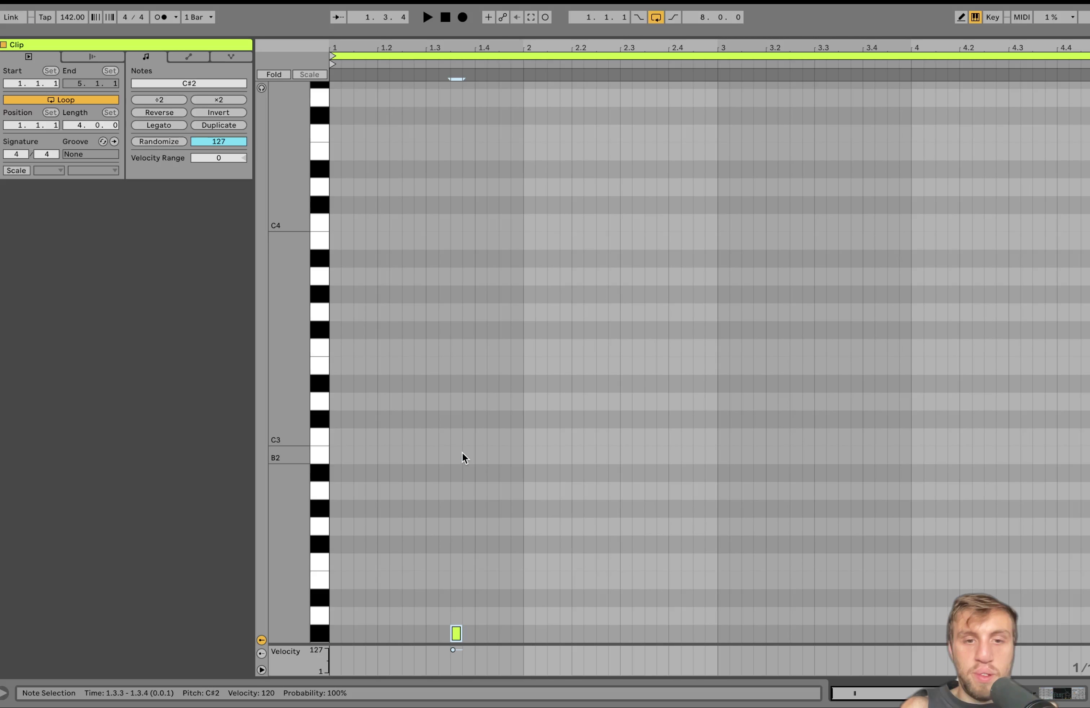
{"action": "key", "text": "shift+Right"}
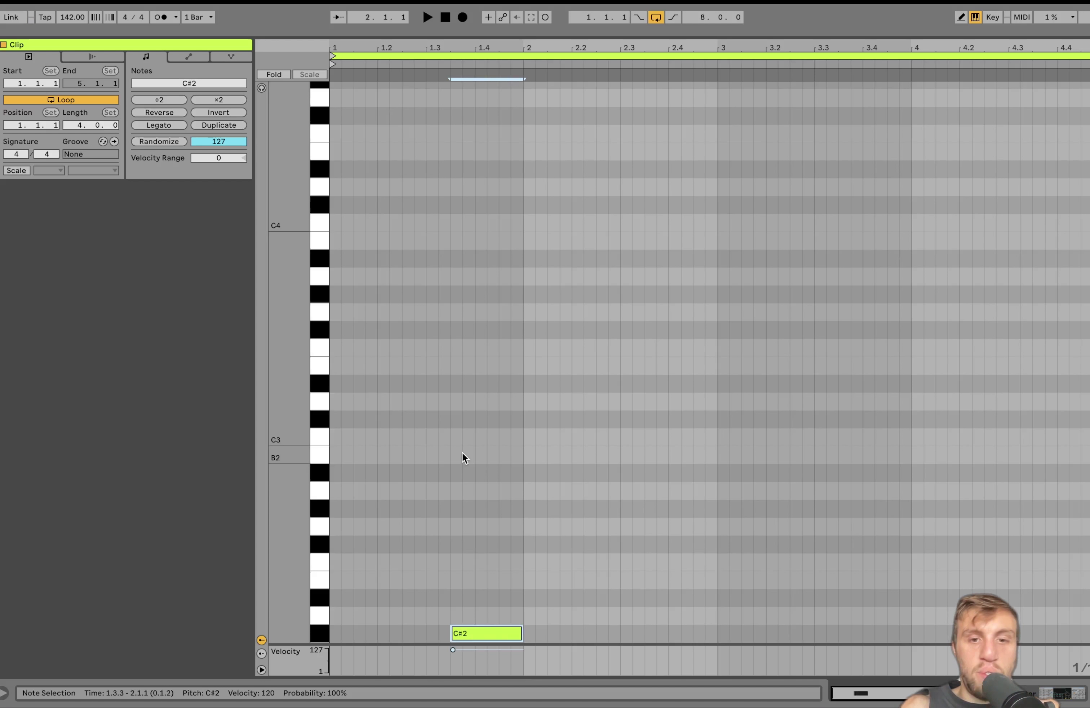
Add a C#3 note from 1.4.1 to 2.1.1 above the C#2 note and play the clip
{"action": "key", "text": "shift+Up"}
{"action": "key", "text": "Down"}
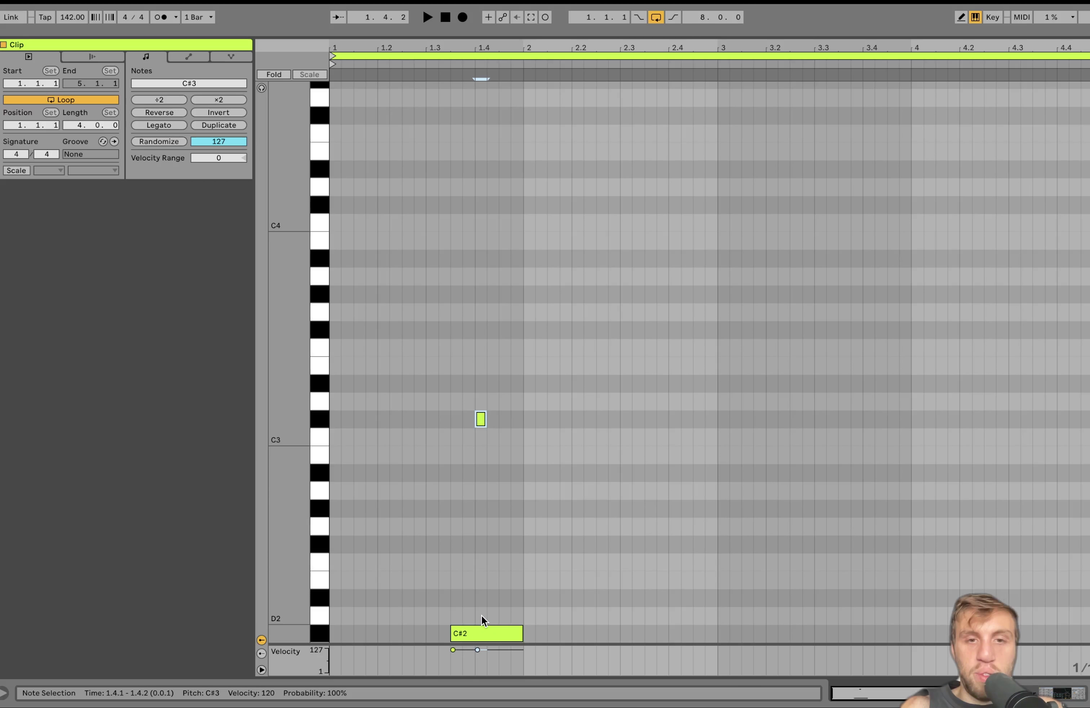
{"action": "key", "text": "shift+Right"}
{"action": "key", "text": "shift+Right"}
{"action": "key", "text": "shift+Right"}
{"action": "key", "text": "space"}
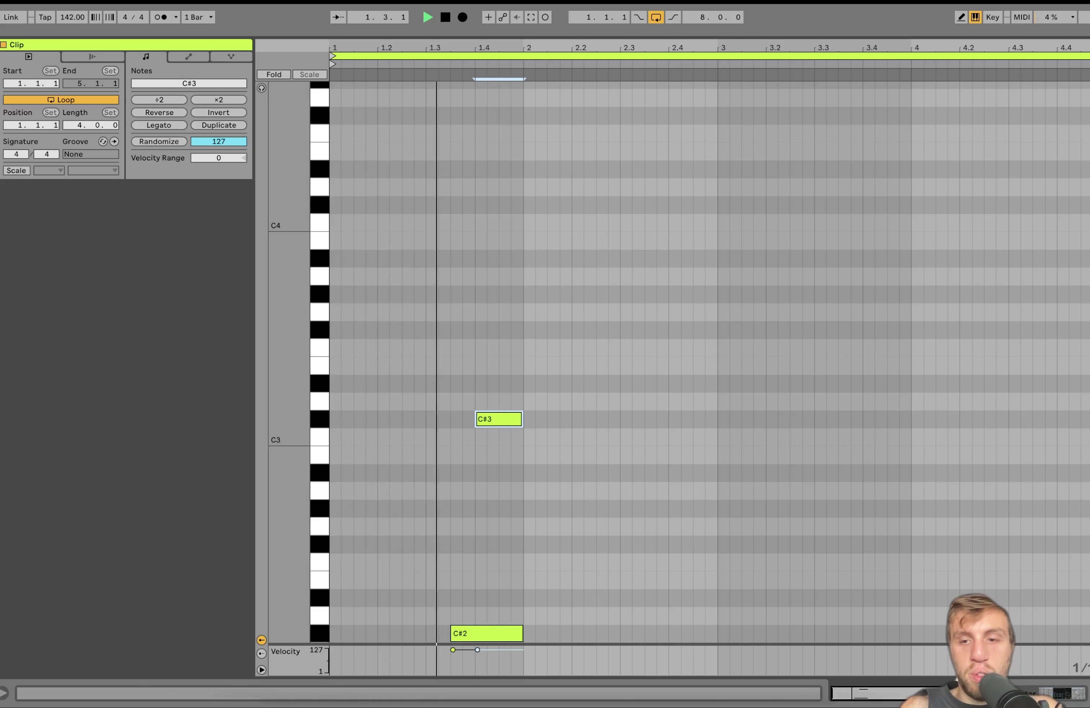
Limit track 14's Operator to 1 voice and enable Glide with a time of 87.1 ms
{"action": "key", "text": "shift+Tab"}
{"action": "left_click", "coordinate": [388, 667]}
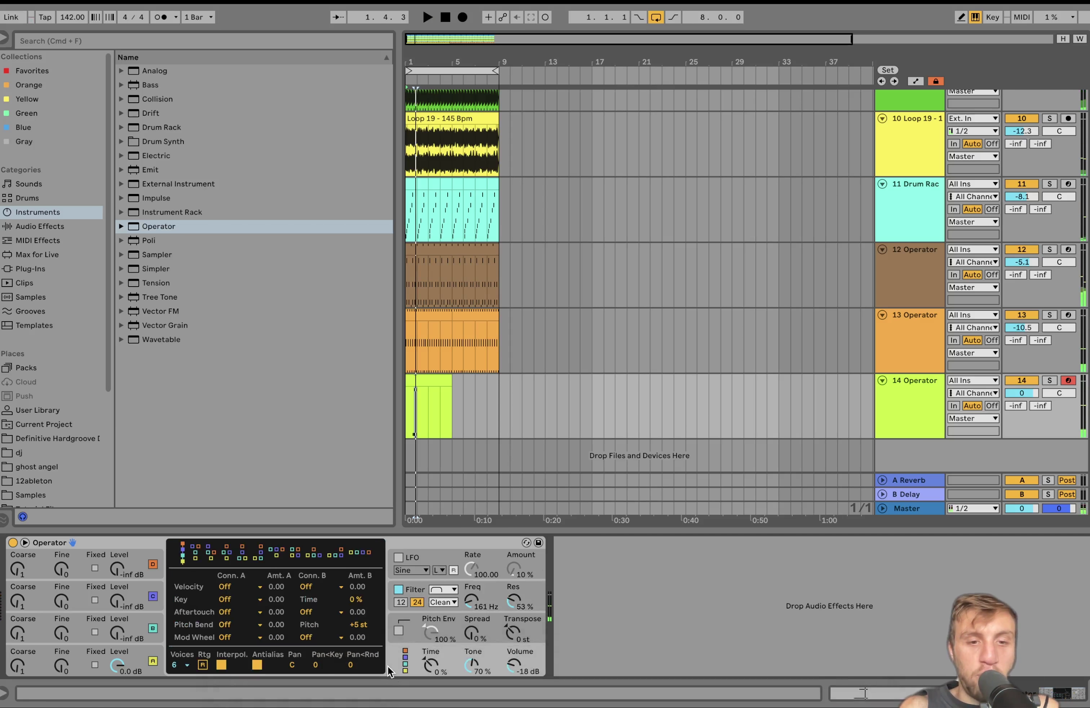
{"action": "left_click", "coordinate": [176, 666]}
{"action": "left_click", "coordinate": [175, 522]}
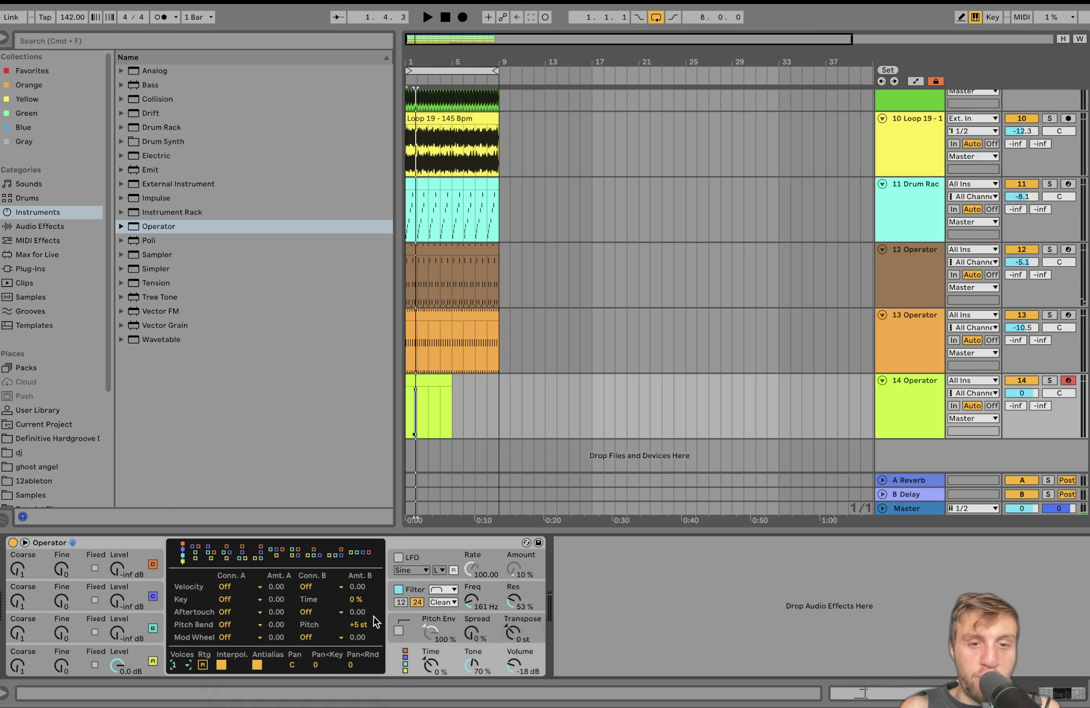
{"action": "left_click", "coordinate": [402, 615]}
{"action": "left_click", "coordinate": [314, 664]}
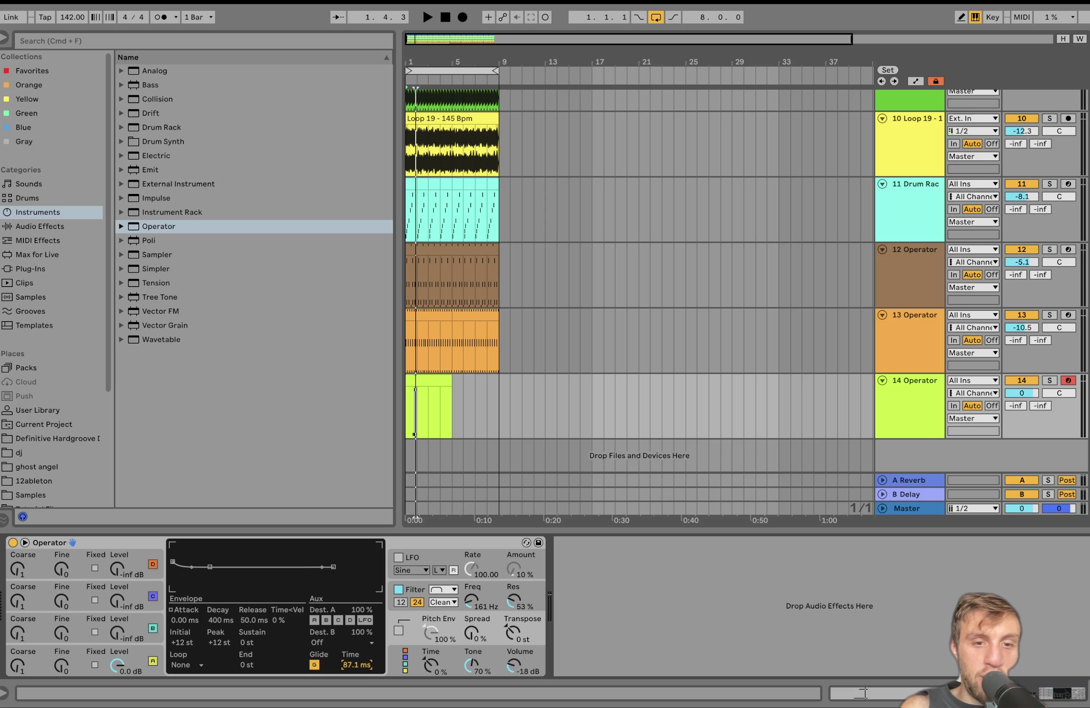
Duplicate the first two bars of track 14's clip until the pattern fills the eight-bar loop
{"action": "key", "text": "space"}
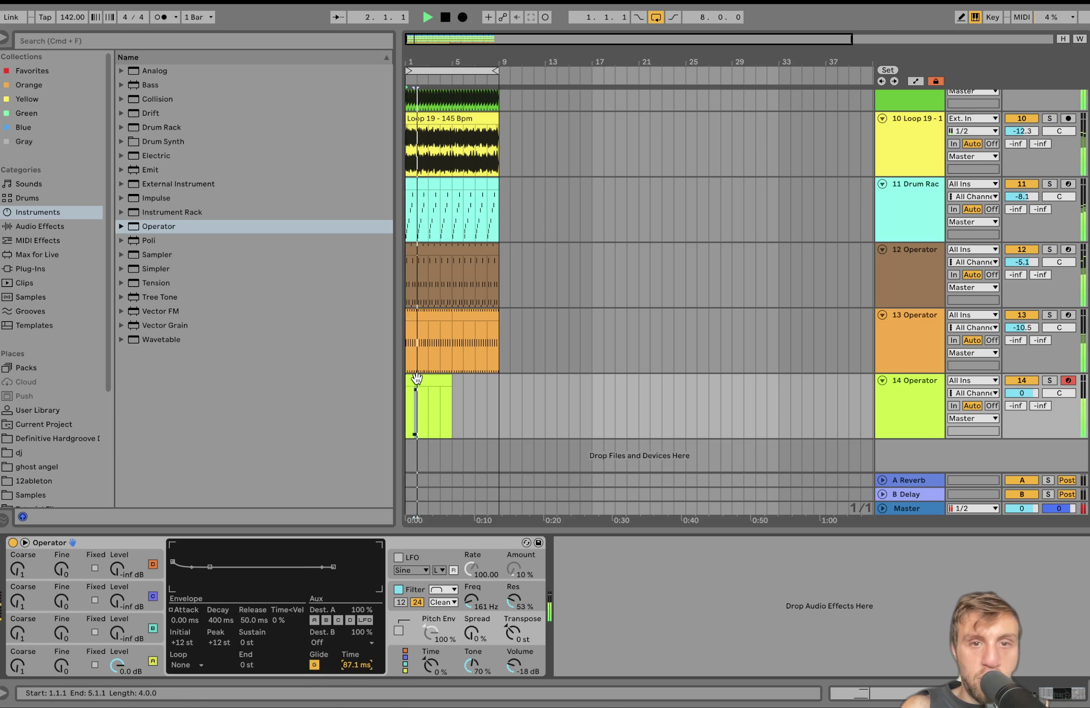
{"action": "left_click_drag", "start_coordinate": [434, 396], "coordinate": [375, 401]}
{"action": "key", "text": "super+d"}
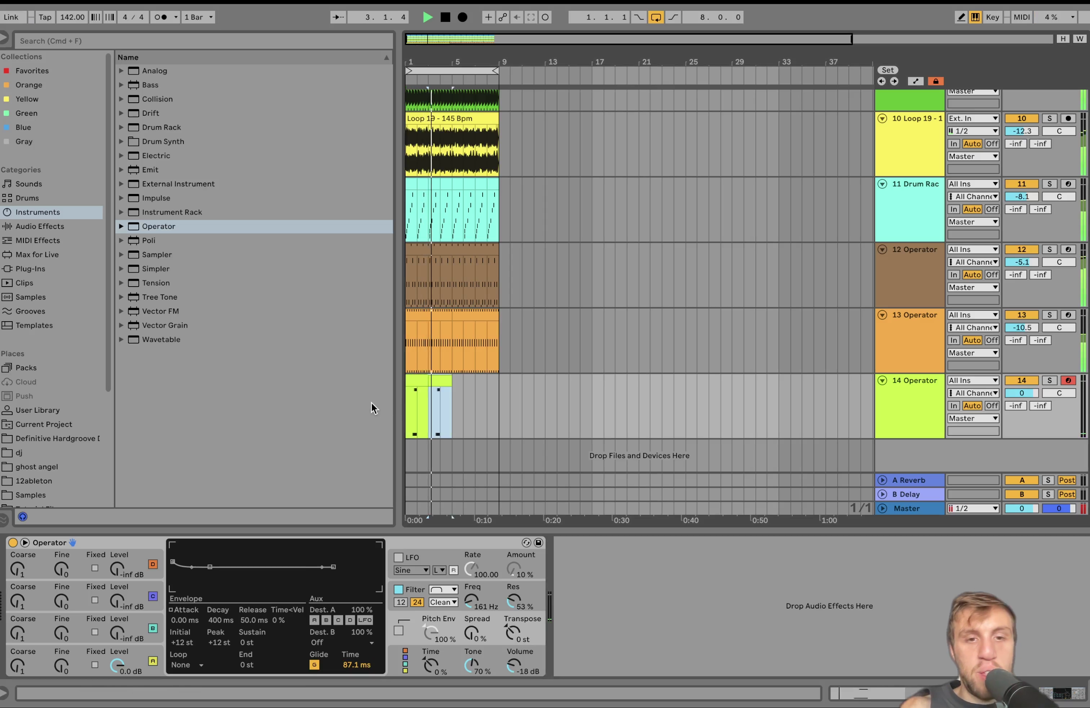
{"action": "key", "text": "super+d"}
Copy the Auto Filter from track 13 and paste it after Operator on track 14
{"action": "left_click", "coordinate": [926, 353]}
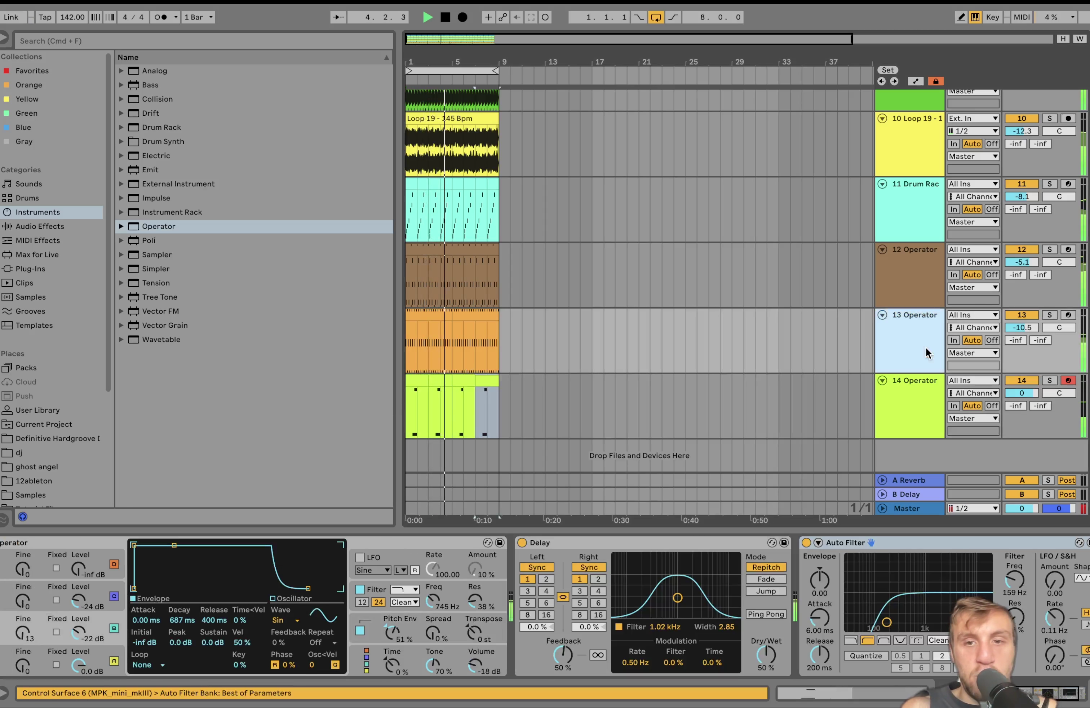
{"action": "left_click", "coordinate": [861, 539]}
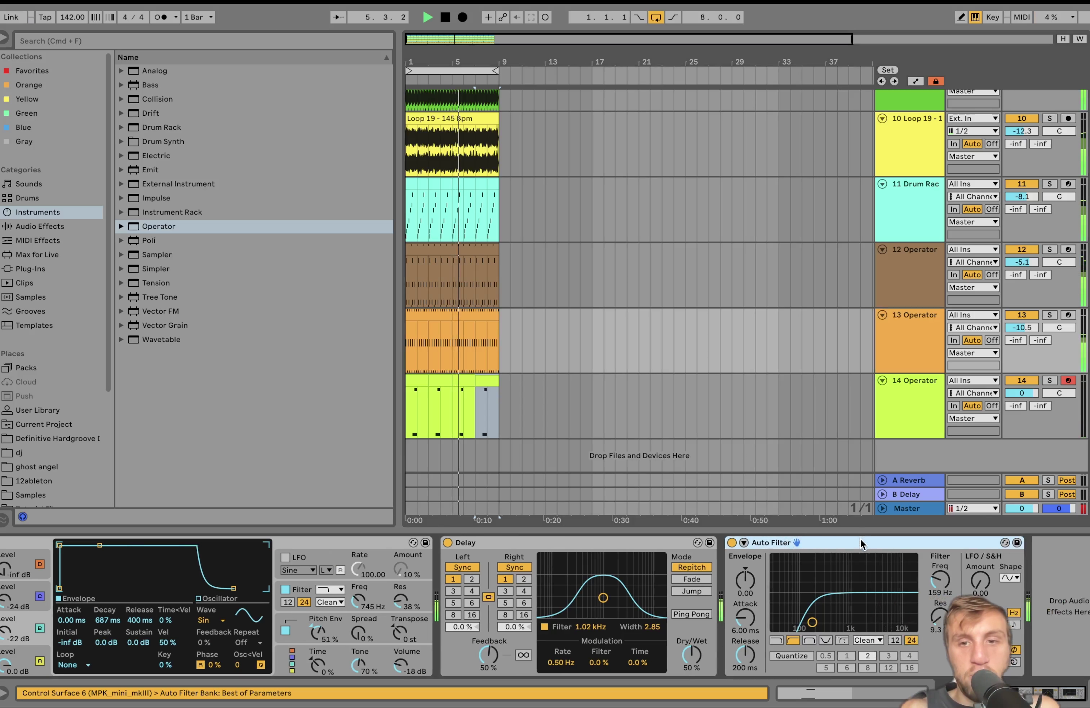
{"action": "key", "text": "space"}
{"action": "left_click", "coordinate": [935, 394]}
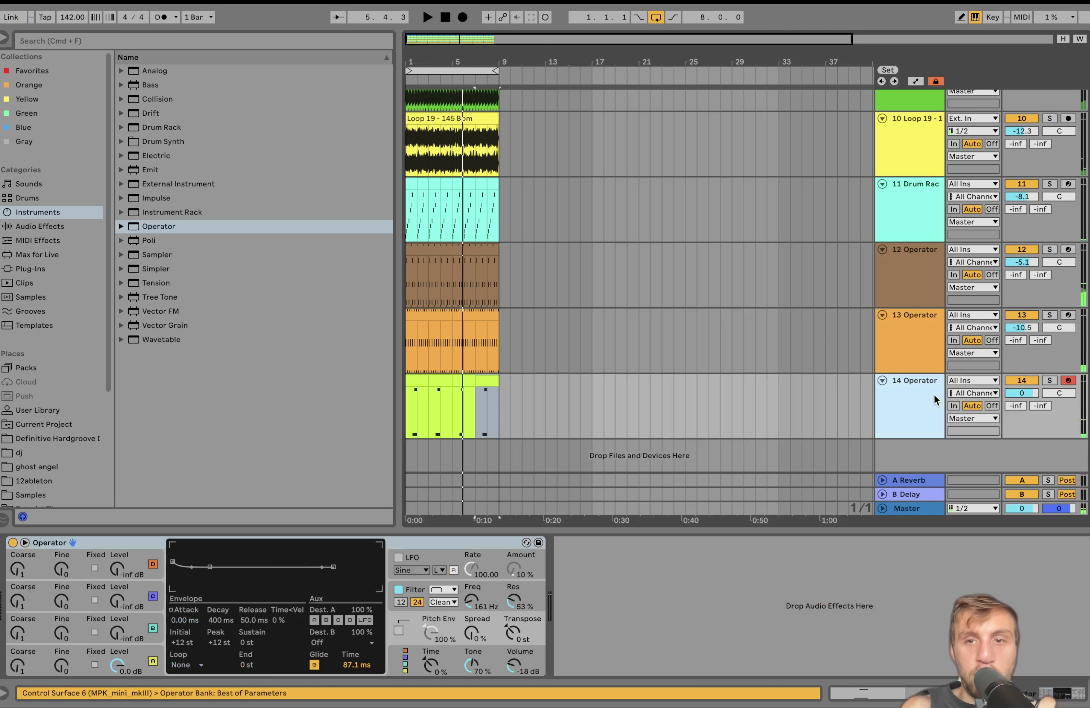
{"action": "left_click", "coordinate": [656, 589]}
{"action": "key", "text": "super+v"}
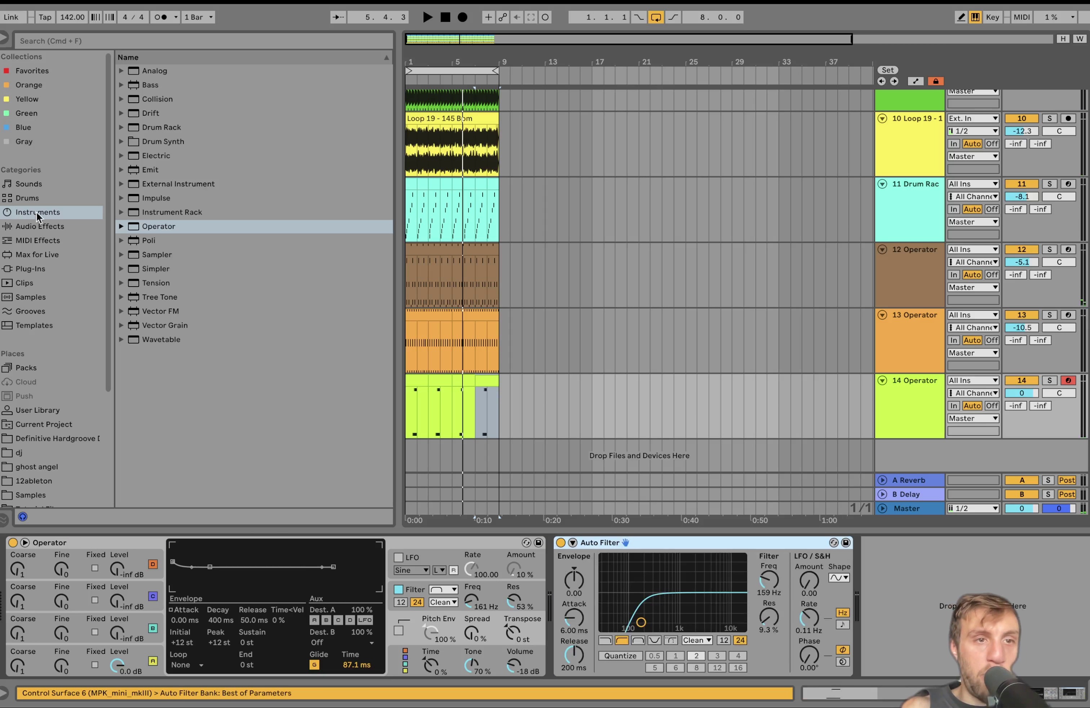
Add an Auto Pan with 66.7% amount after the Auto Filter, and set the Auto Filter to 235 Hz with 12% resonance
{"action": "left_click", "coordinate": [41, 227]}
{"action": "double_click", "coordinate": [164, 130]}
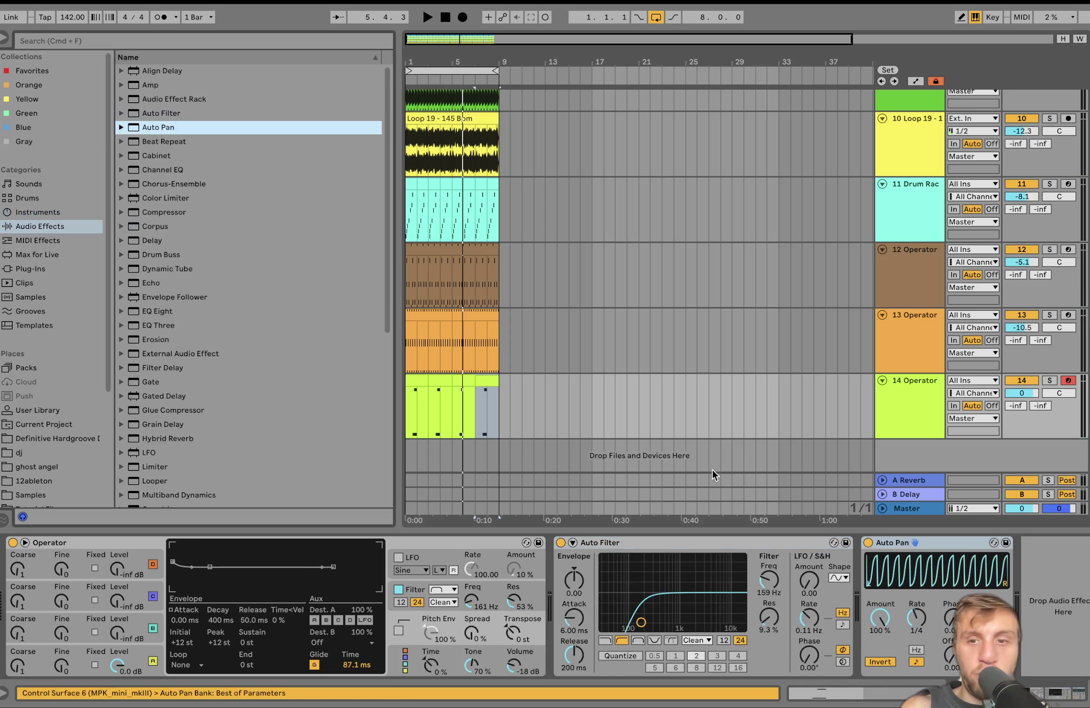
{"action": "left_click", "coordinate": [877, 616]}
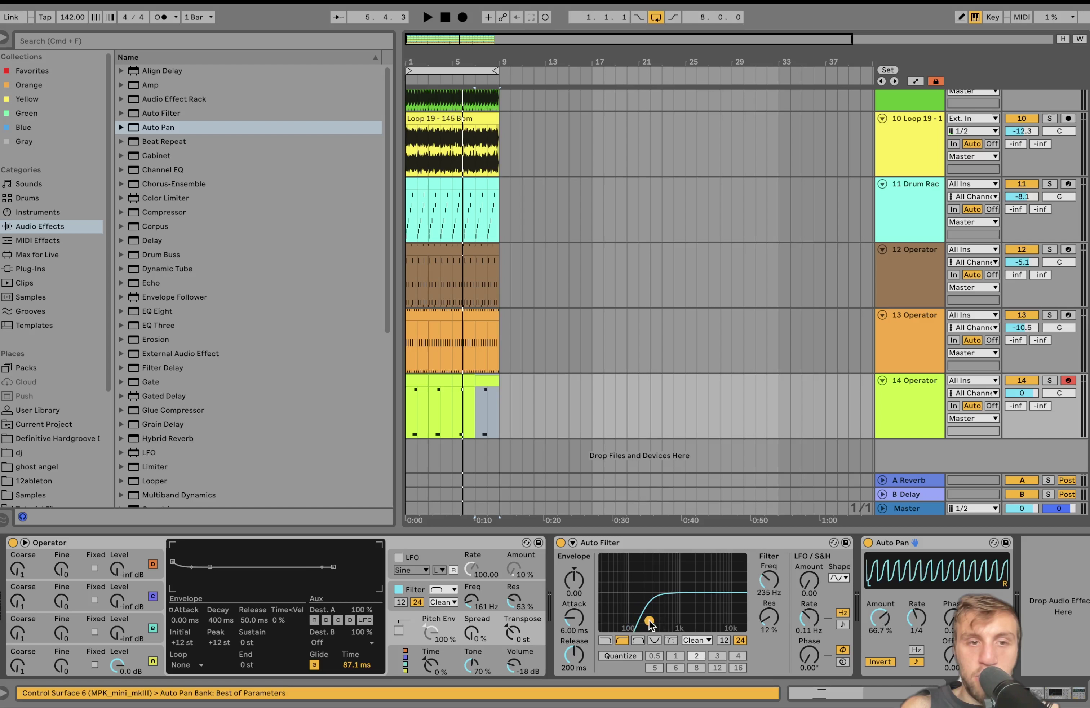
Insert a Rock Amp at 42.1% dry/wet between Operator and Auto Filter, and set track 14's volume to -7.6 dB
{"action": "left_click_drag", "start_coordinate": [138, 85], "coordinate": [566, 597]}
{"action": "key", "text": "space"}
{"action": "left_click", "coordinate": [652, 628]}
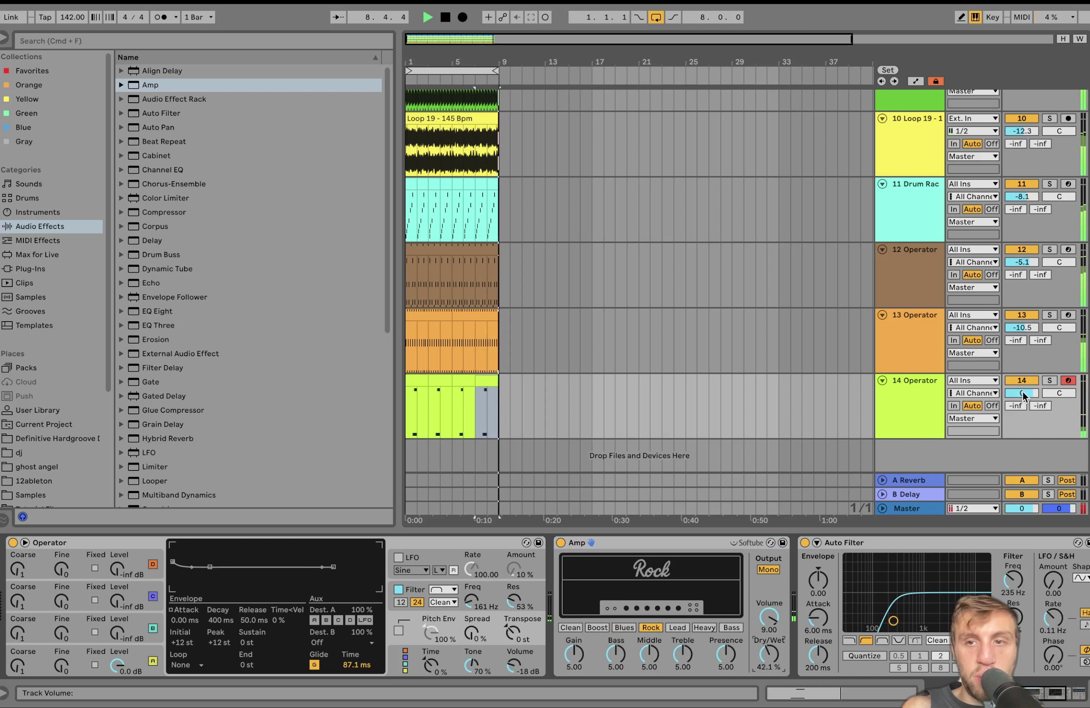
Lower the volume of all tracks together, bringing track 13 to -13.0 dB and track 14 to -10.1 dB
{"action": "left_click", "coordinate": [924, 352]}
{"action": "key", "text": "super+a"}
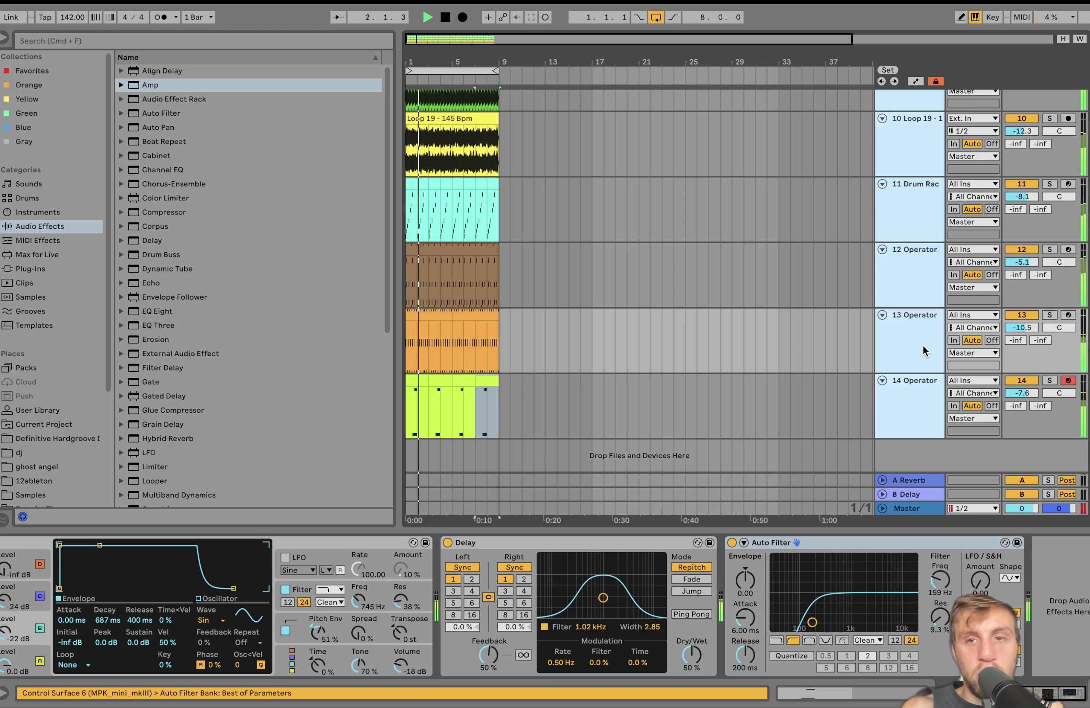
{"action": "left_click_drag", "start_coordinate": [1033, 326], "coordinate": [1034, 338]}
{"action": "key", "text": "space"}
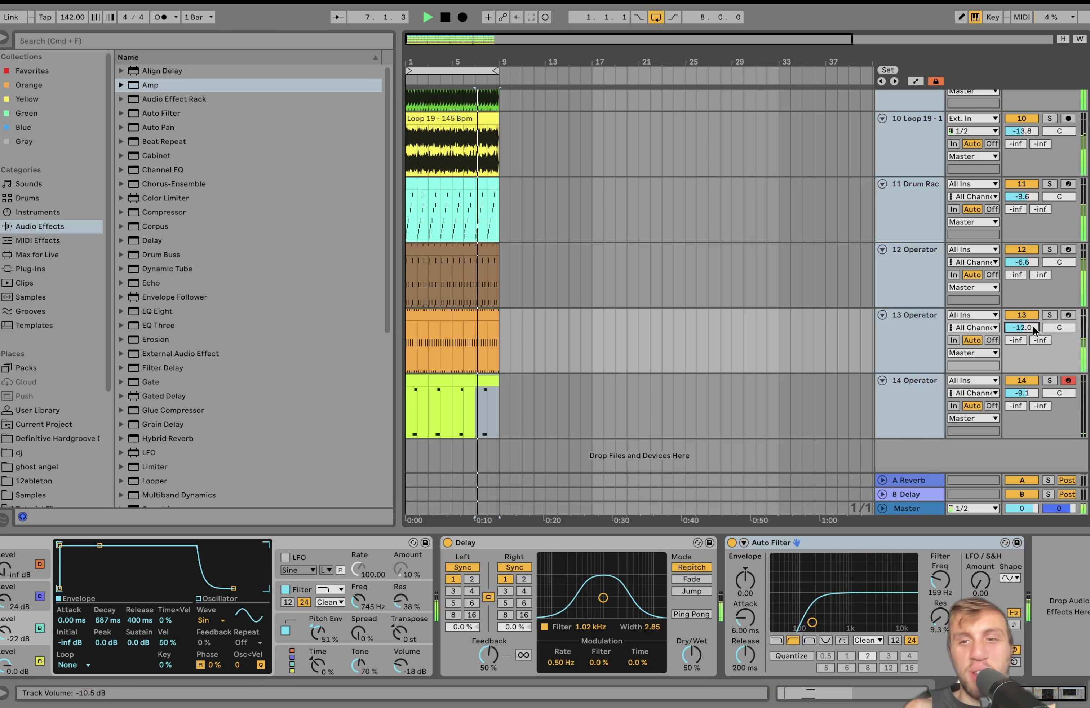
{"action": "left_click", "coordinate": [913, 384]}
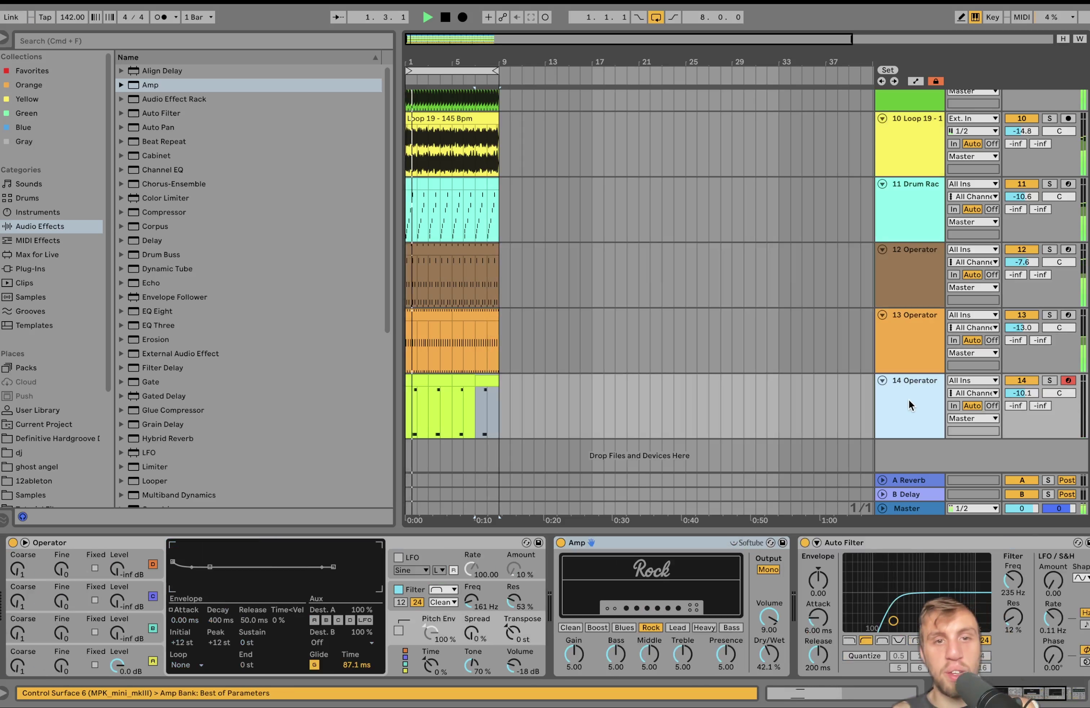
Add a Limiter to the Master track with a 0.00 dB ceiling and 6.40 dB gain
{"action": "left_click", "coordinate": [903, 507]}
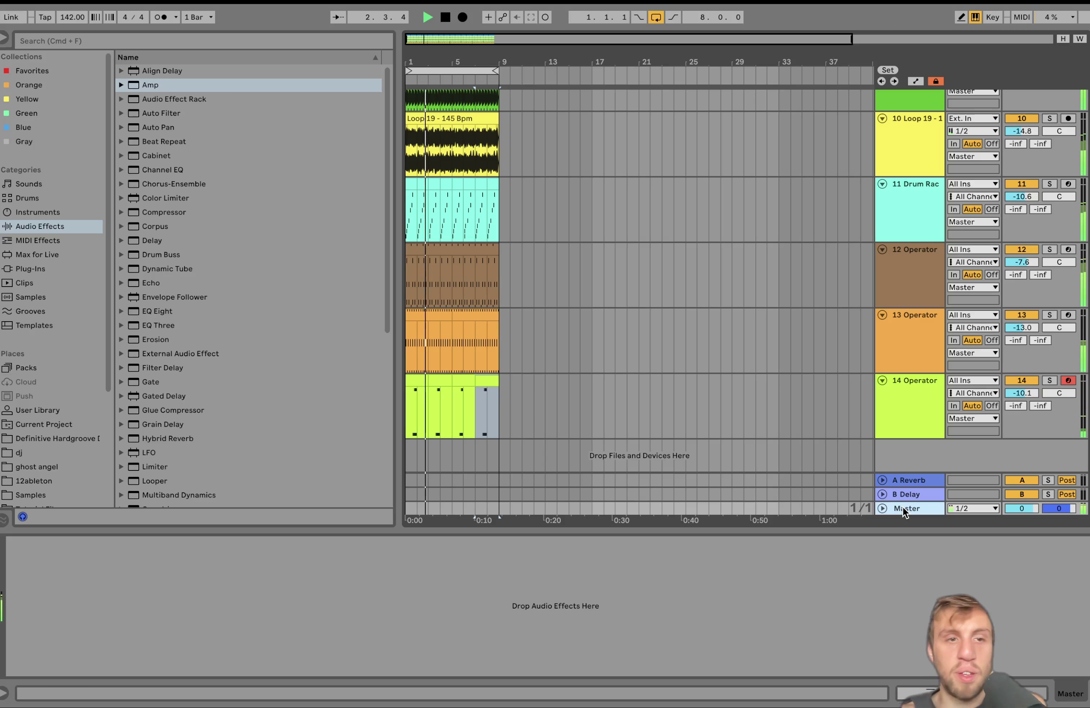
{"action": "scroll", "coordinate": [204, 401], "scroll_direction": "down", "scroll_amount": 5}
{"action": "double_click", "coordinate": [146, 363]}
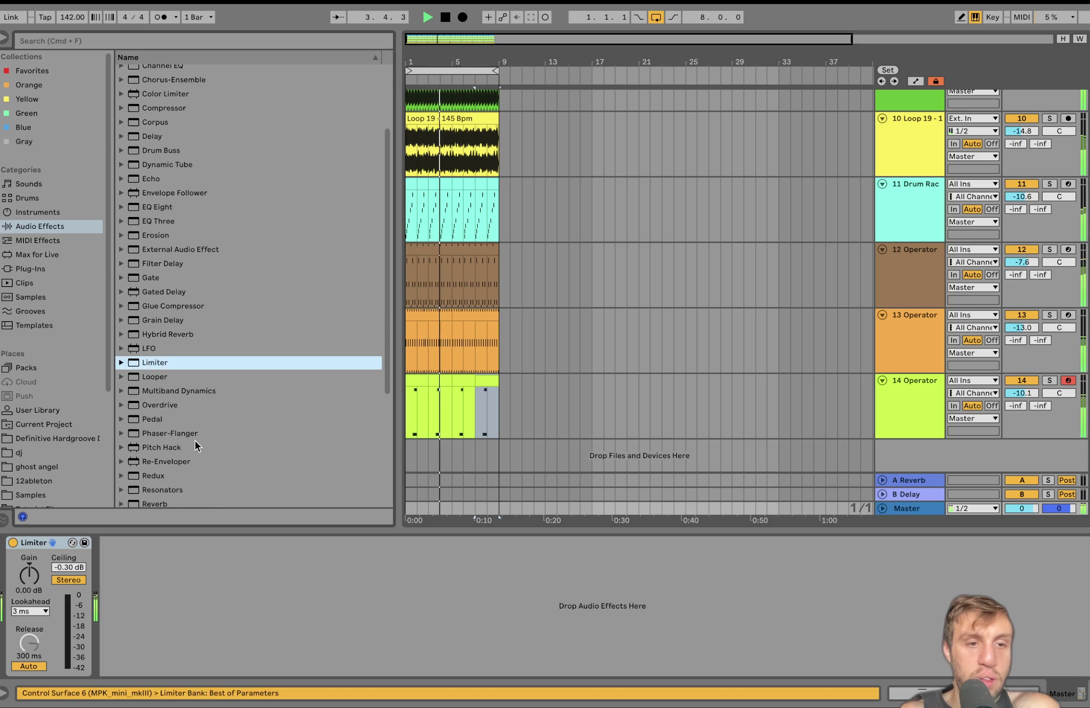
{"action": "left_click_drag", "start_coordinate": [85, 570], "coordinate": [86, 564]}
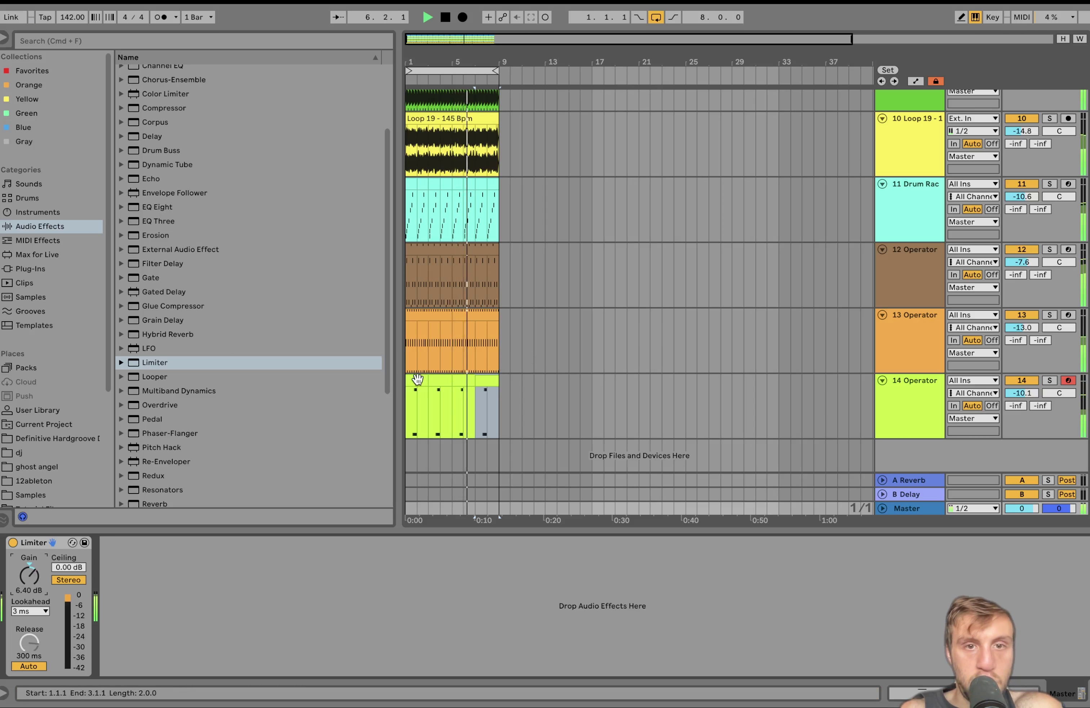
Set track 14's volume to -8.0 dB and insert a Reverb after its Amp with 7.73 s decay and 43% dry/wet
{"action": "left_click", "coordinate": [751, 374]}
{"action": "scroll", "coordinate": [239, 430], "scroll_direction": "down", "scroll_amount": 5}
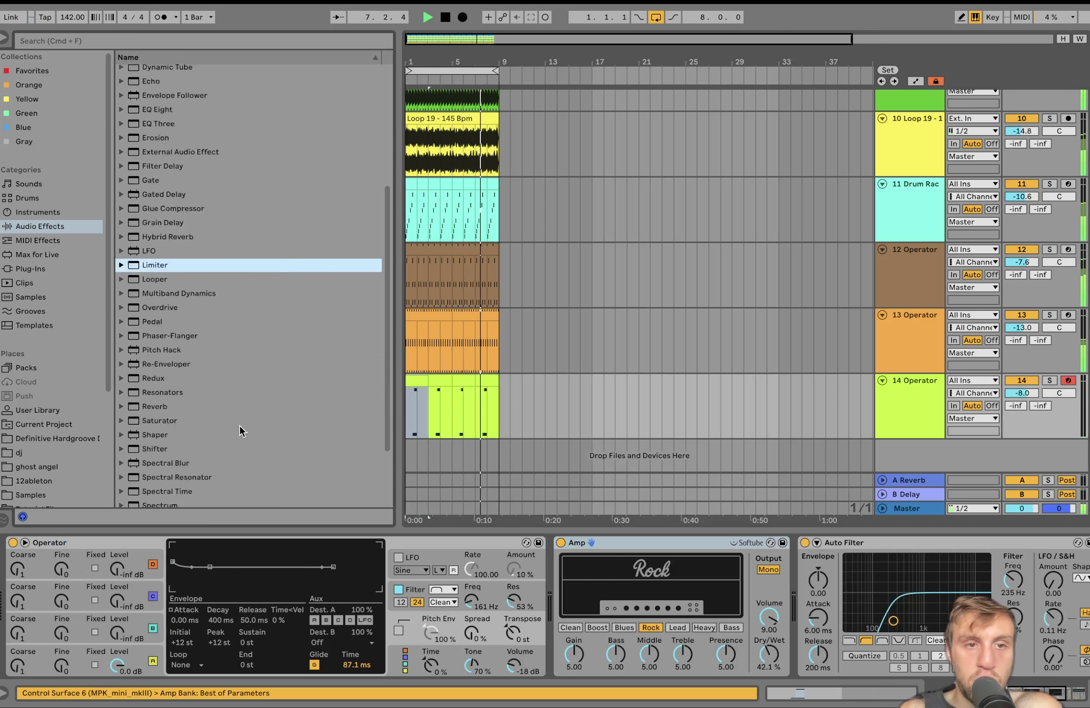
{"action": "double_click", "coordinate": [155, 315]}
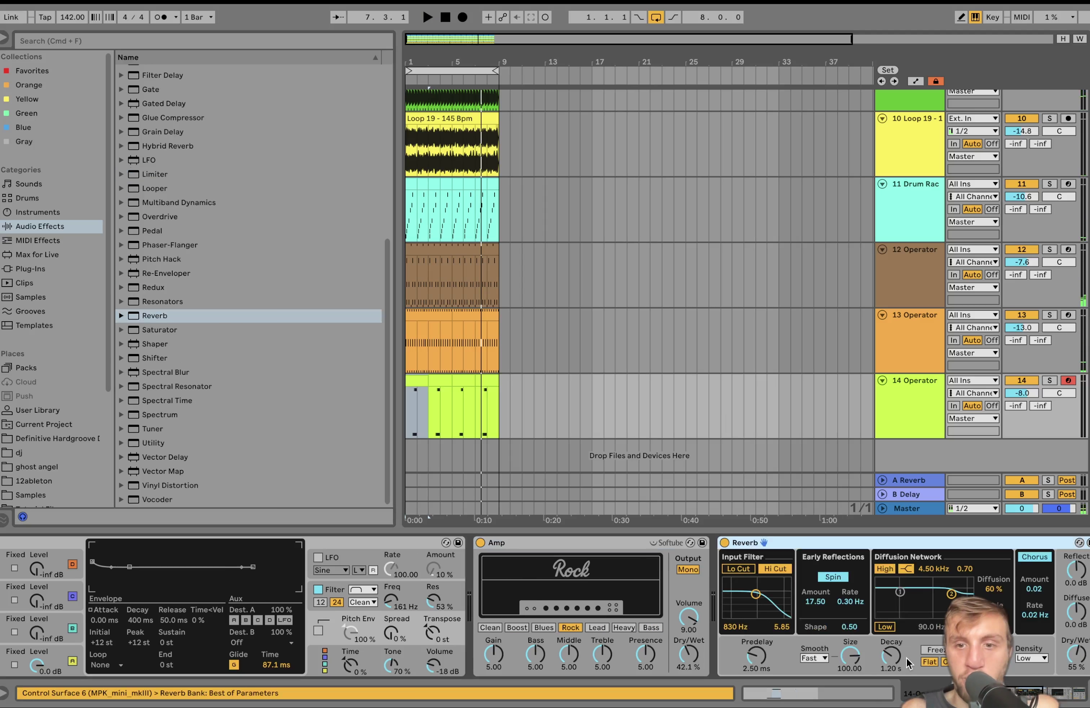
{"action": "key", "text": "space"}
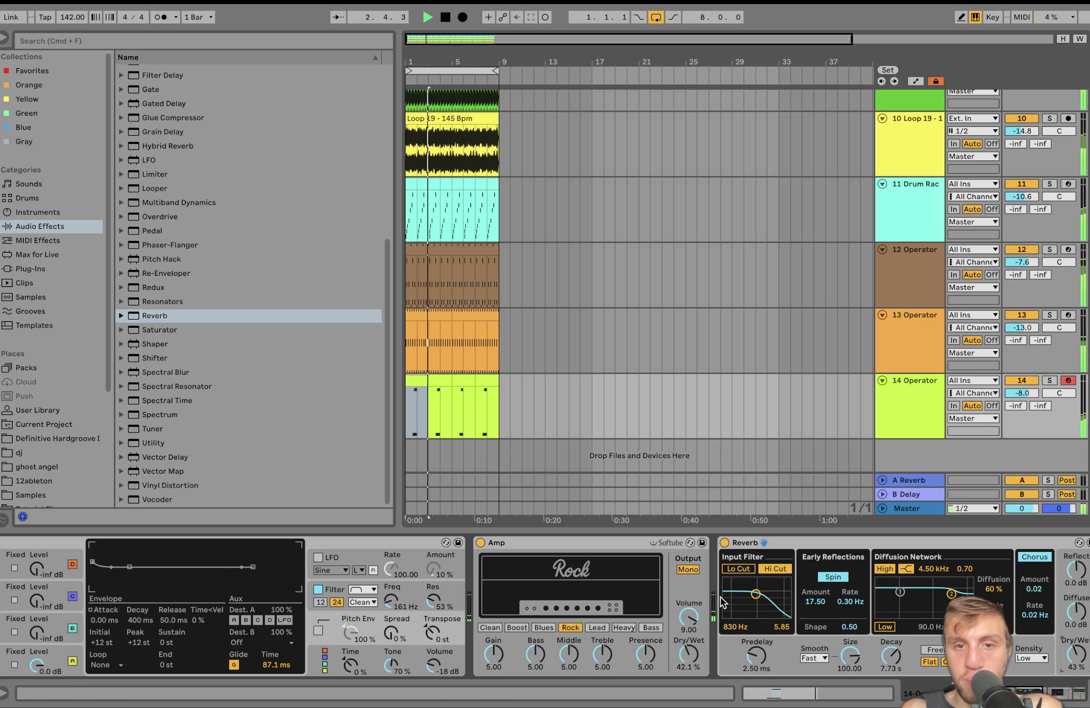
{"action": "scroll", "coordinate": [273, 351], "scroll_direction": "up", "scroll_amount": 1}
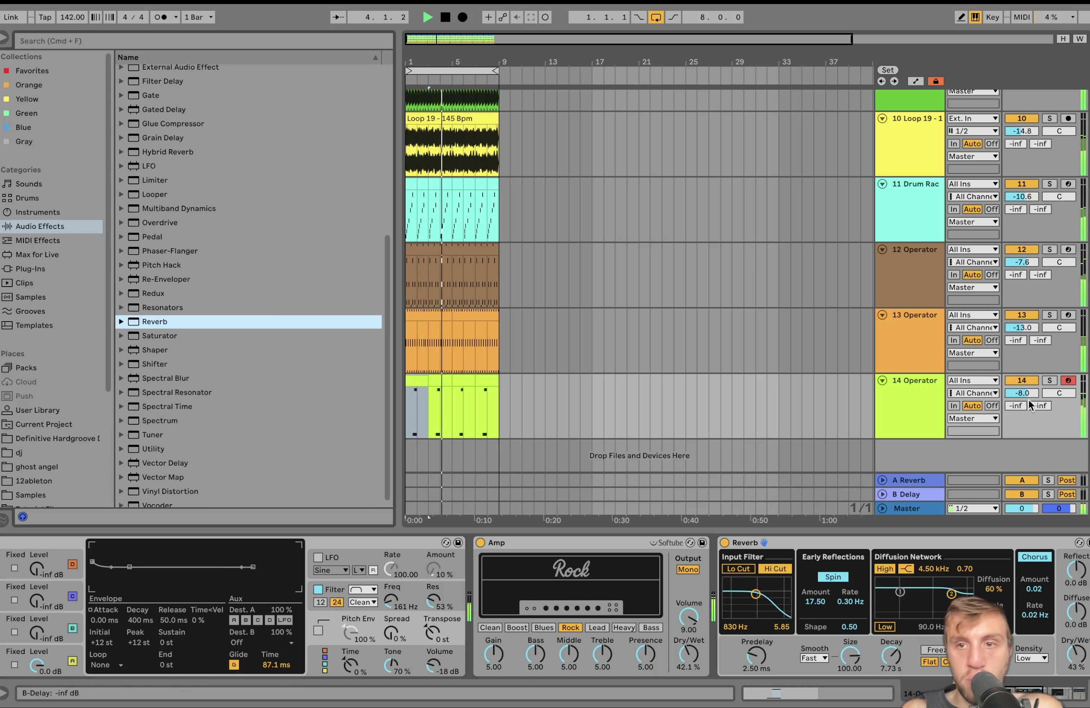
In track 14's second clip, delete the C#3 note, transpose the C#2 note down to C#1 and shorten it to one sixteenth
{"action": "double_click", "coordinate": [481, 381]}
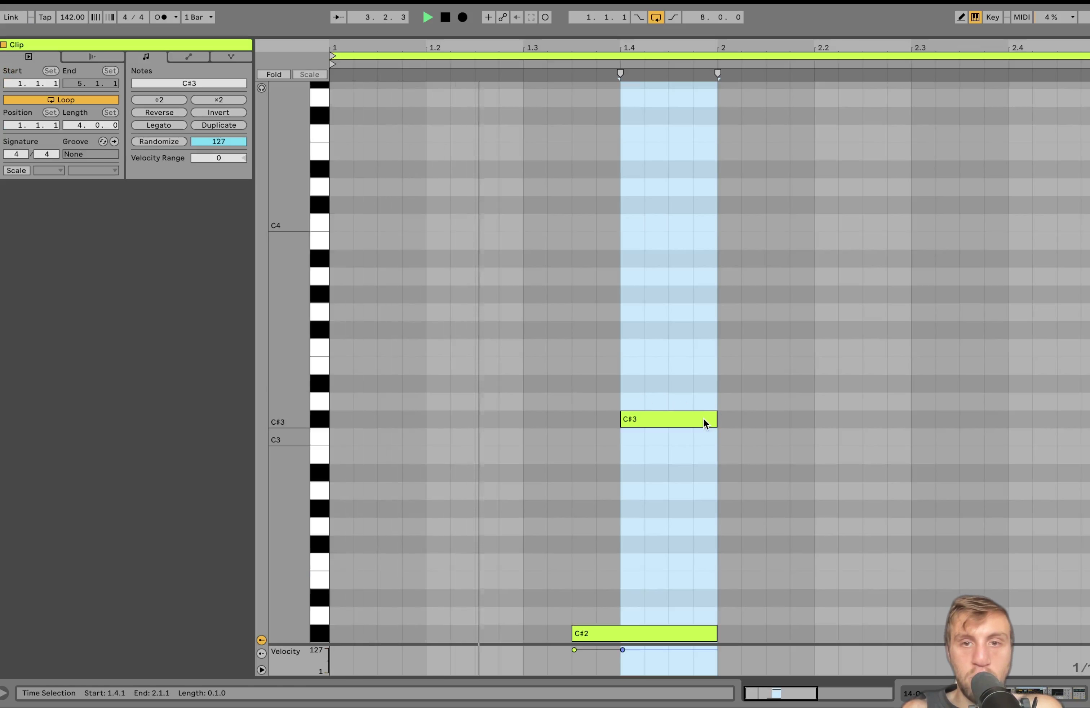
{"action": "double_click", "coordinate": [698, 419]}
{"action": "left_click", "coordinate": [680, 633]}
{"action": "key", "text": "space"}
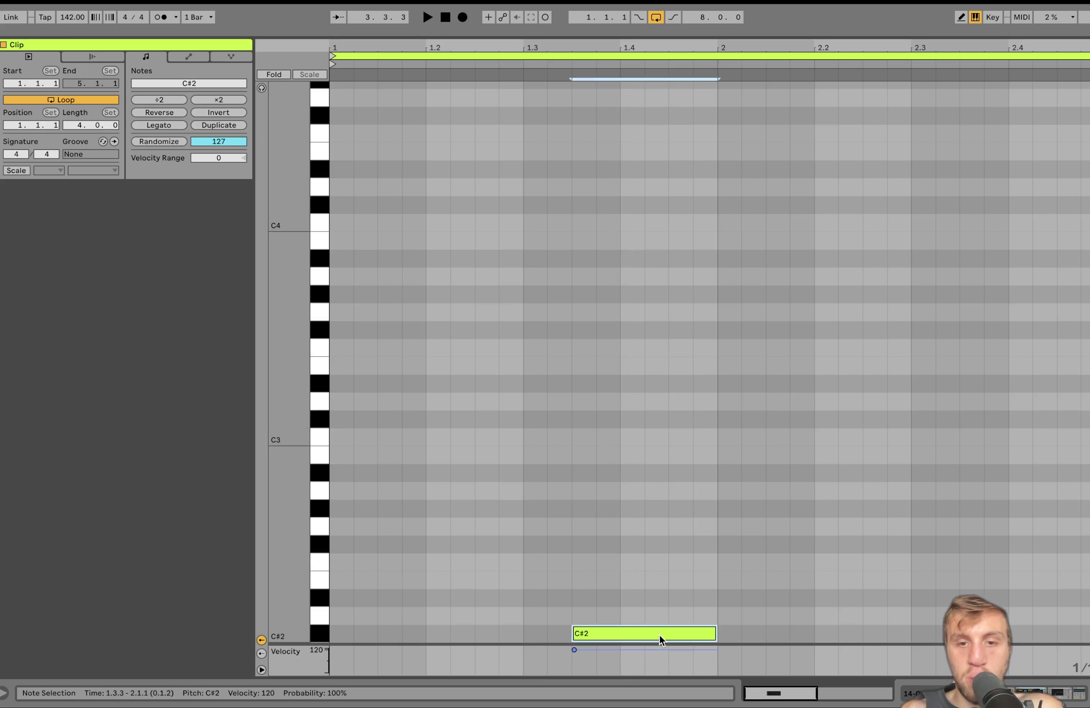
{"action": "key", "text": "shift+Down"}
{"action": "key", "text": "shift+Left"}
{"action": "key", "text": "shift+Left"}
{"action": "key", "text": "shift+Left"}
{"action": "key", "text": "shift+Left"}
{"action": "key", "text": "shift+Left"}
{"action": "key", "text": "space"}
Add a second C#1 note at 1.4.2 lasting two sixteenths, and transpose both notes up an octave to C#2
{"action": "double_click", "coordinate": [659, 635]}
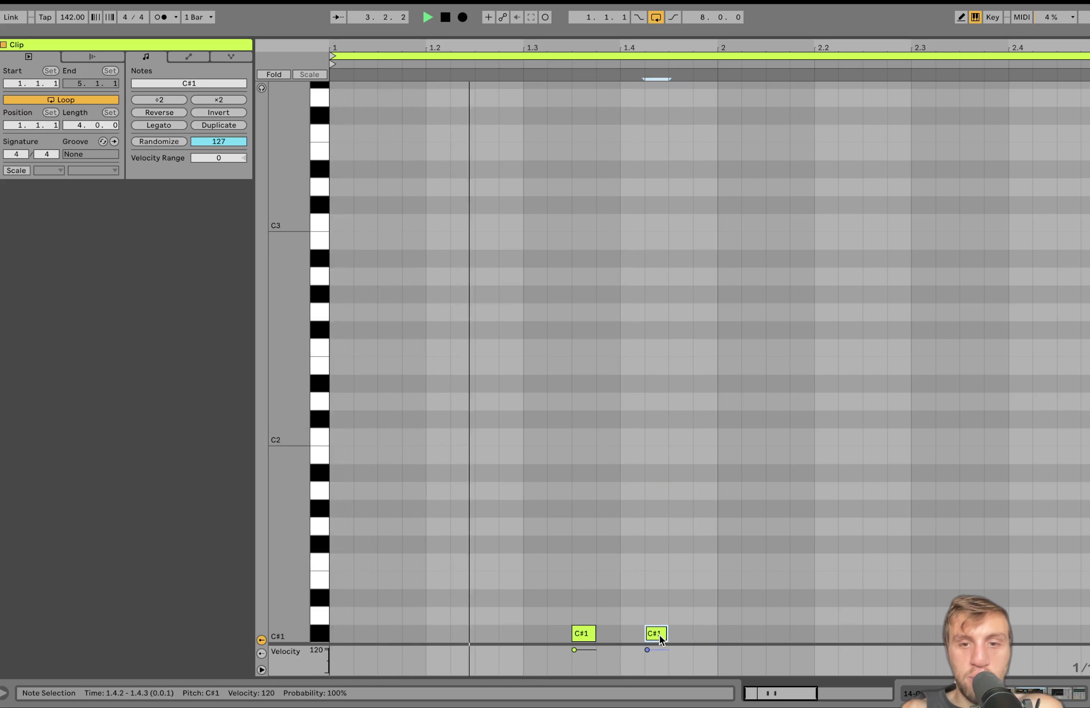
{"action": "key", "text": "shift+Right"}
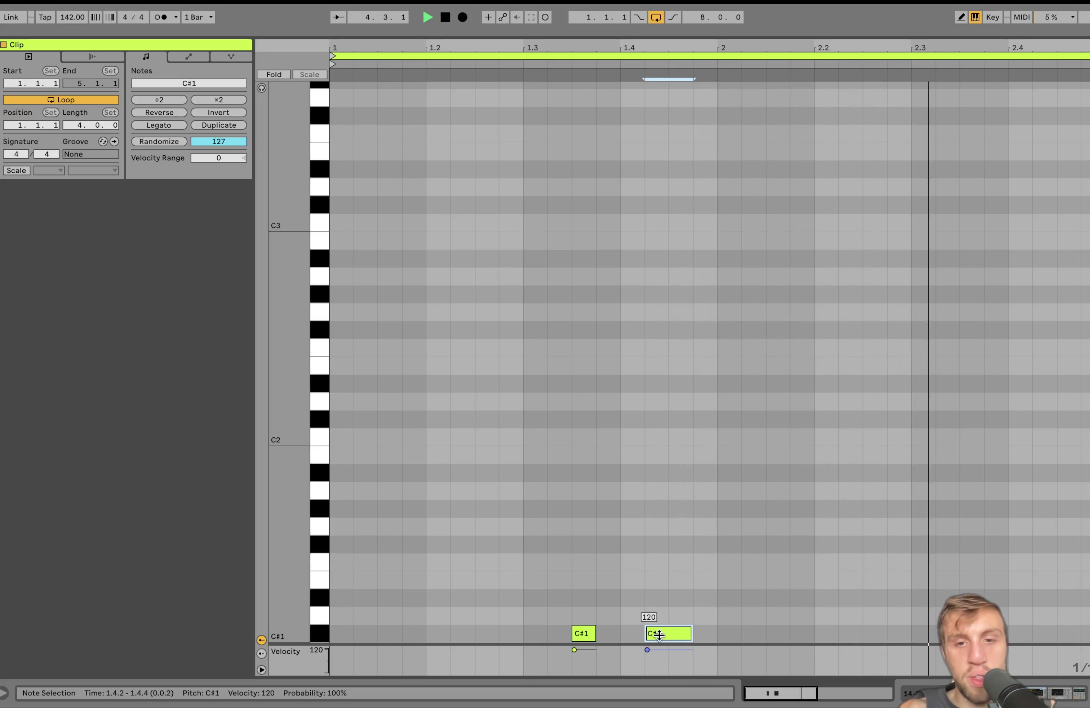
{"action": "key", "text": "ctrl+a"}
{"action": "key", "text": "shift+Up"}
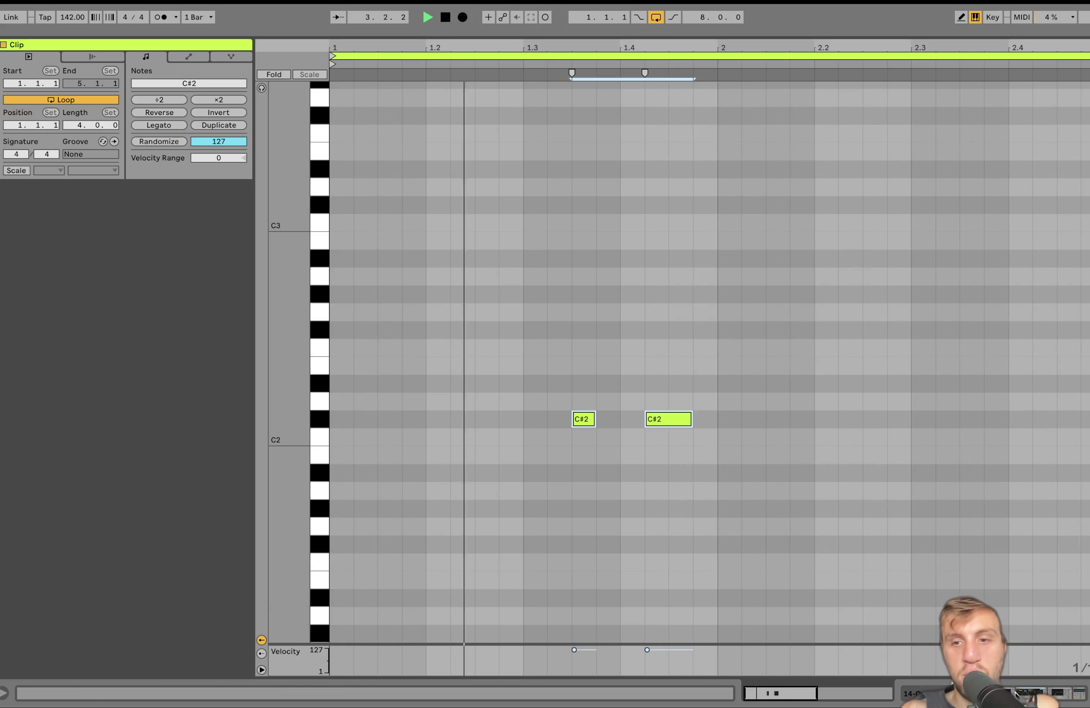
Set track 14's volume to -3.7 dB and repeat its first two clips over the last two so the patterns alternate
{"action": "key", "text": "ctrl+alt+e"}
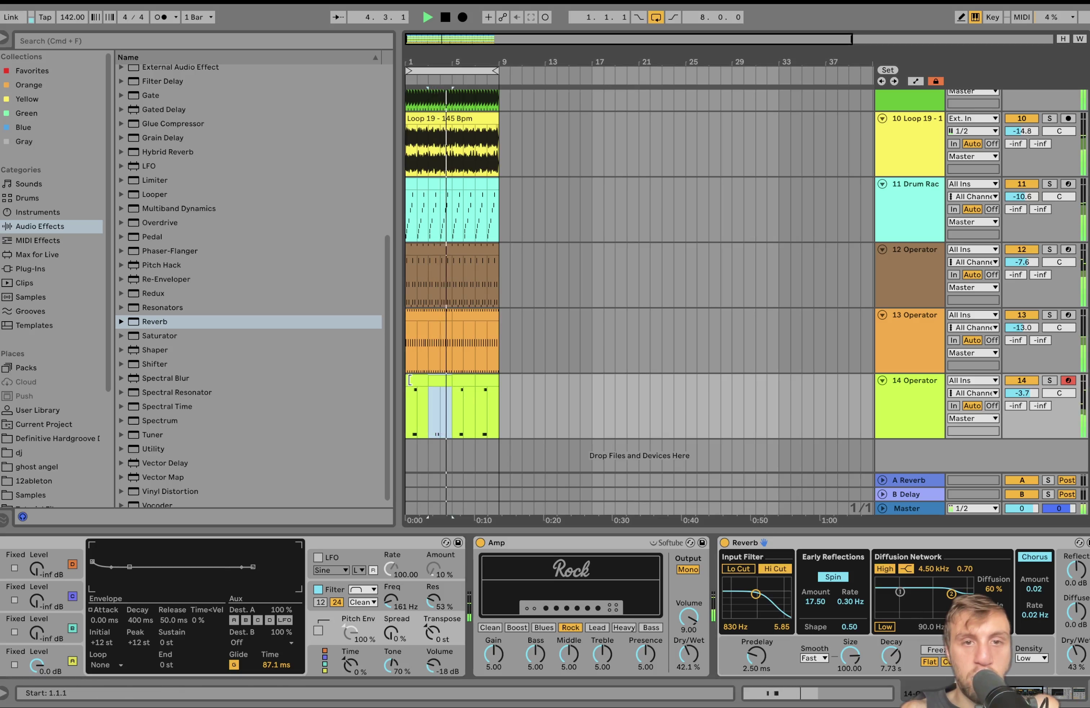
{"action": "left_click", "coordinate": [414, 382]}
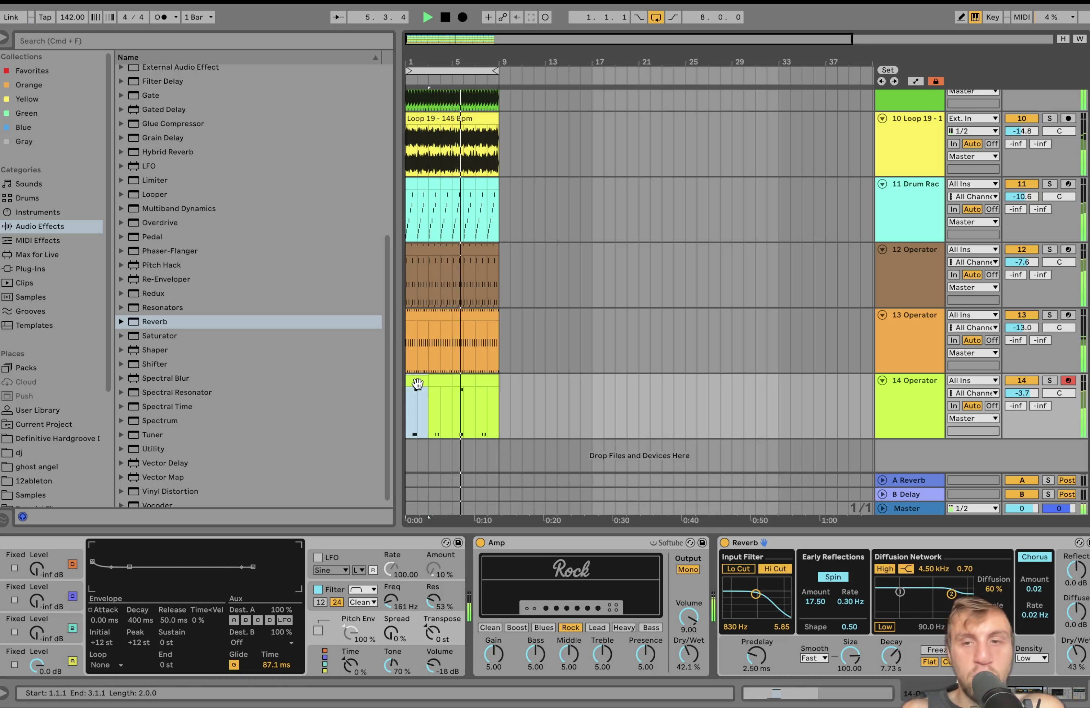
{"action": "key", "text": "space"}
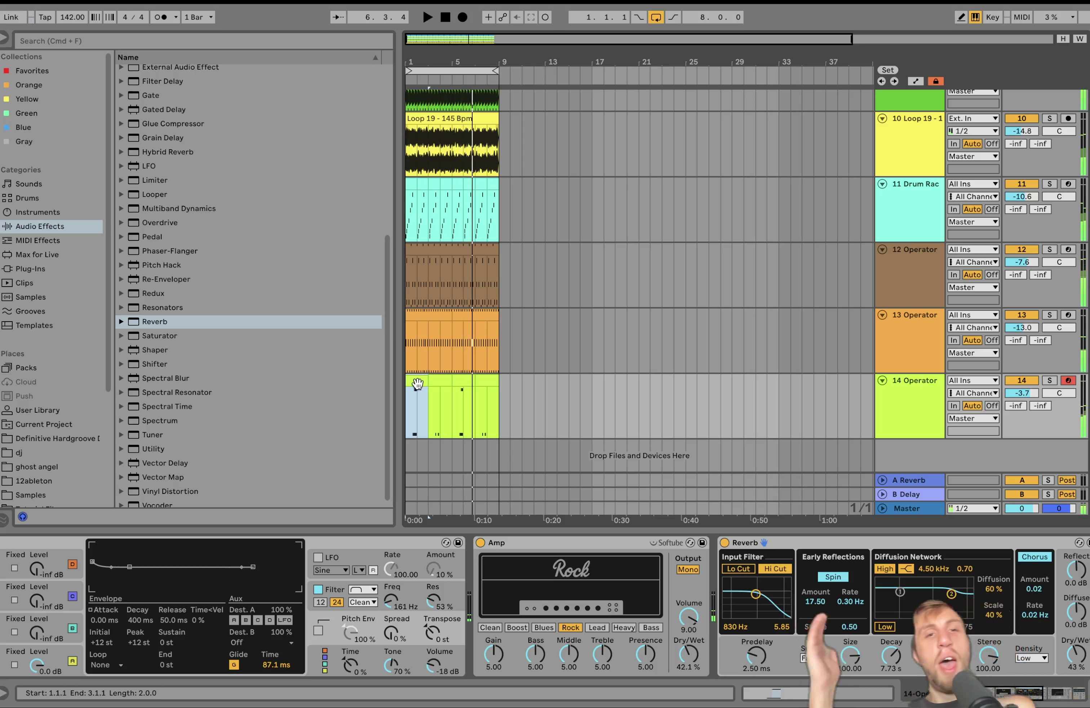
Examine the top-level contents of the Definitive Hardgroove sample pack folder, with its Raveloops subfolder collapsed
{"action": "scroll", "coordinate": [585, 418], "scroll_direction": "up", "scroll_amount": 10}
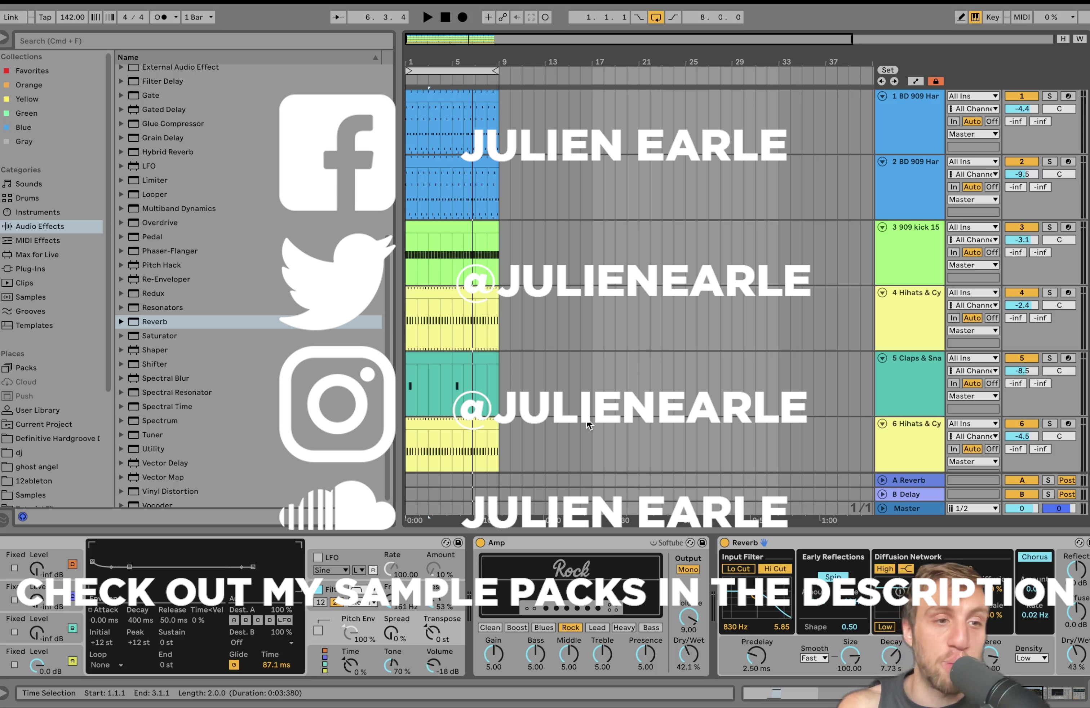
{"action": "left_click", "coordinate": [90, 438]}
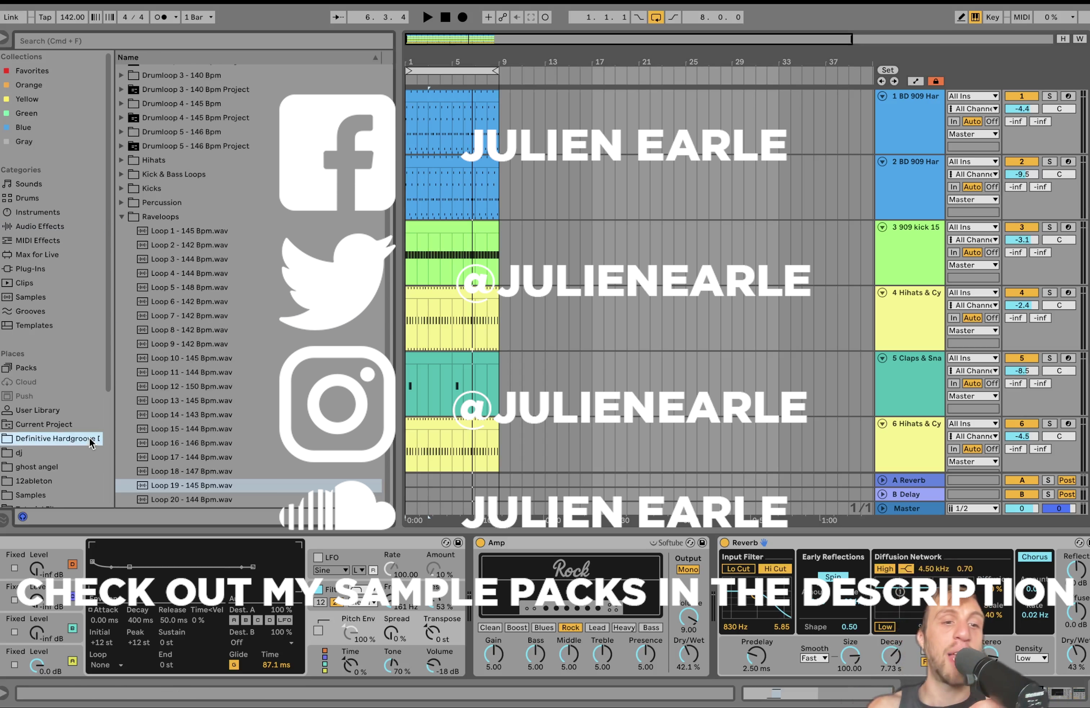
{"action": "left_click", "coordinate": [77, 438]}
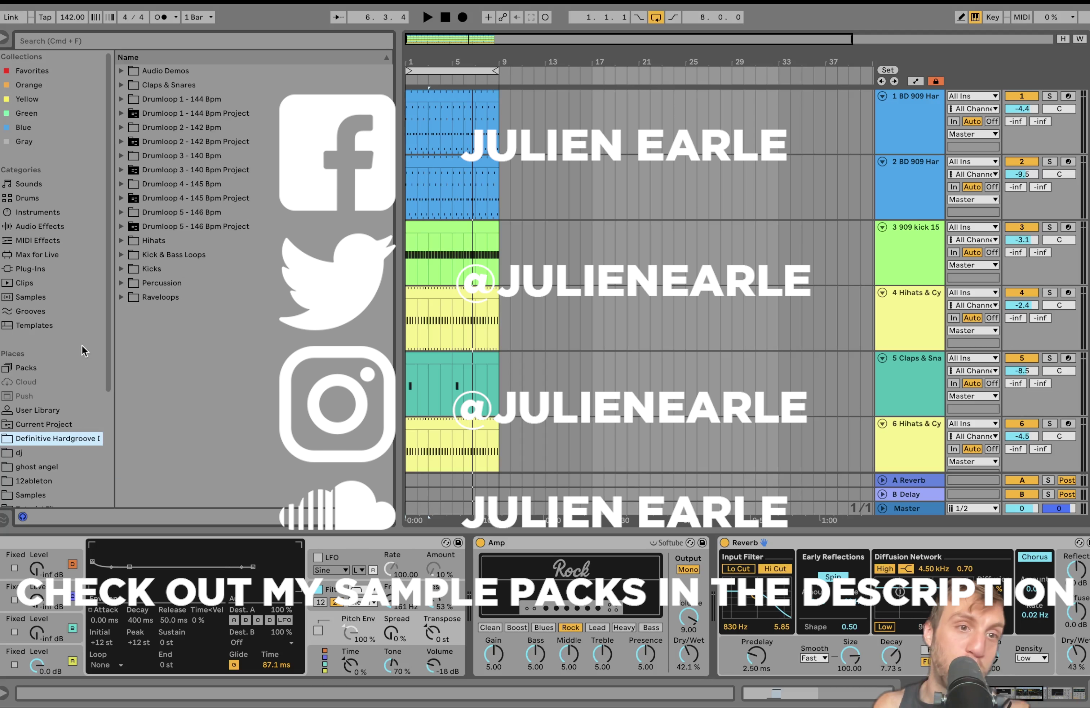